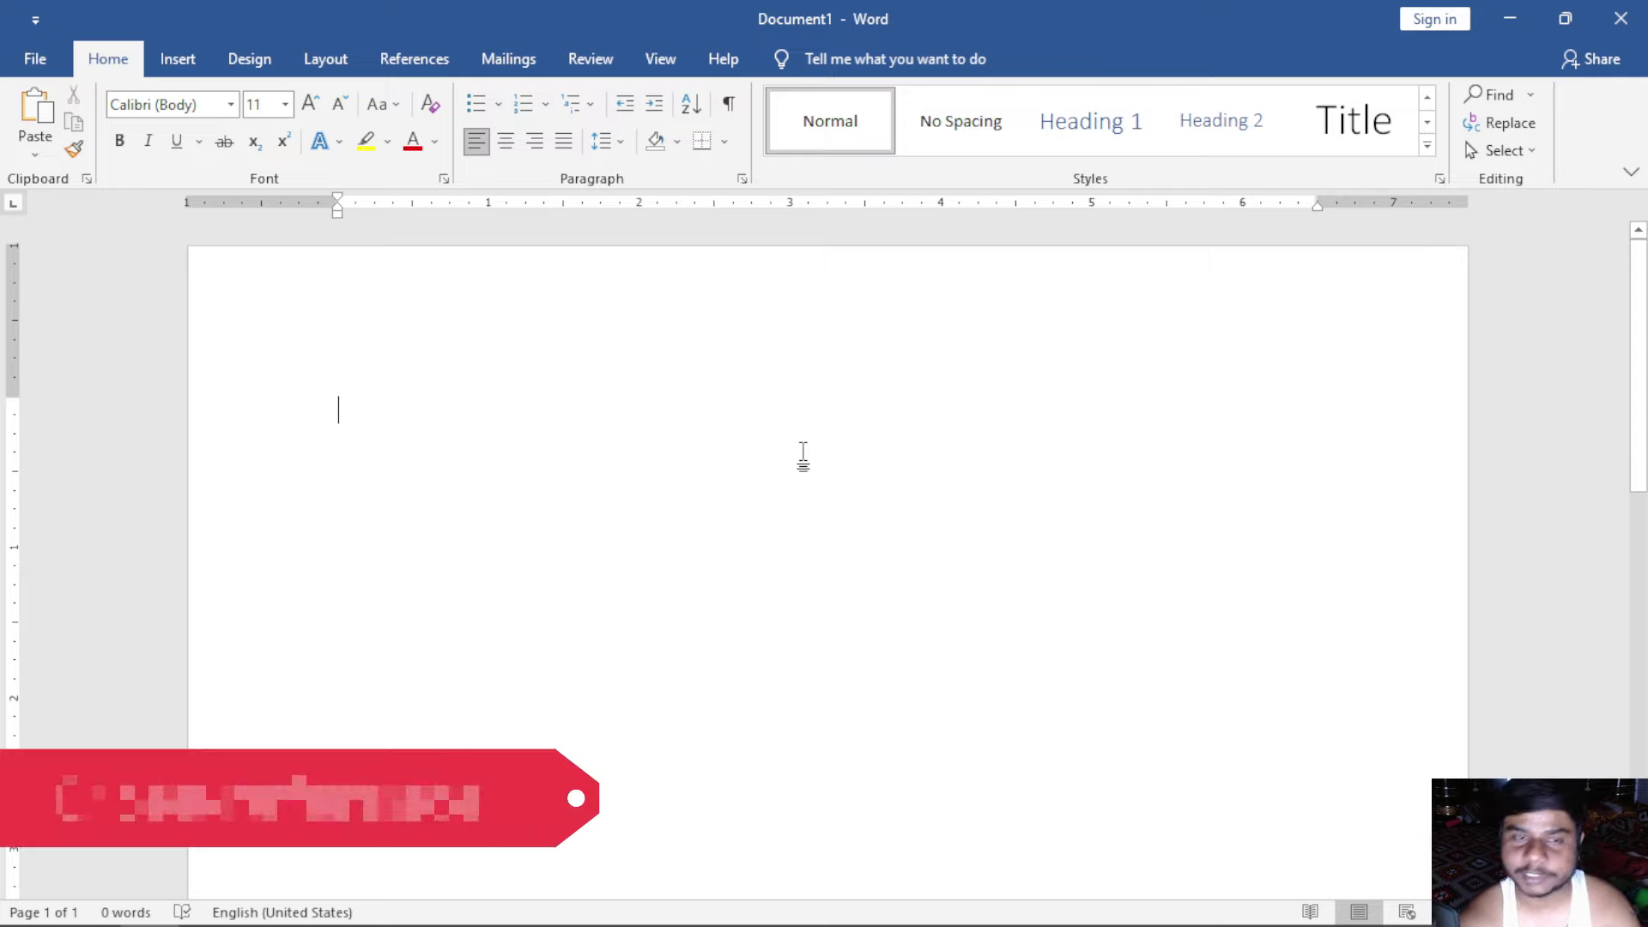
Step: Explore the Cross-reference dialog's Numbered item and Page number options, then close it without inserting
left_click(206, 65)
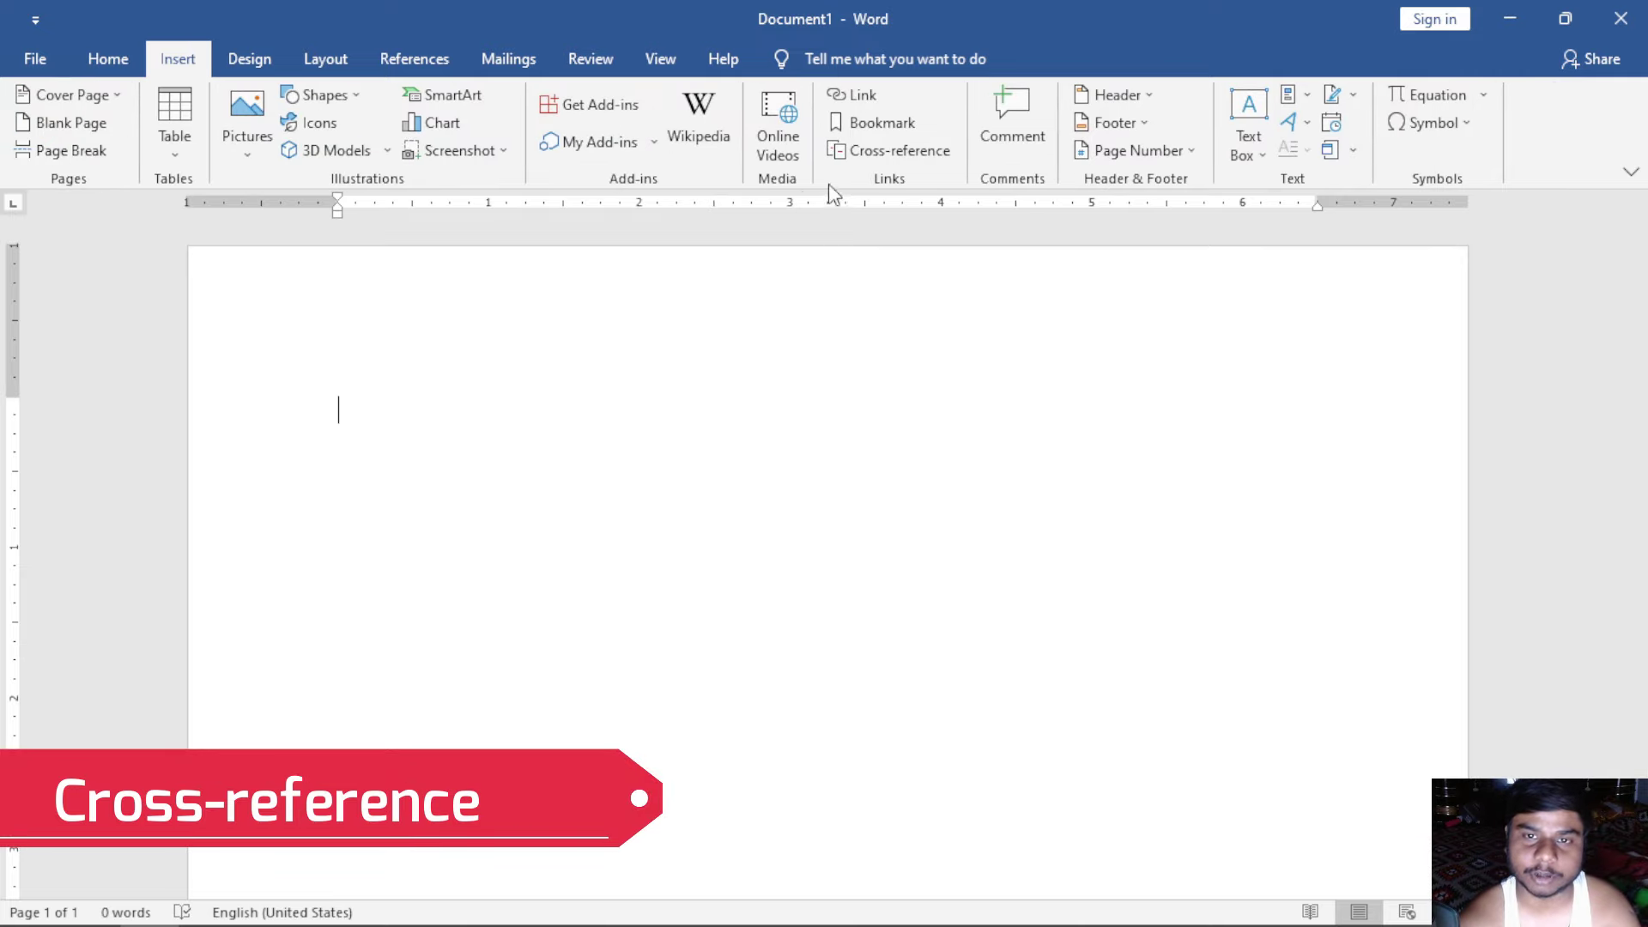
left_click(863, 158)
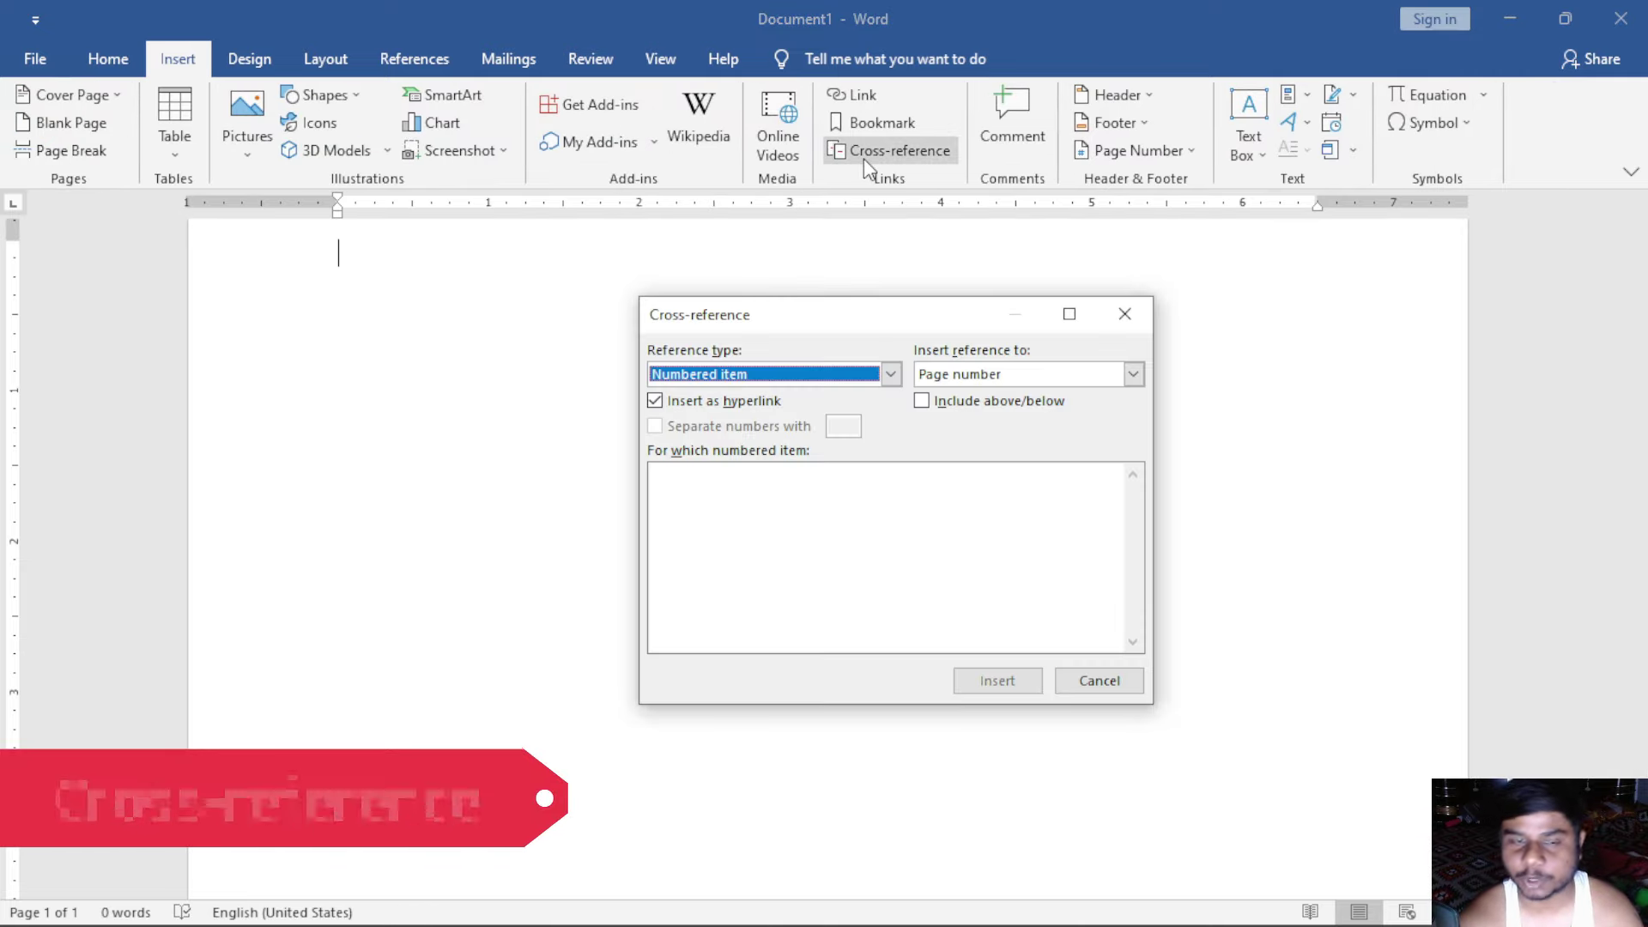
left_click_drag(828, 294, 745, 290)
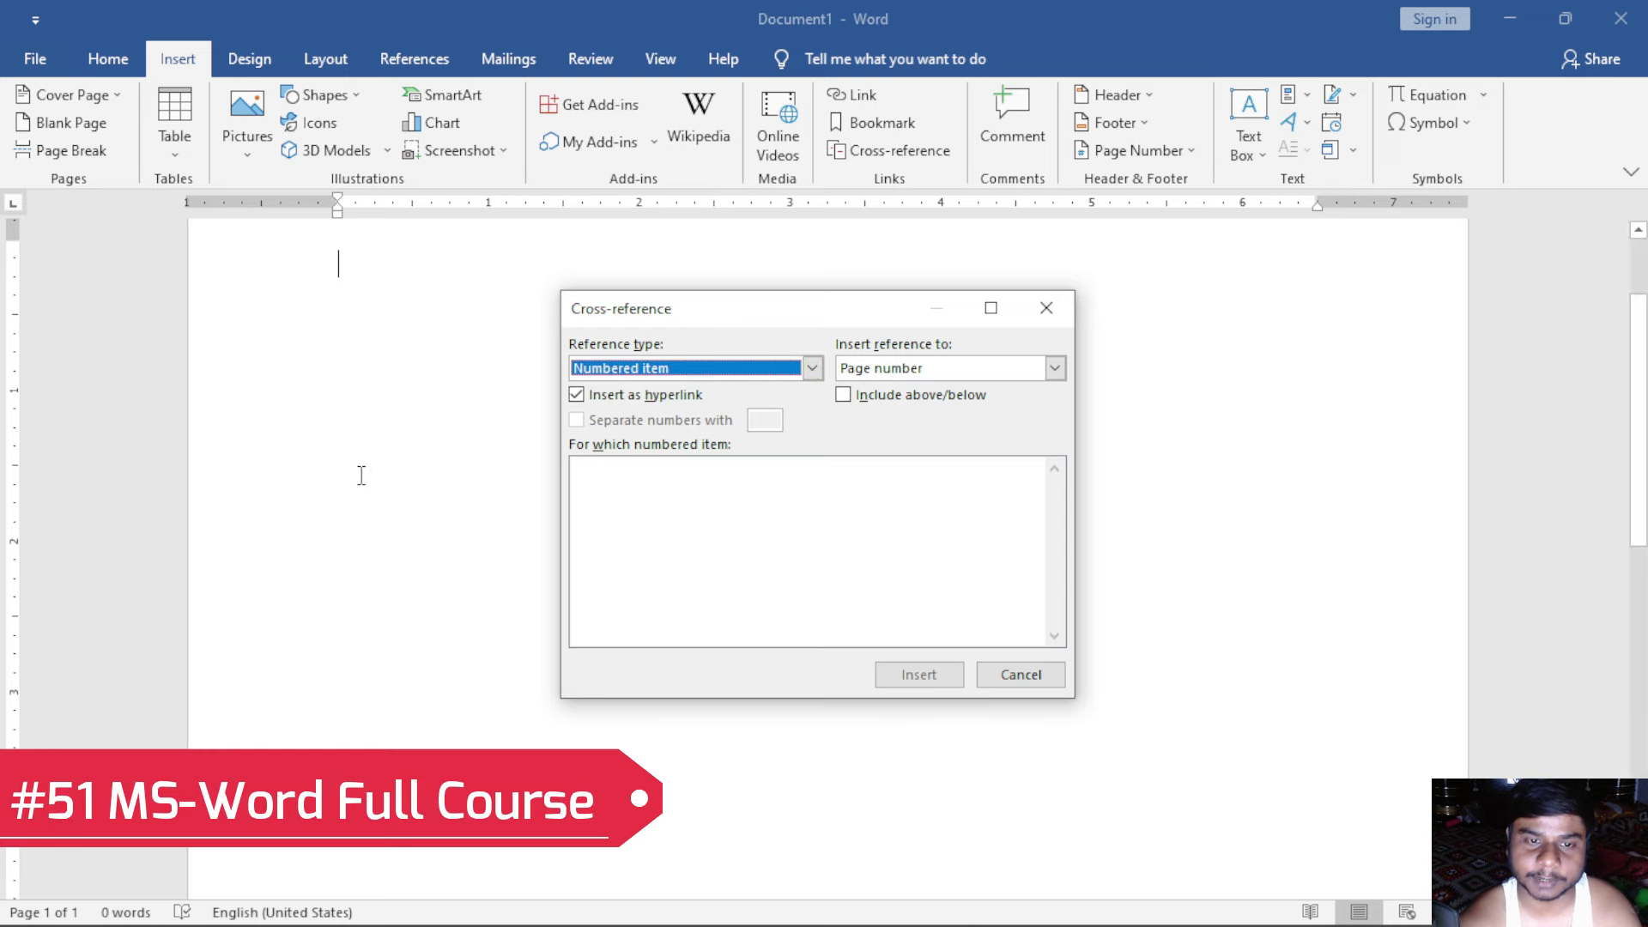
scroll(360, 471, "up", 3)
left_click(696, 370)
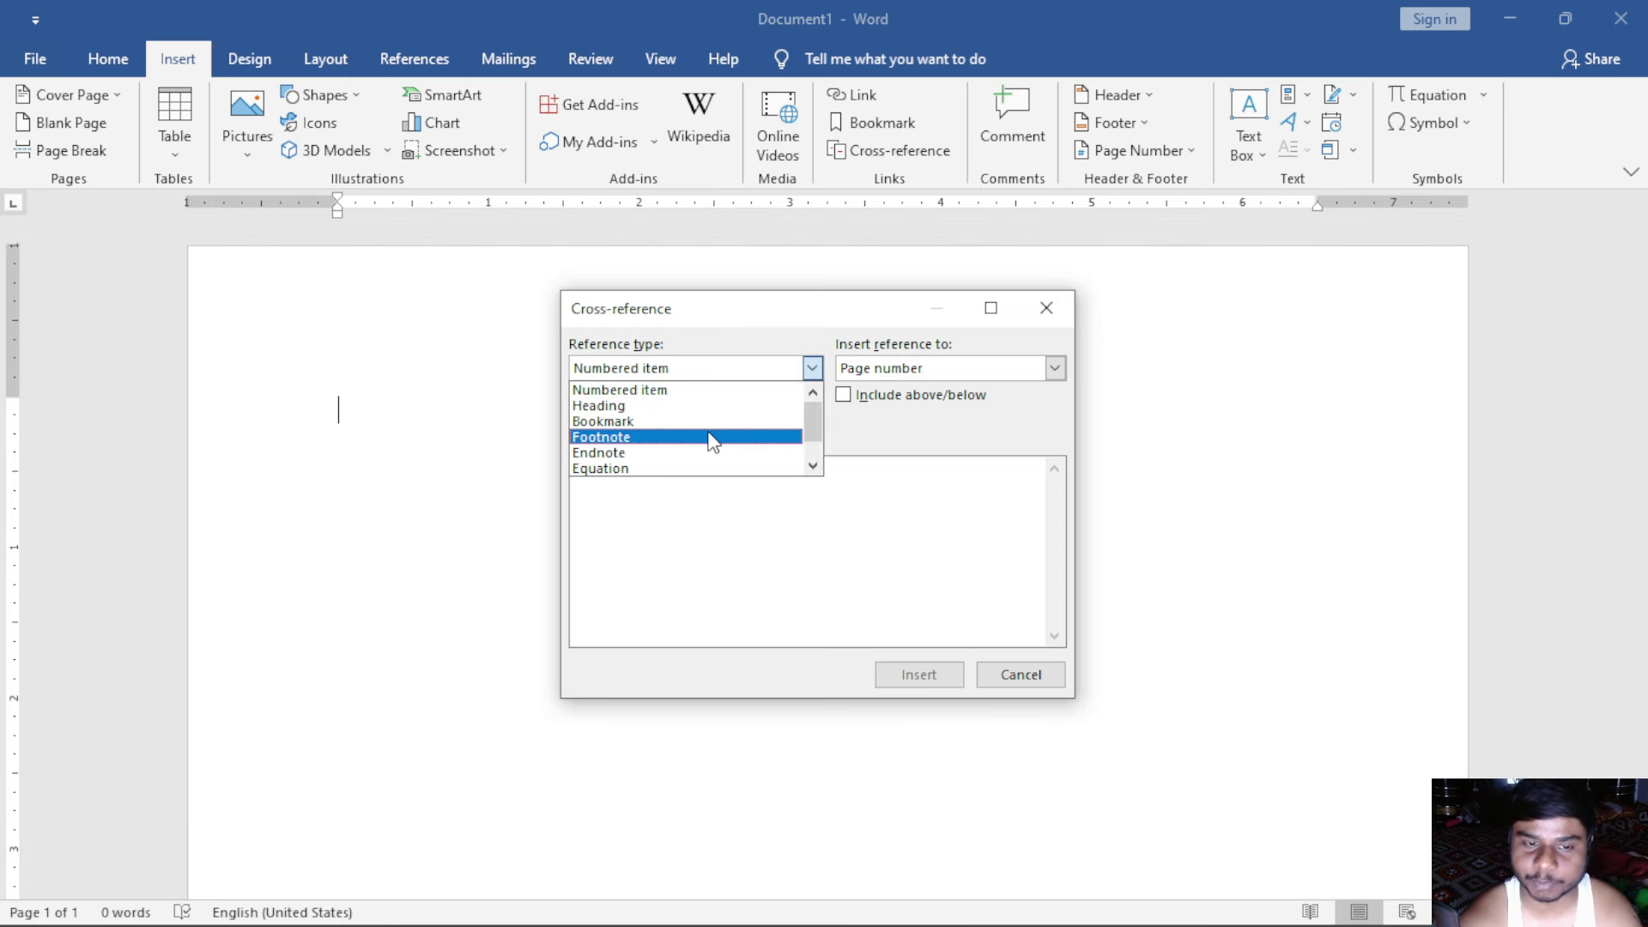
scroll(711, 442, "down", 1)
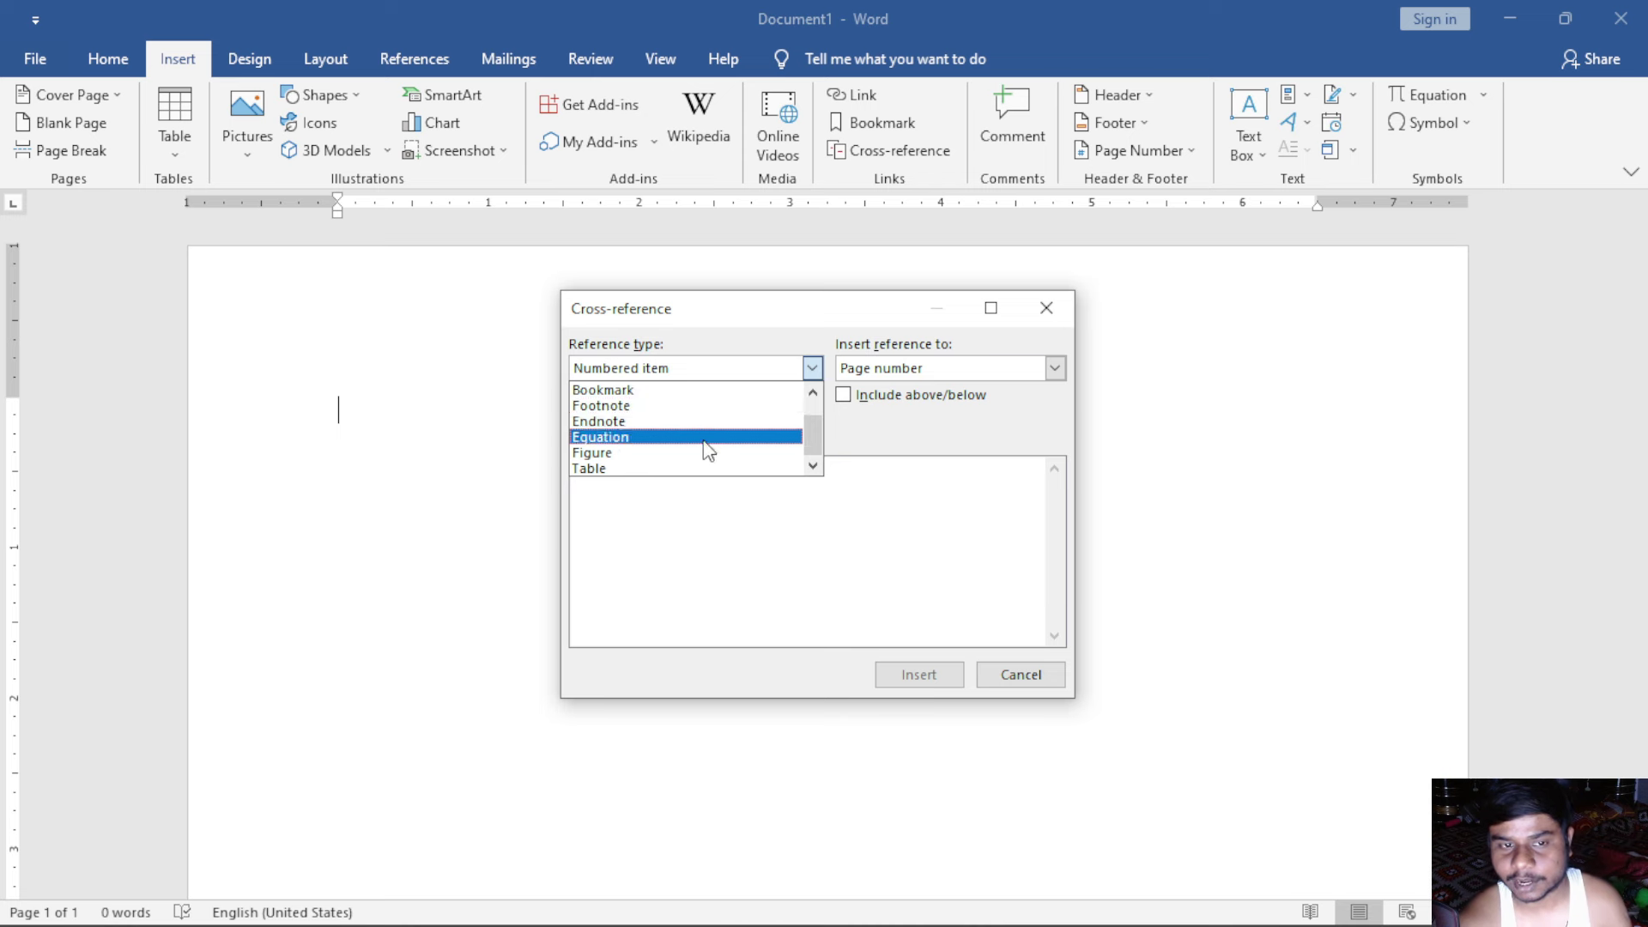
scroll(703, 450, "up", 1)
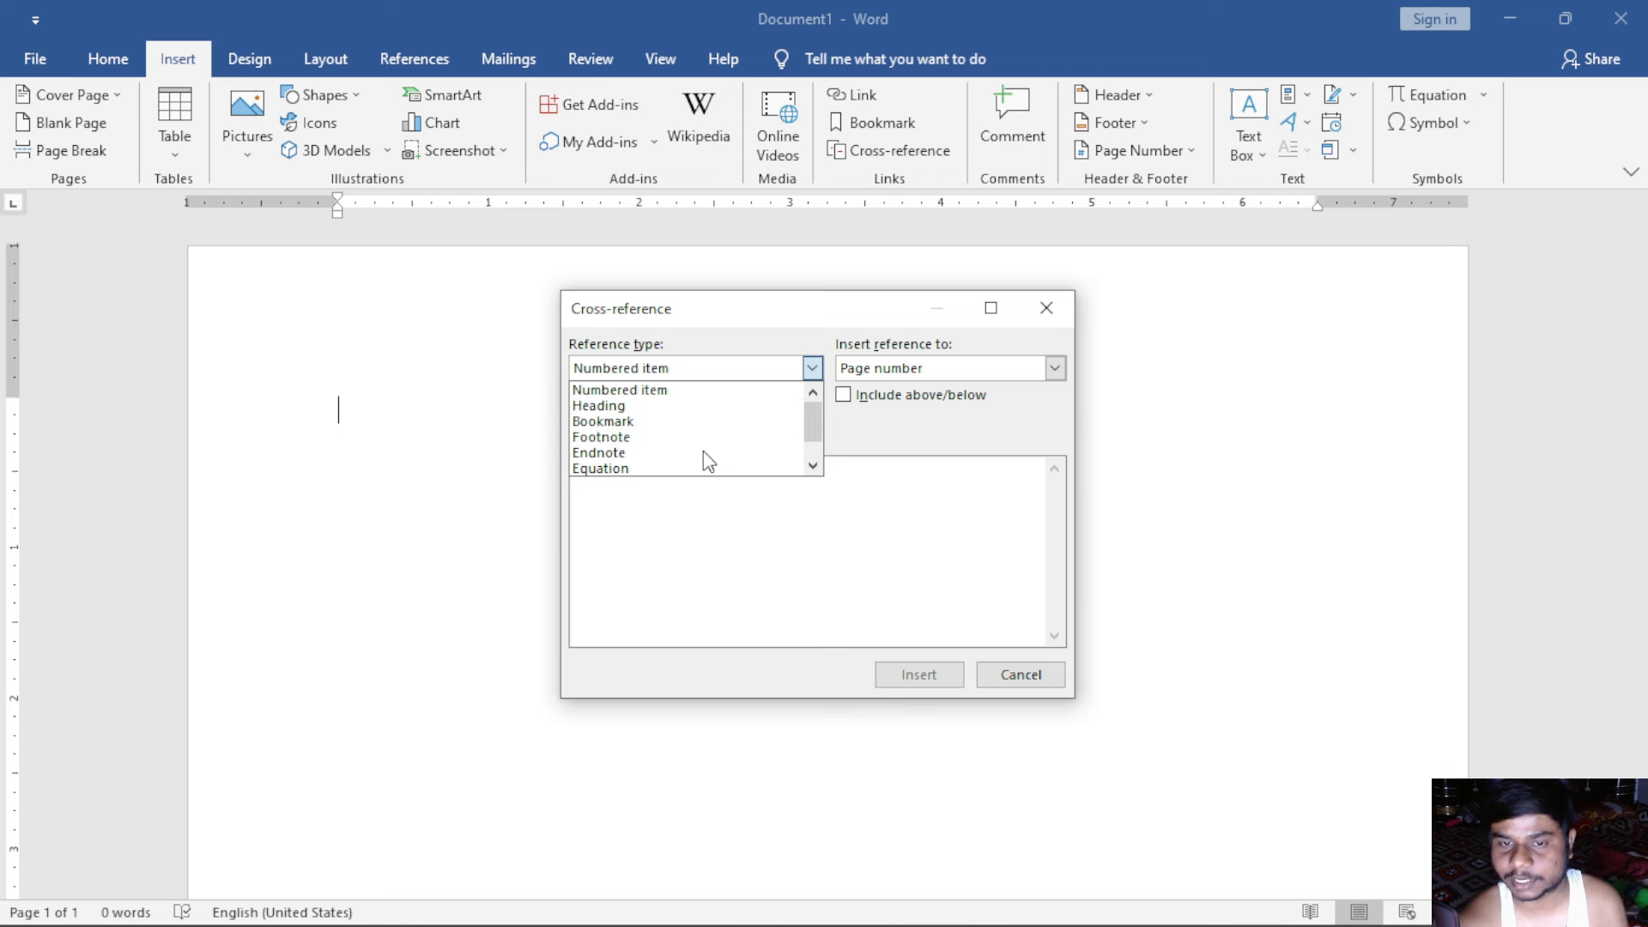
left_click(1004, 371)
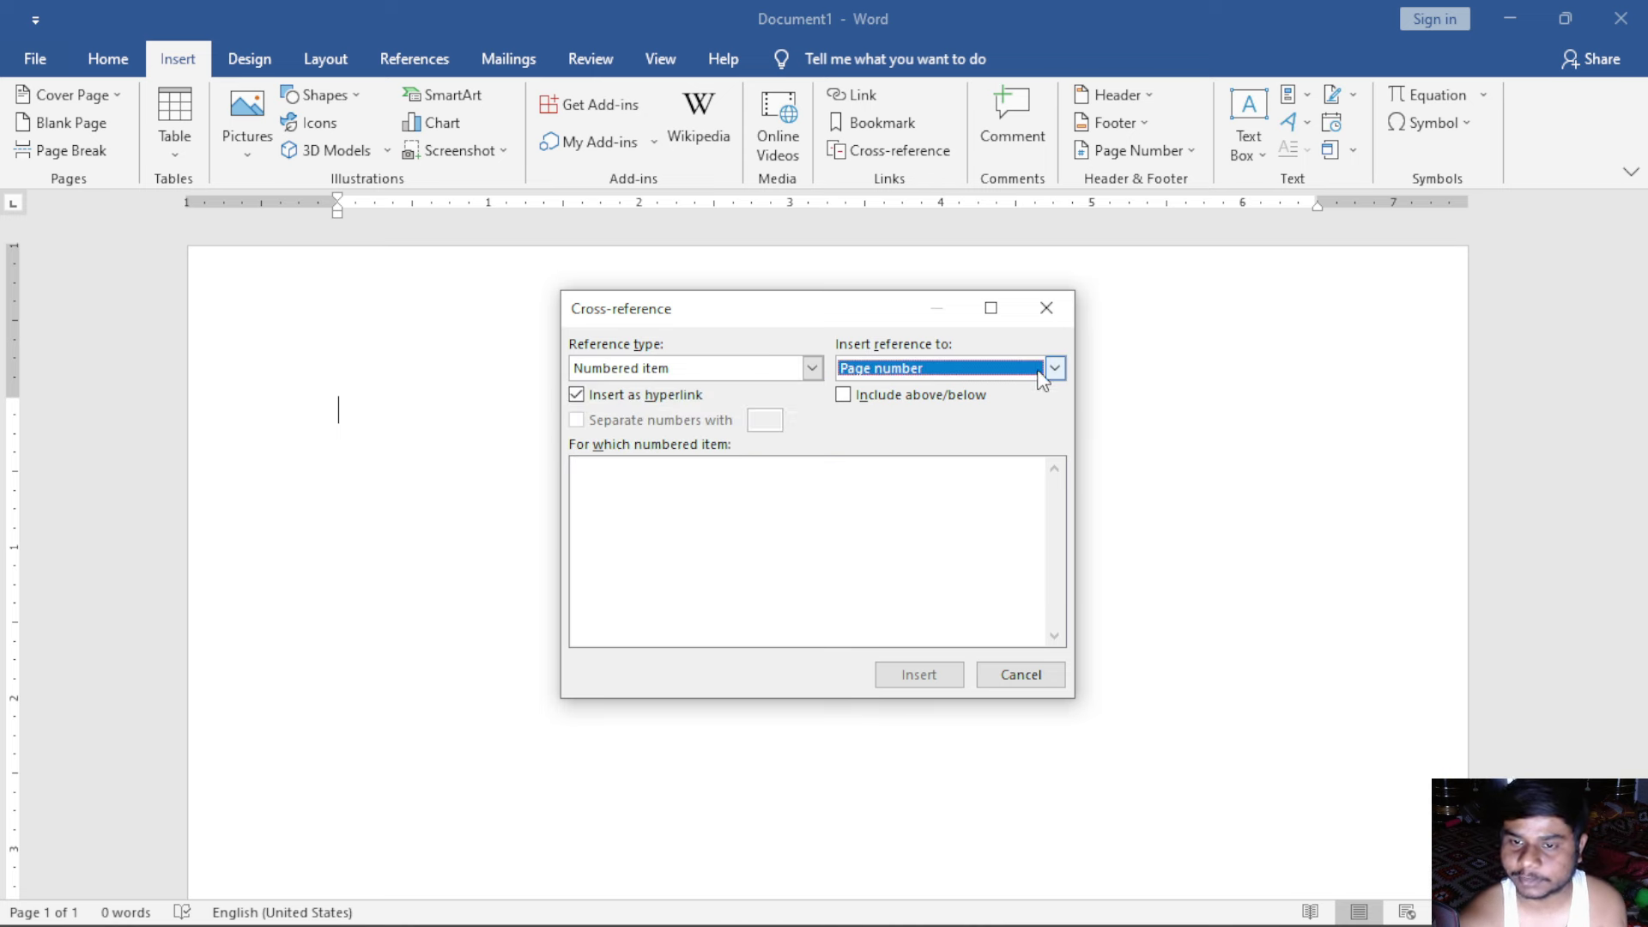
left_click(1054, 369)
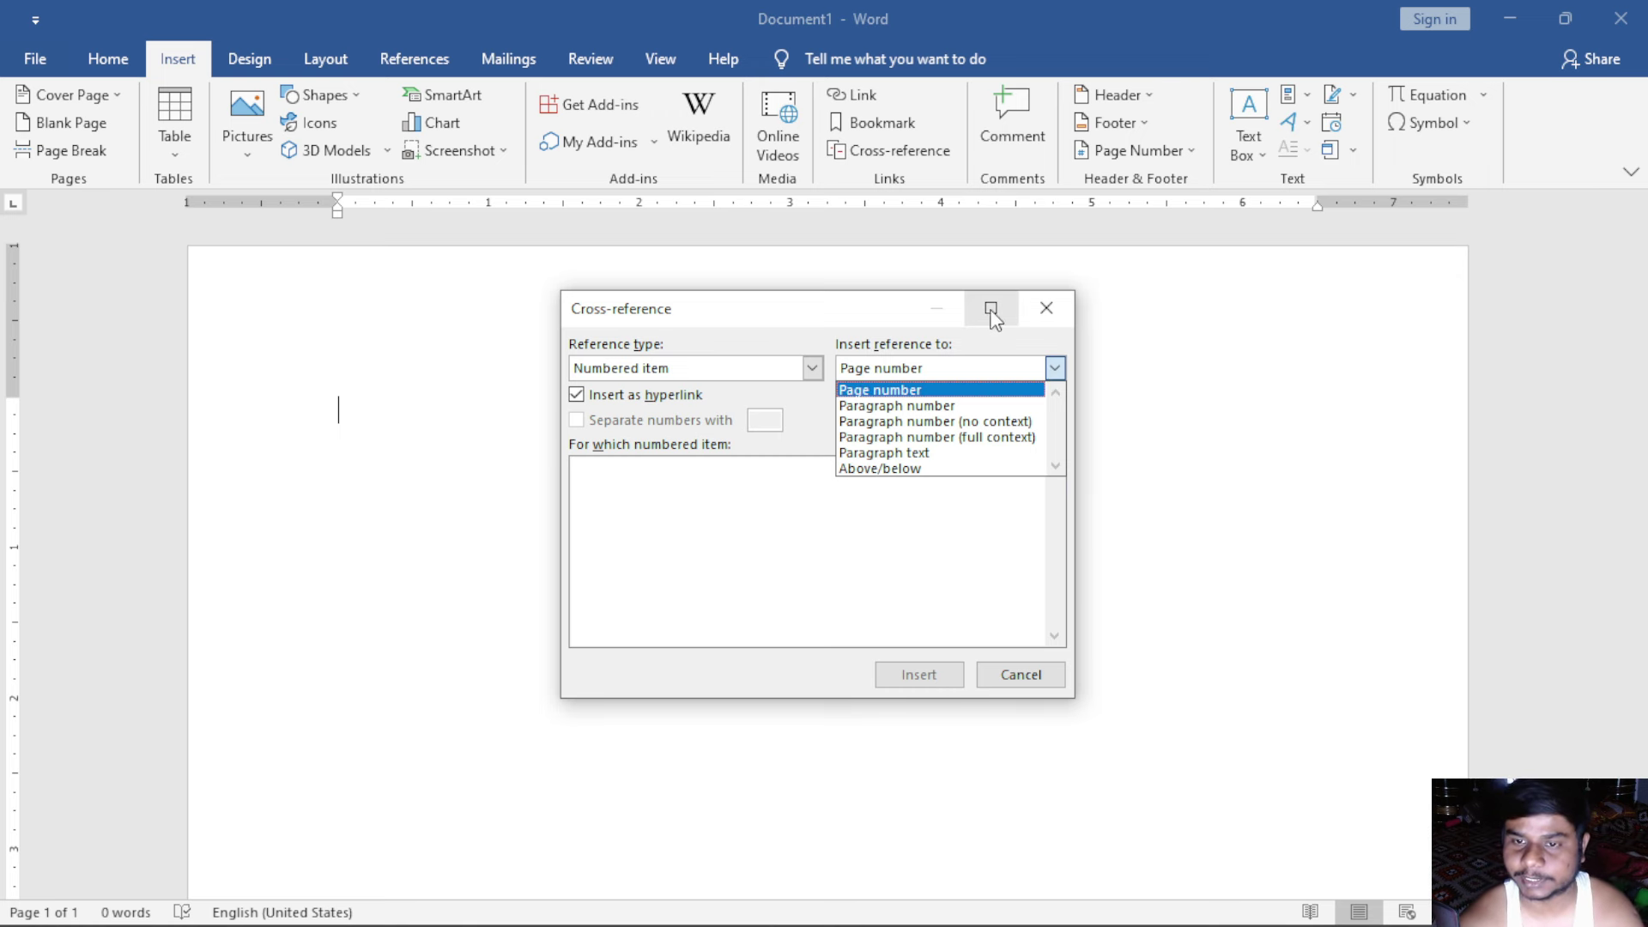
left_click(1034, 329)
left_click(1031, 329)
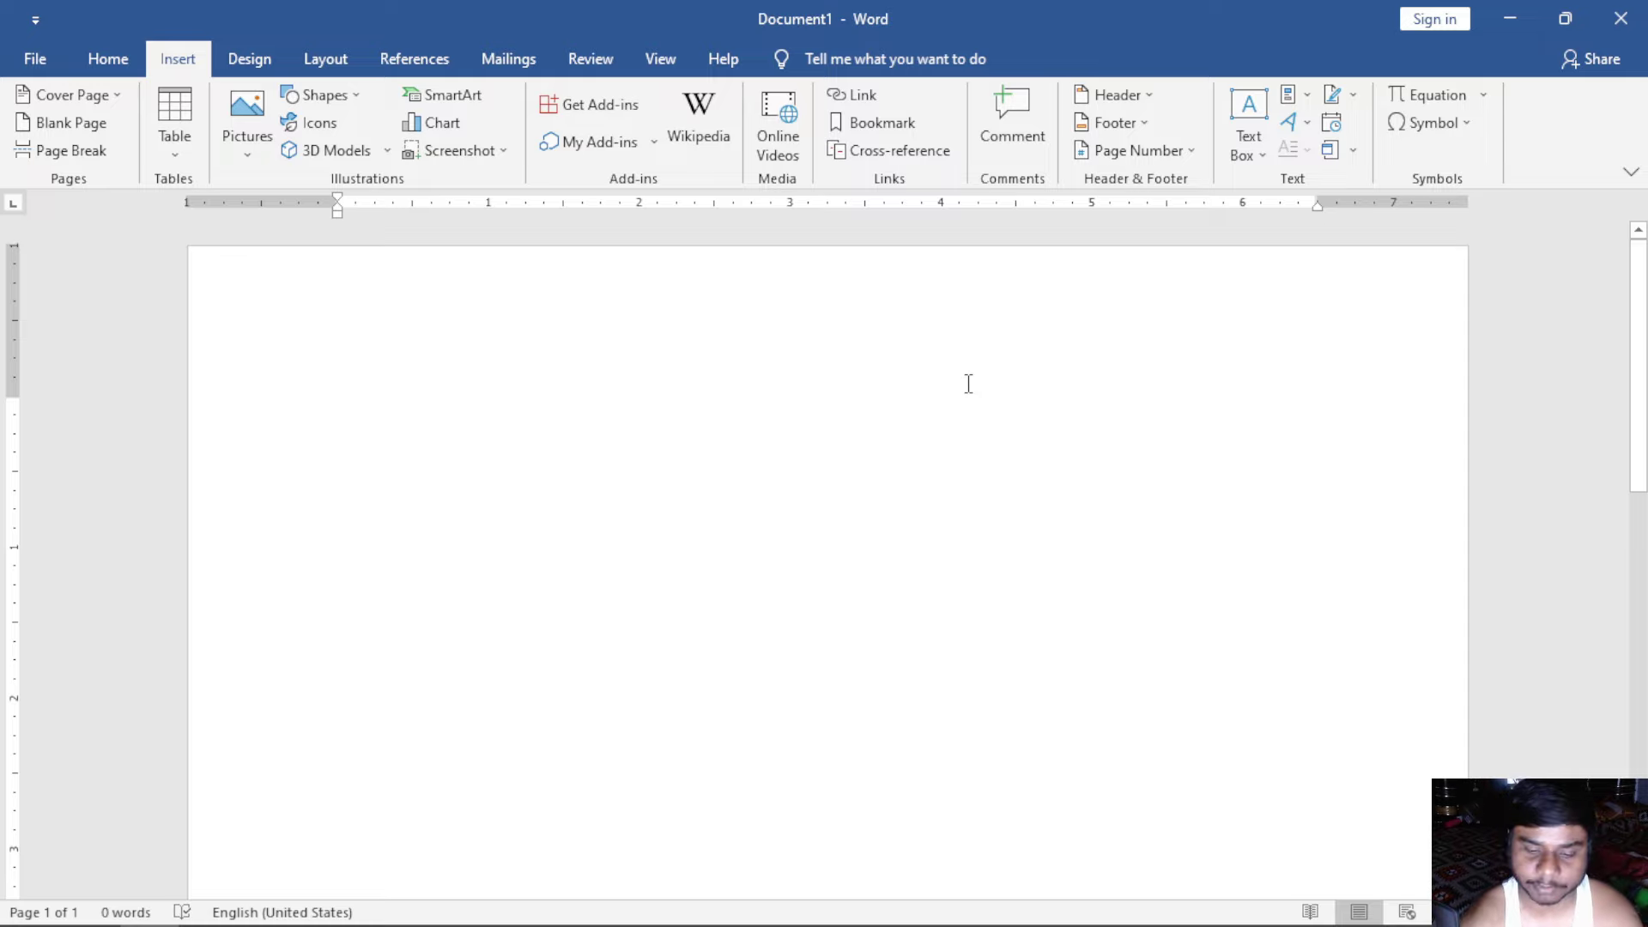
Step: Generate sample paragraphs with =rand() and add empty lines above them
type("=rand(")
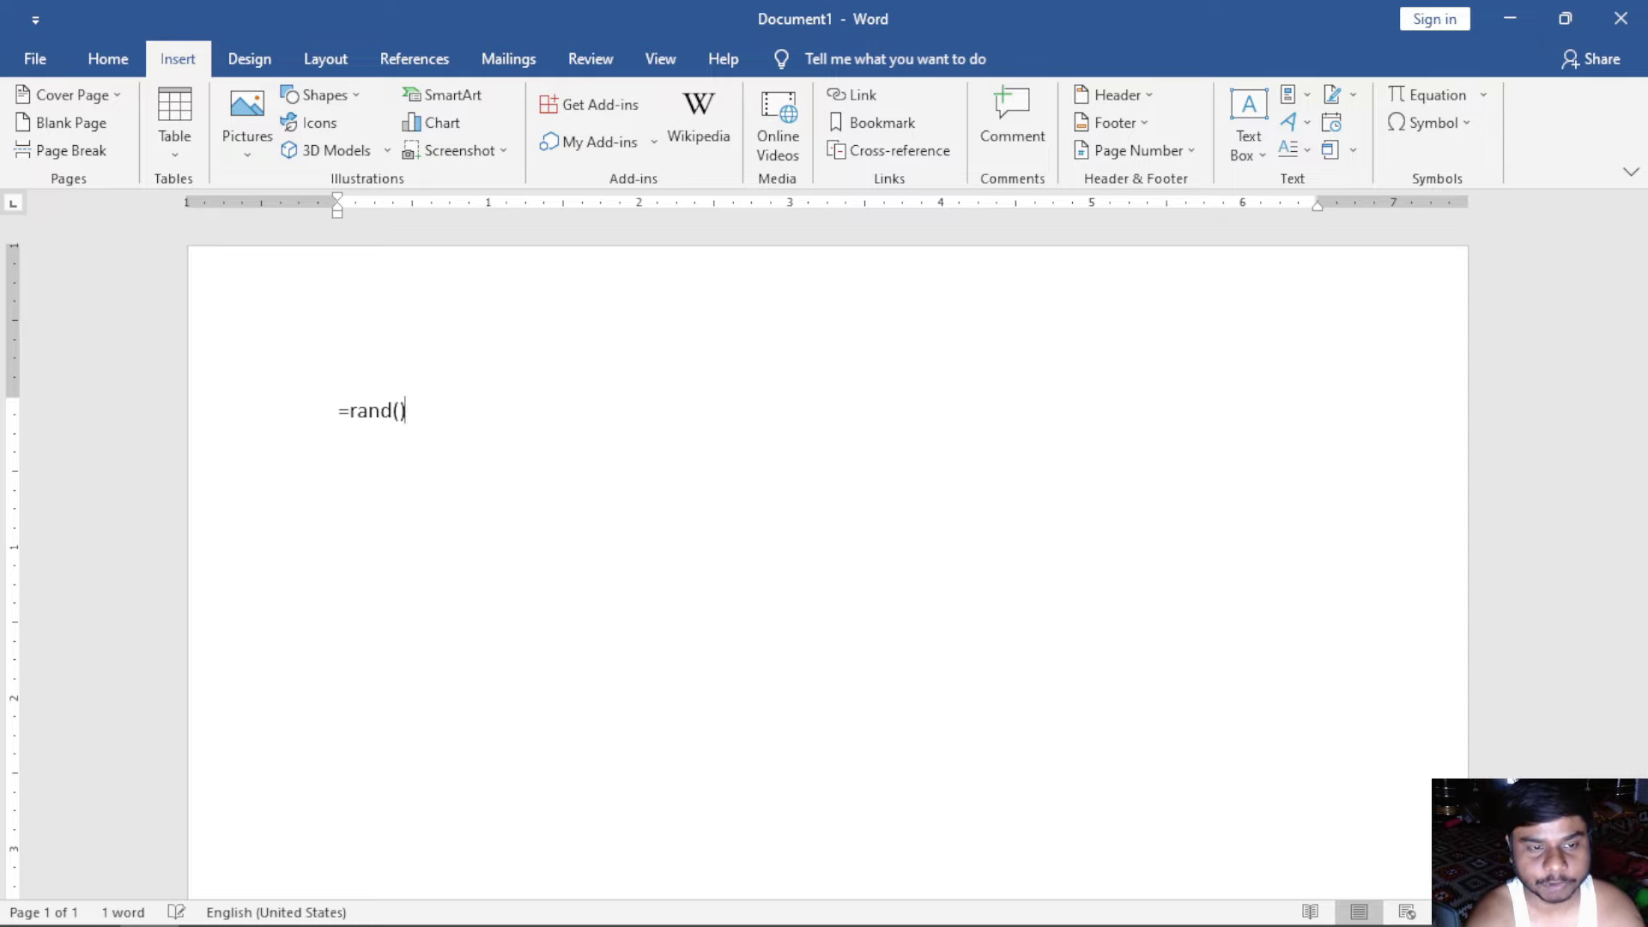
key("Return")
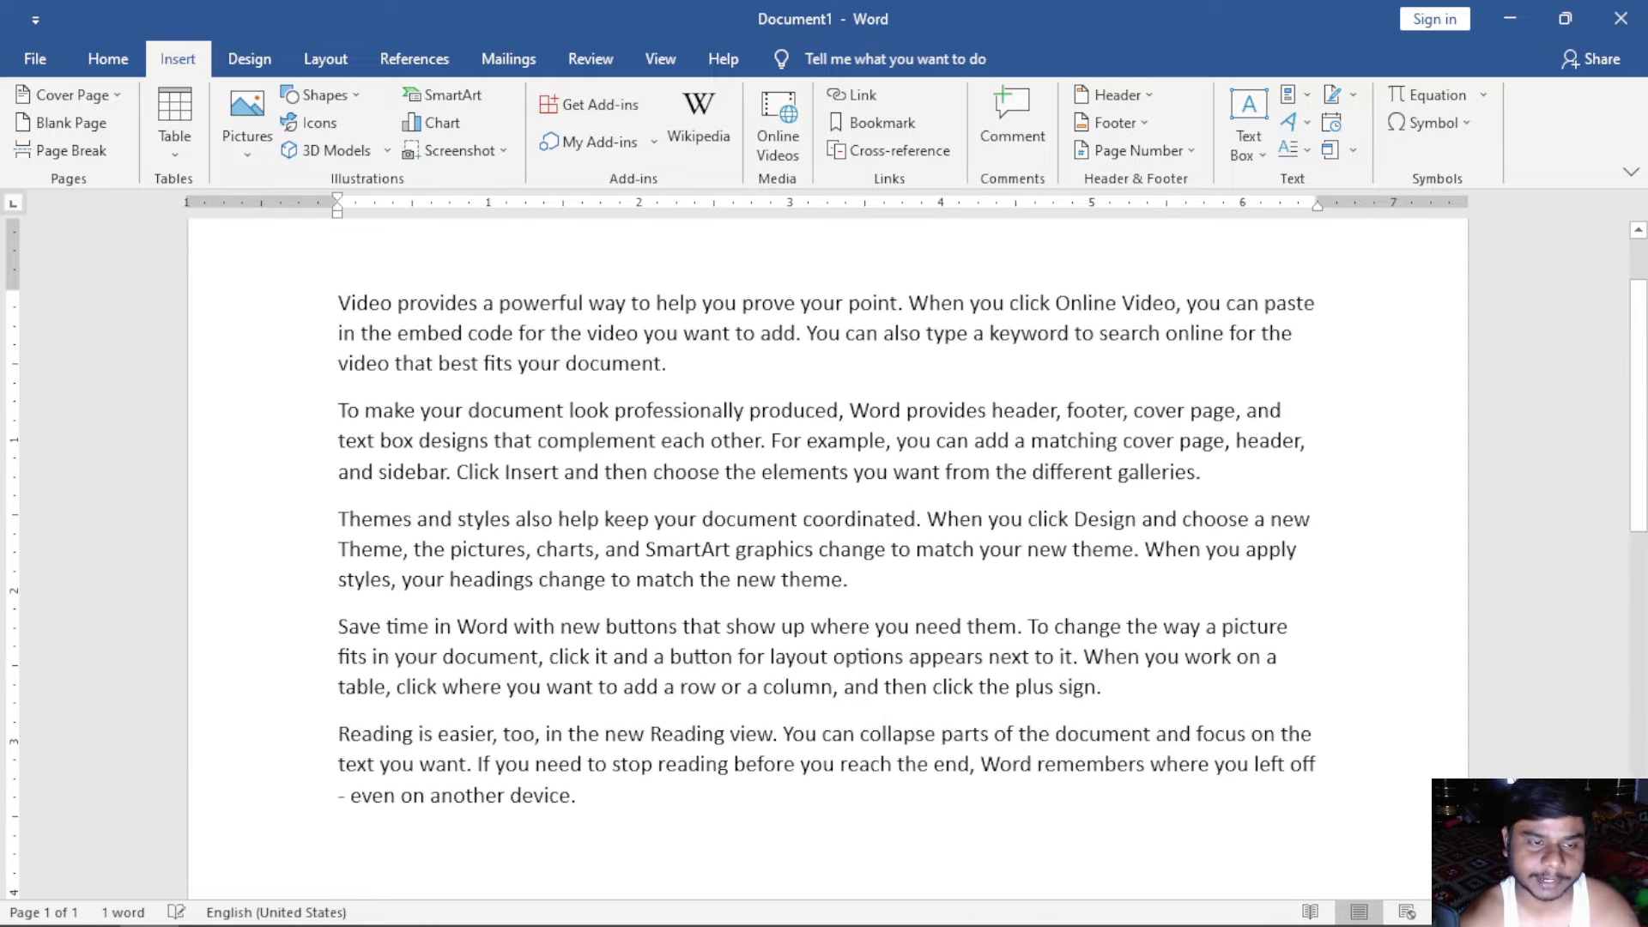
scroll(335, 398, "up", 3)
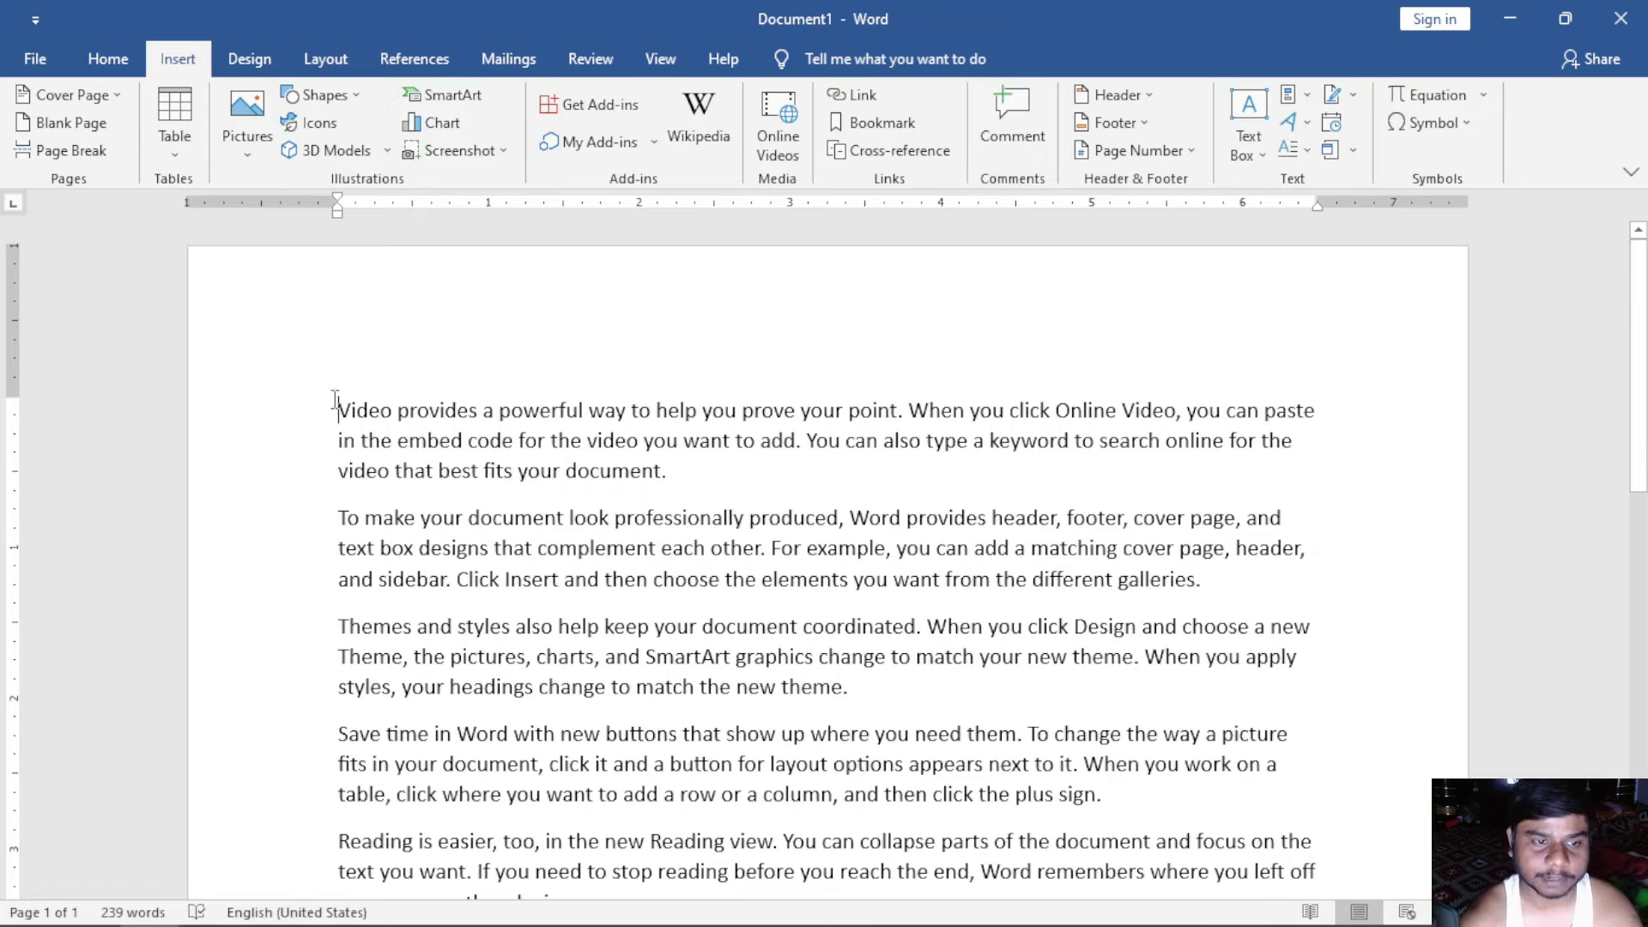
key("Return")
key("Return")
key("Return")
key("Return")
key("Up")
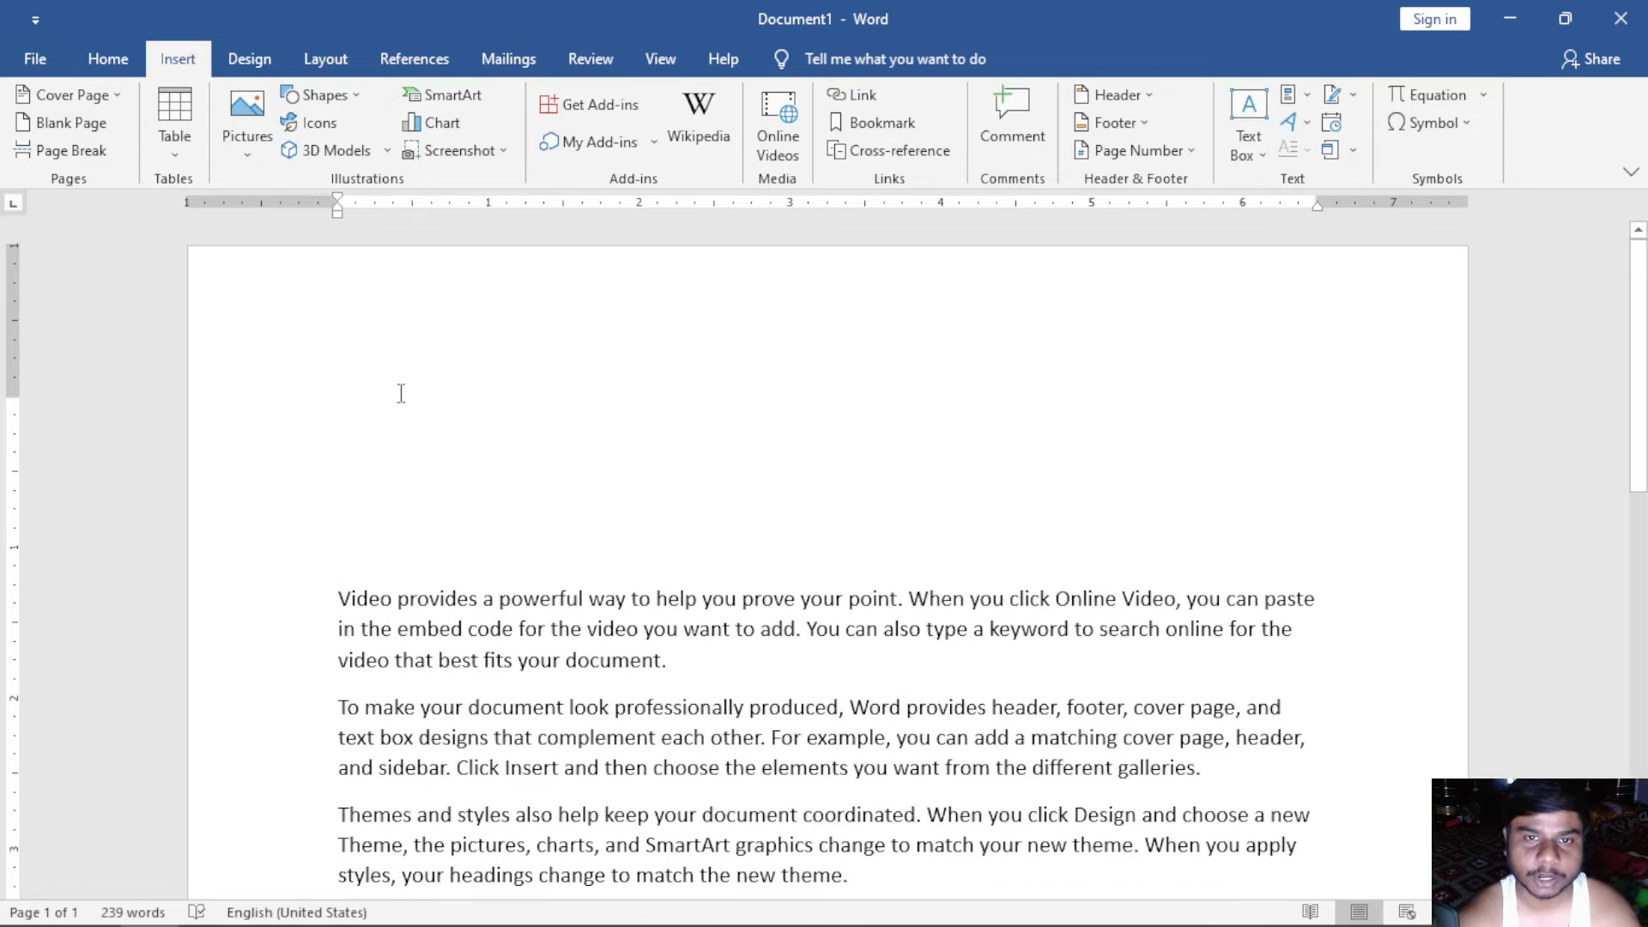
Step: Reopen Cross-reference with Numbered item as the type, then close it without inserting
left_click(869, 151)
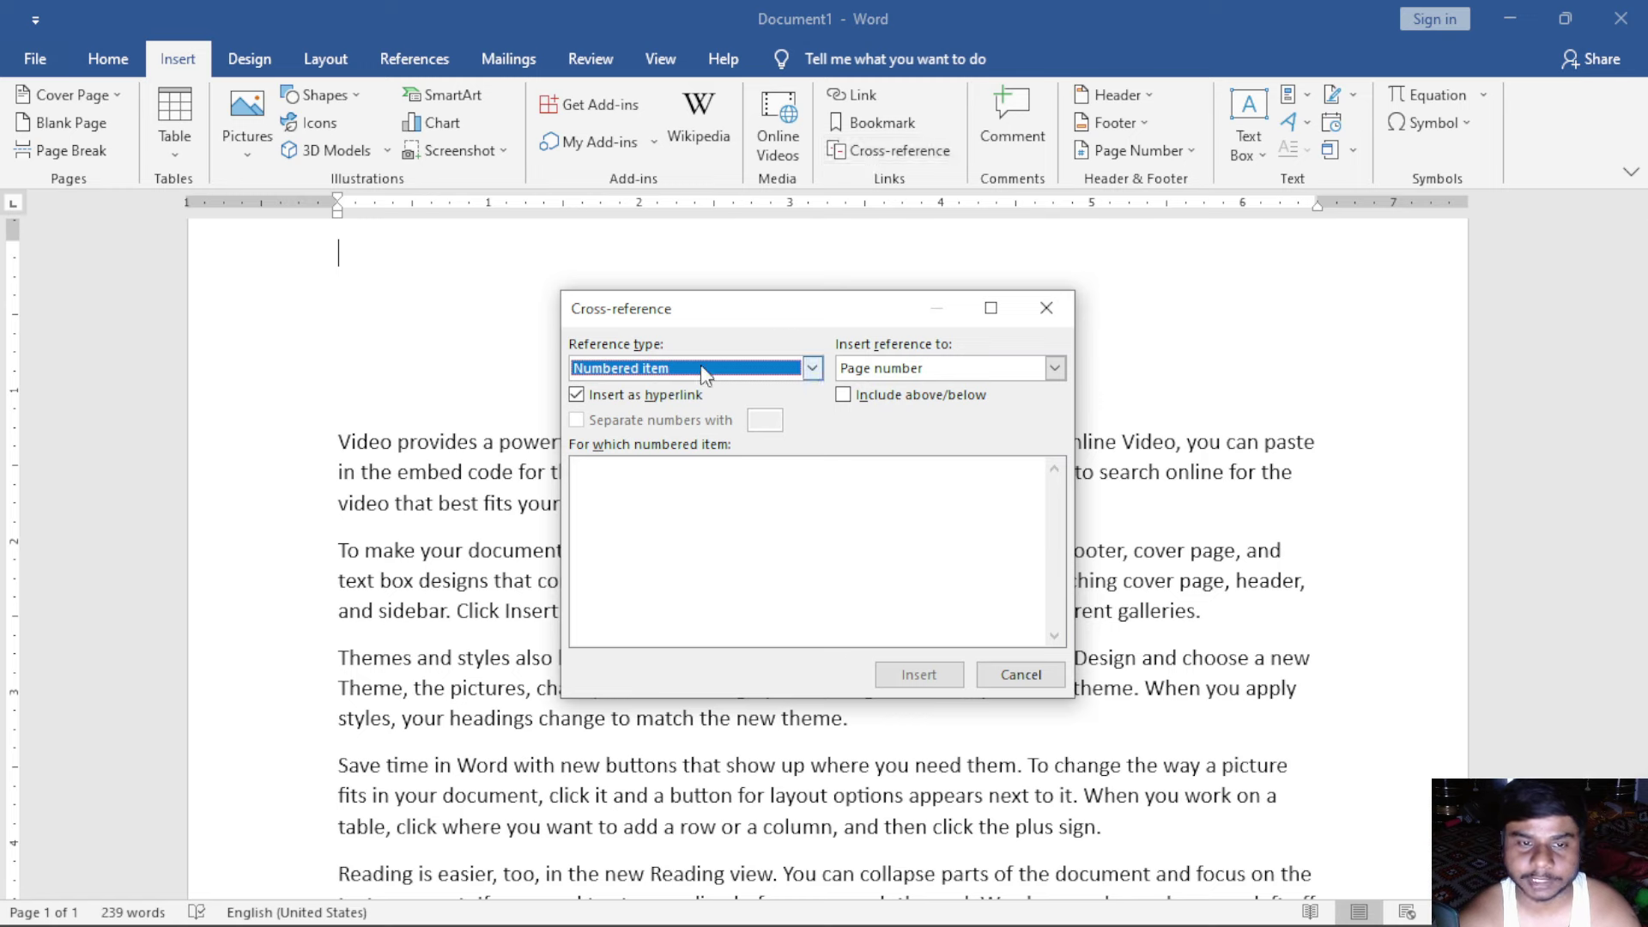
left_click(656, 374)
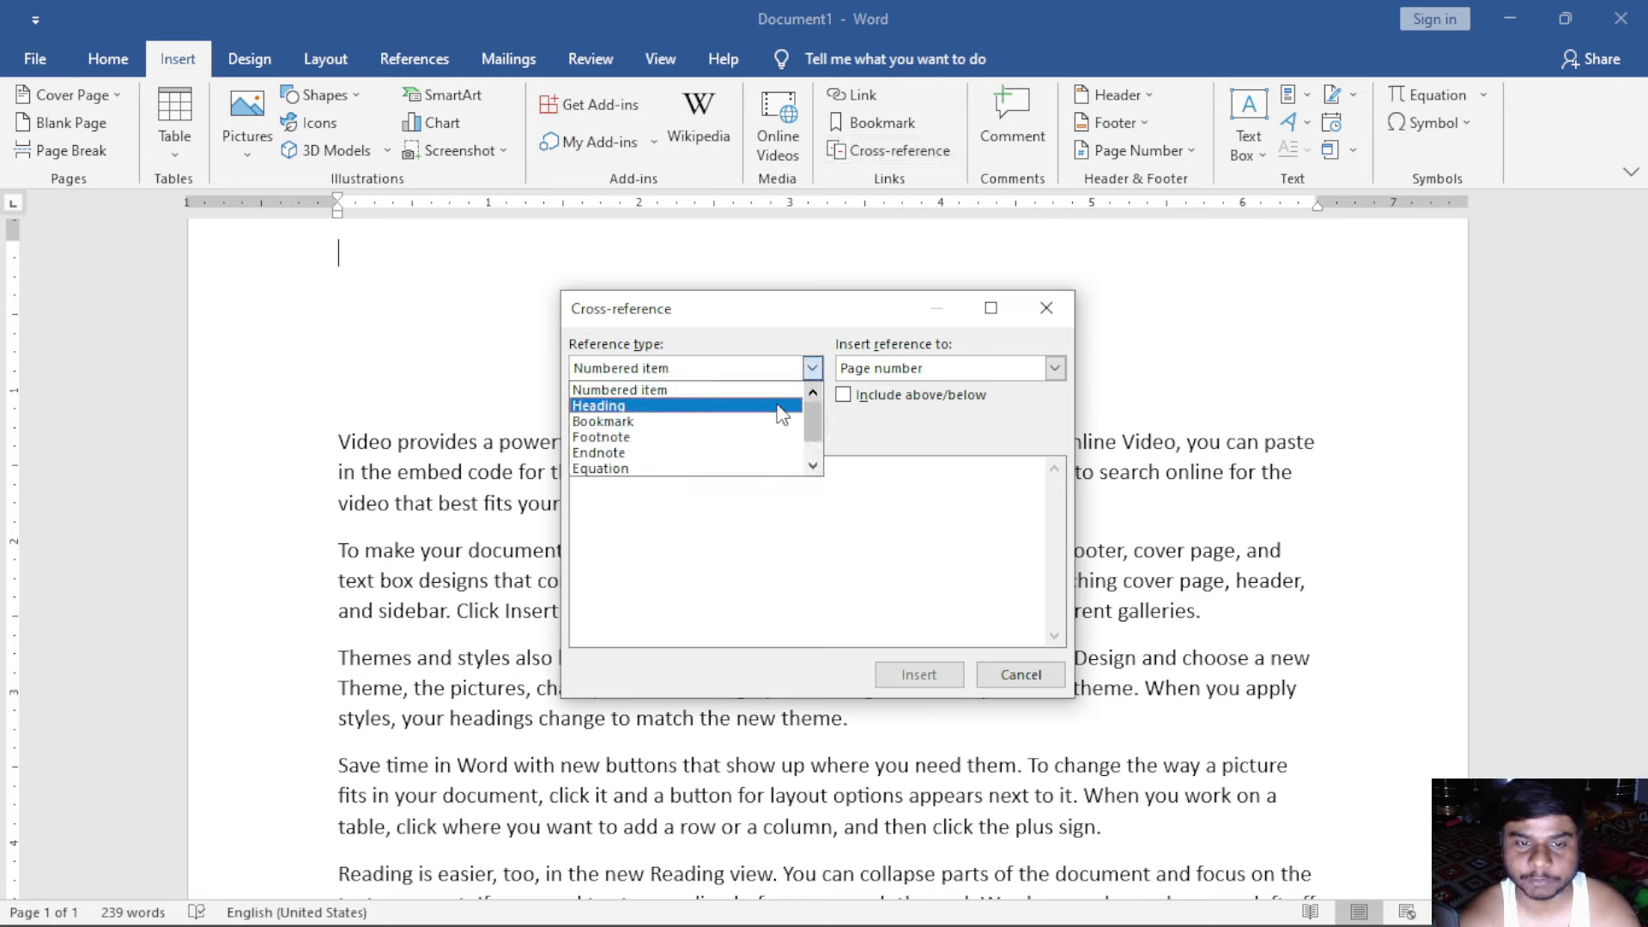
left_click(673, 395)
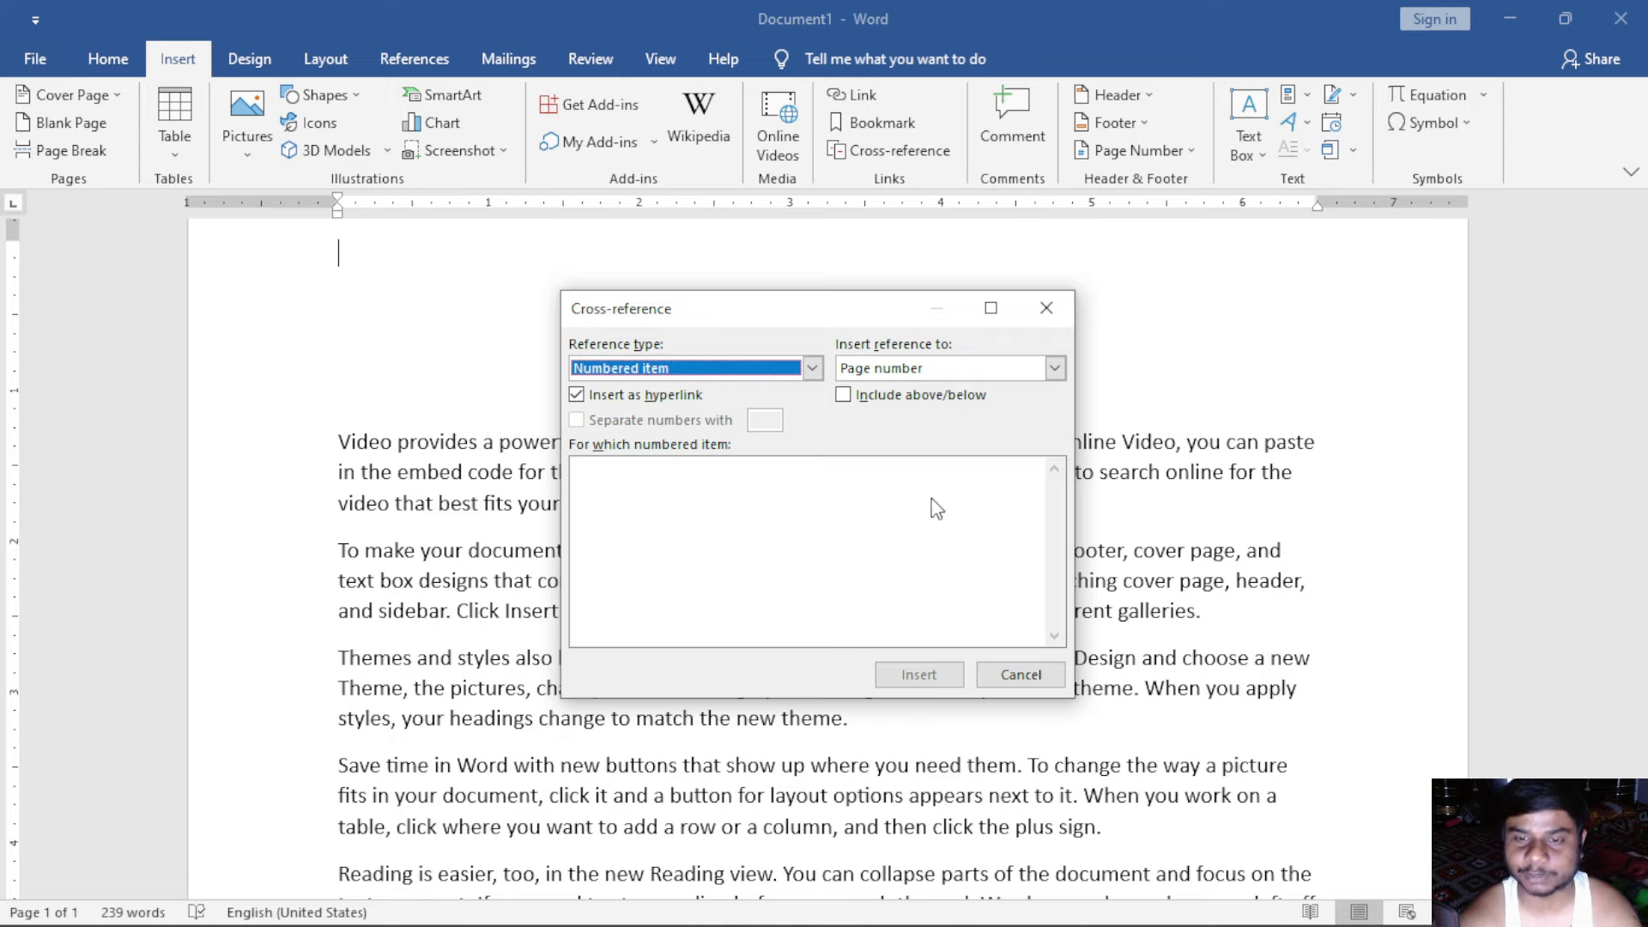
left_click(1023, 324)
scroll(960, 525, "down", 3)
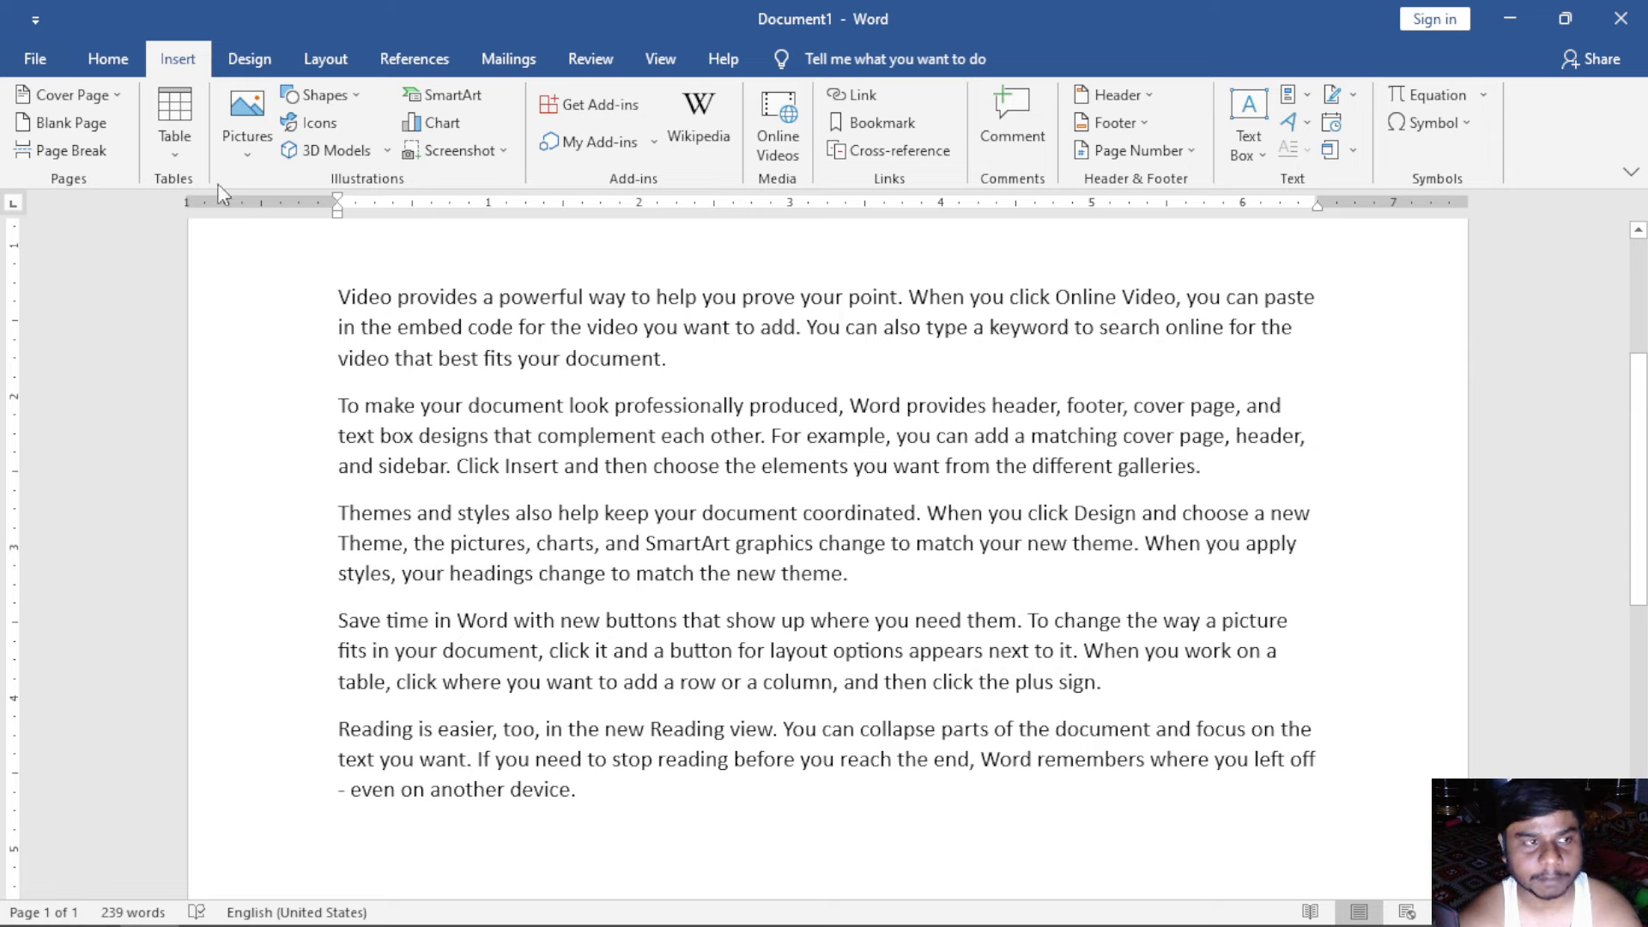
Step: Number the second and third sample paragraphs as list items 1 and 2
left_click(129, 71)
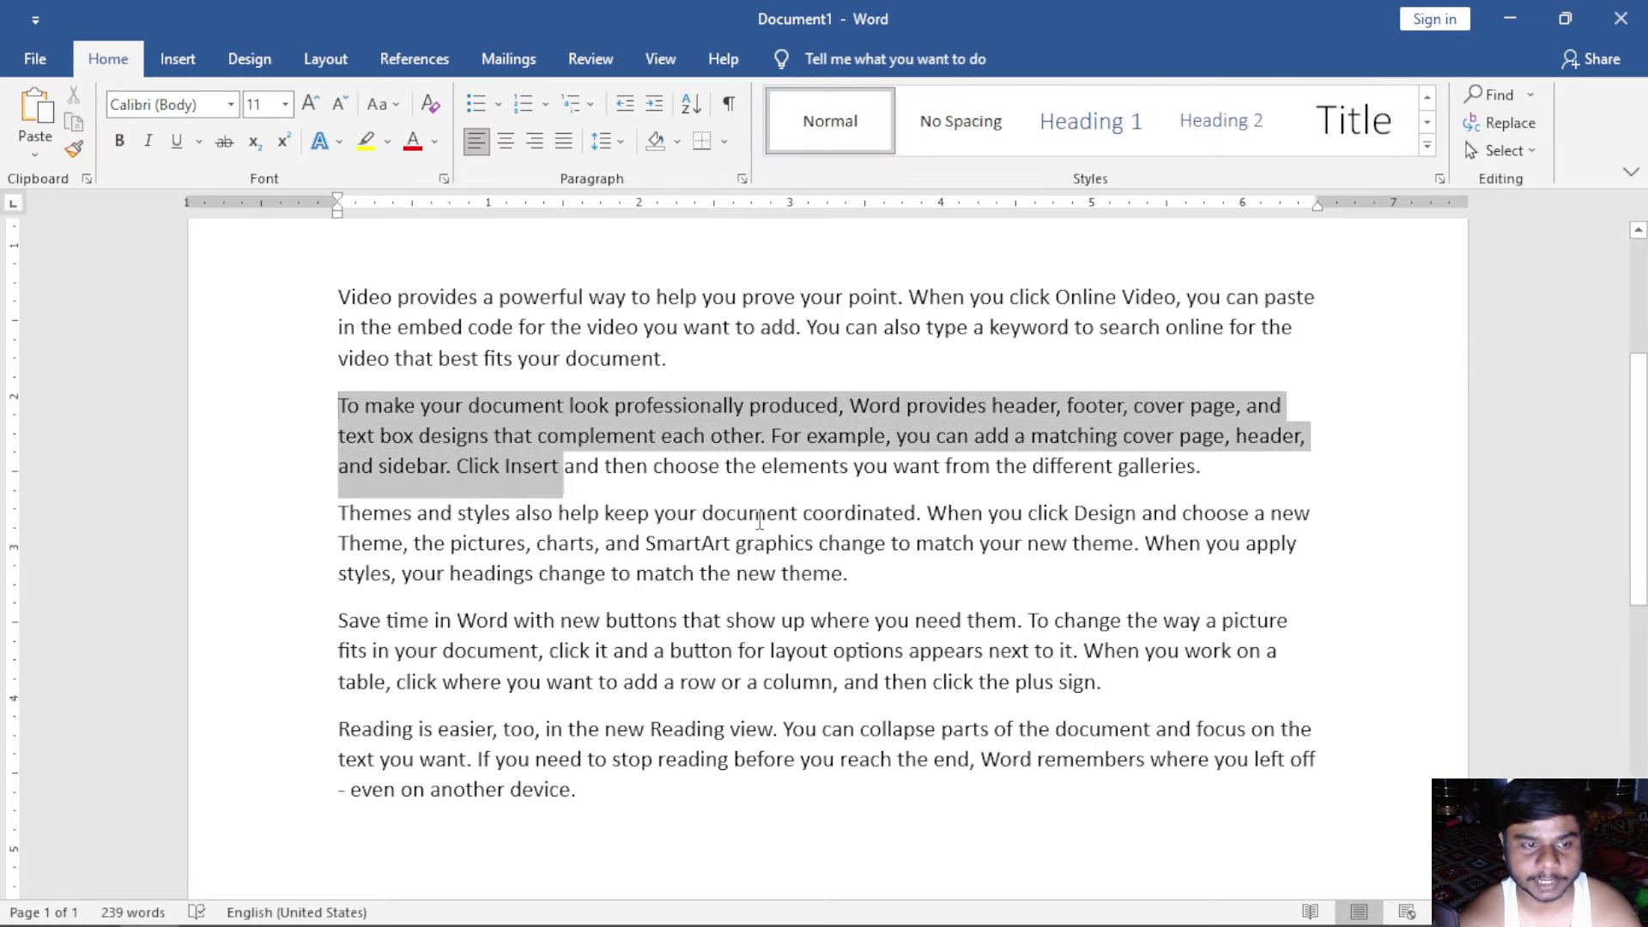
left_click_drag(330, 404, 1210, 574)
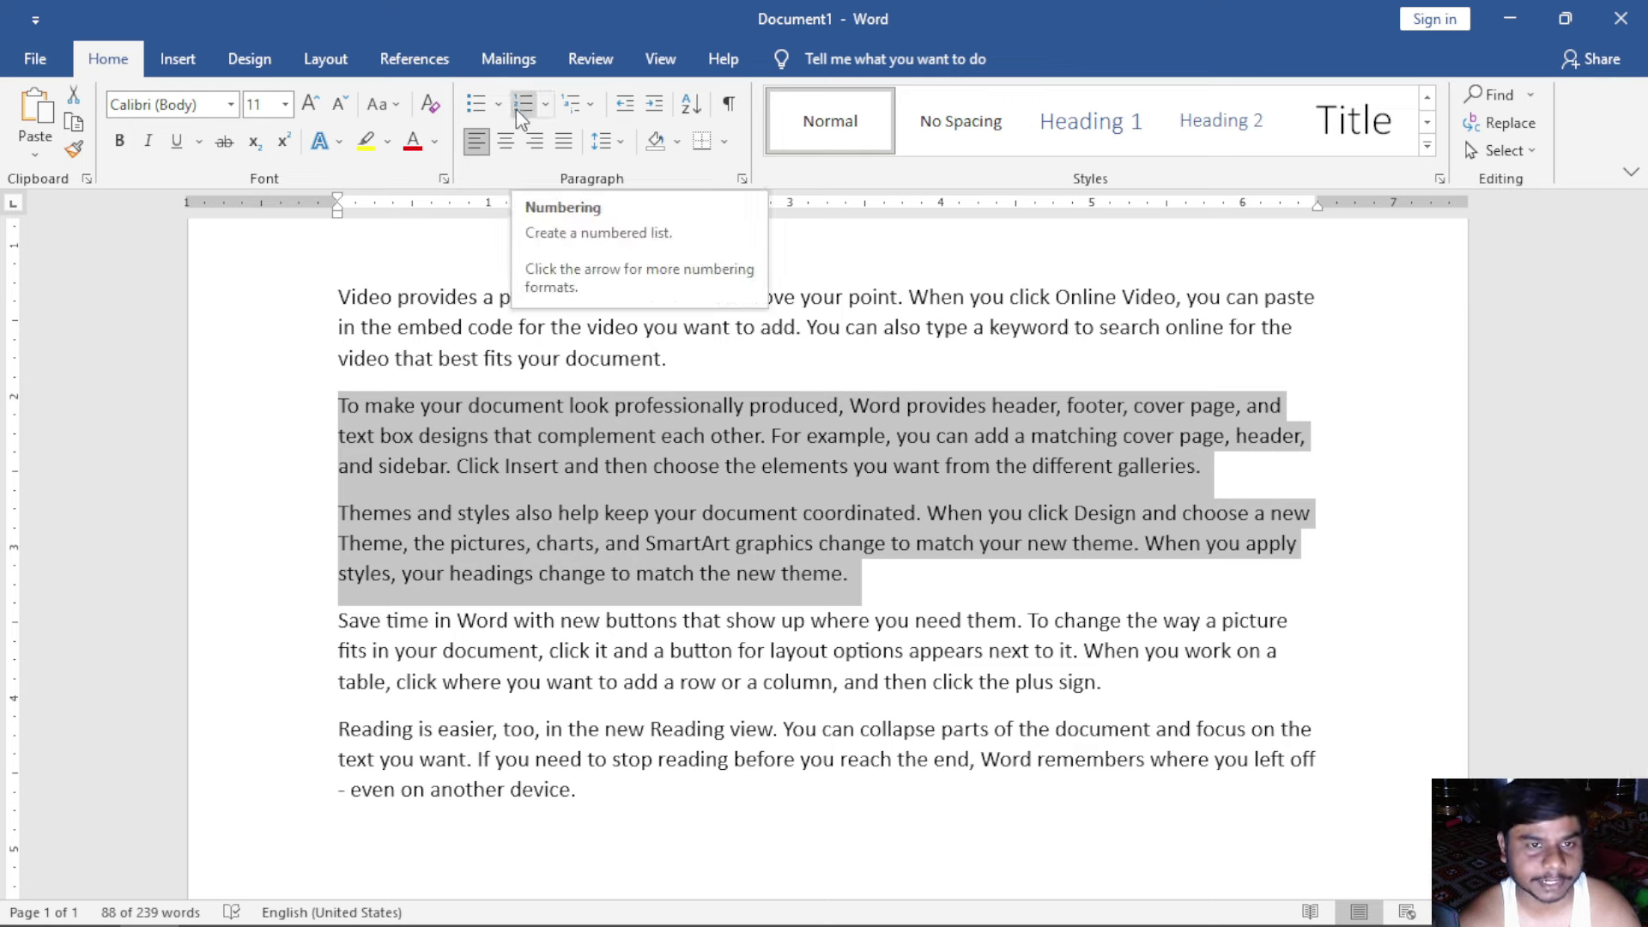
left_click(516, 110)
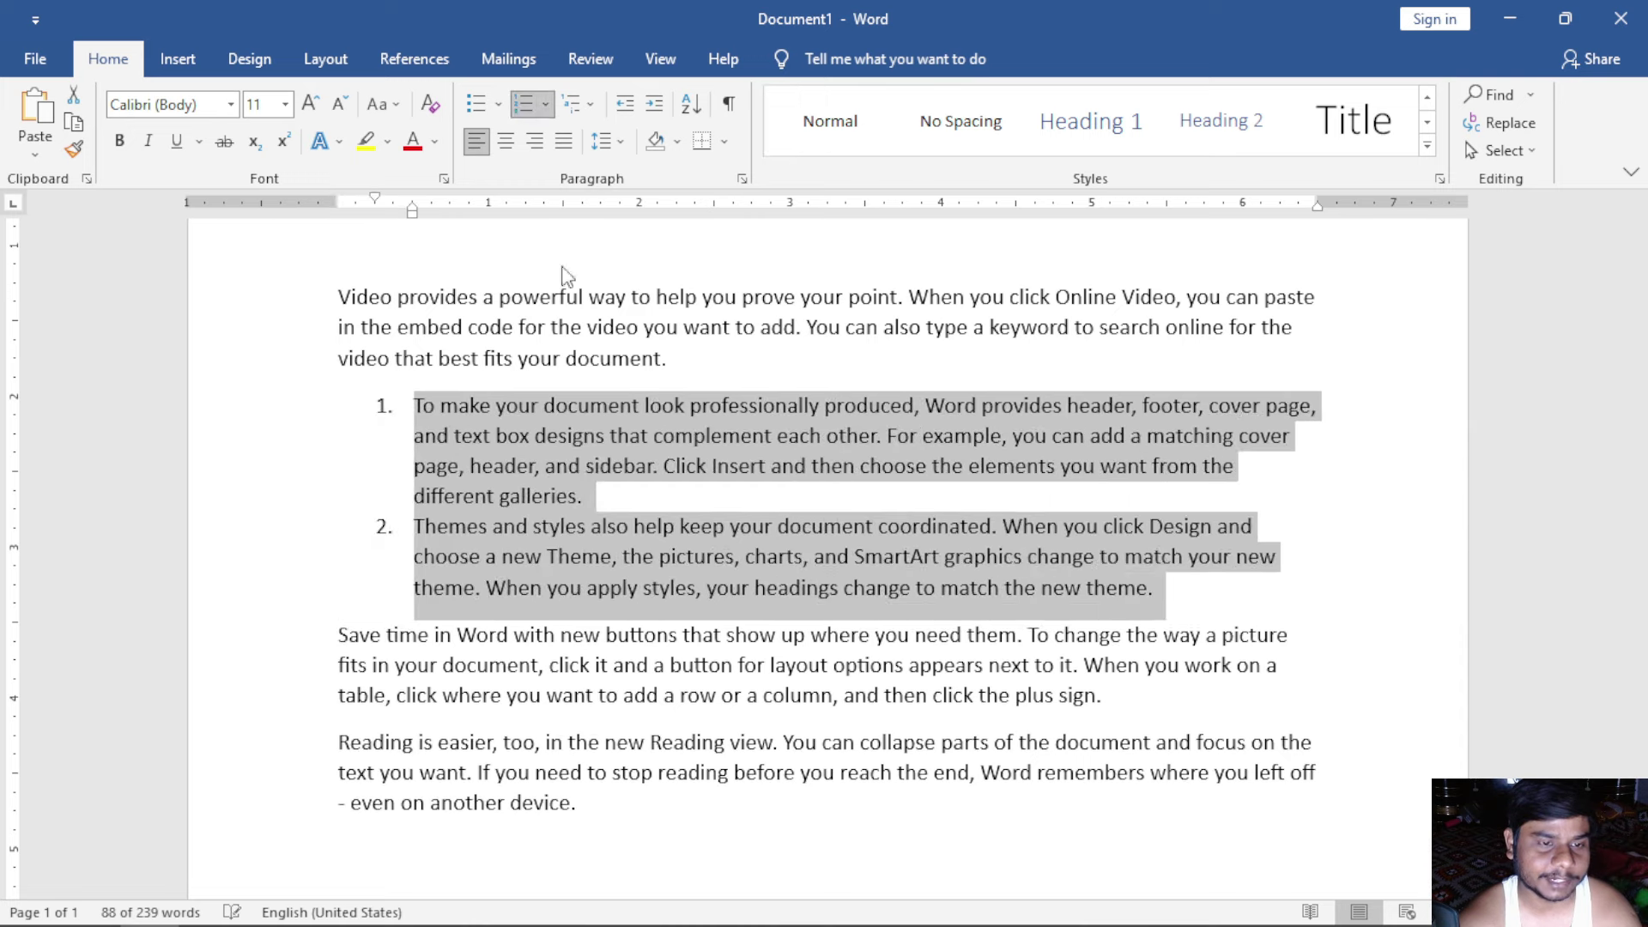
left_click(553, 496)
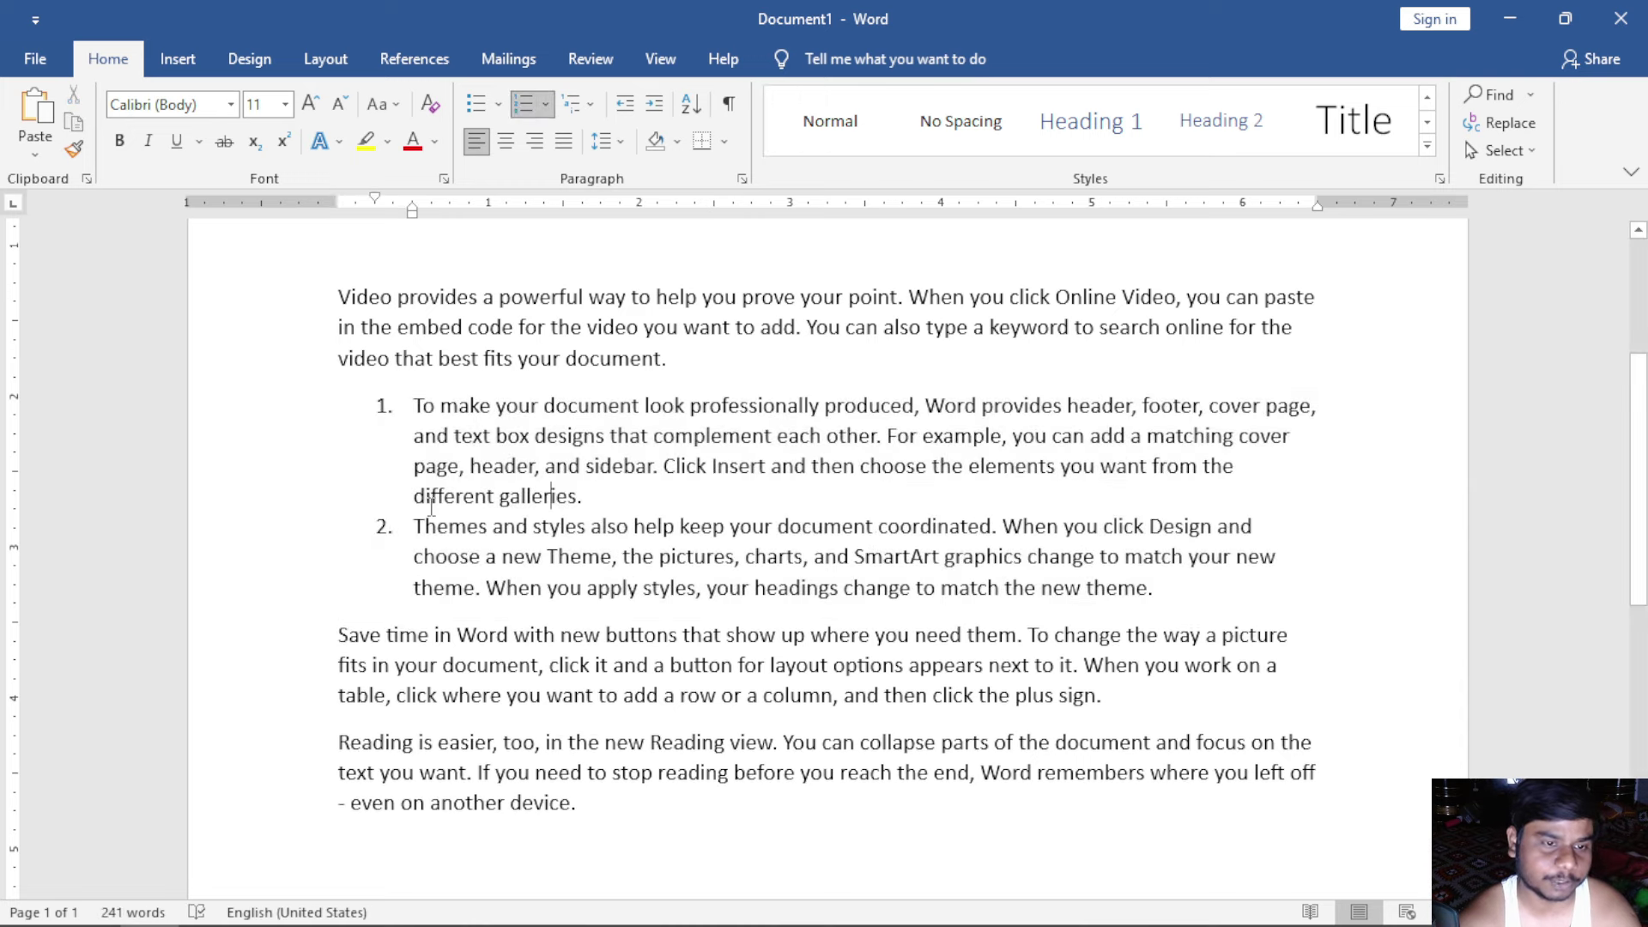
scroll(429, 498, "up", 4)
left_click(382, 404)
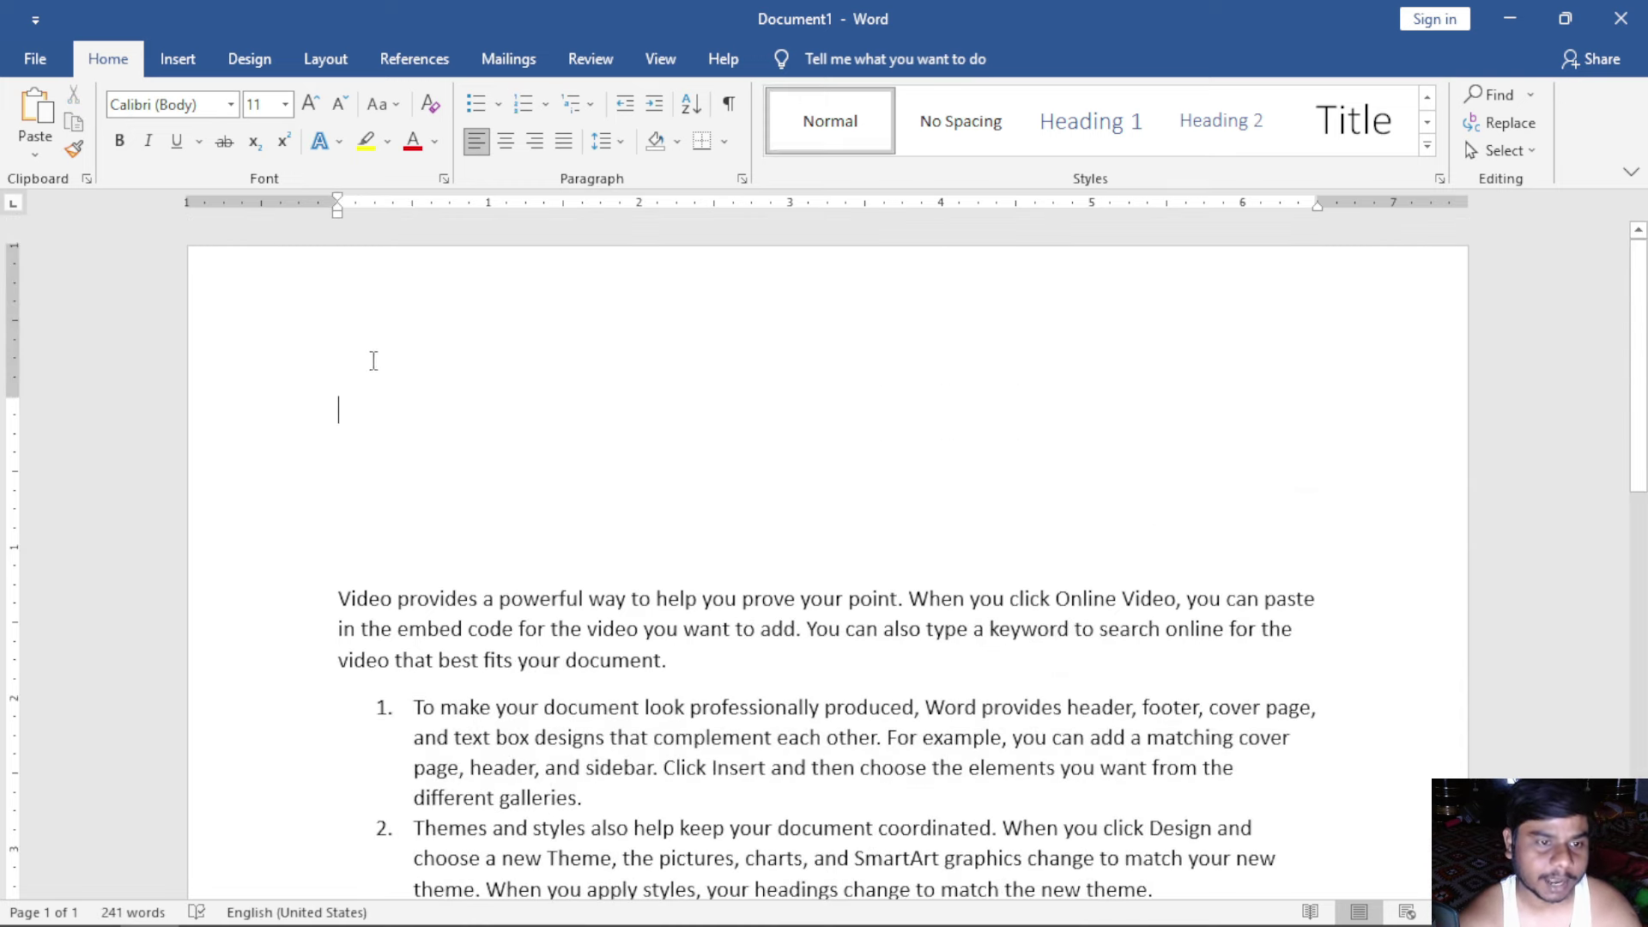
Step: In Cross-reference, target numbered item 1 with Page number as the reference content
left_click(200, 52)
left_click(858, 156)
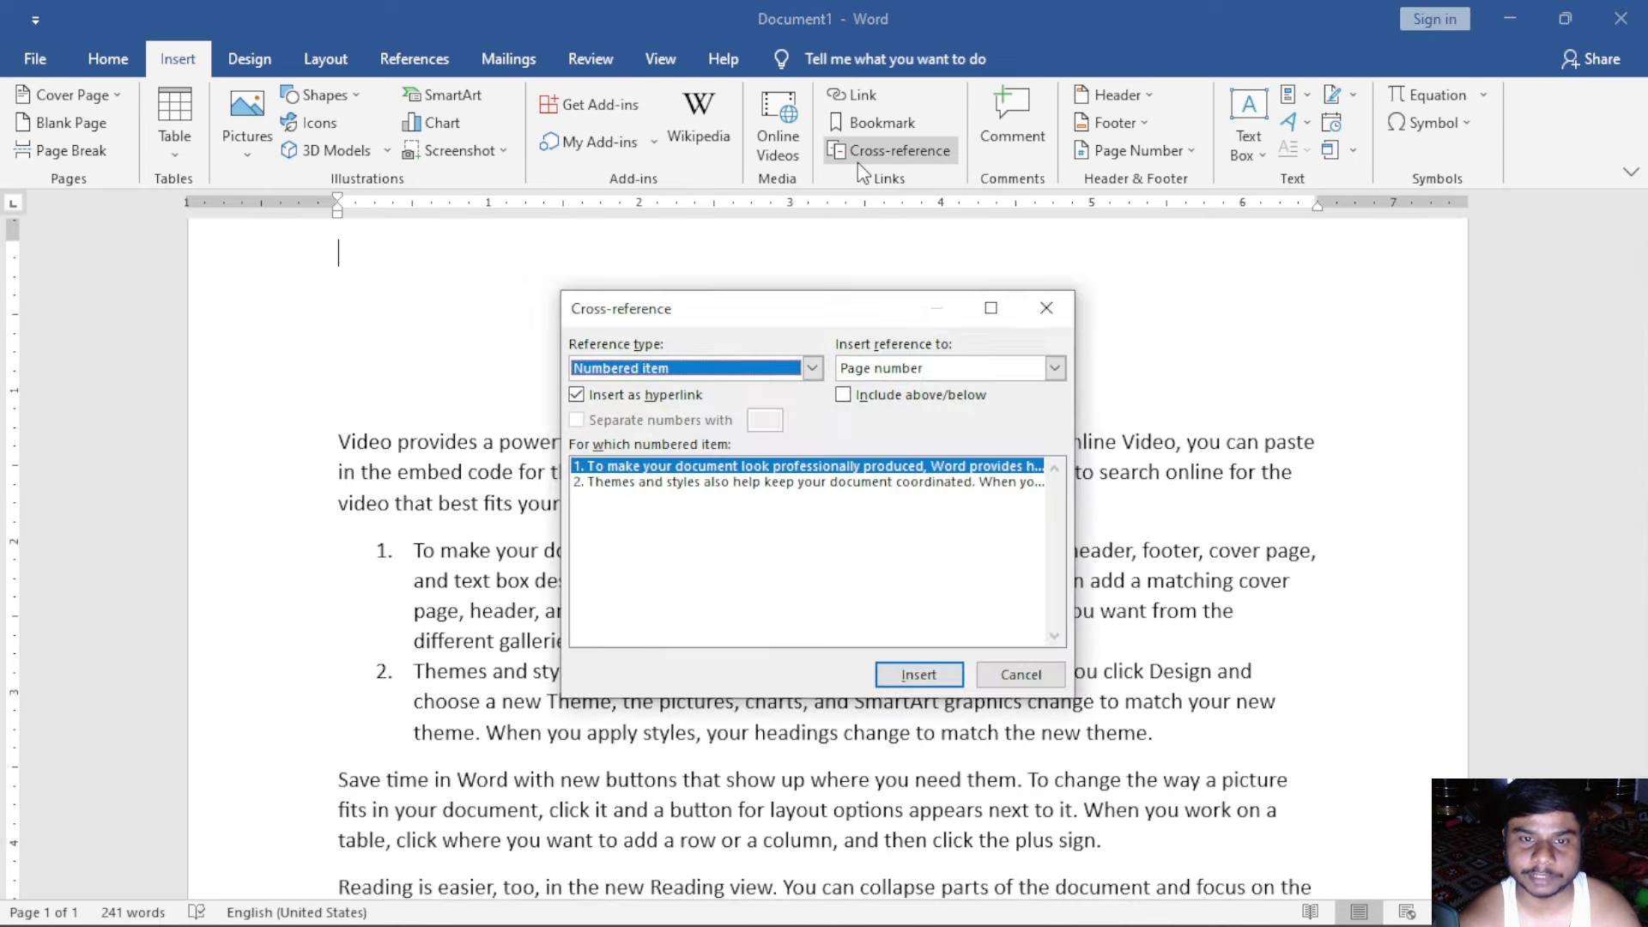
left_click(665, 481)
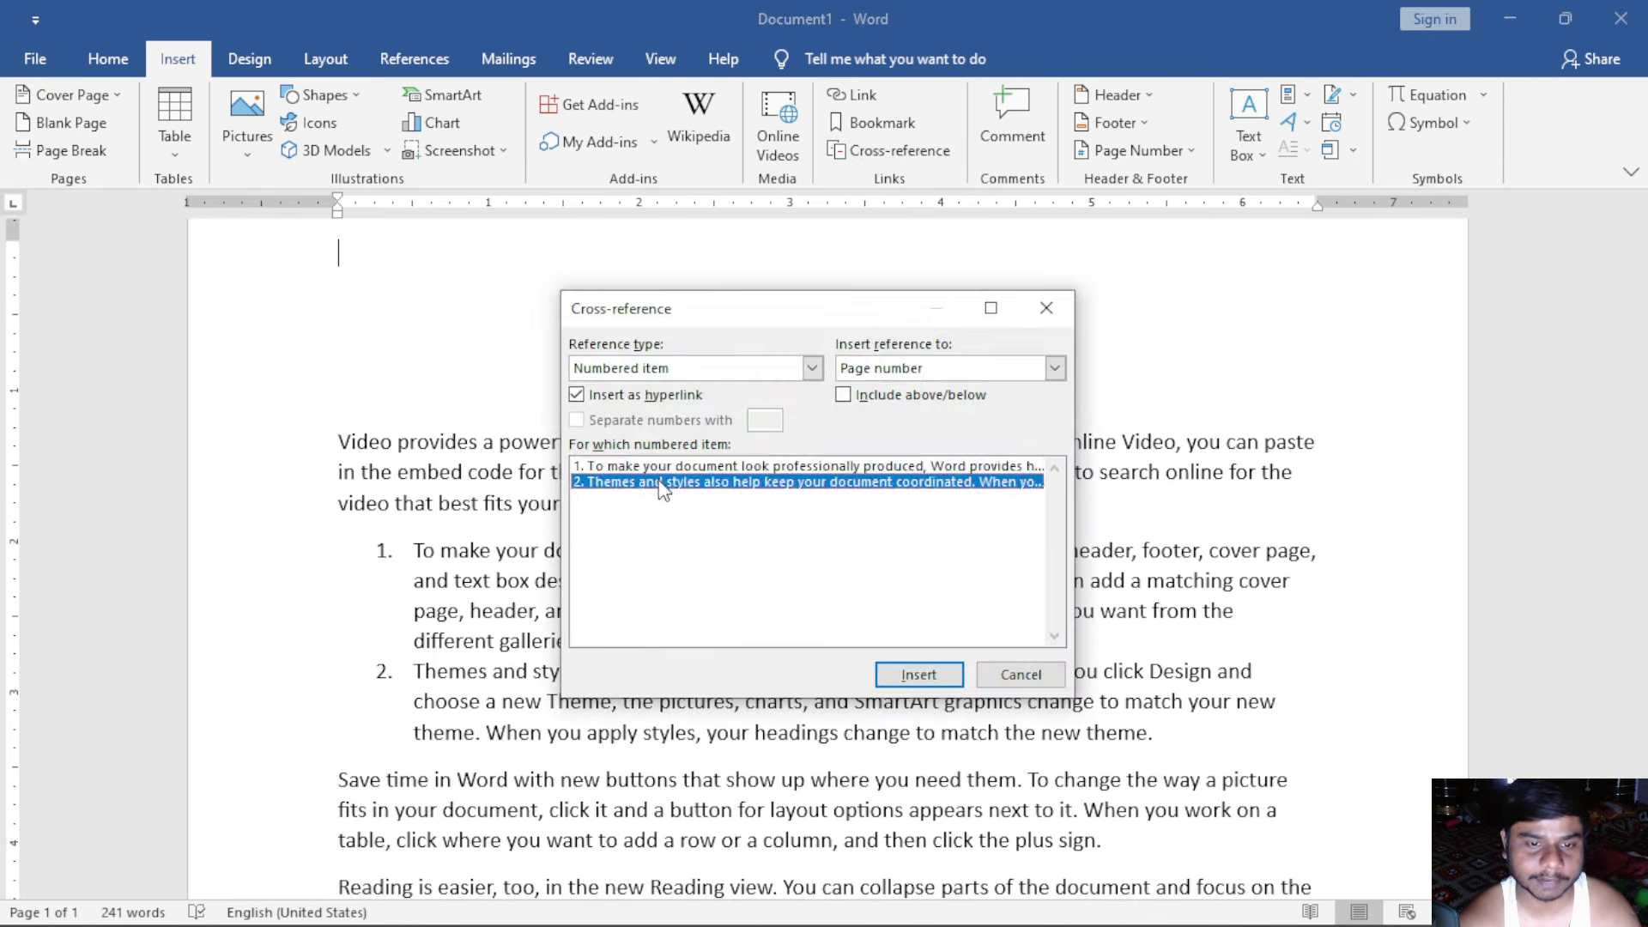
left_click(661, 468)
scroll(429, 378, "up", 3)
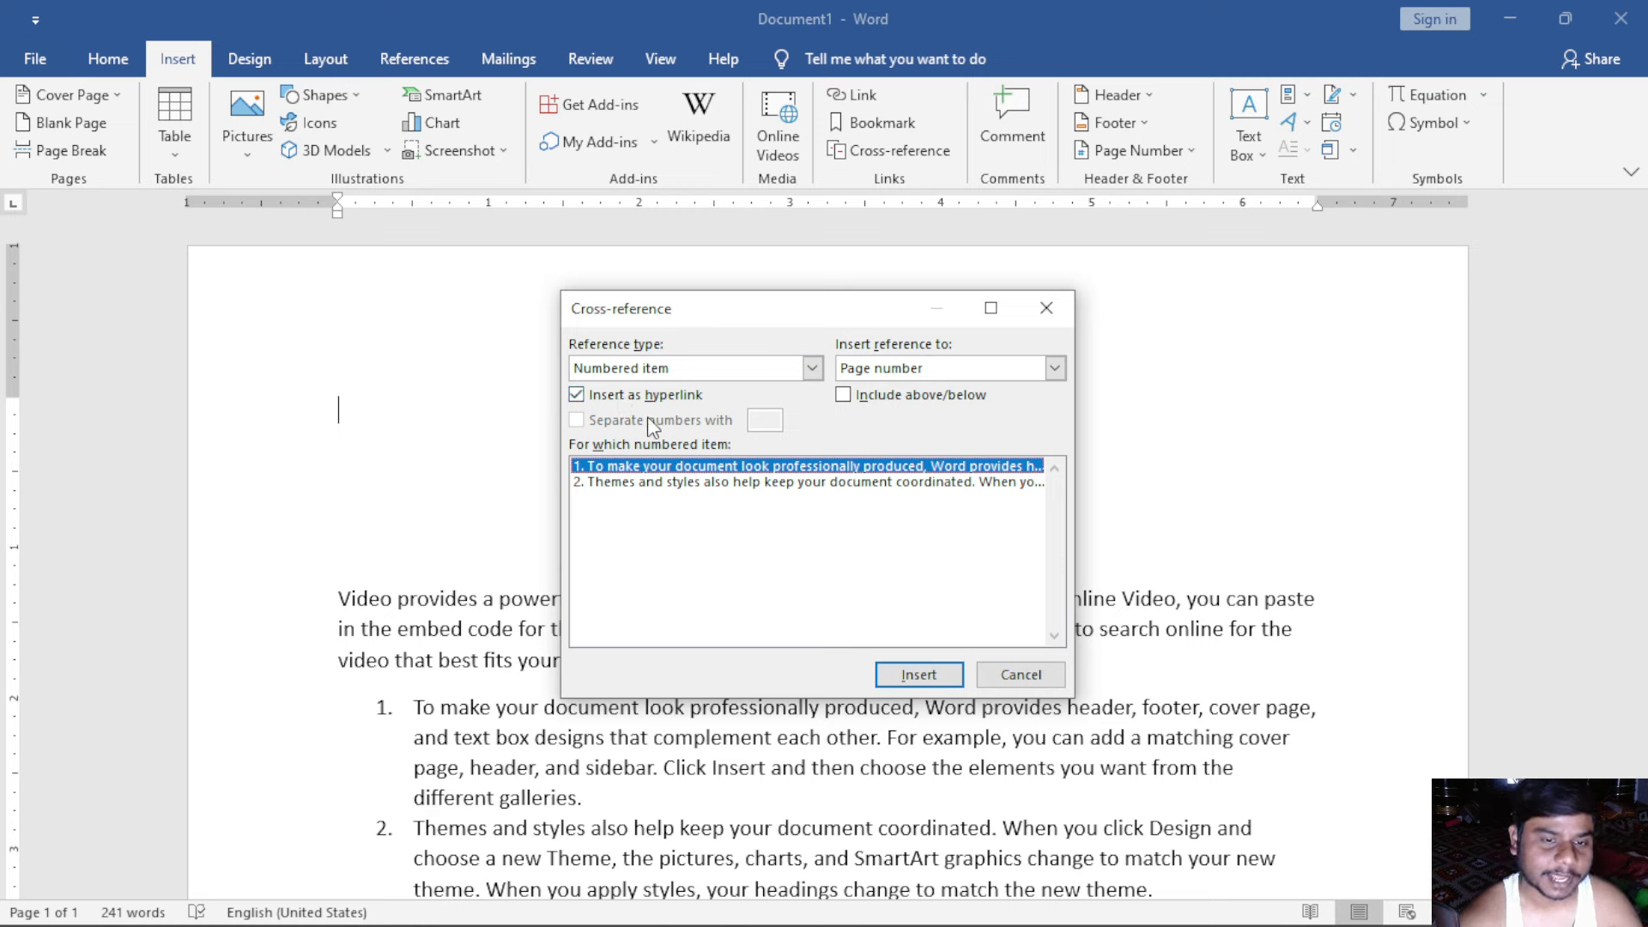
left_click(930, 375)
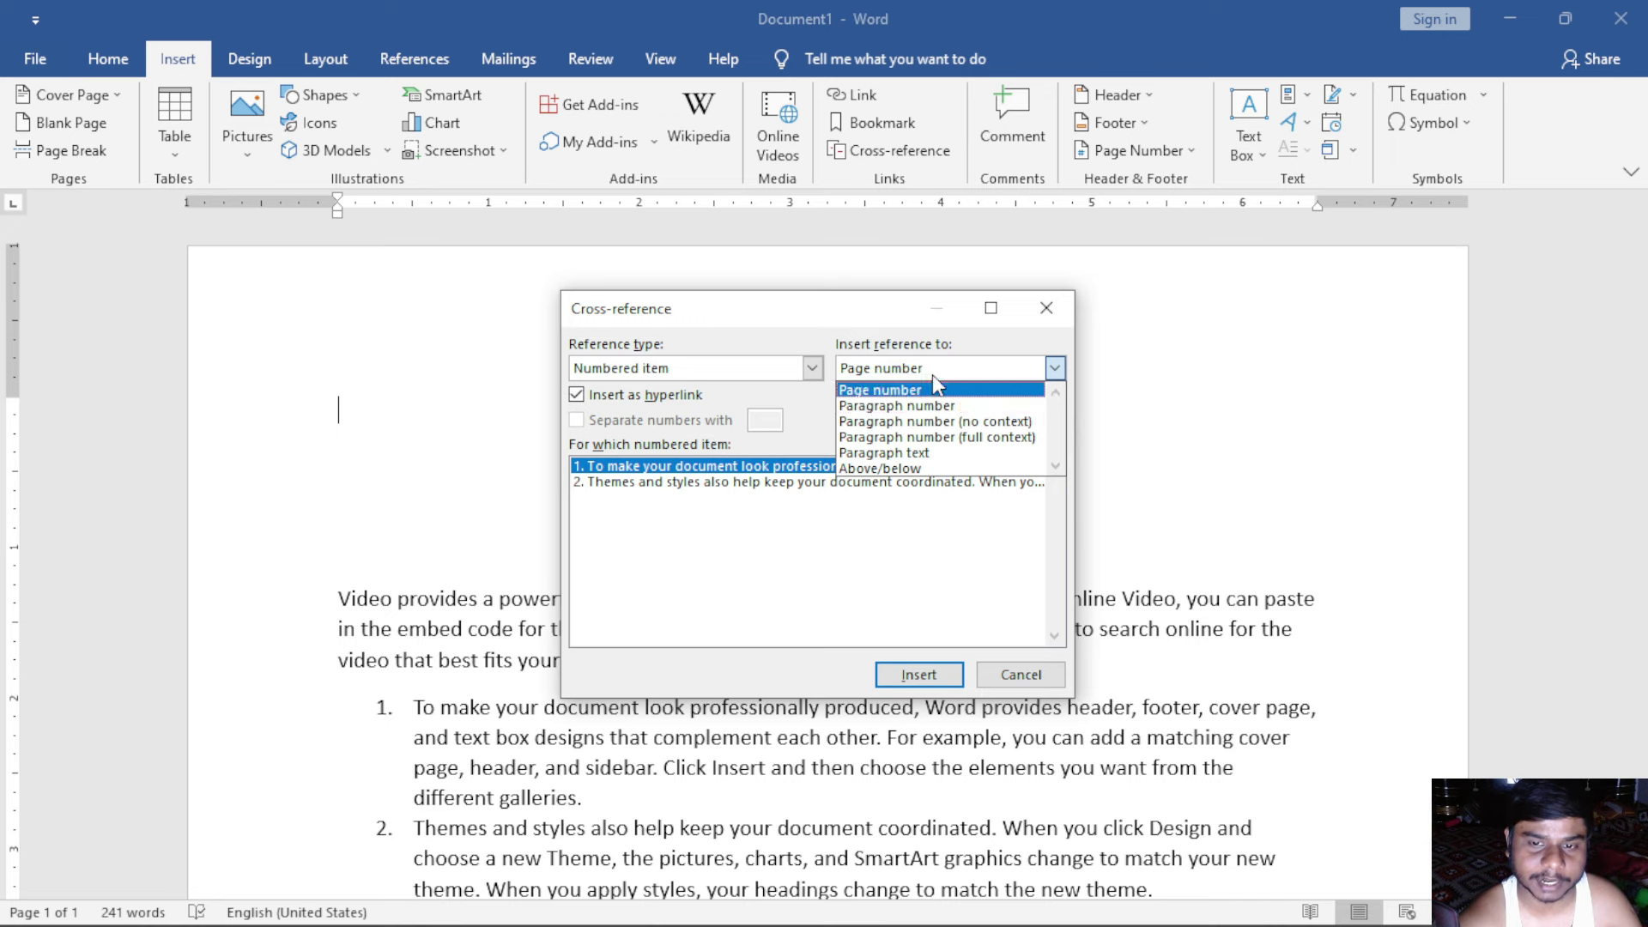
left_click(932, 375)
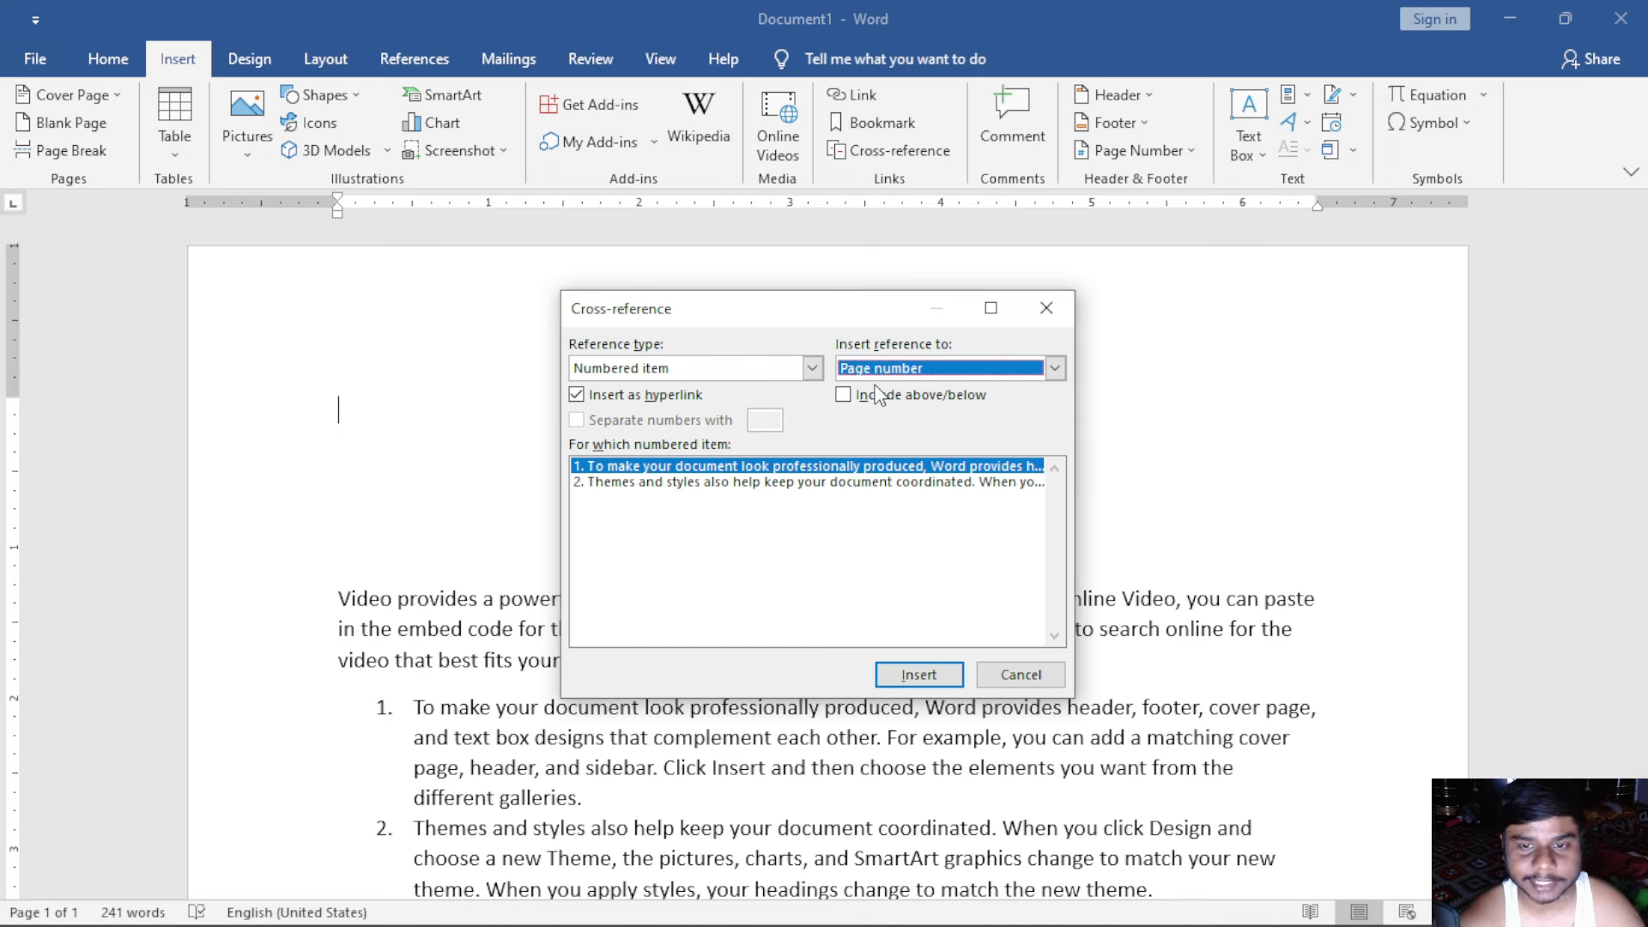
left_click(919, 369)
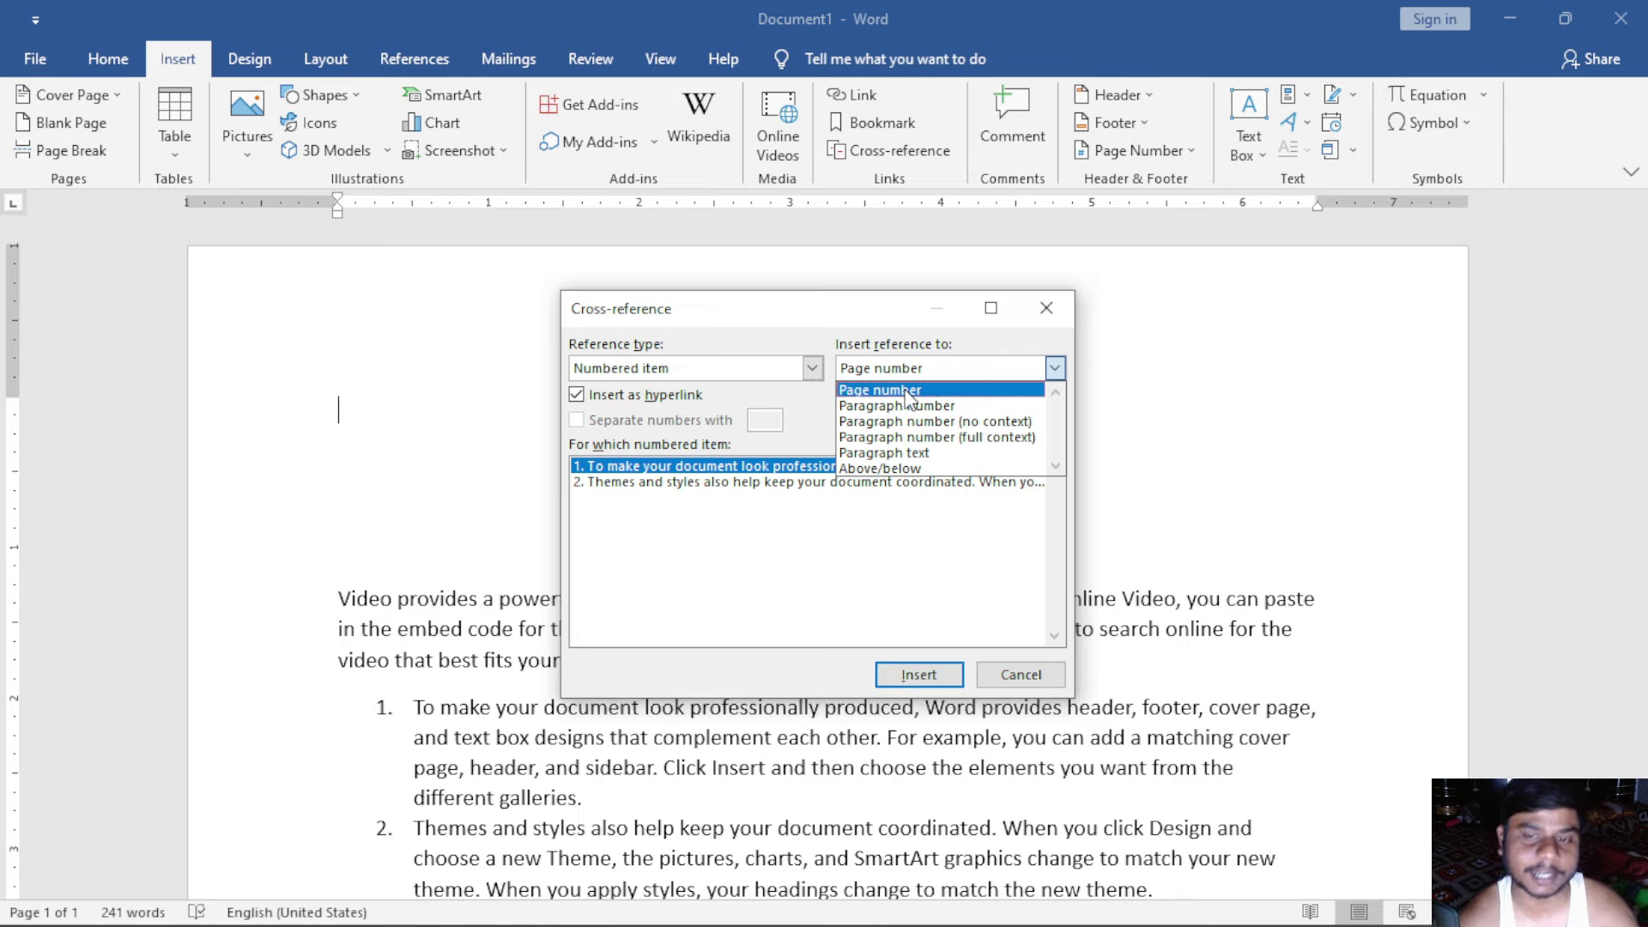
left_click(1124, 379)
scroll(1276, 479, "down", 2, "ctrl")
scroll(1276, 479, "down", 3, "ctrl")
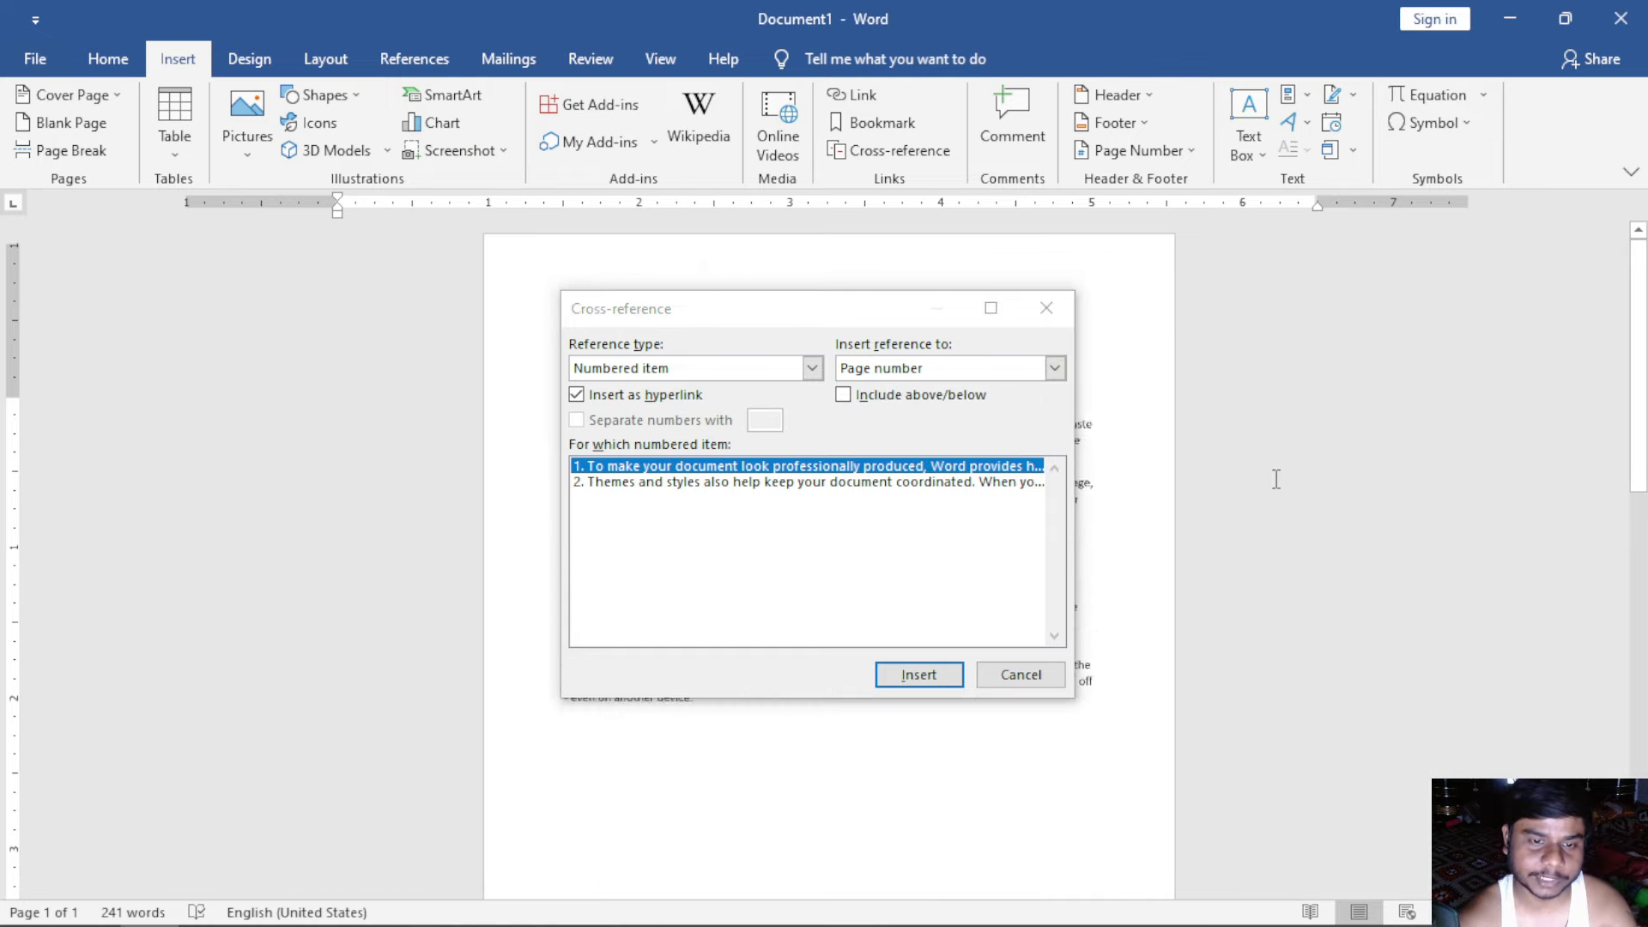
scroll(1276, 478, "down", 2, "ctrl")
Step: Insert the linked page-number reference to item 1 on the empty top line
mouse_move(887, 320)
left_mouse_down()
mouse_move(1275, 340)
mouse_move(1351, 367)
mouse_move(963, 407)
left_mouse_up()
scroll(638, 344, "up", 4, "ctrl")
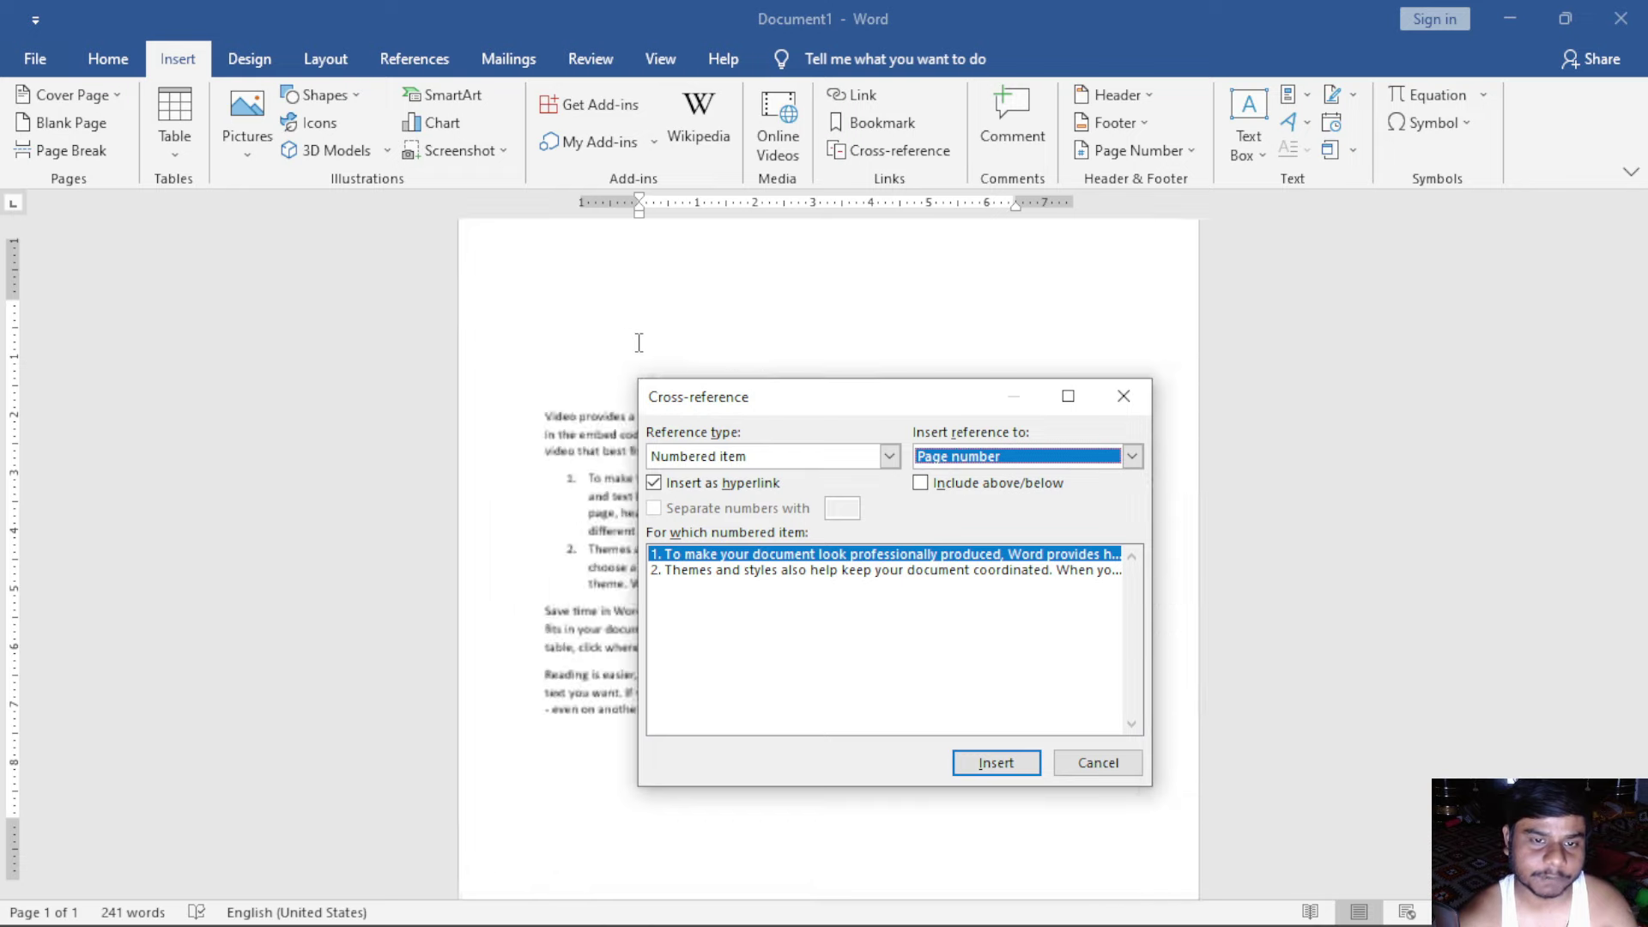
scroll(638, 344, "up", 3, "ctrl")
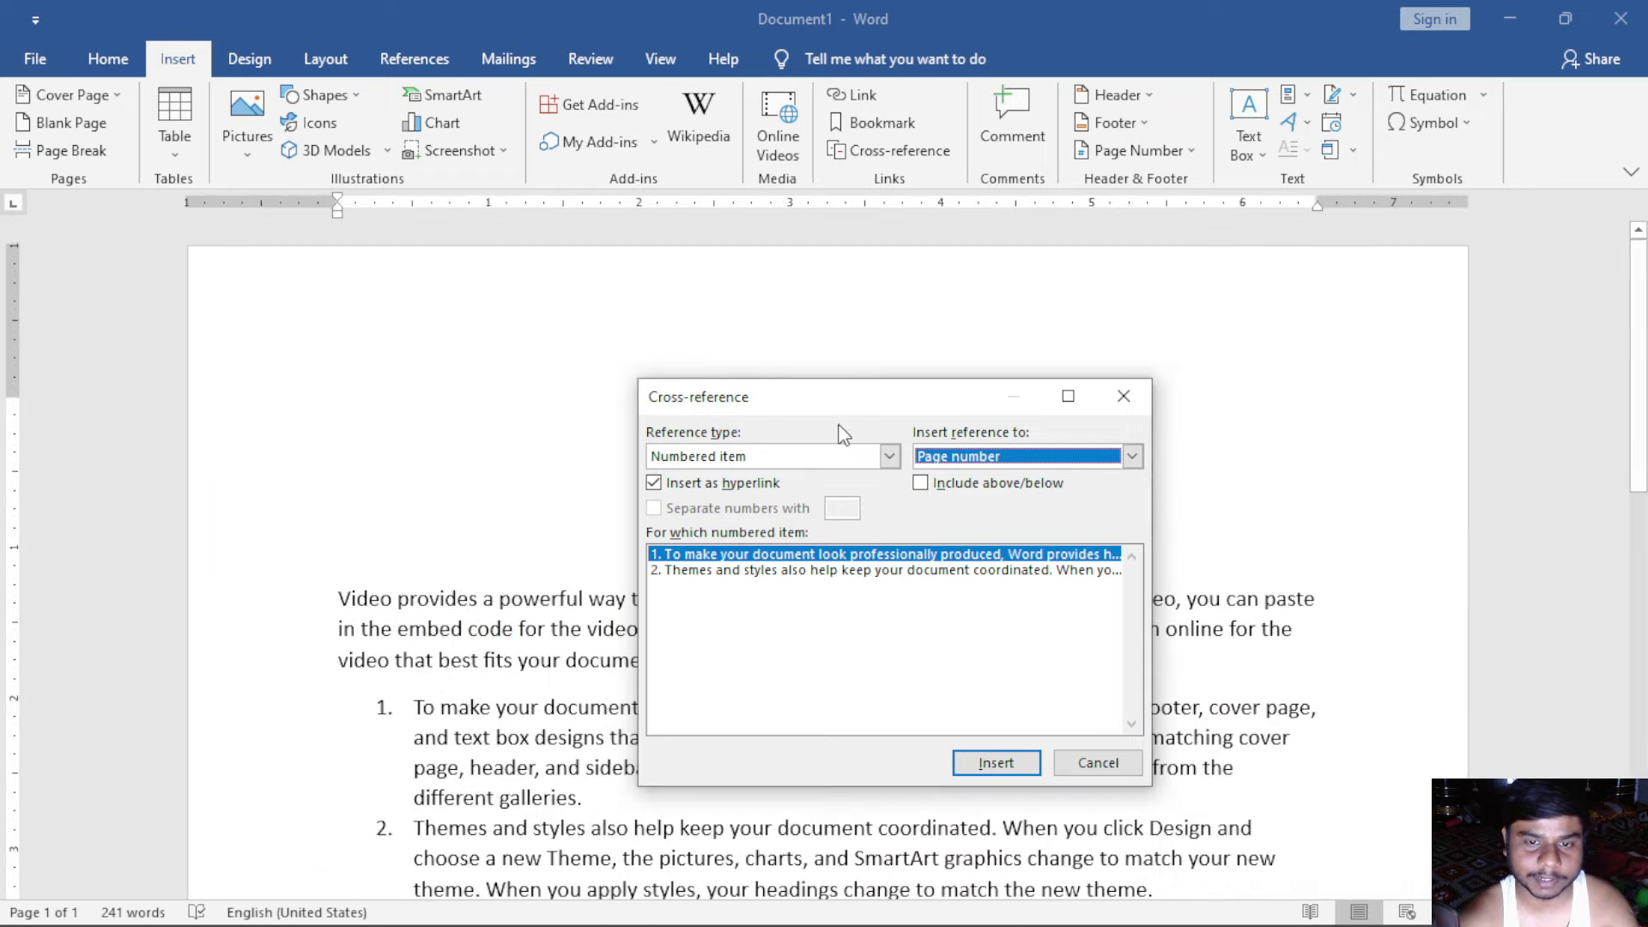
left_click_drag(912, 394, 1025, 357)
left_click(374, 358)
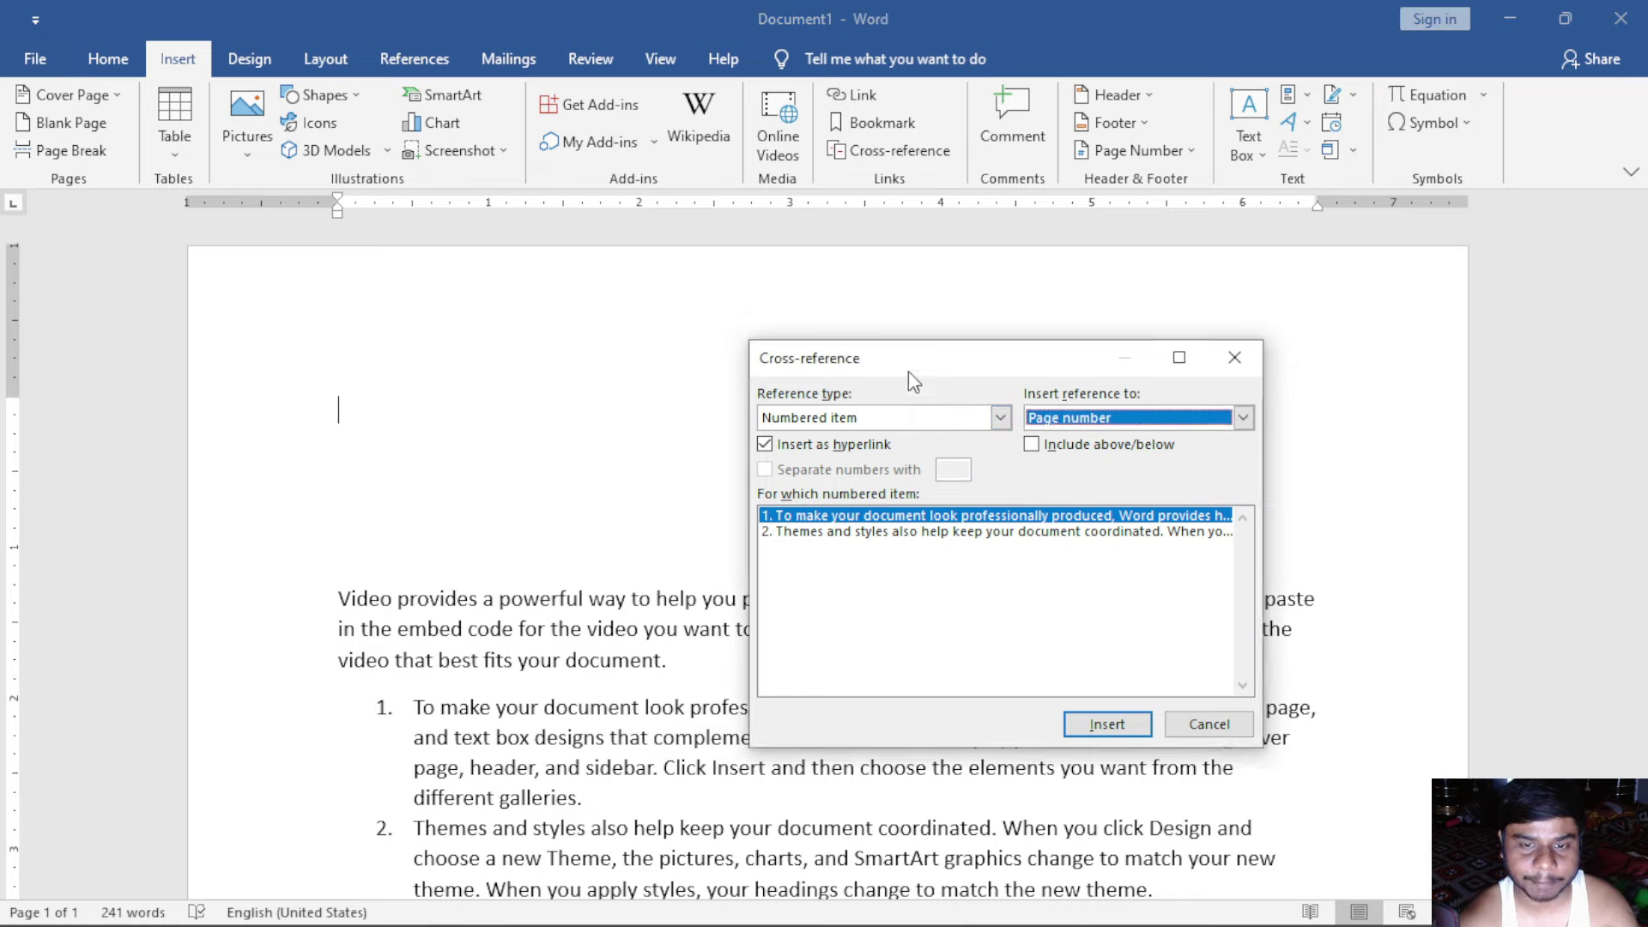
left_click_drag(908, 370, 840, 353)
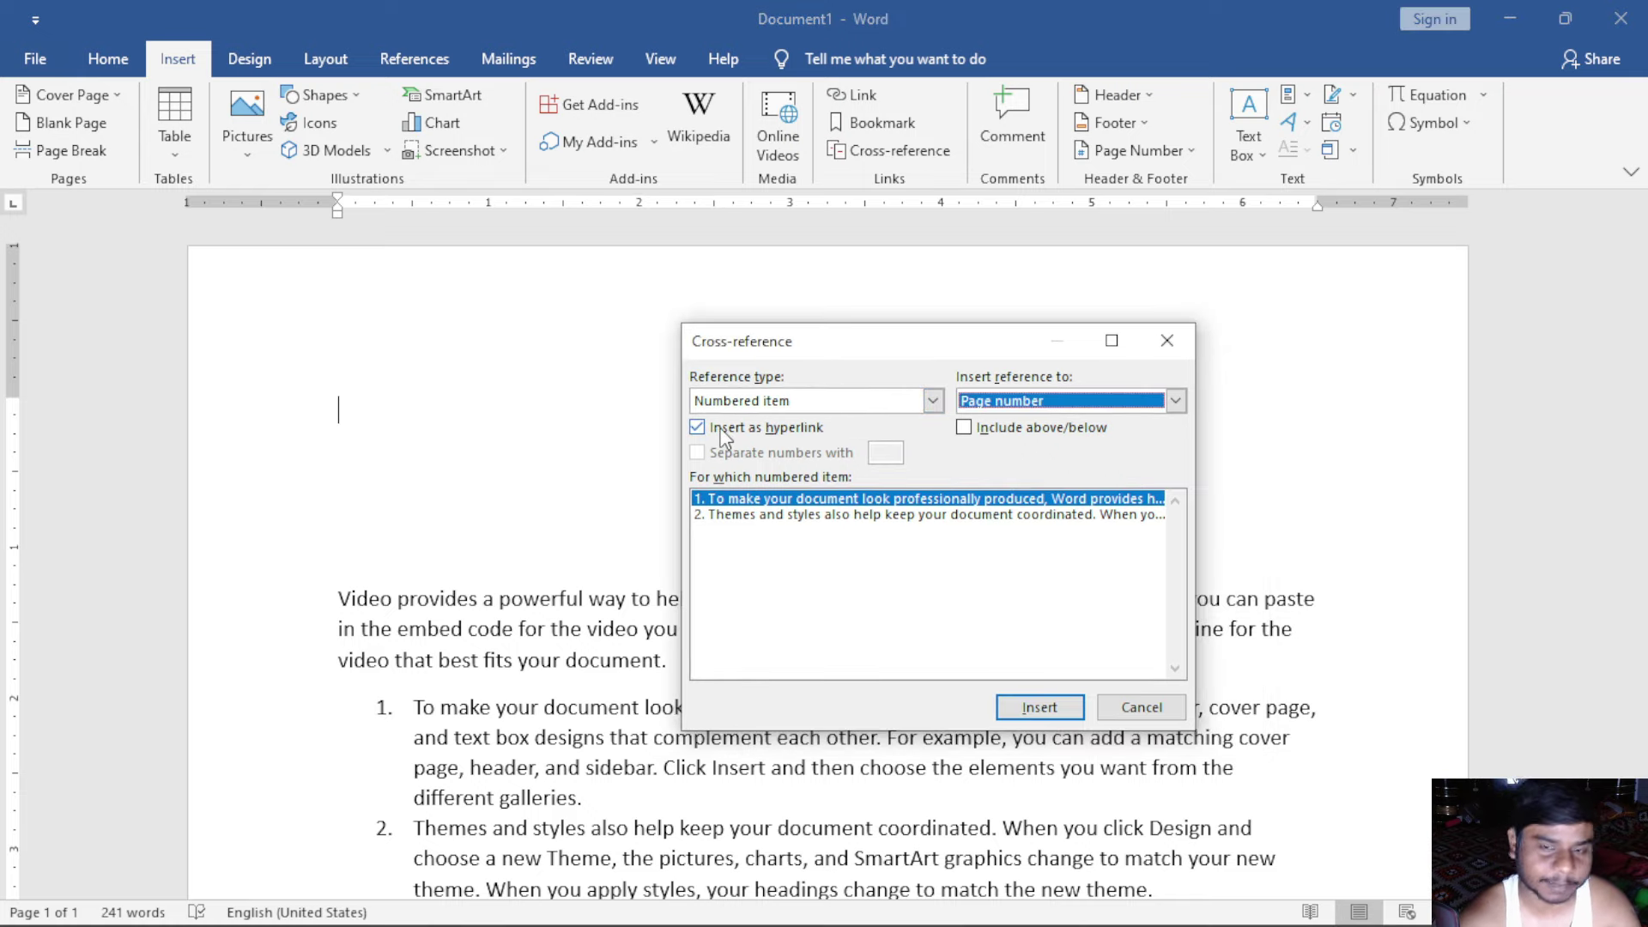
left_click(1038, 706)
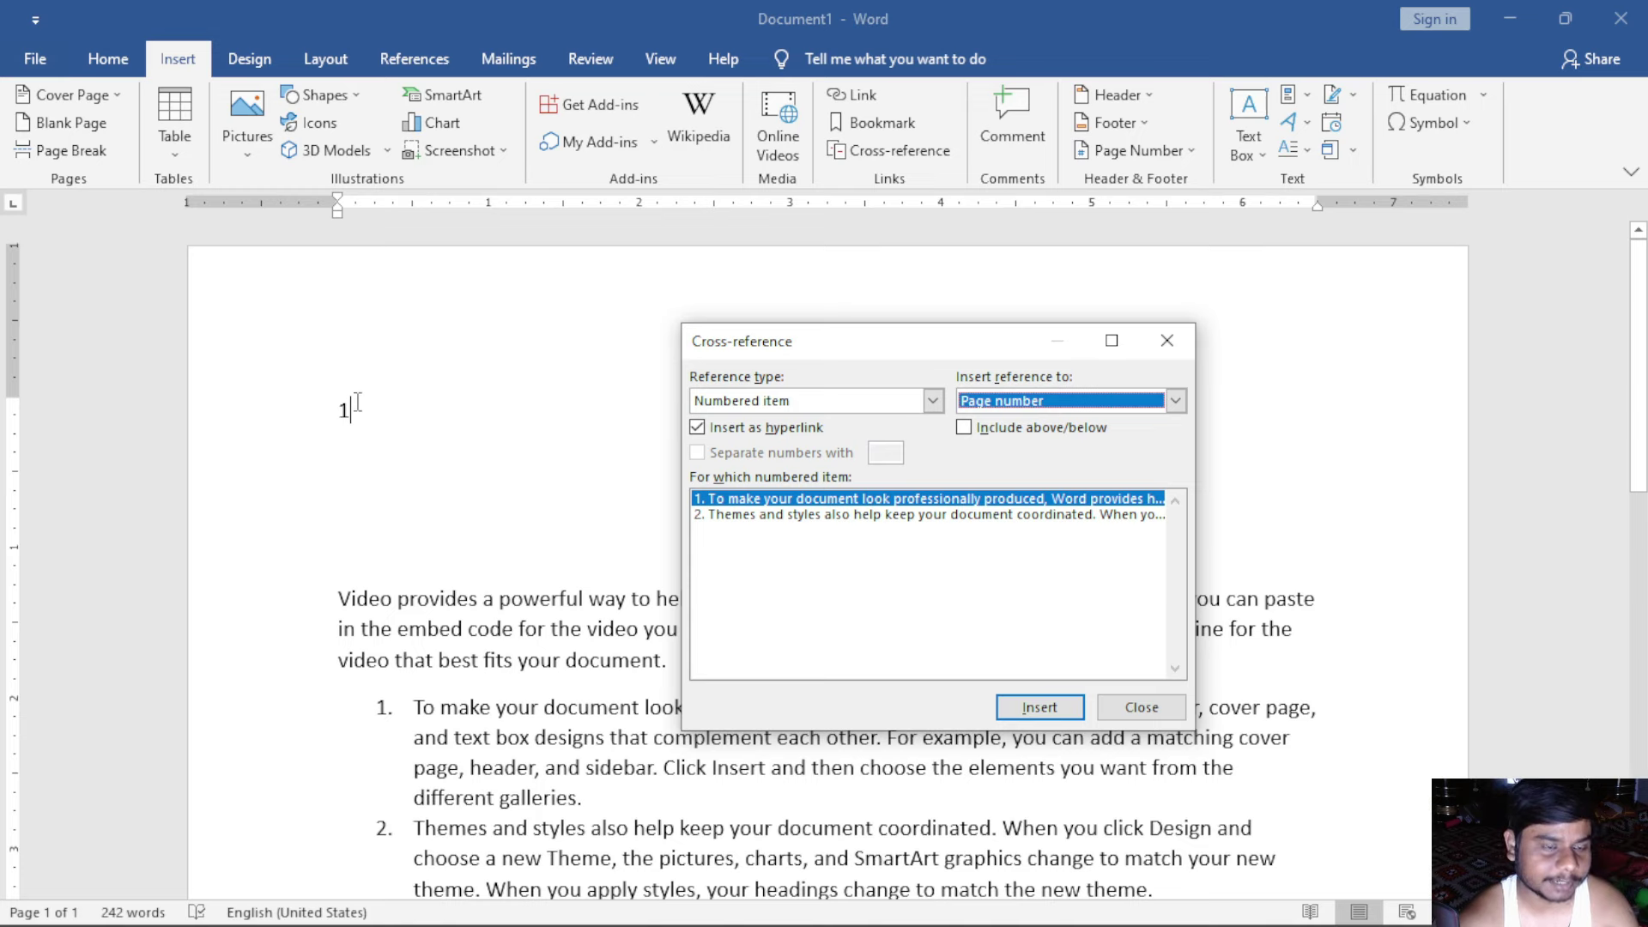
Step: Ctrl+click the '1' reference to confirm it jumps to the list, then delete it
left_click(1166, 340)
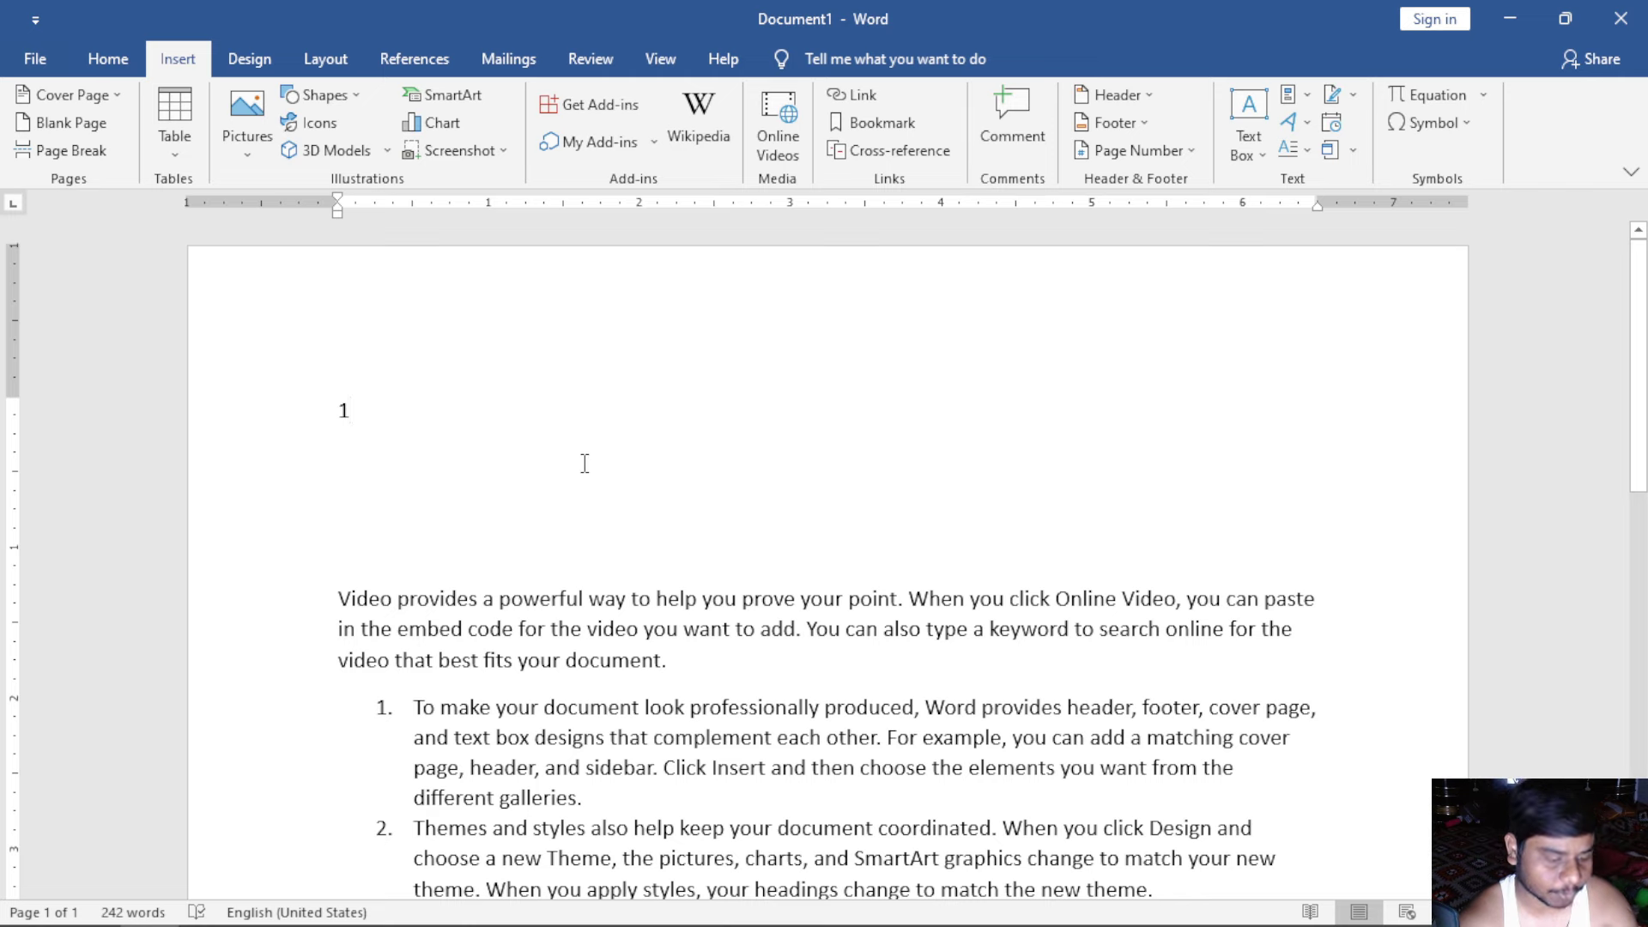
left_click(342, 410, "ctrl")
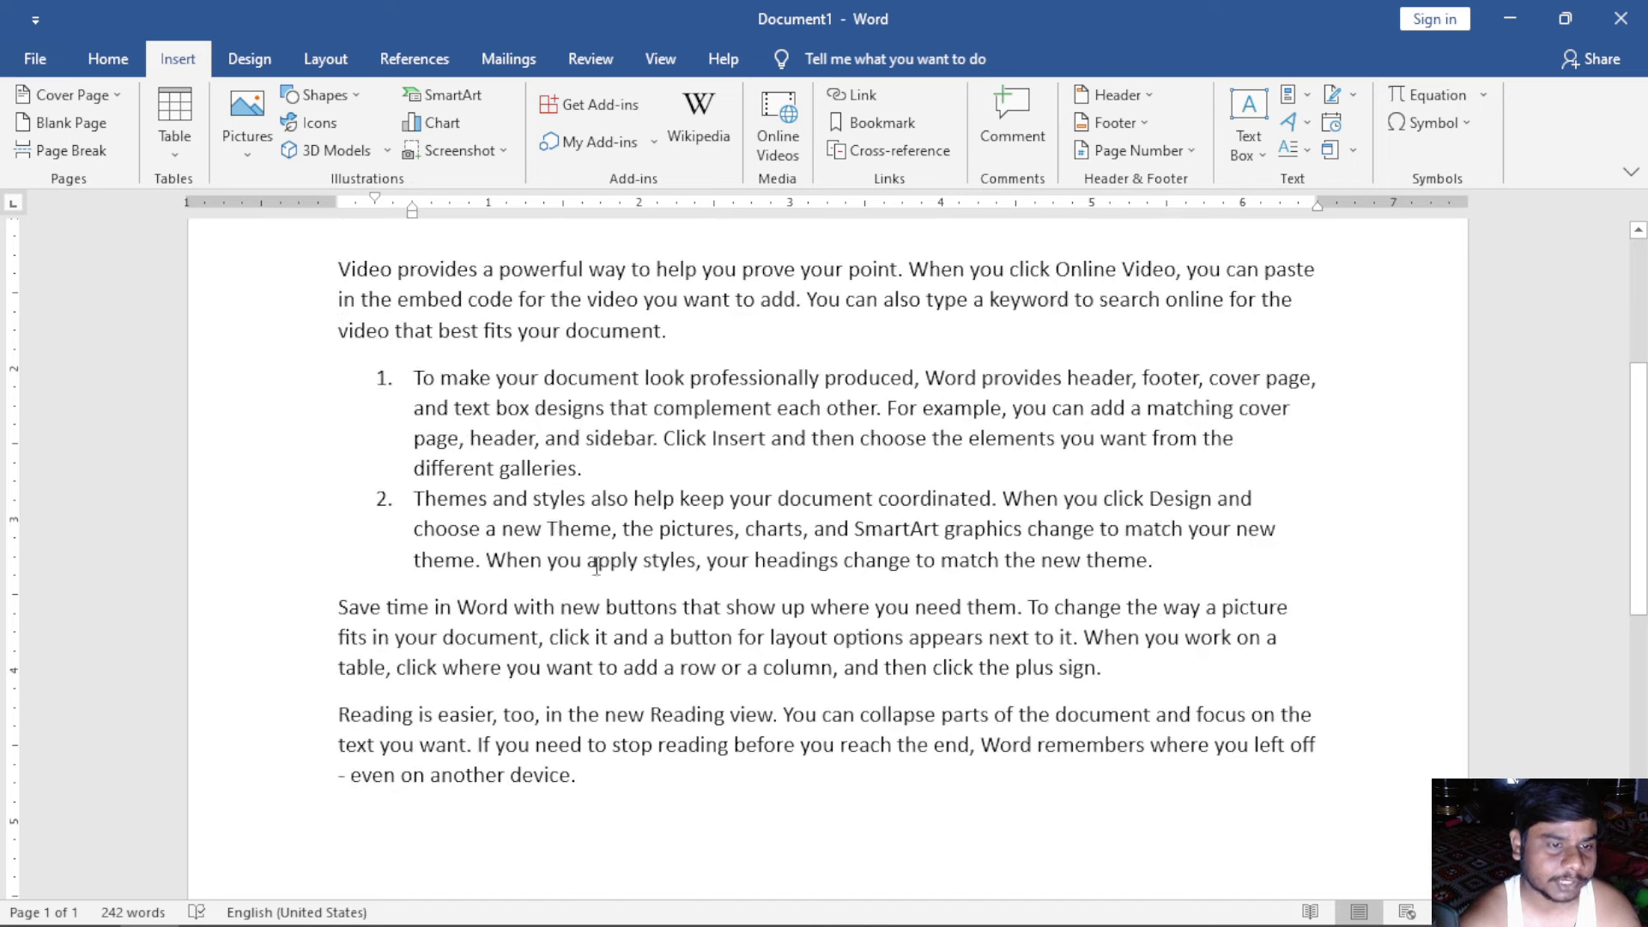
scroll(578, 575, "up", 3)
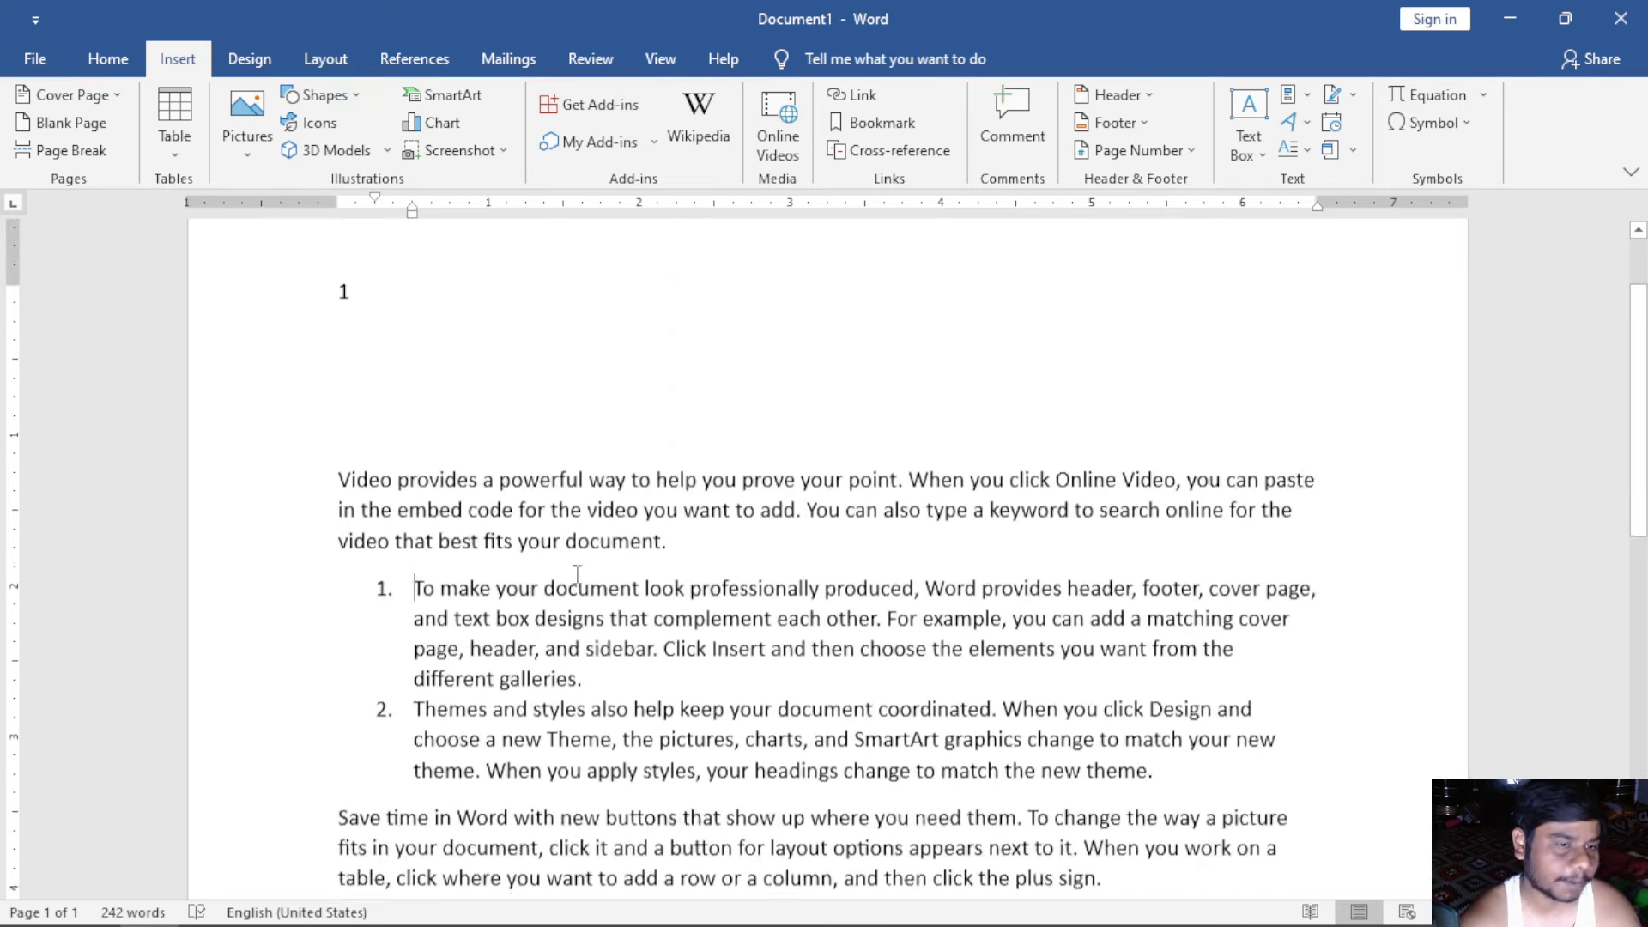
scroll(421, 435, "up", 1)
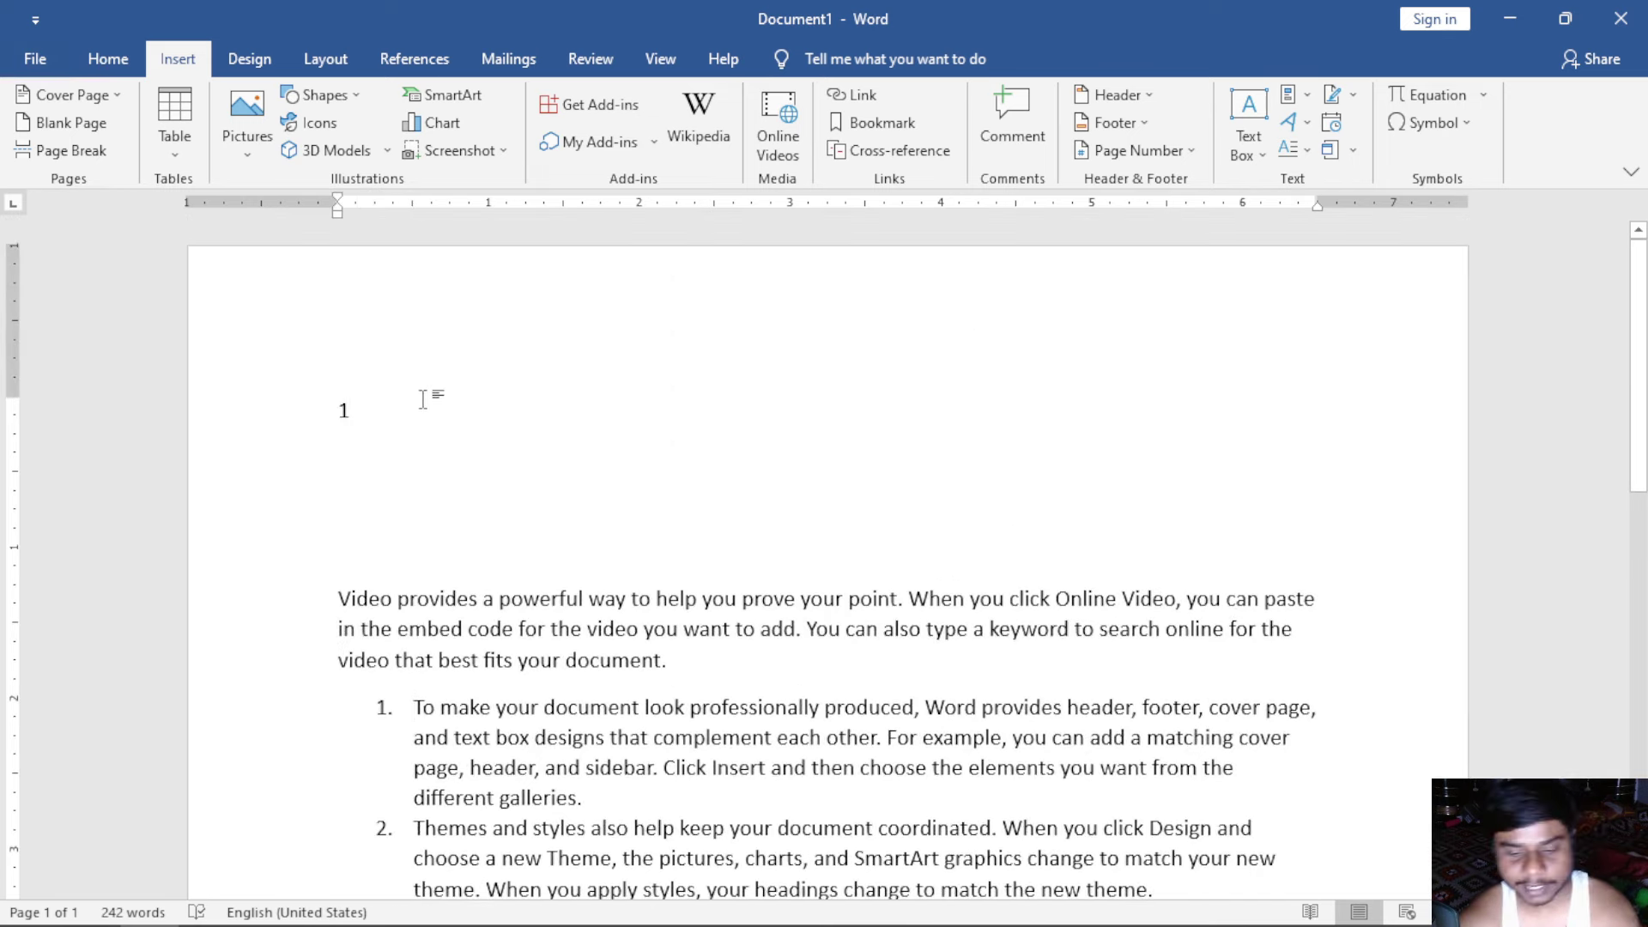
key("shift+Left")
key("Delete")
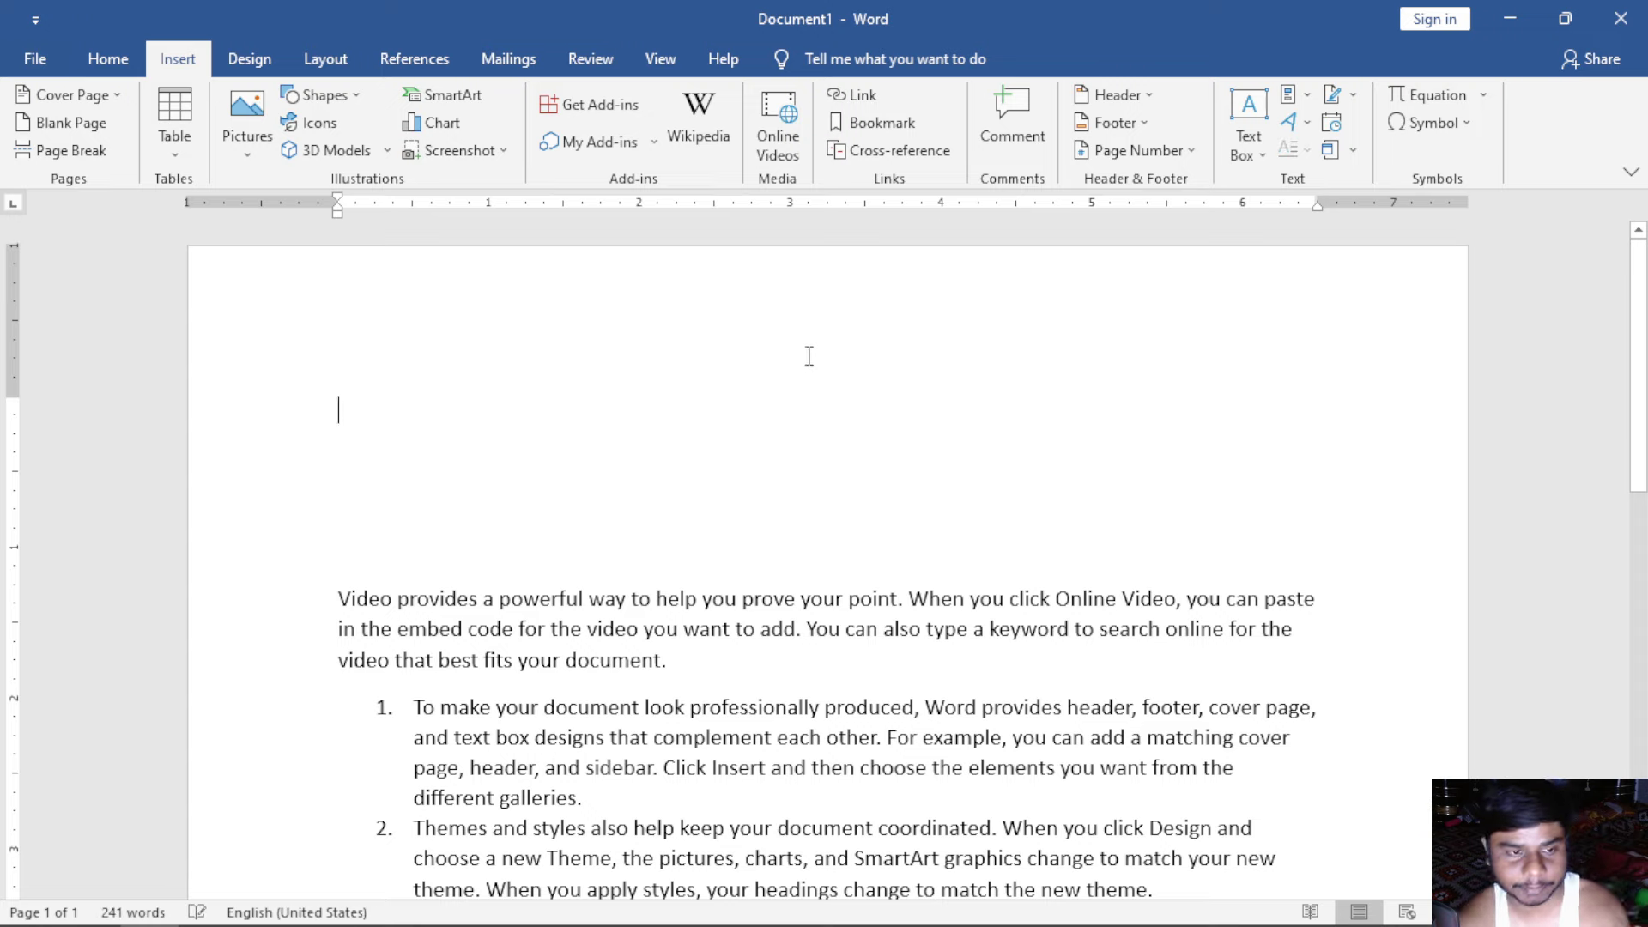
Step: Insert an unlinked page-number reference to item 1, then delete it
left_click(910, 163)
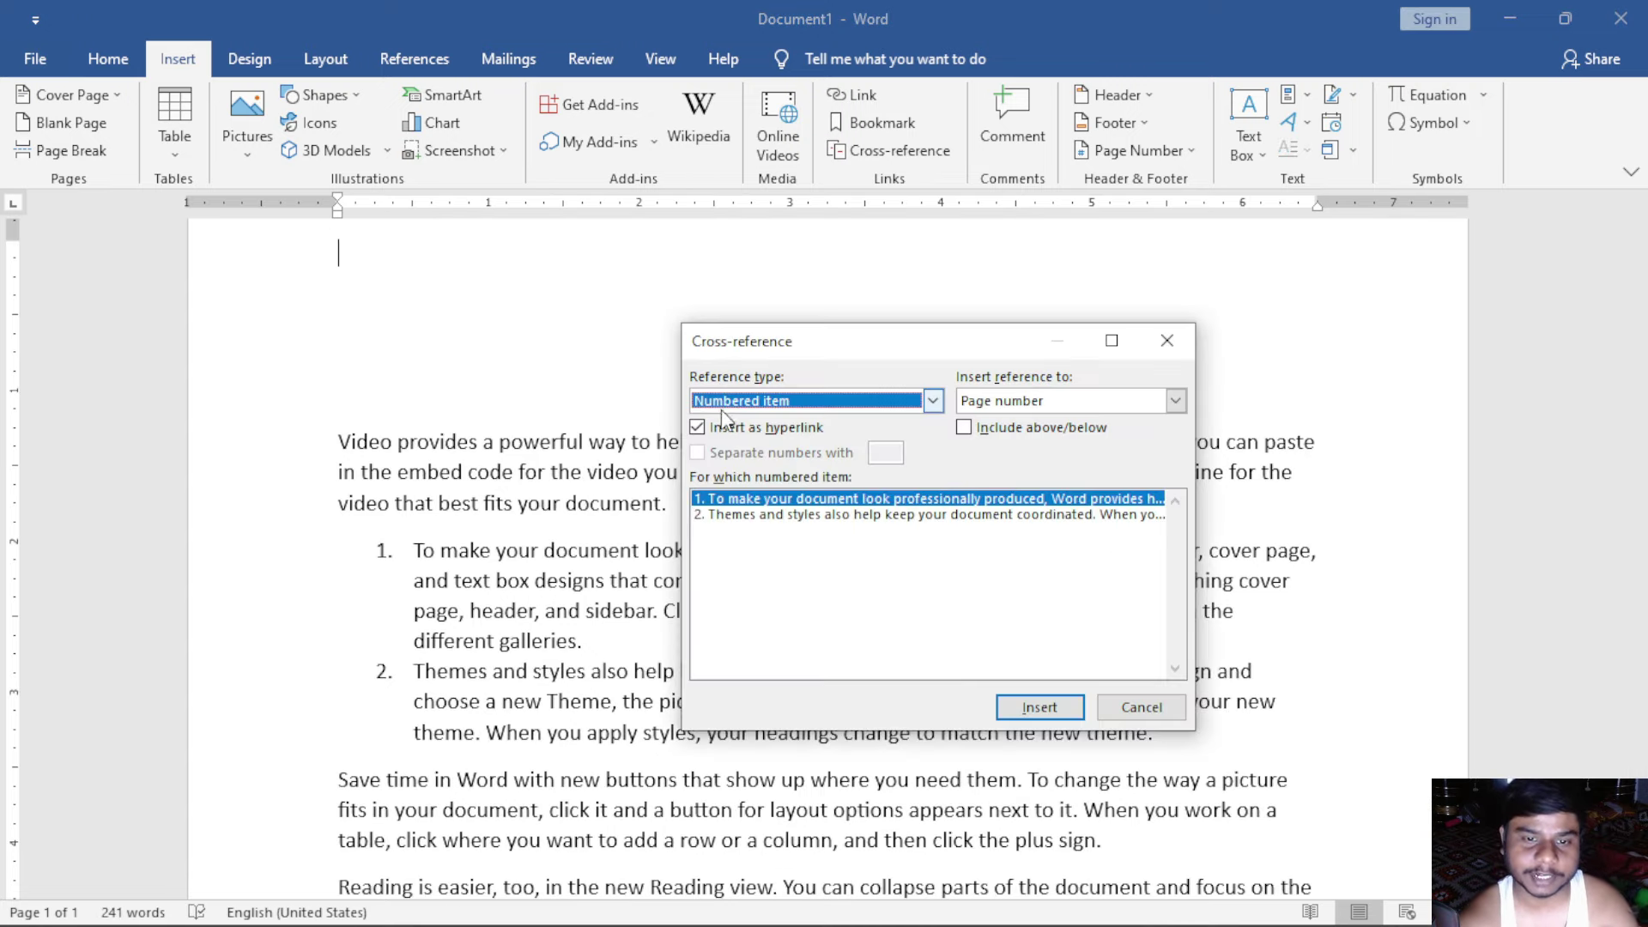
left_click(717, 428)
left_click(1027, 706)
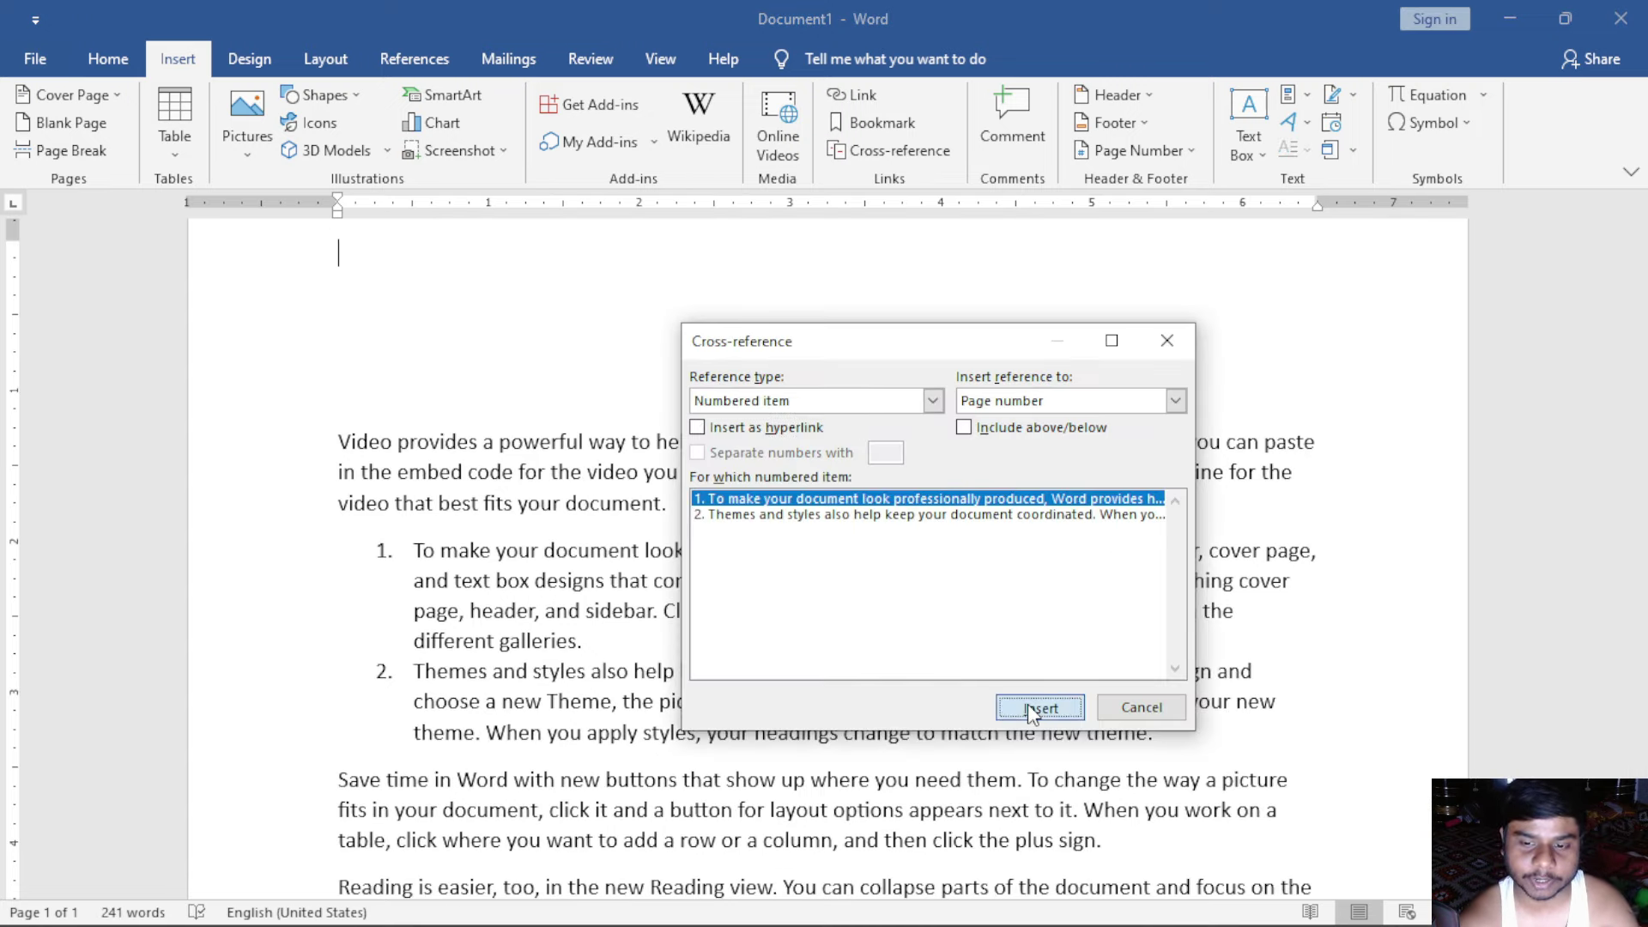
left_click(1166, 340)
scroll(412, 305, "up", 1)
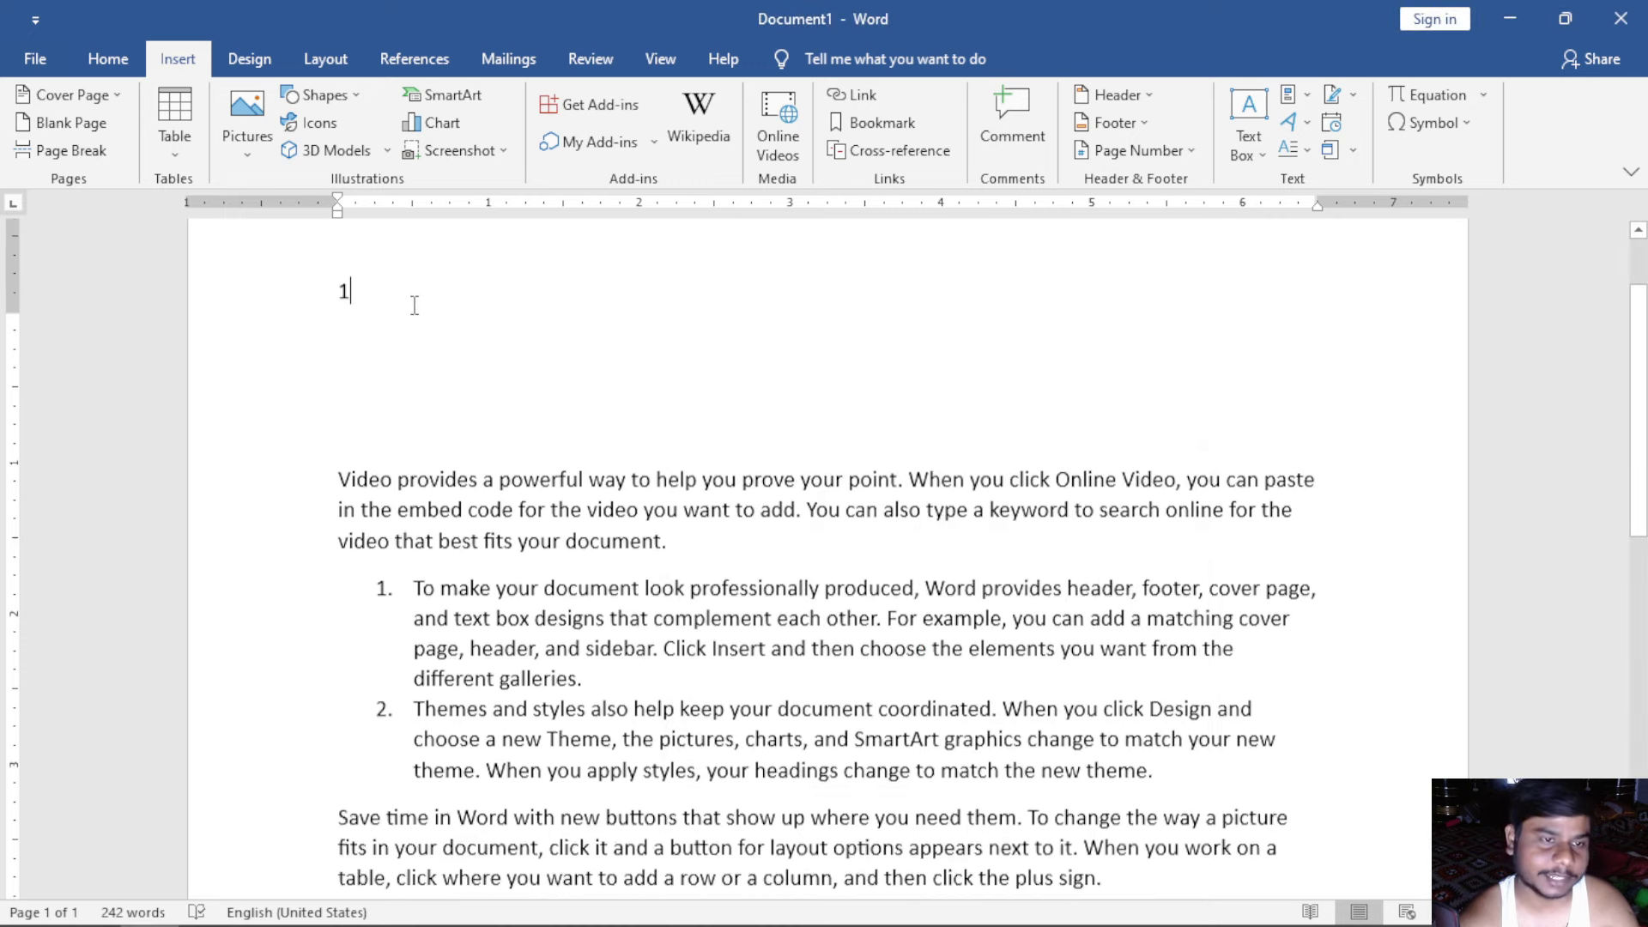
left_click(344, 335)
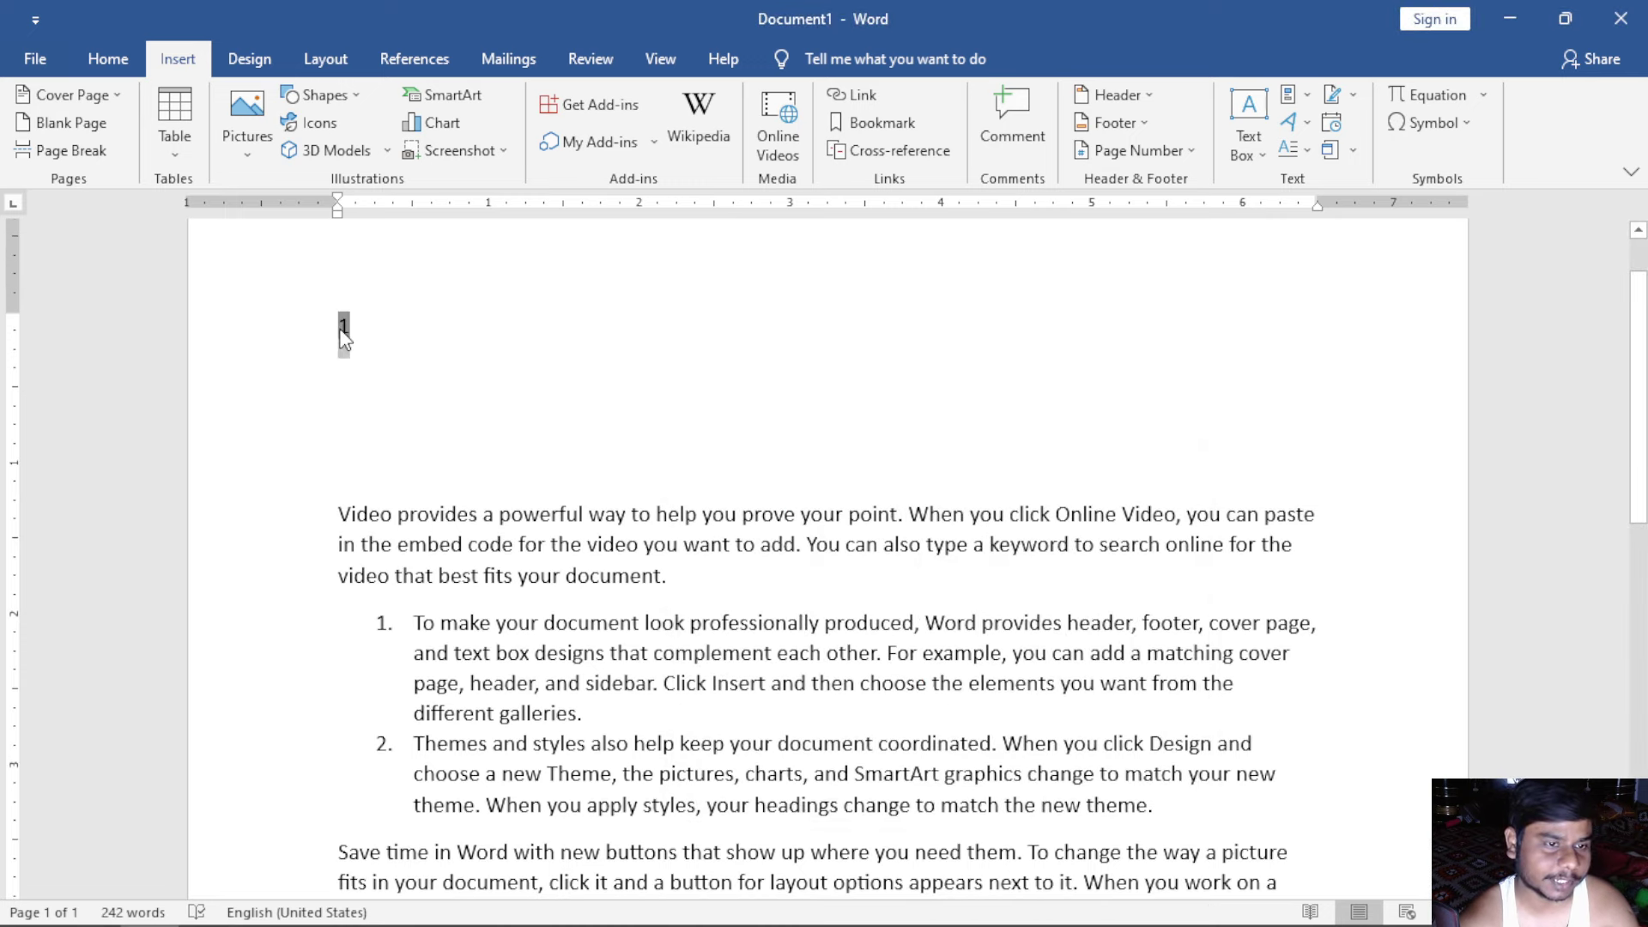
left_click(431, 331)
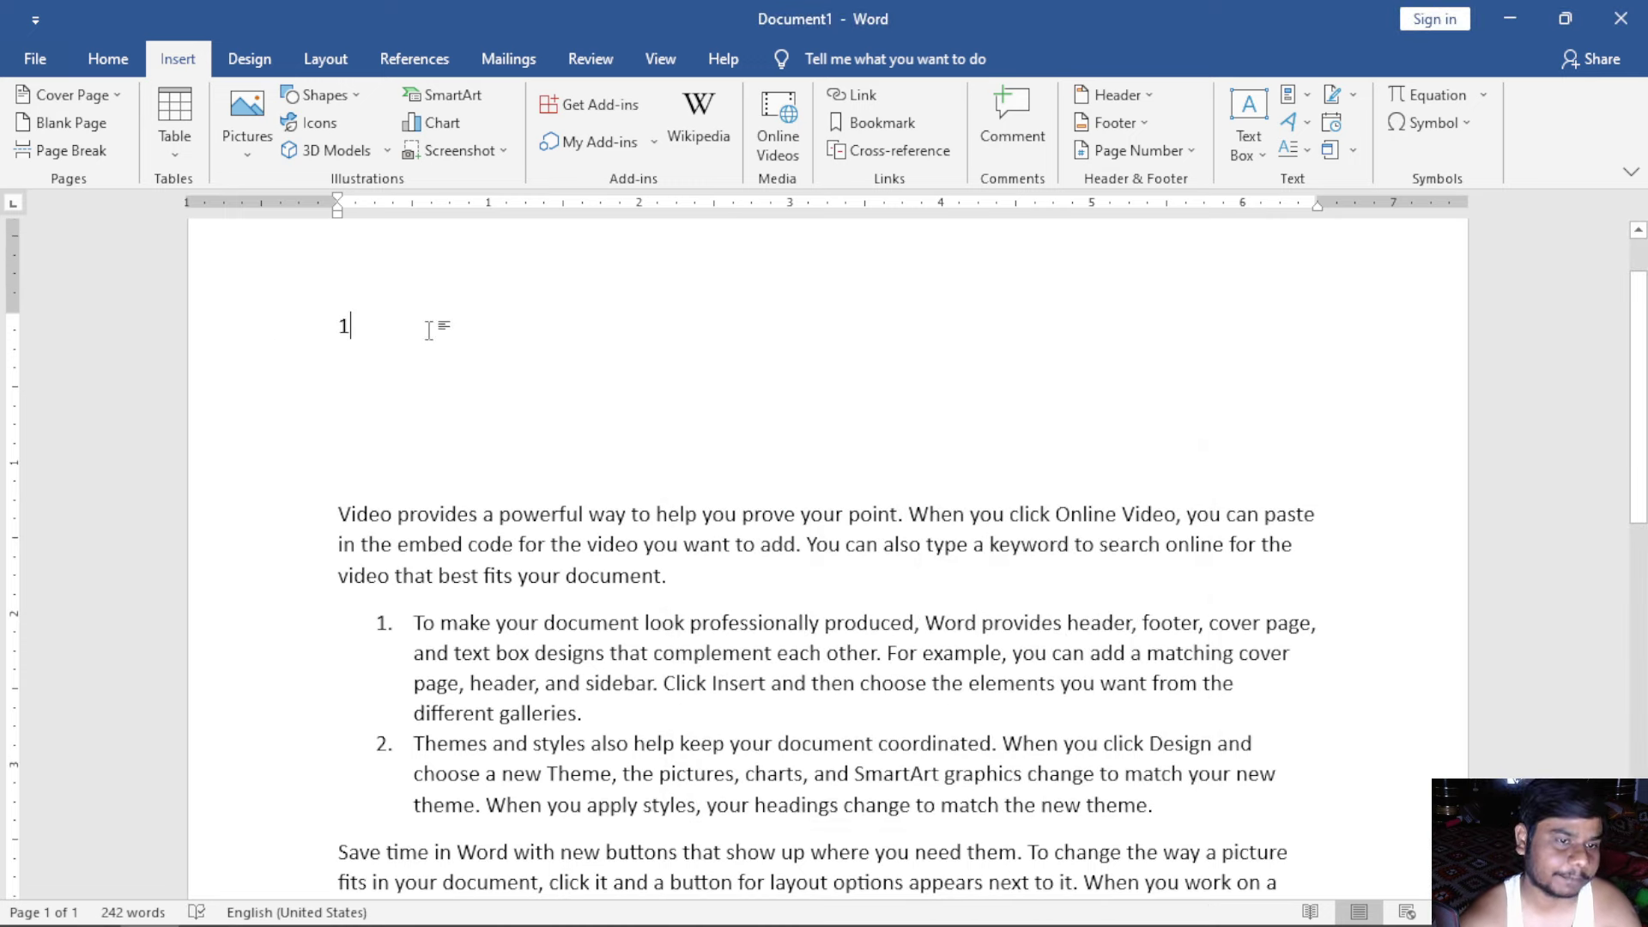
left_click(278, 328)
key("BackSpace")
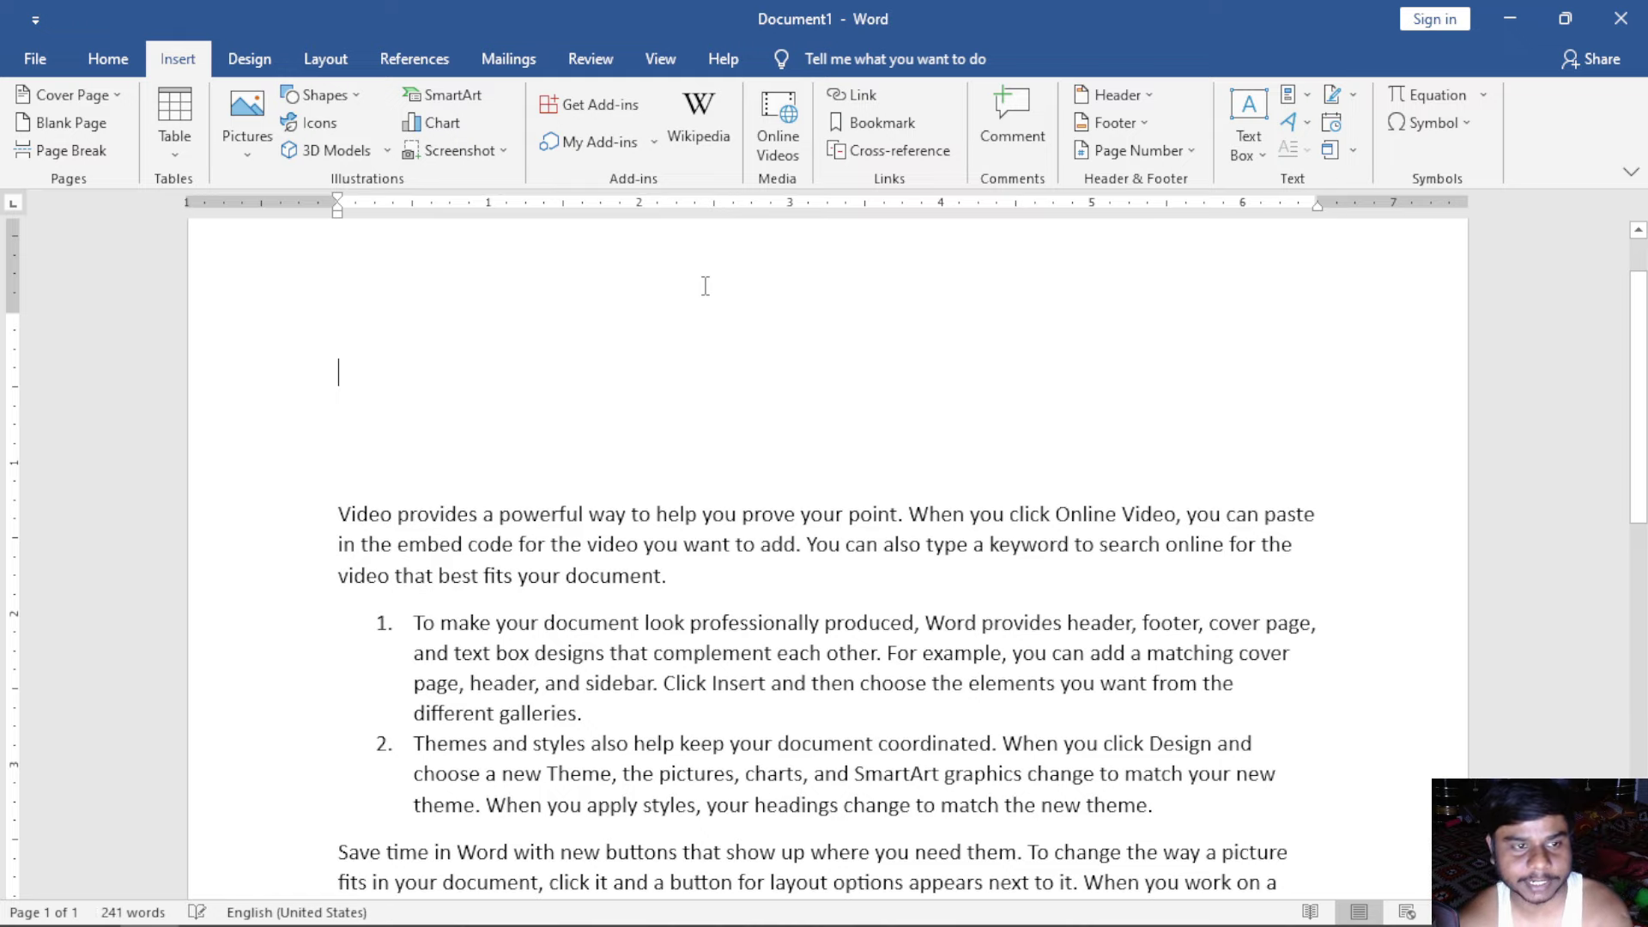
Step: Reopen Cross-reference with Insert as hyperlink turned back on
left_click(893, 150)
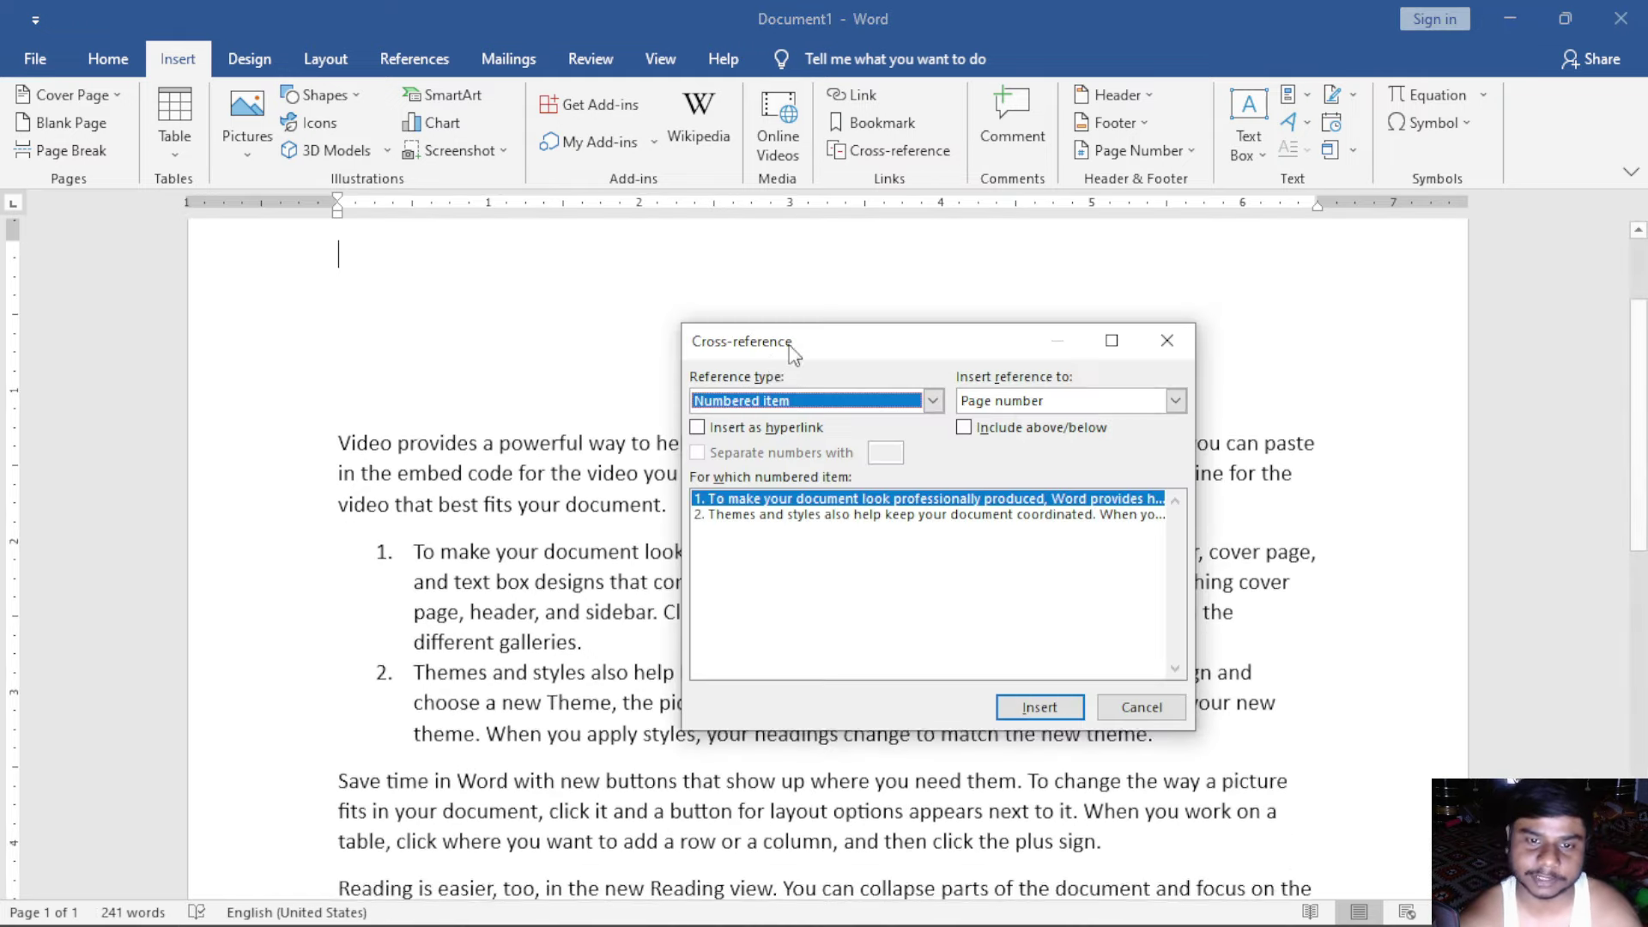
left_click(736, 433)
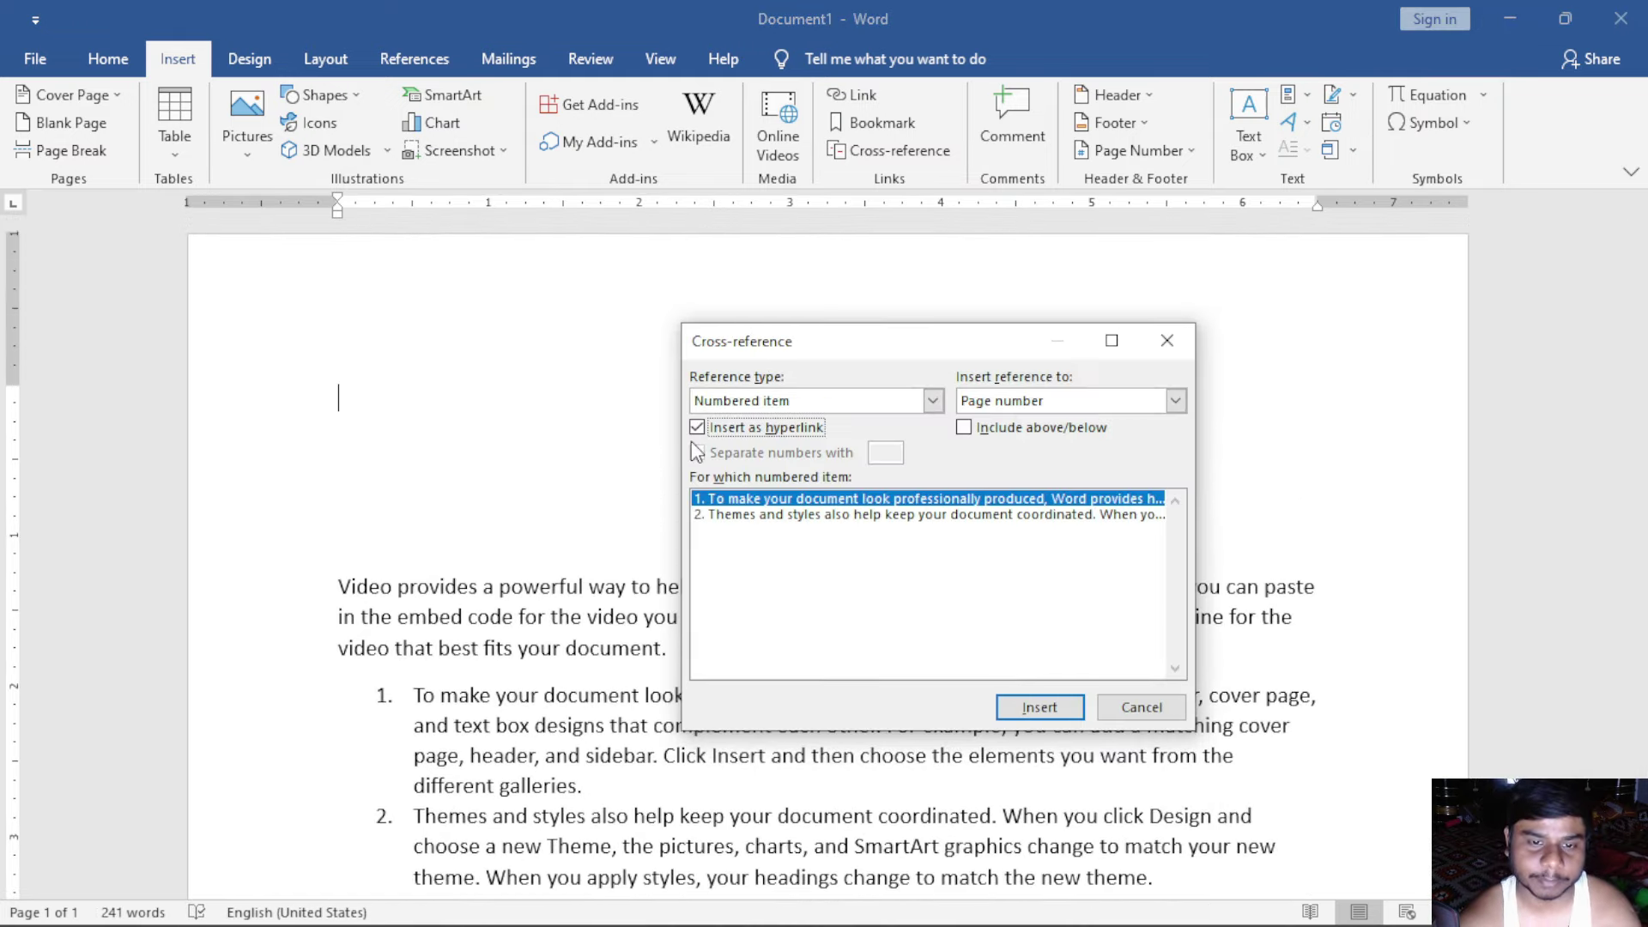
left_click_drag(903, 360, 876, 350)
Step: Insert a Paragraph number reference to list item 2, 'Themes and styles'
left_click(1039, 391)
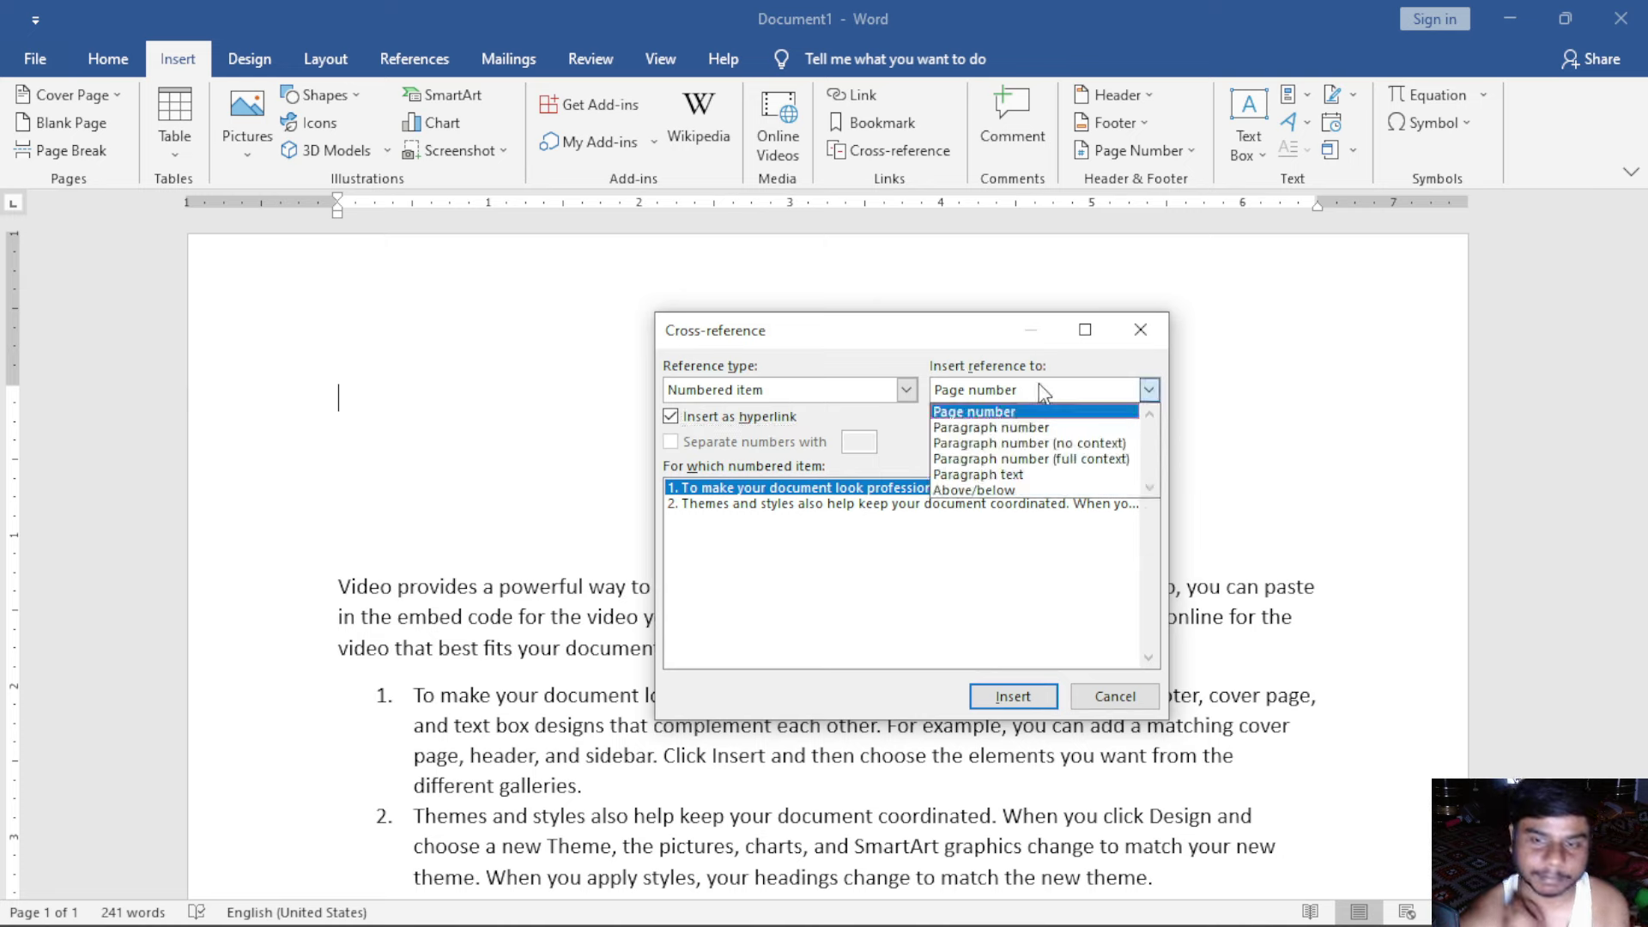
left_click(1025, 426)
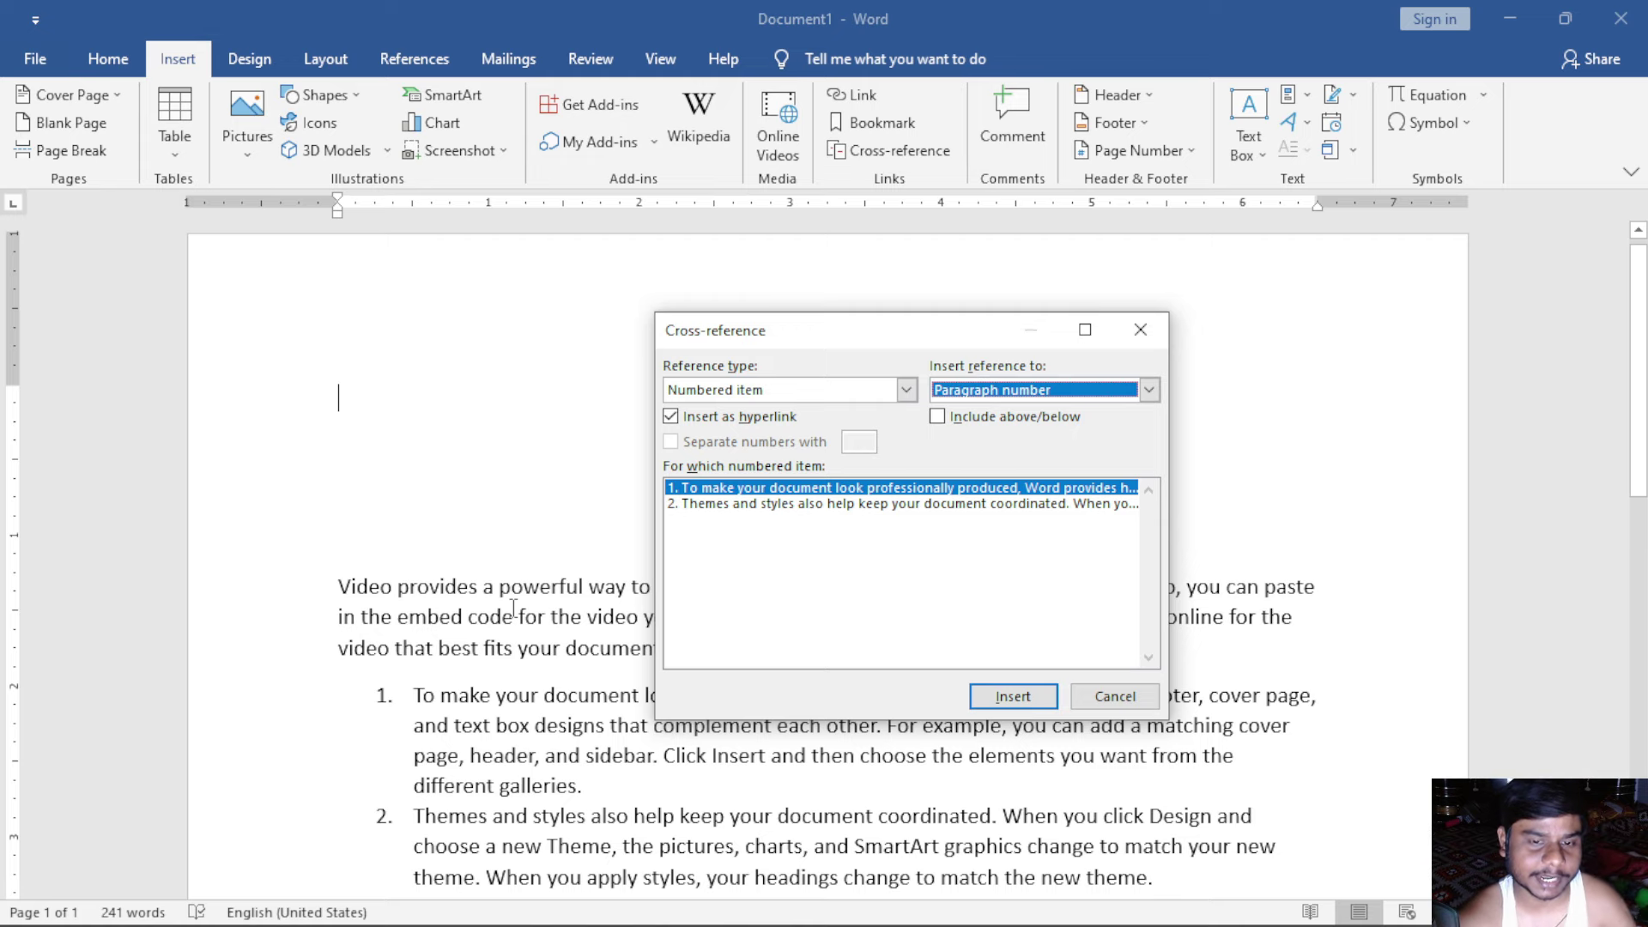
scroll(454, 528, "down", 2)
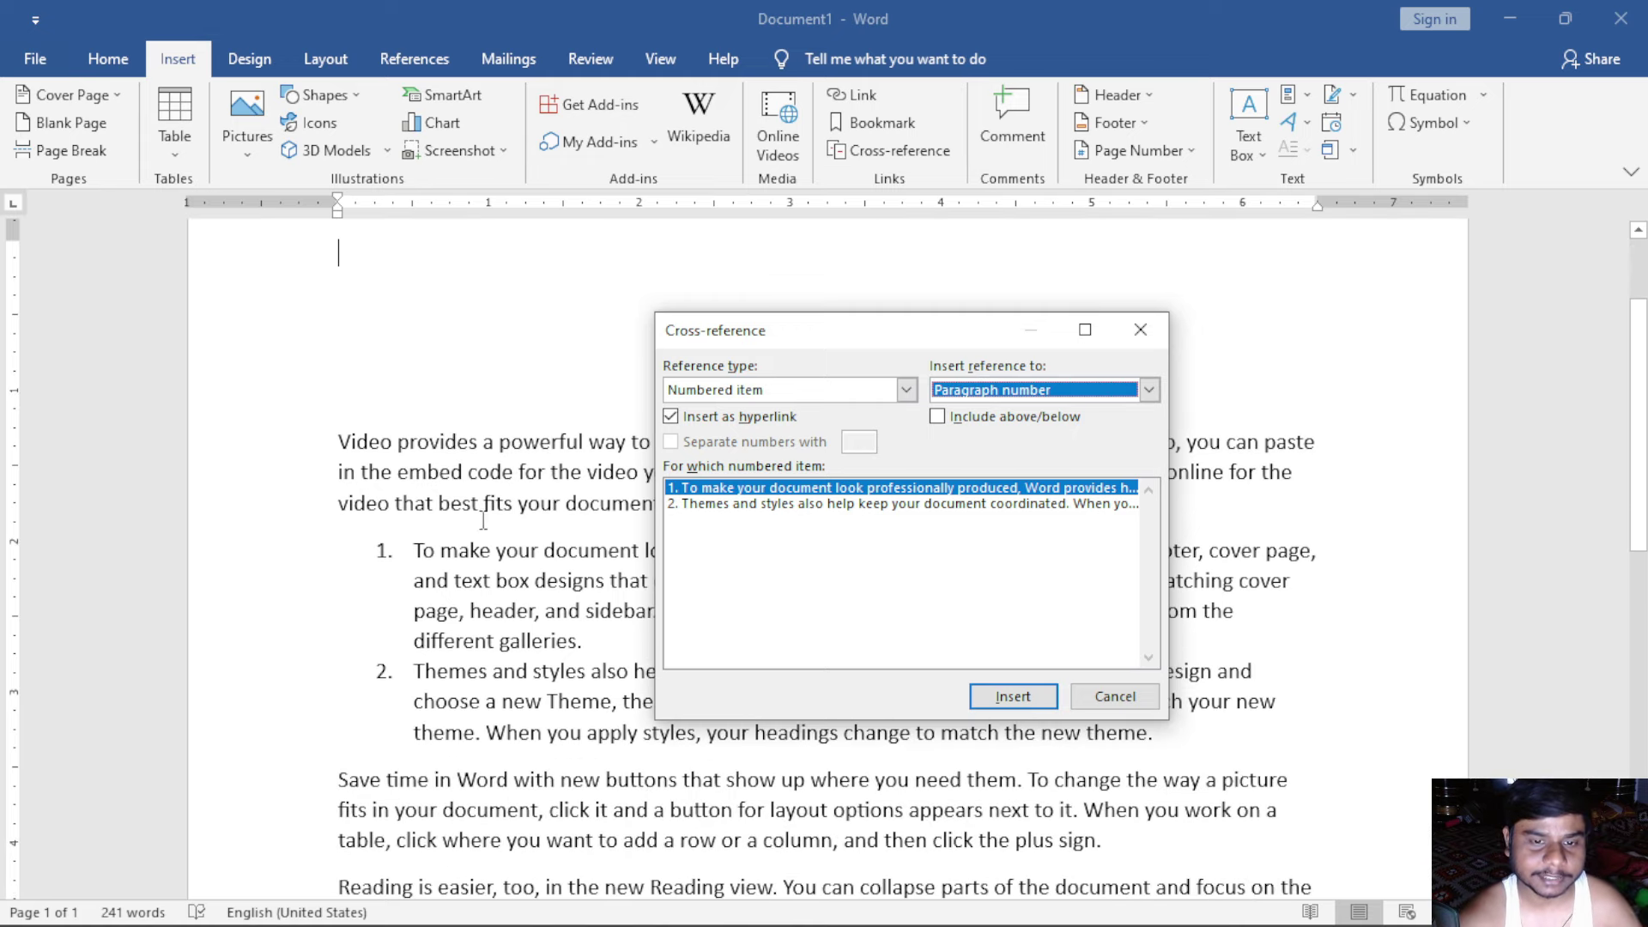
left_click(703, 507)
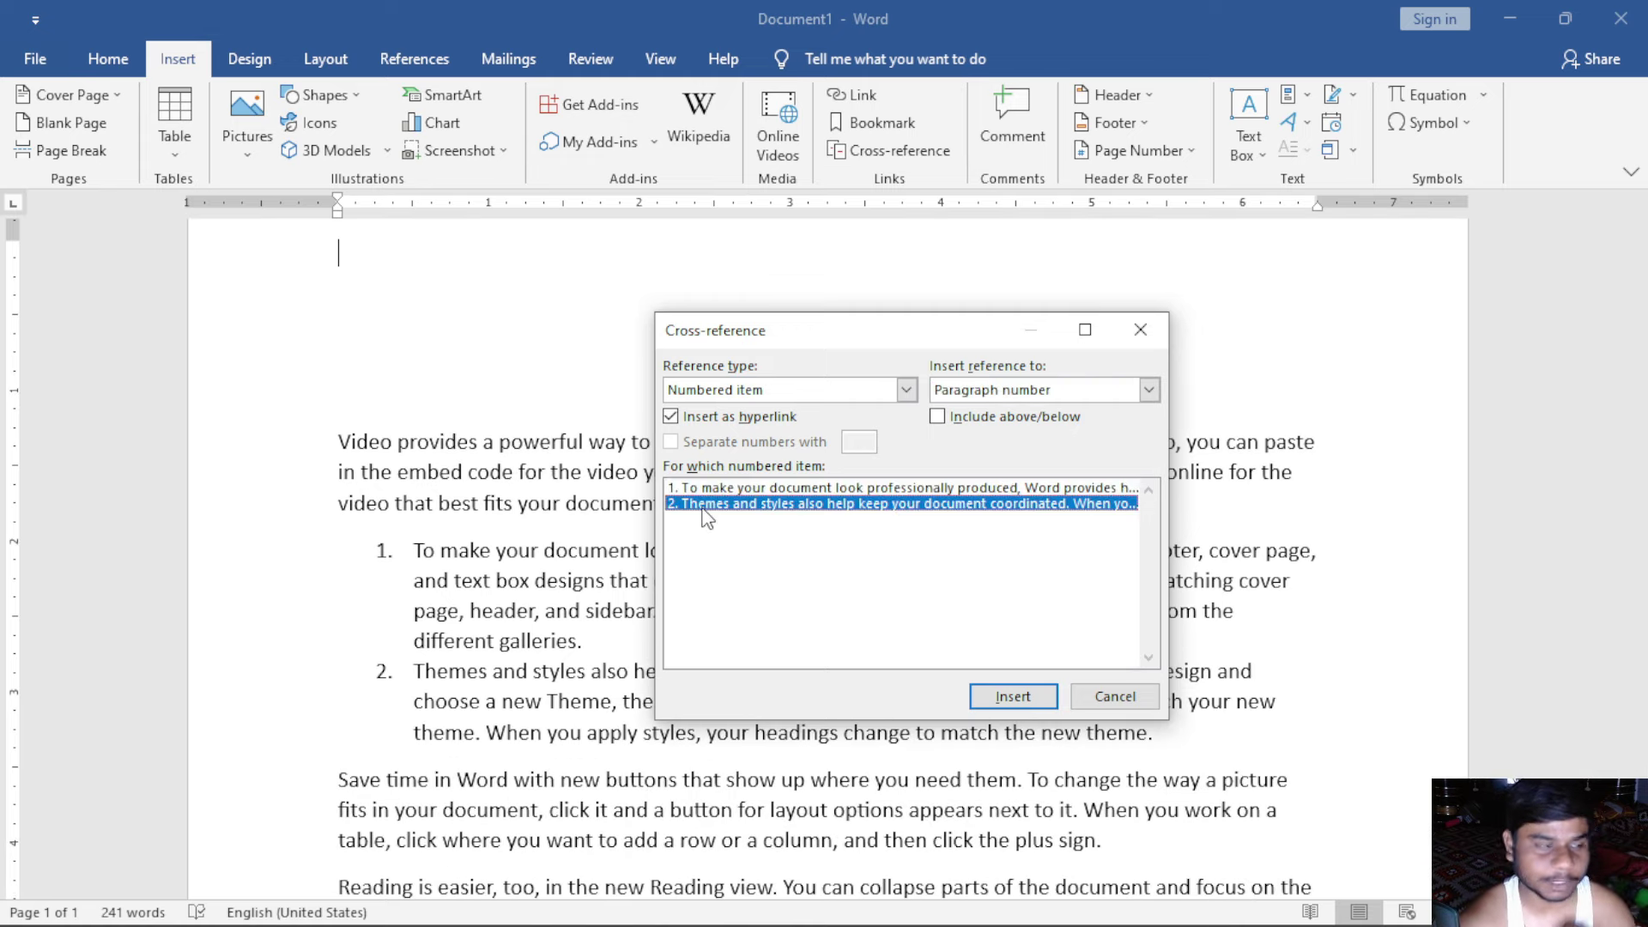
left_click(1000, 695)
scroll(350, 330, "up", 2)
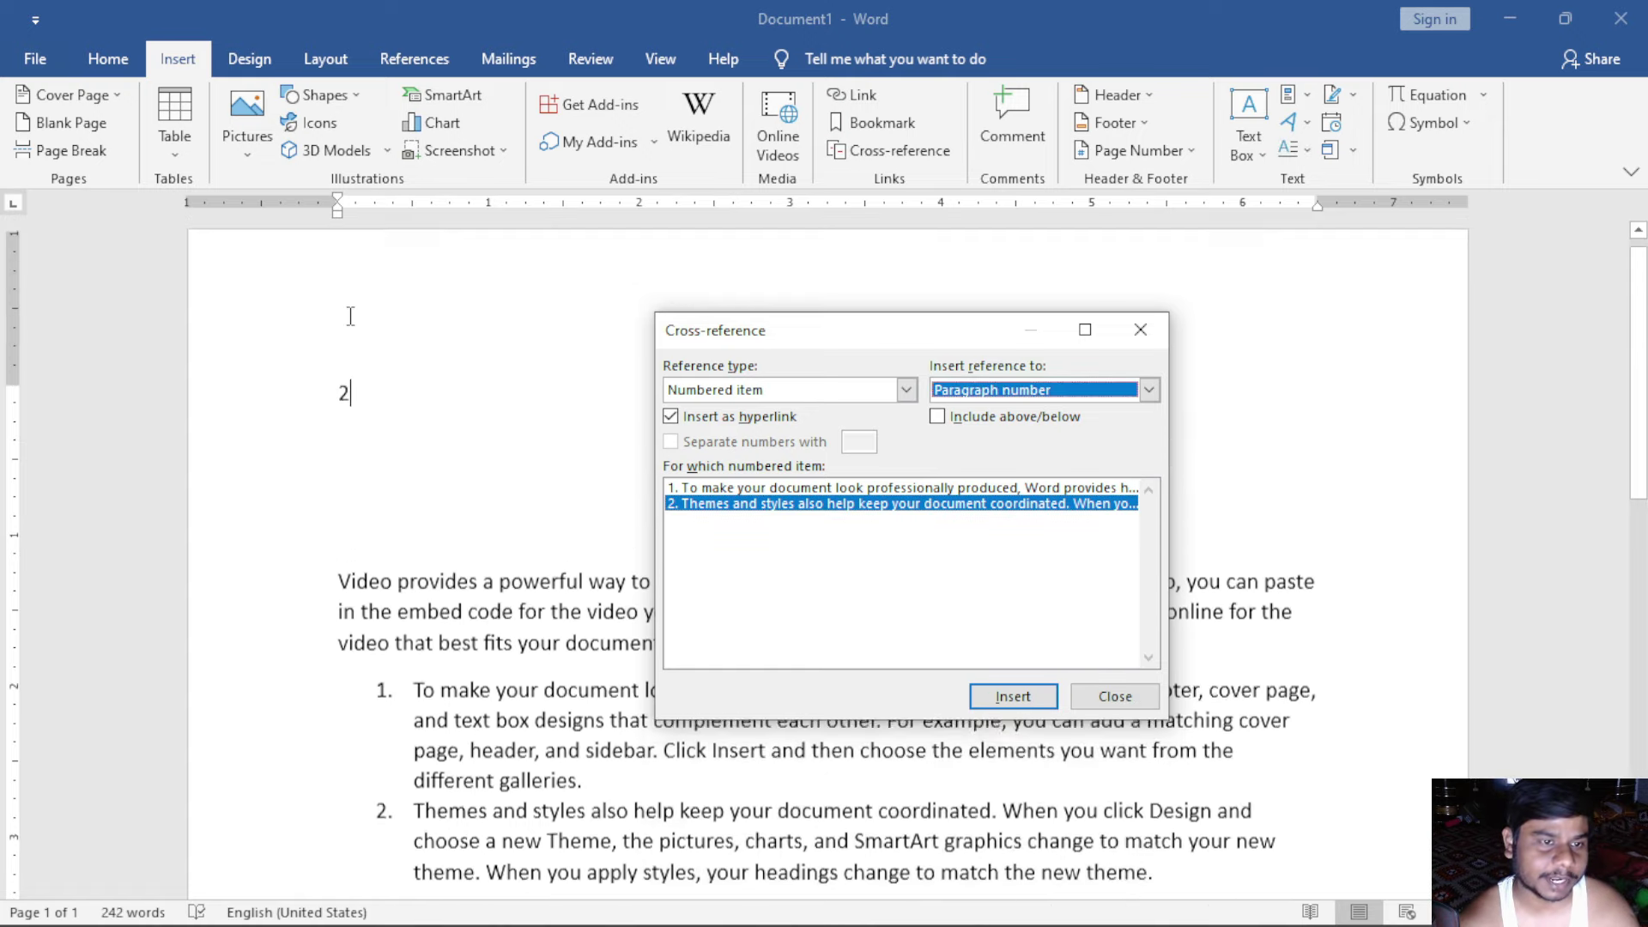
left_click(372, 397)
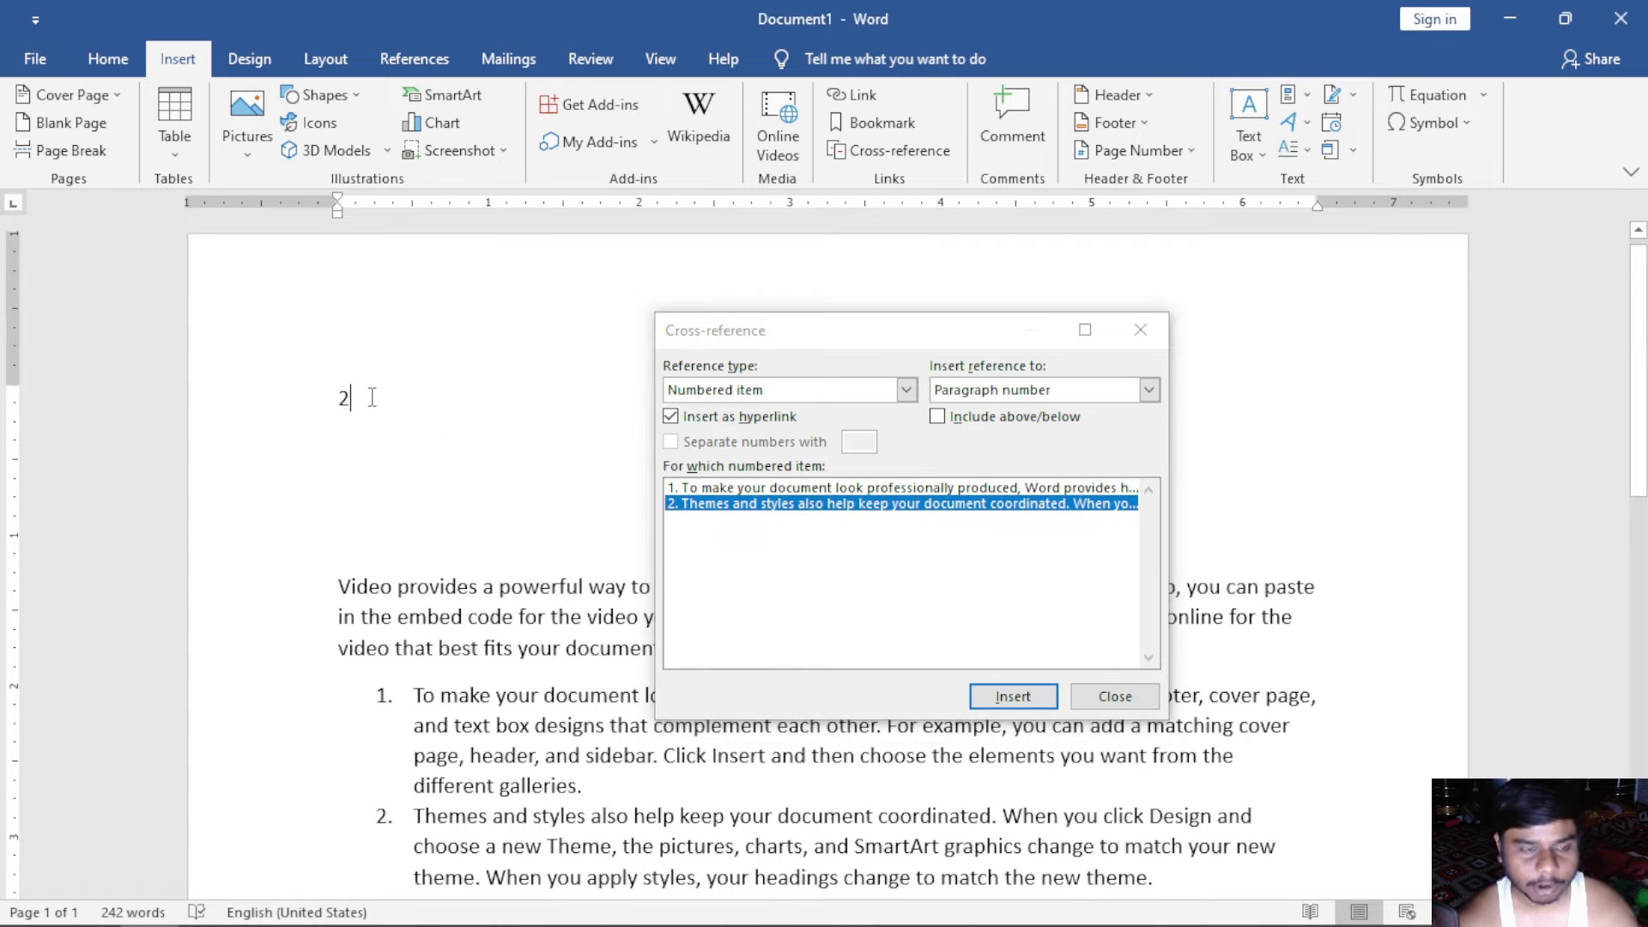
double_click(344, 397)
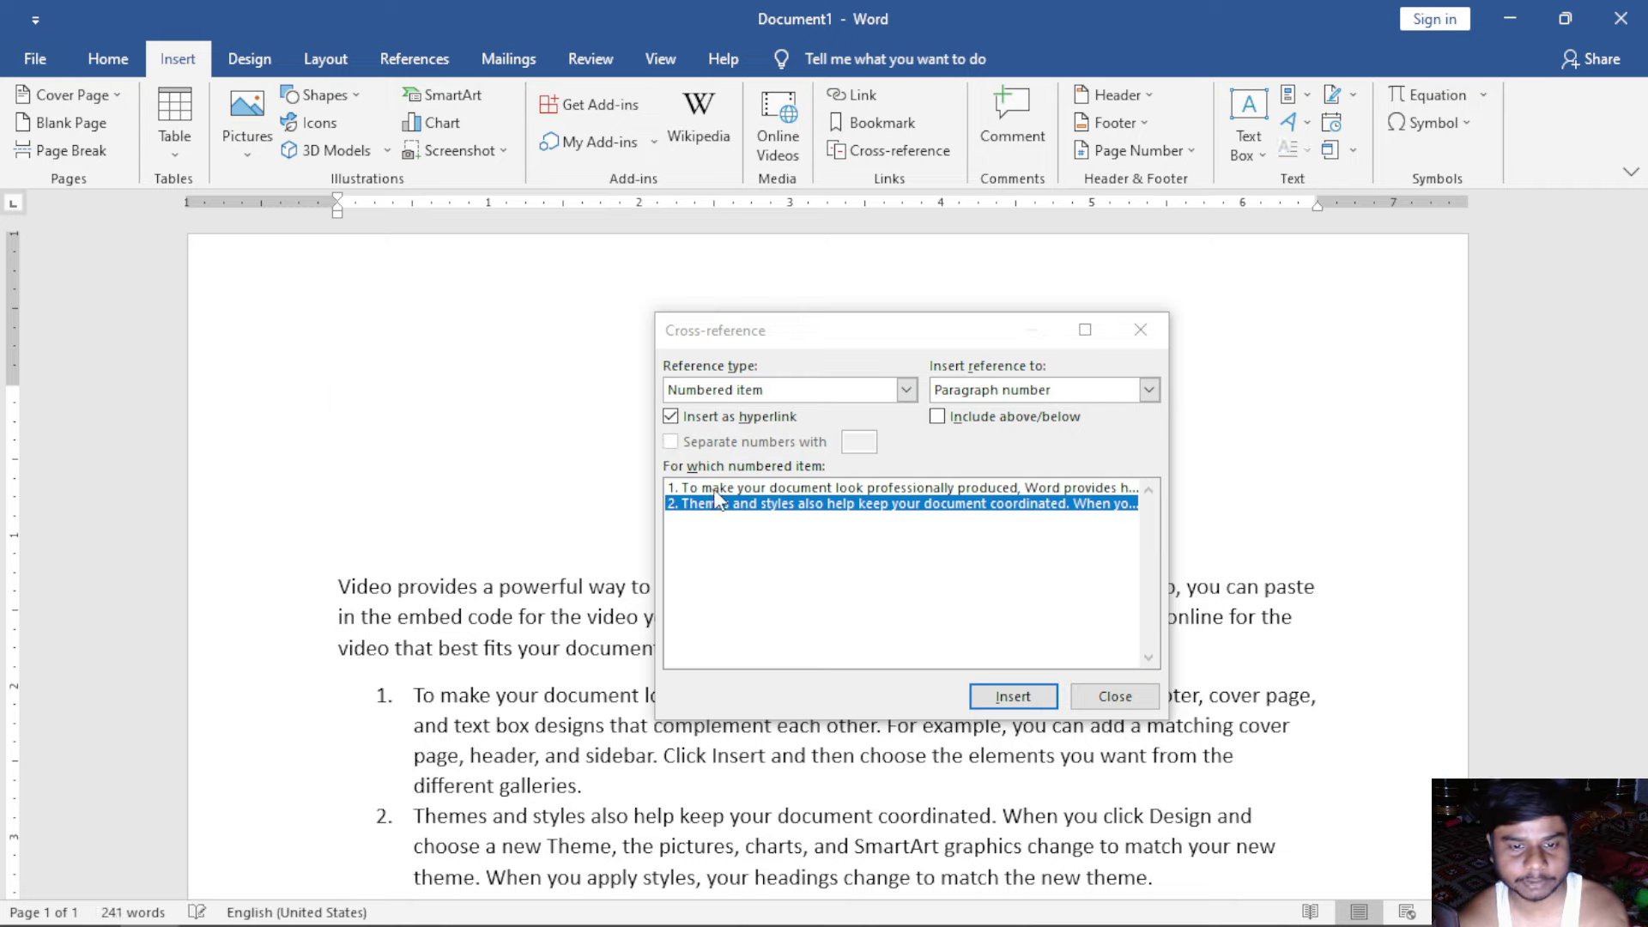
Step: Replace it with a paragraph-number reference to item 1, then delete that
left_click(717, 487)
left_click(1013, 696)
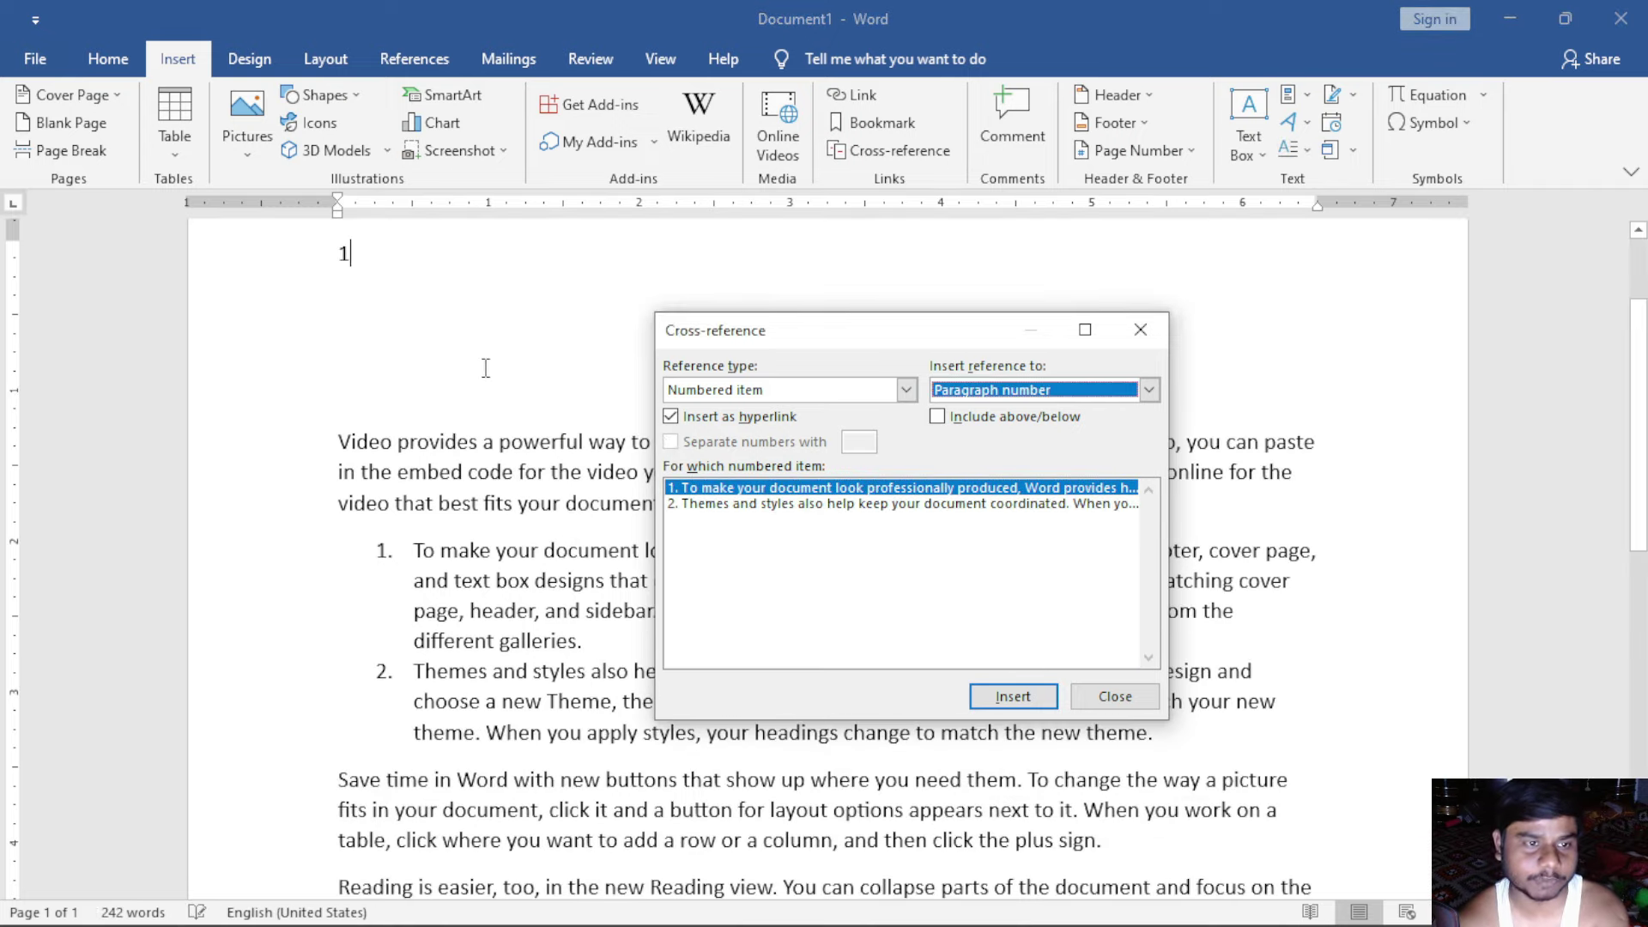
left_click(442, 305)
key("BackSpace")
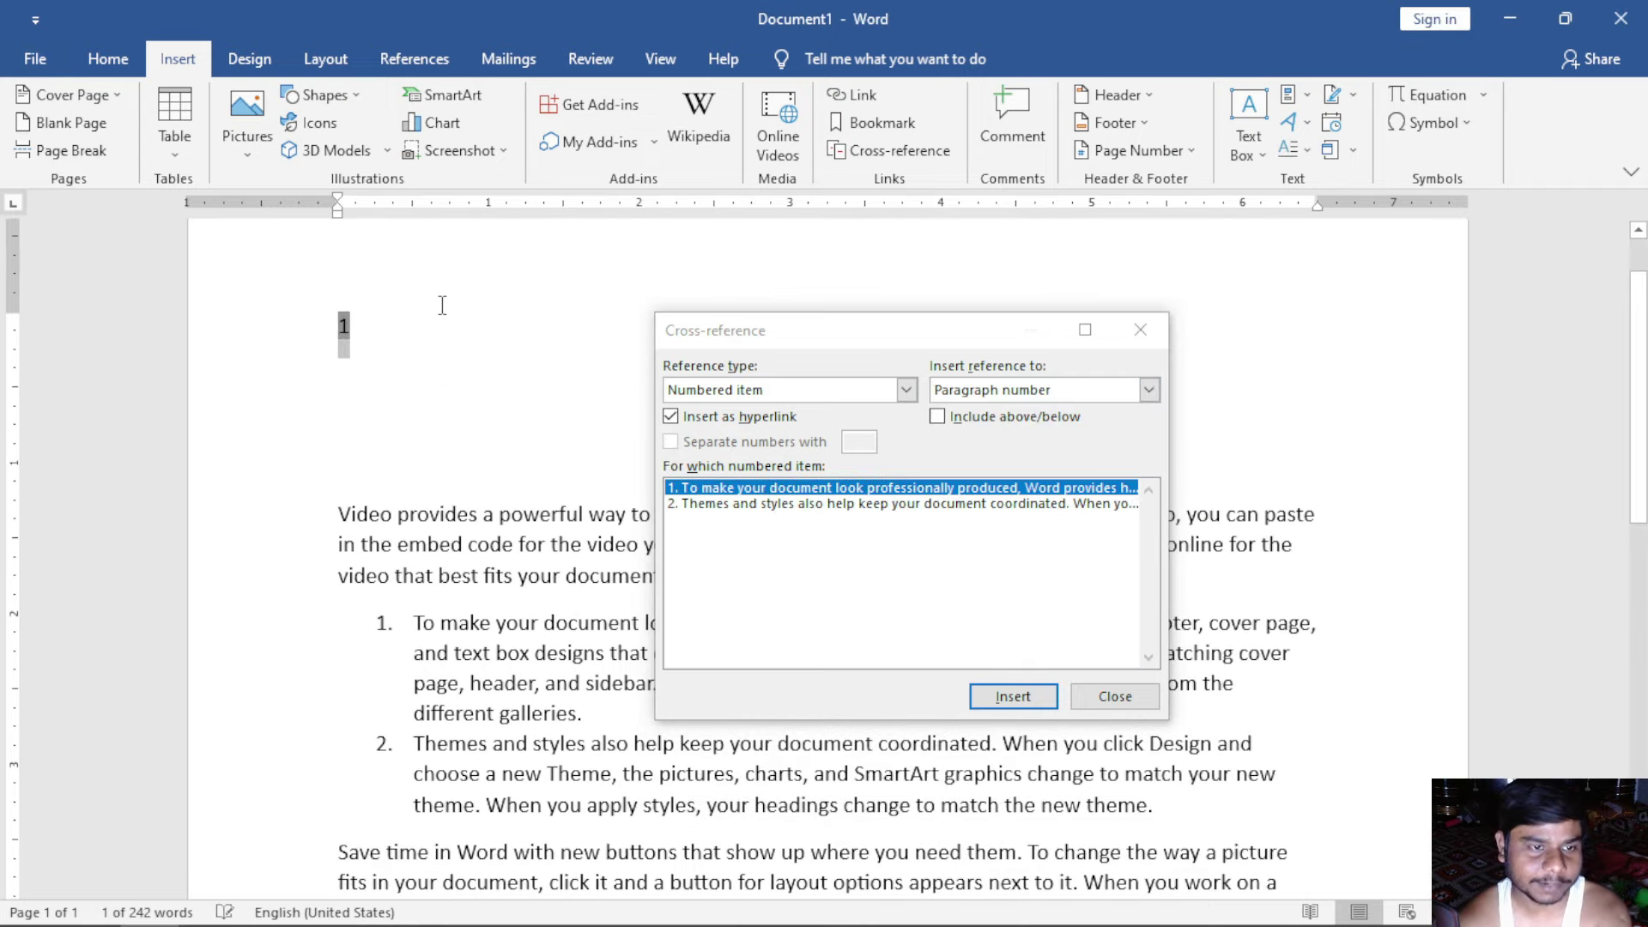
left_click(1143, 396)
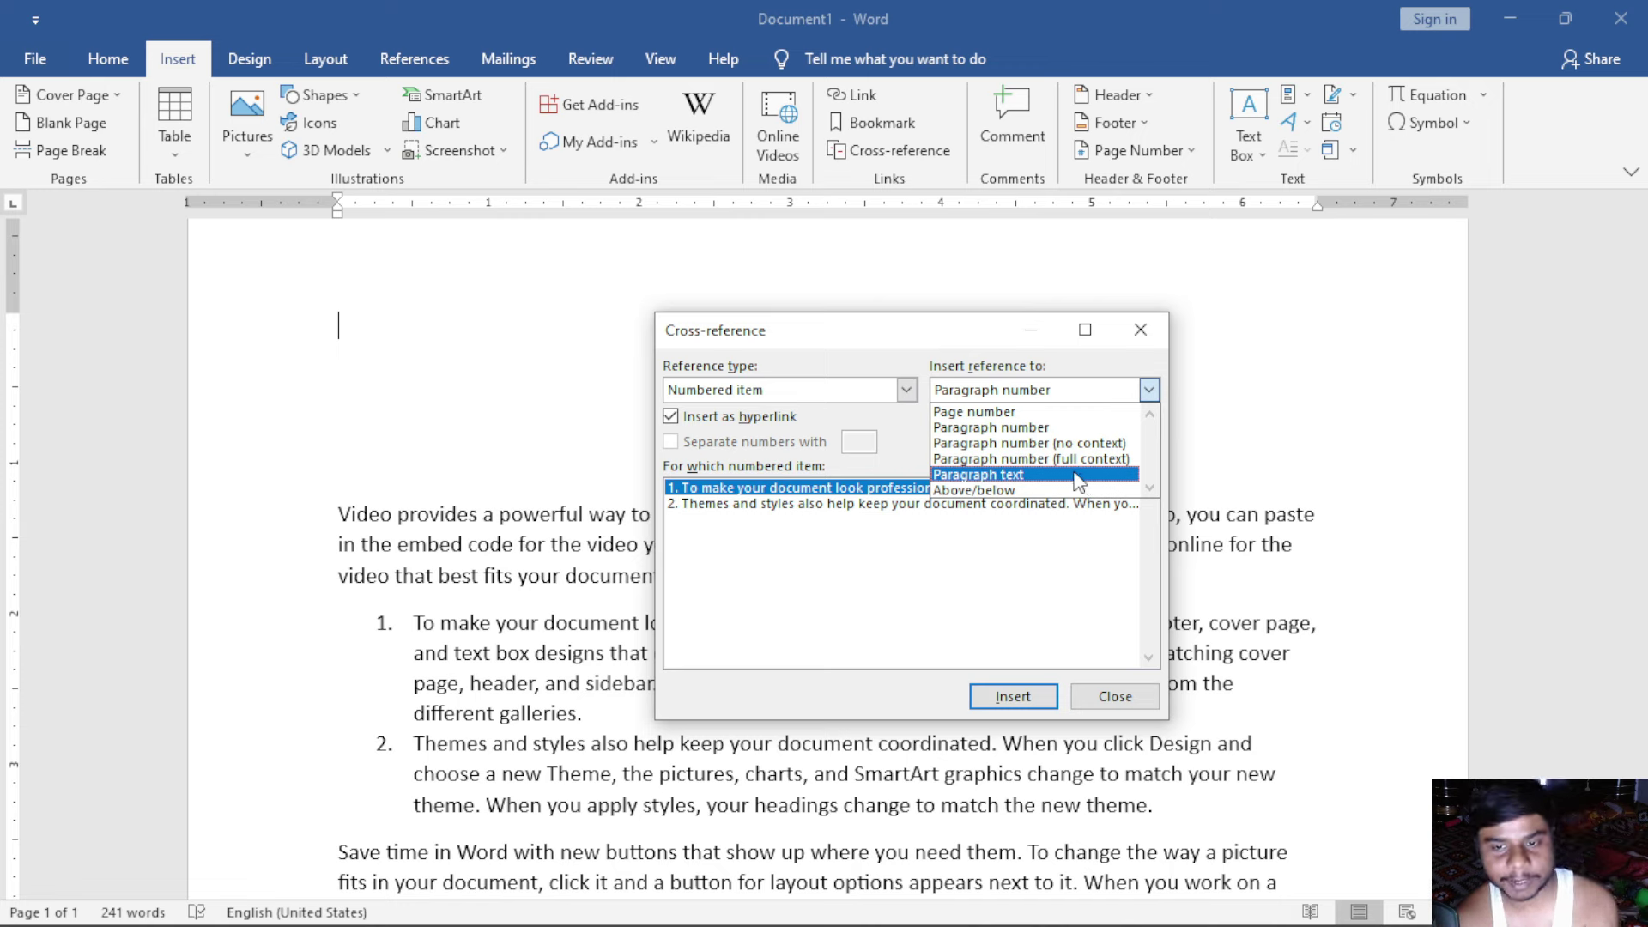
left_click(1077, 477)
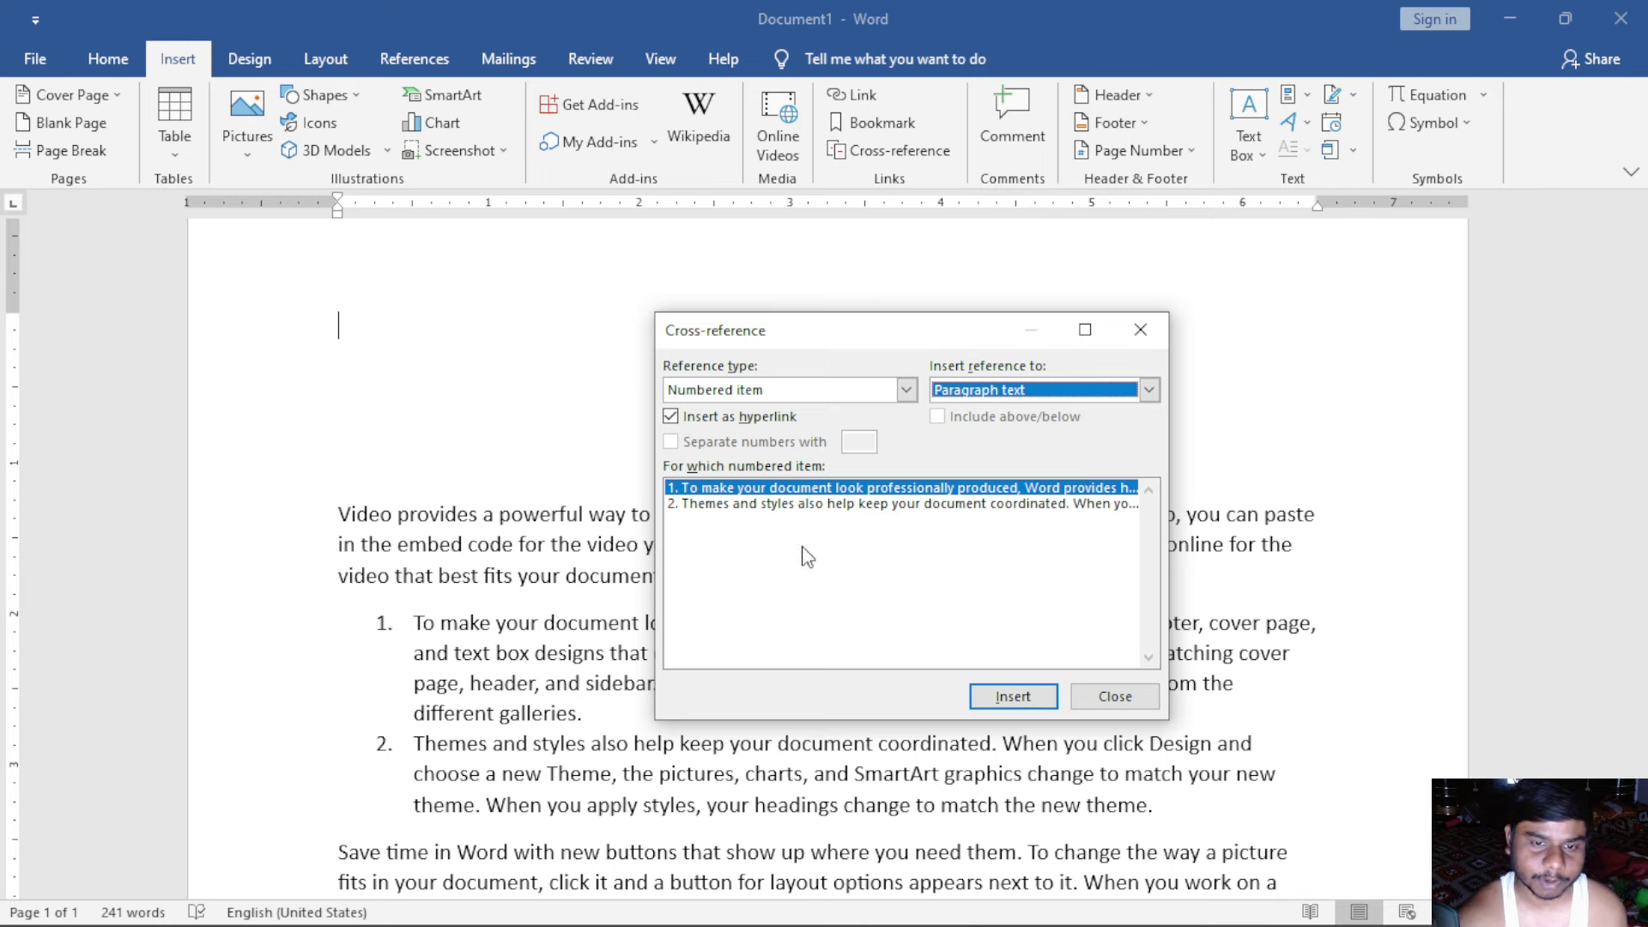
left_click(687, 494)
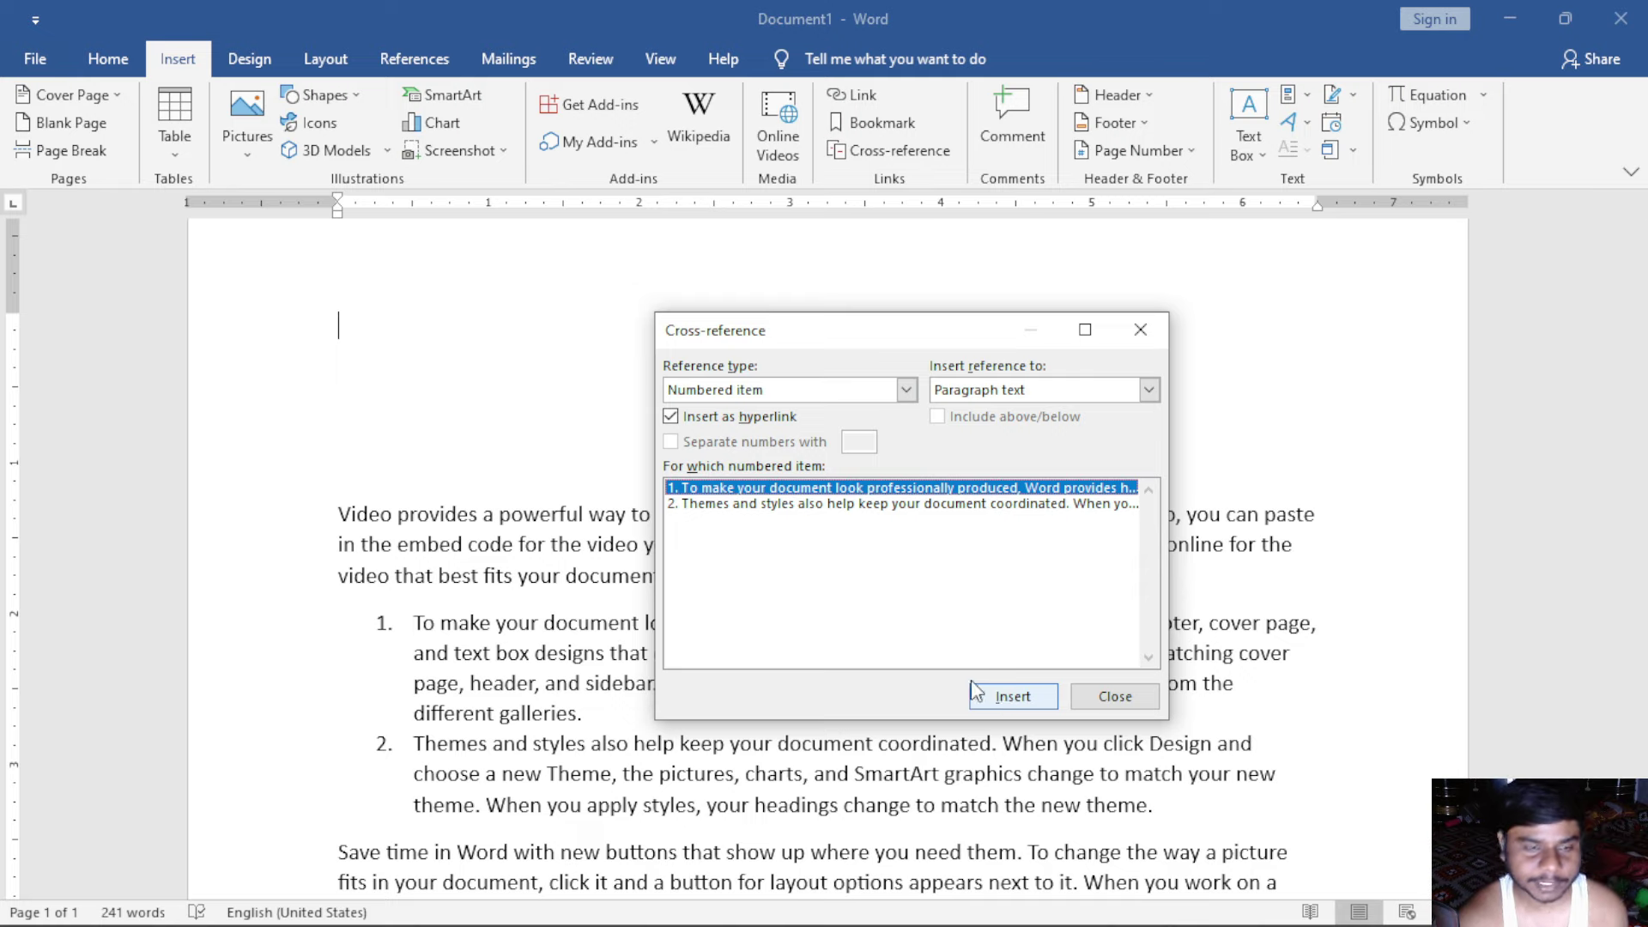
left_click(1012, 696)
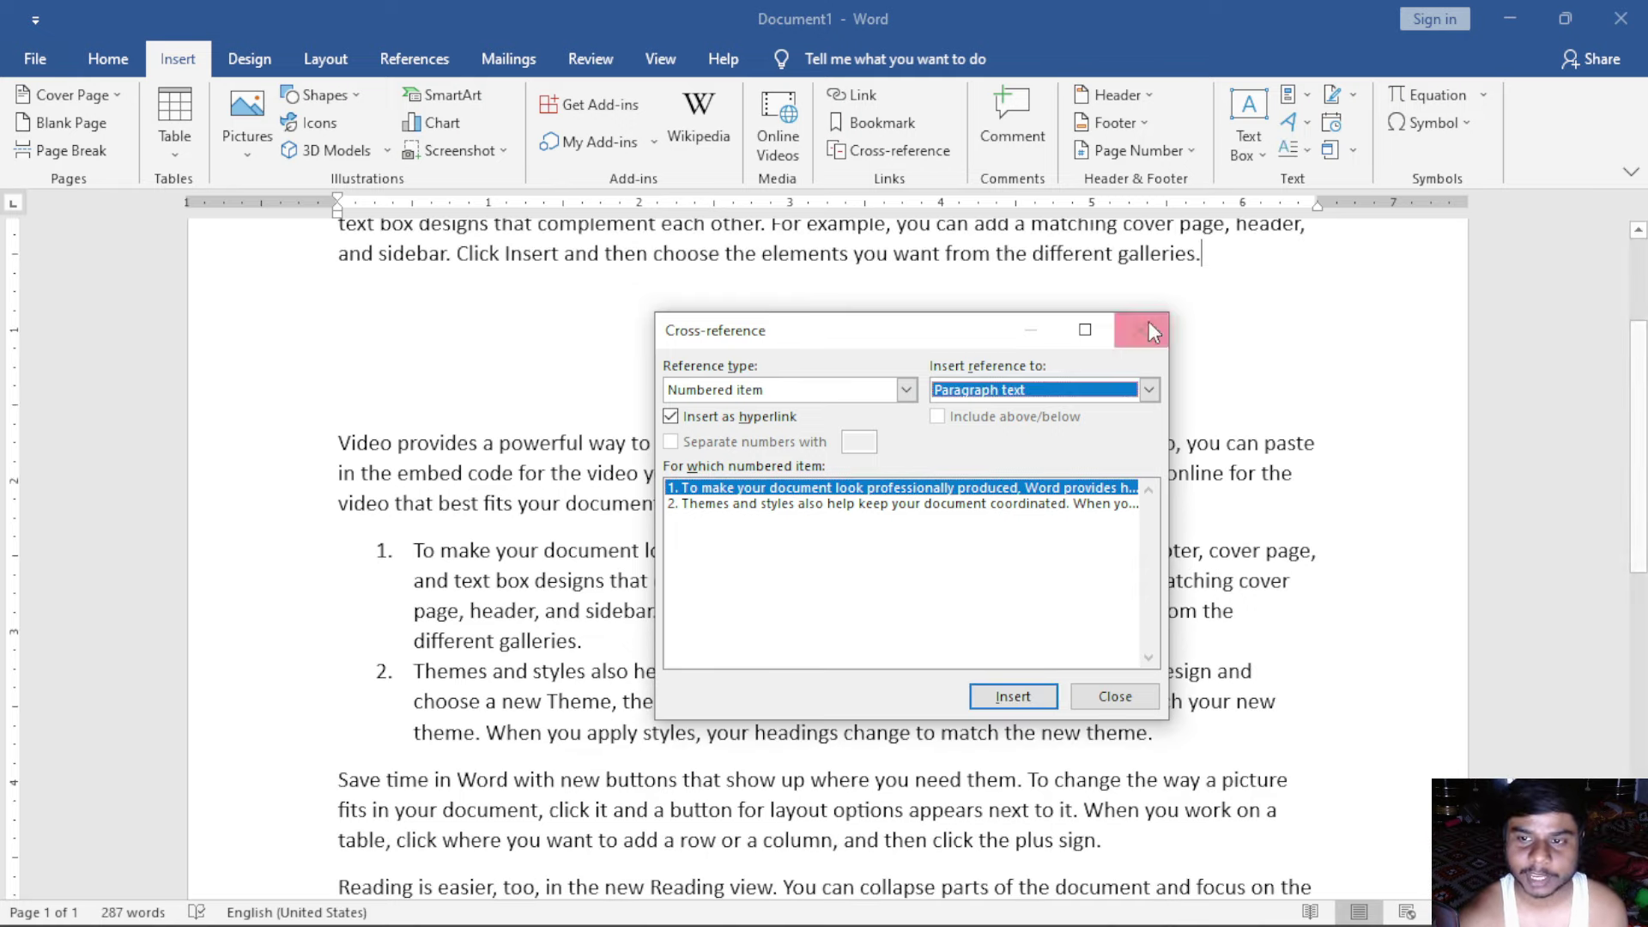
left_click(1149, 331)
scroll(976, 449, "up", 3)
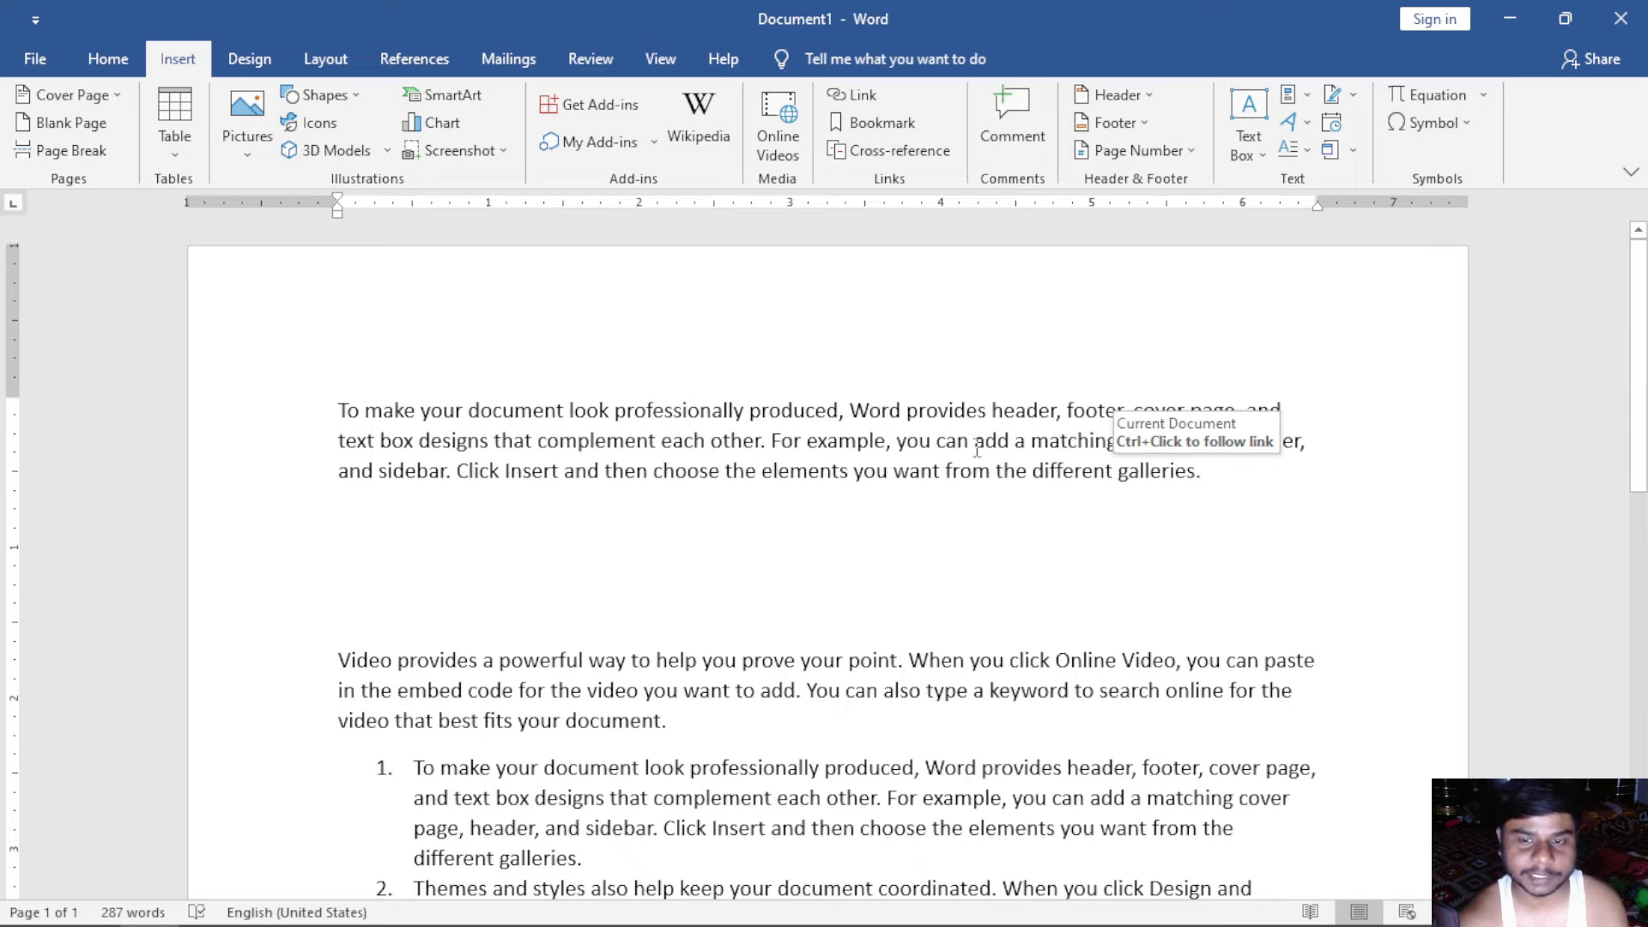
left_click(693, 424, "ctrl")
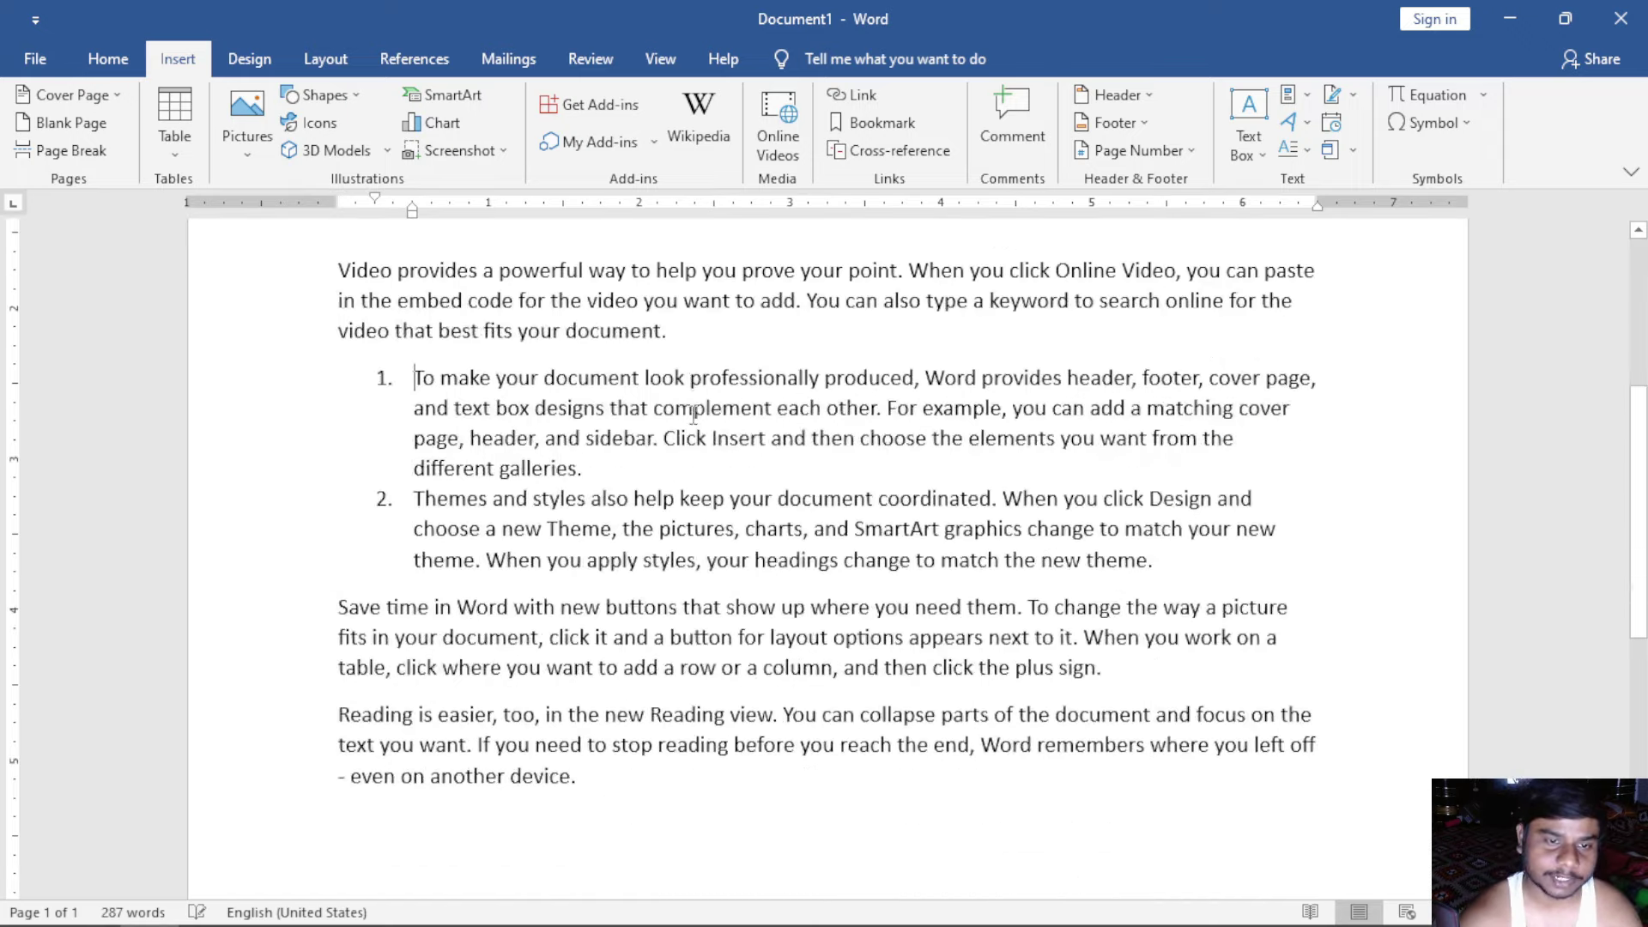
scroll(1133, 468, "up", 4)
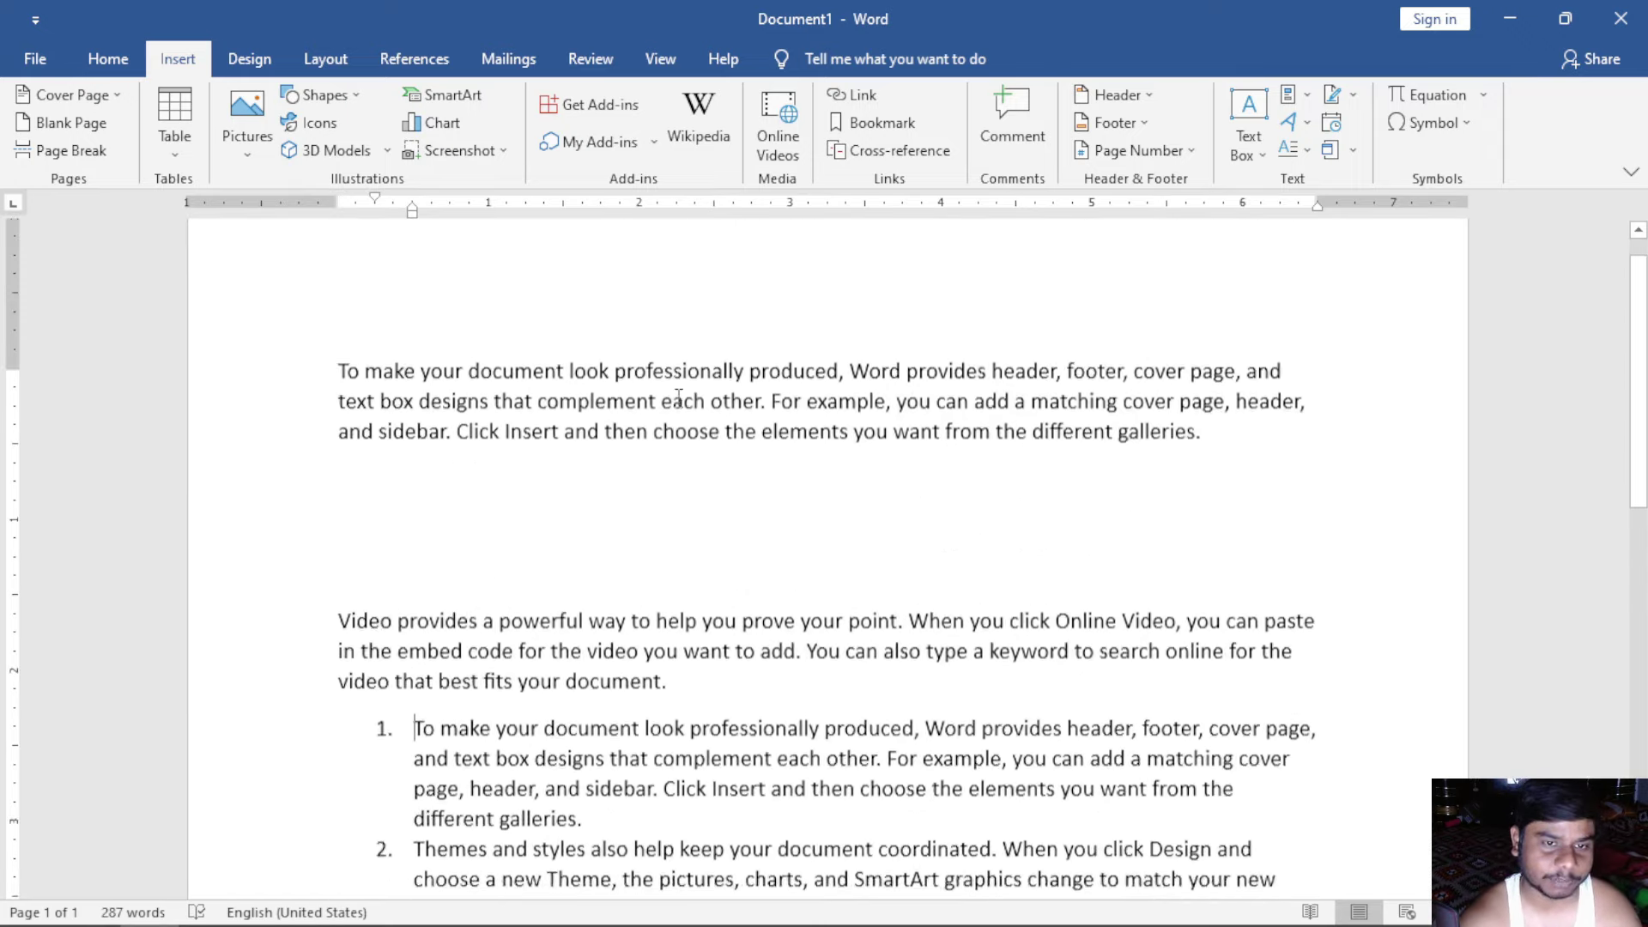
left_click_drag(1226, 460, 307, 361)
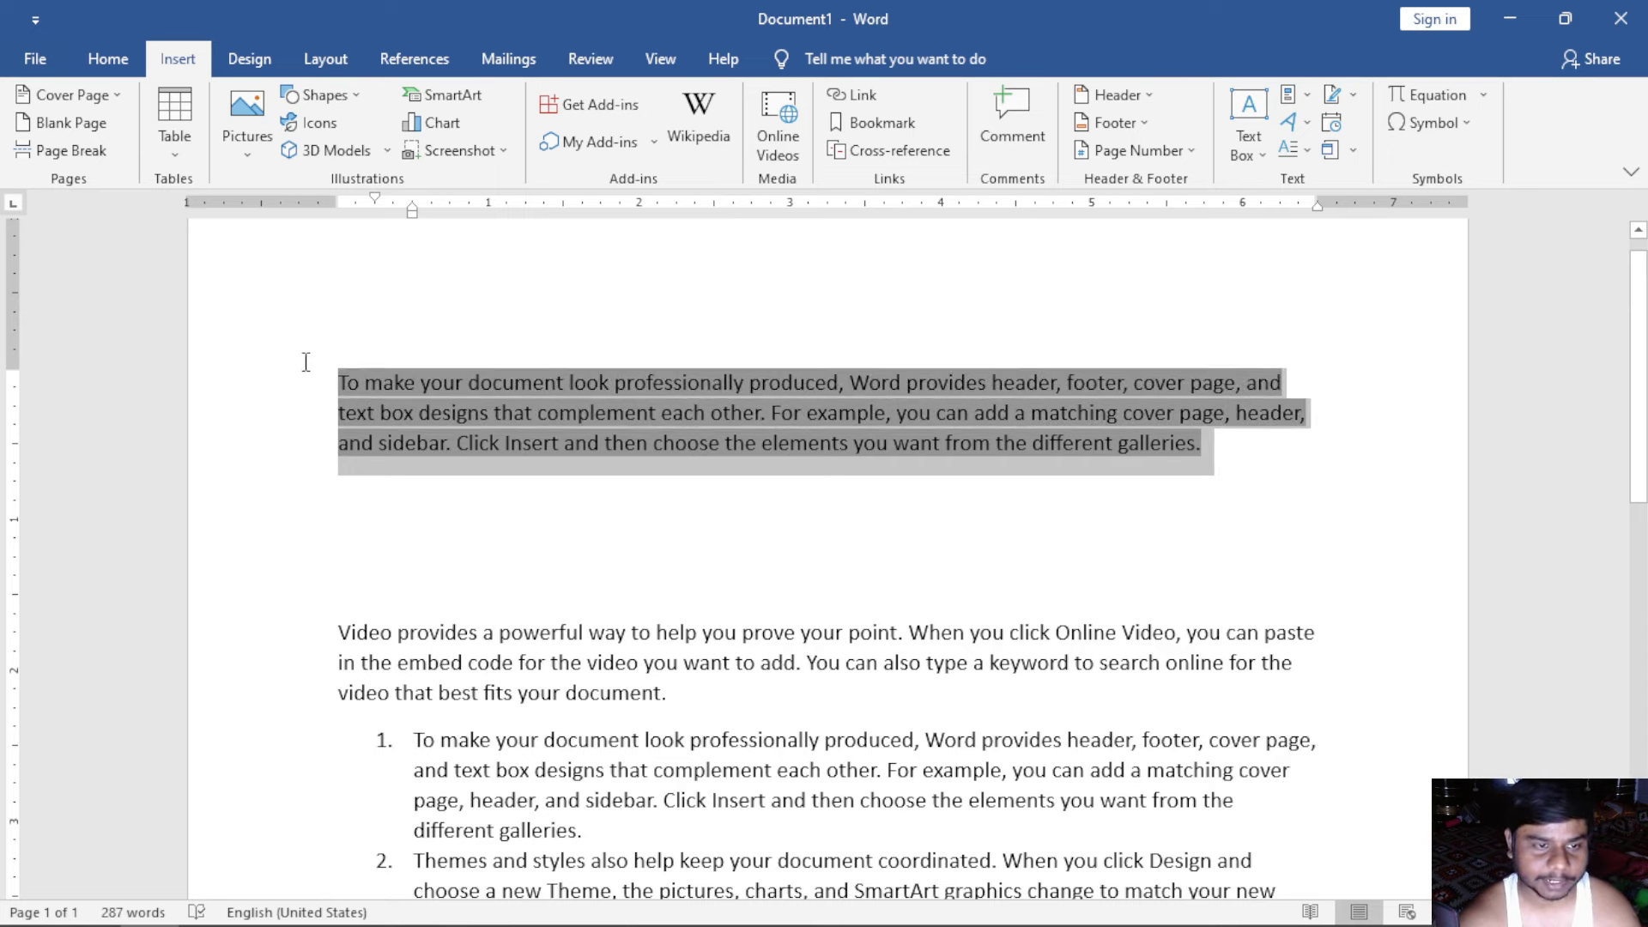
key("Delete")
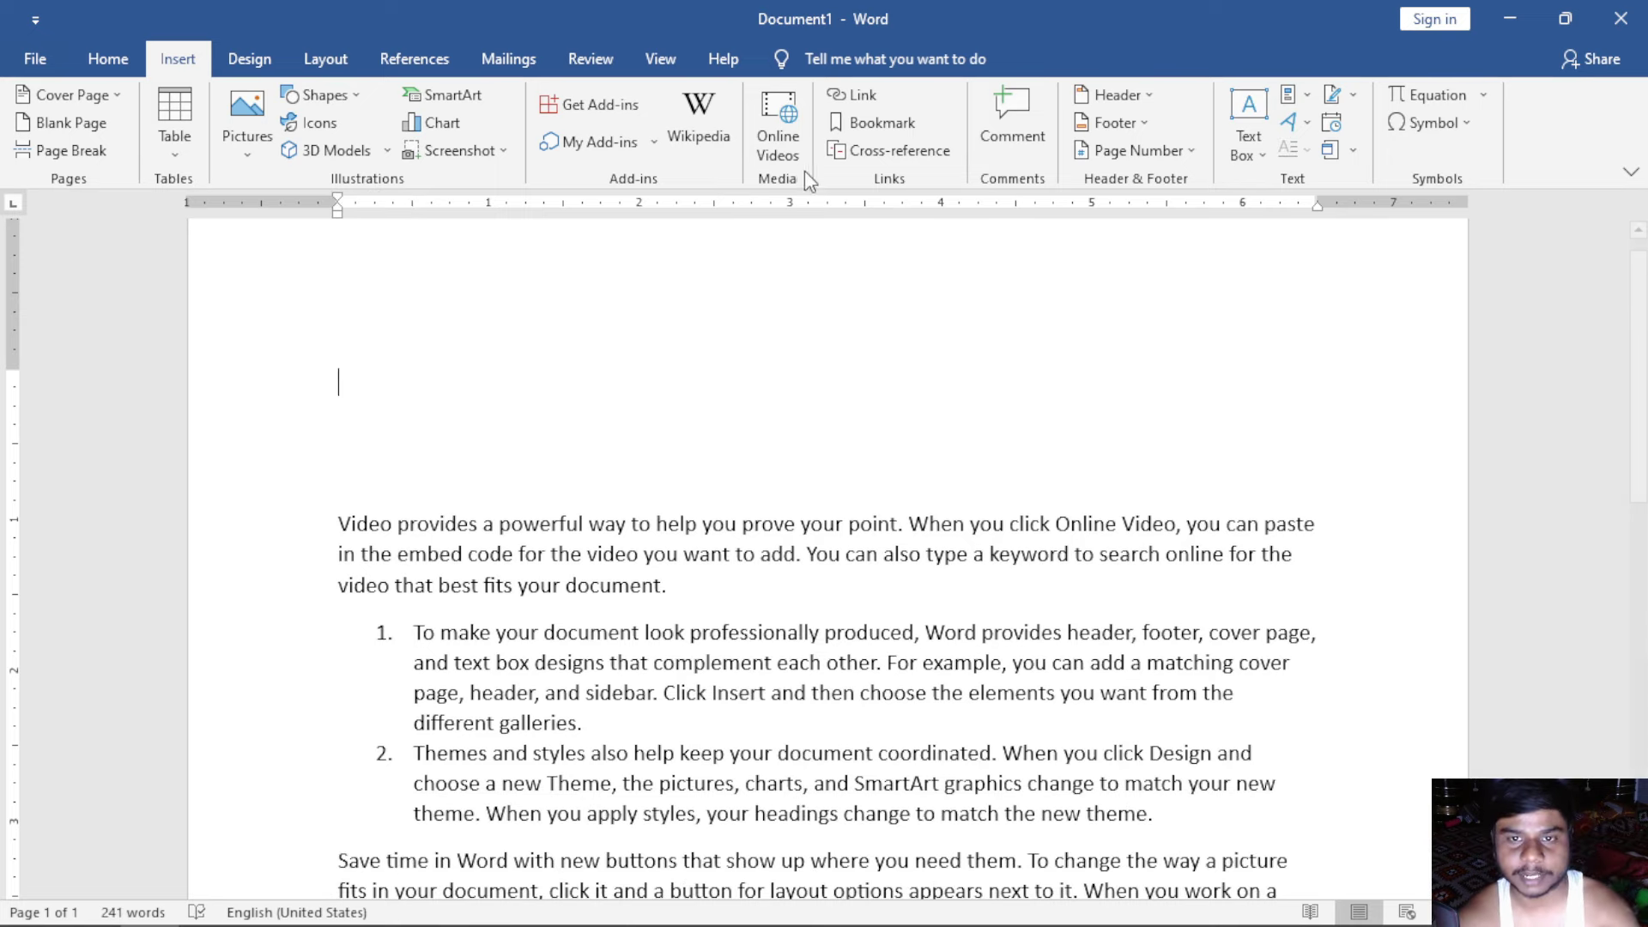
left_click(897, 150)
left_click(1019, 392)
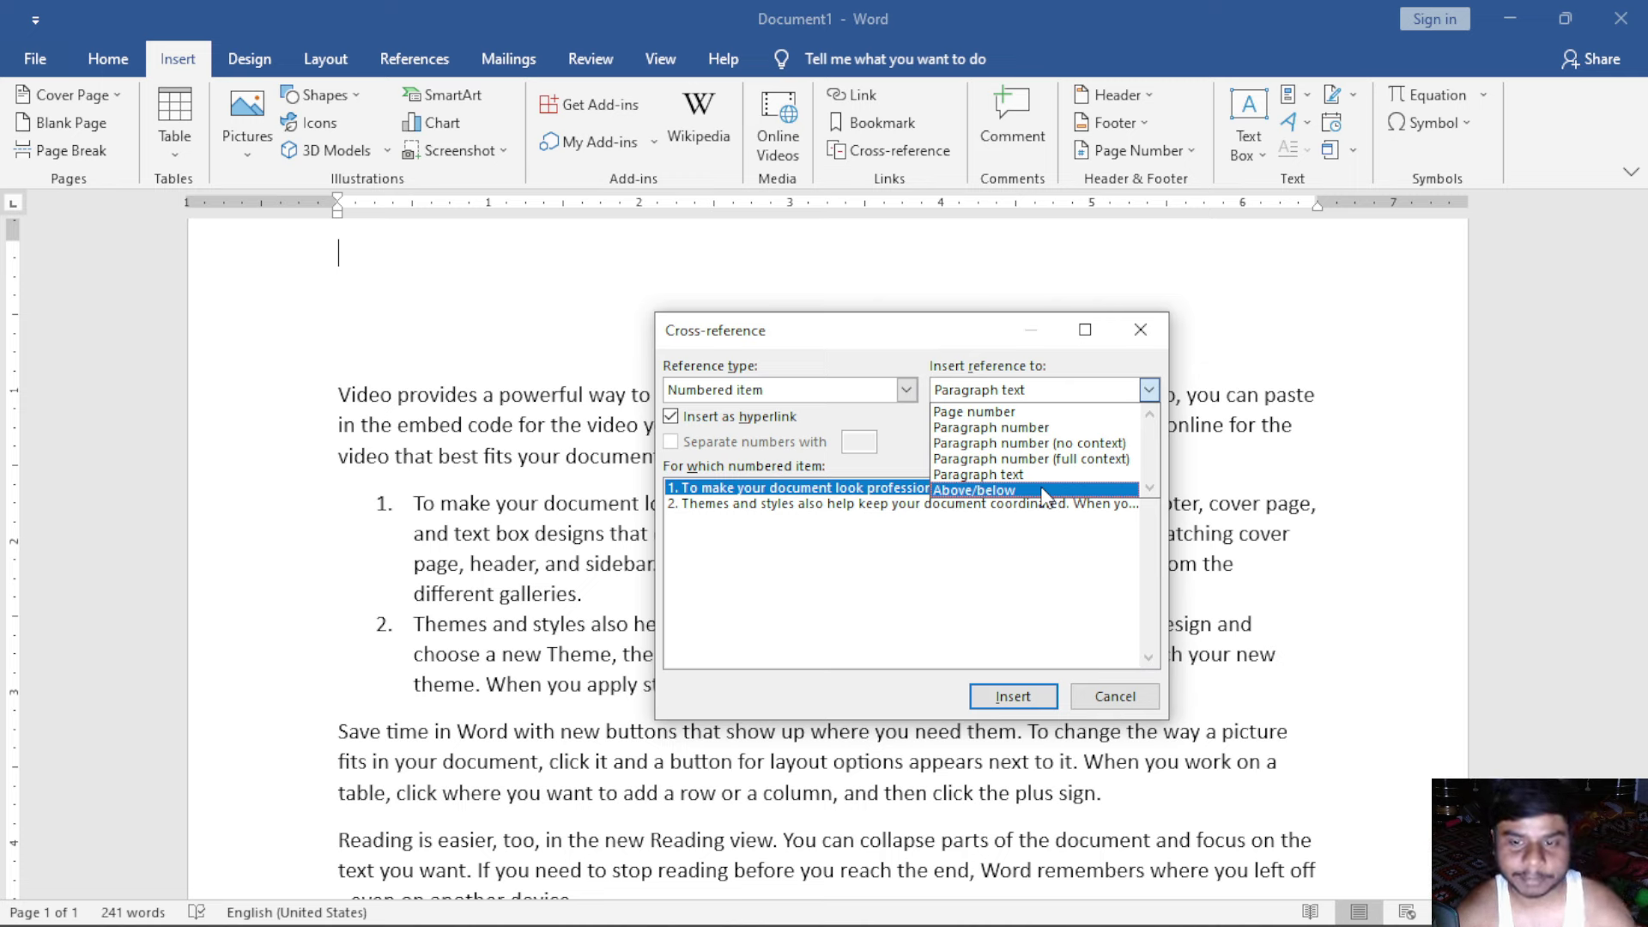
left_click(1043, 491)
left_click(1009, 695)
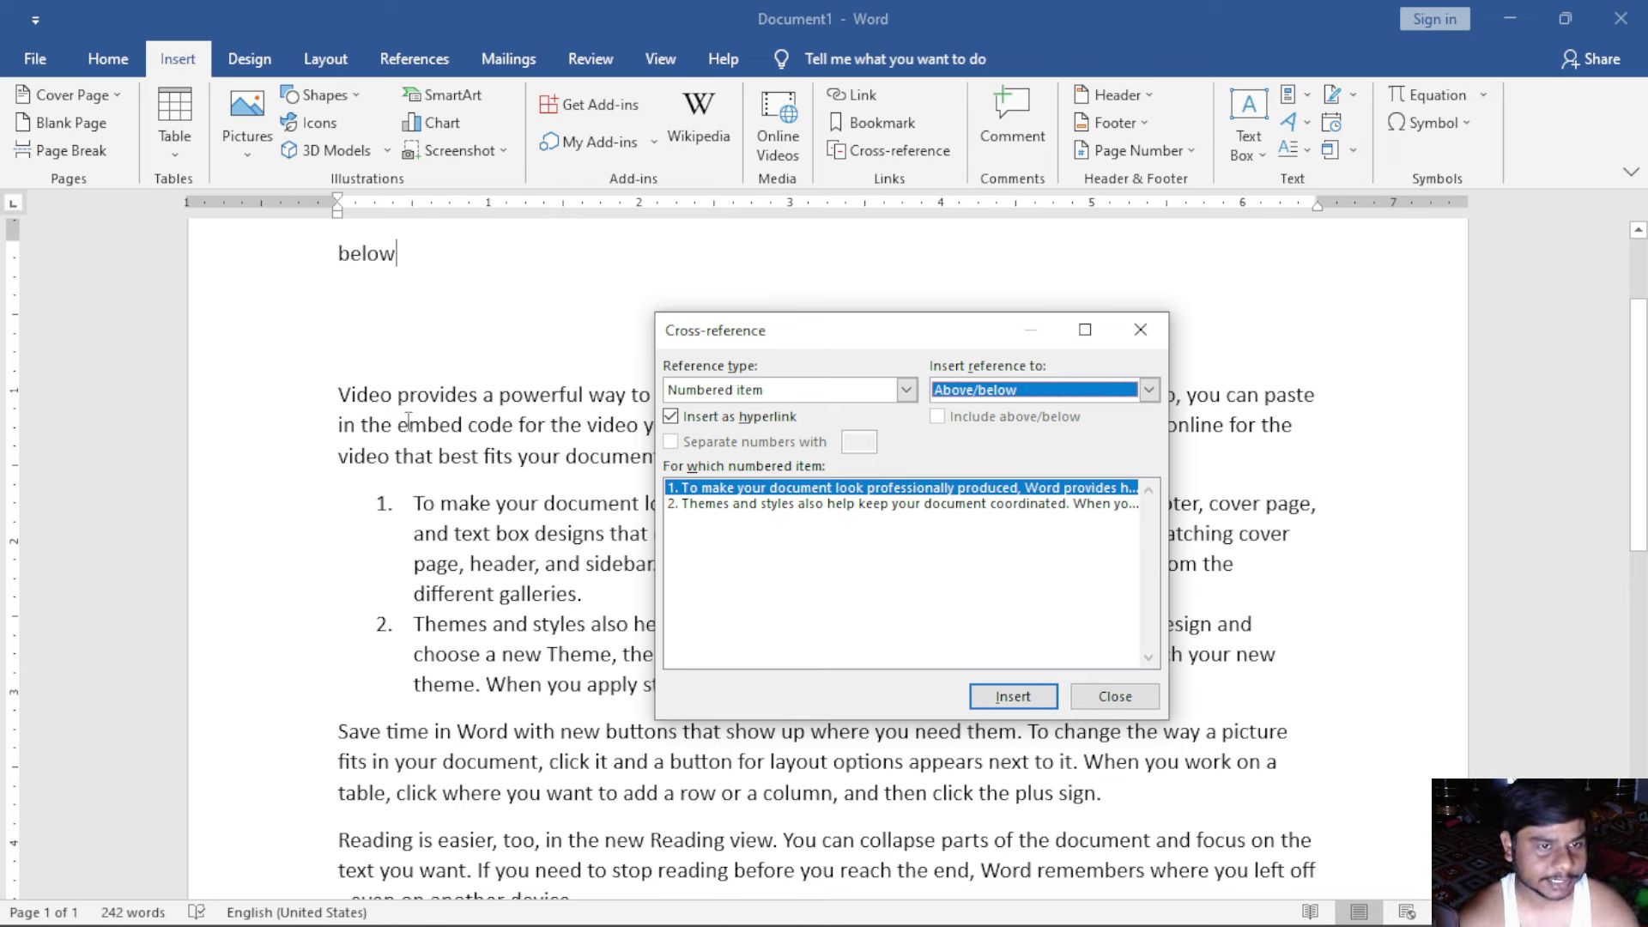
left_click(1086, 692)
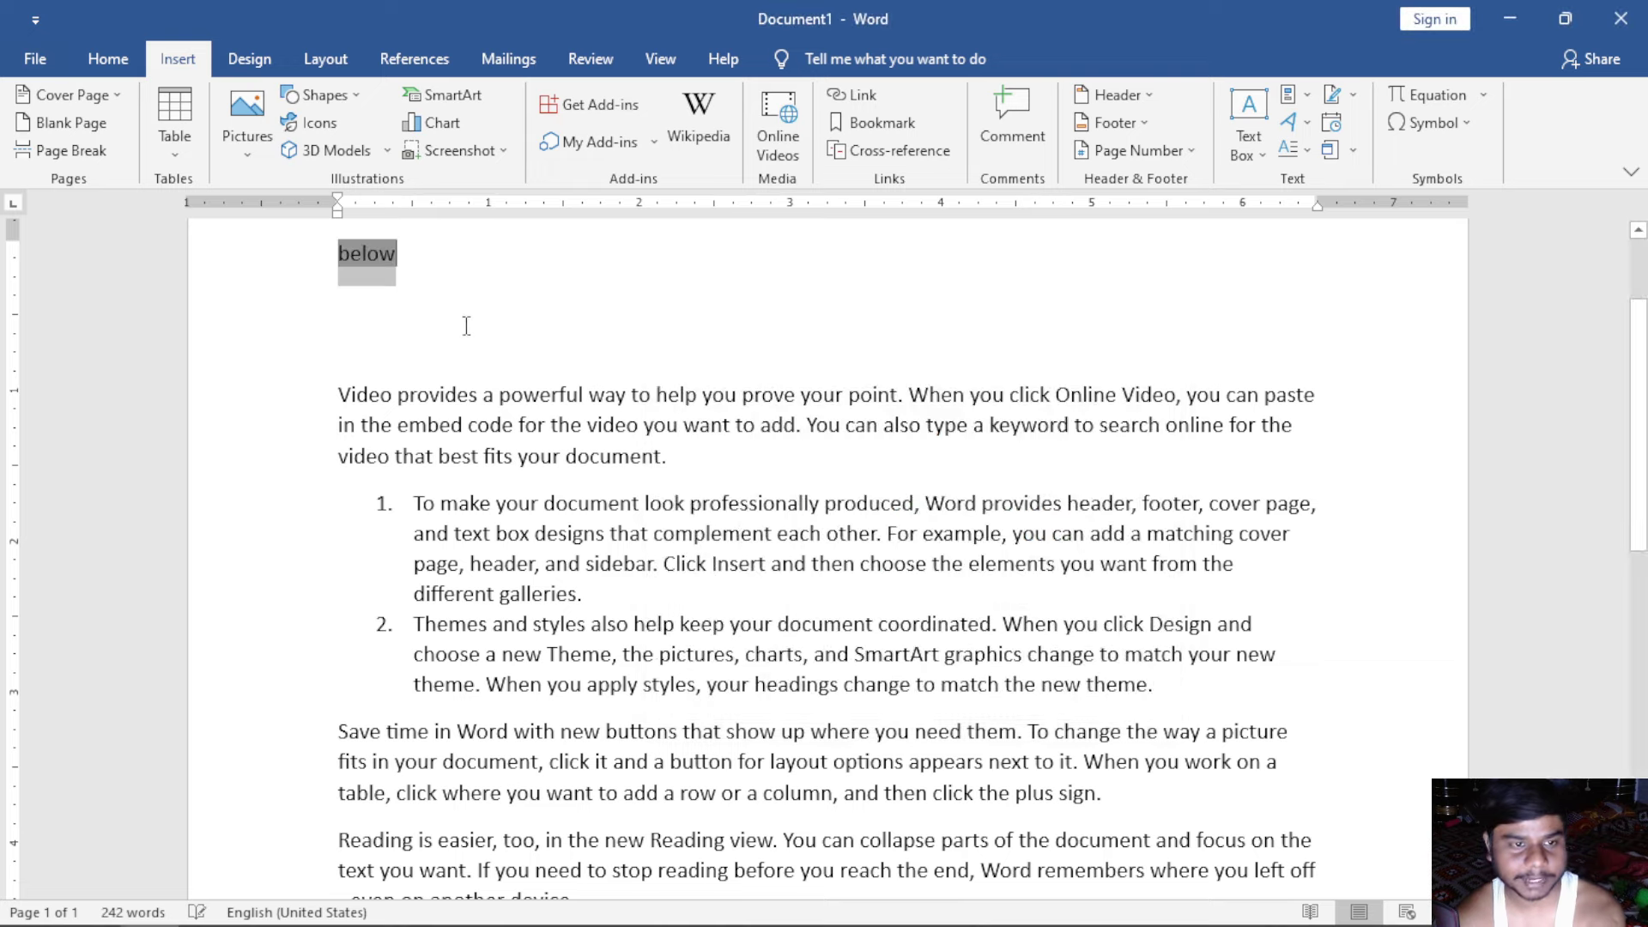
key("Delete")
scroll(515, 429, "down", 4)
scroll(549, 530, "down", 2)
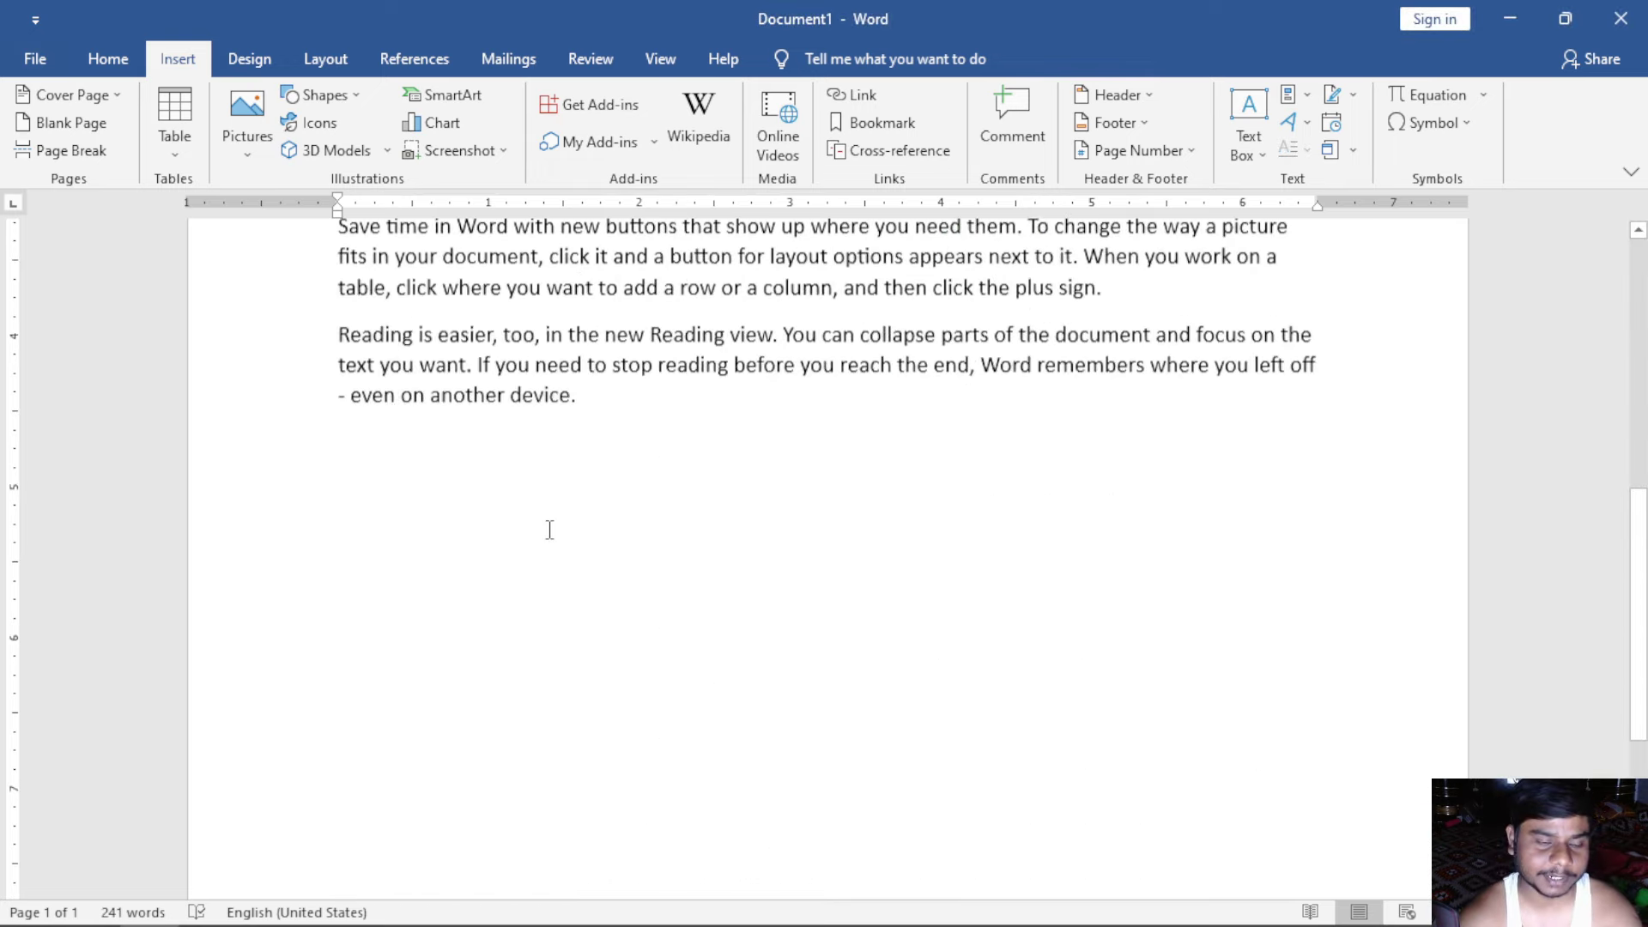
scroll(431, 540, "up", 2)
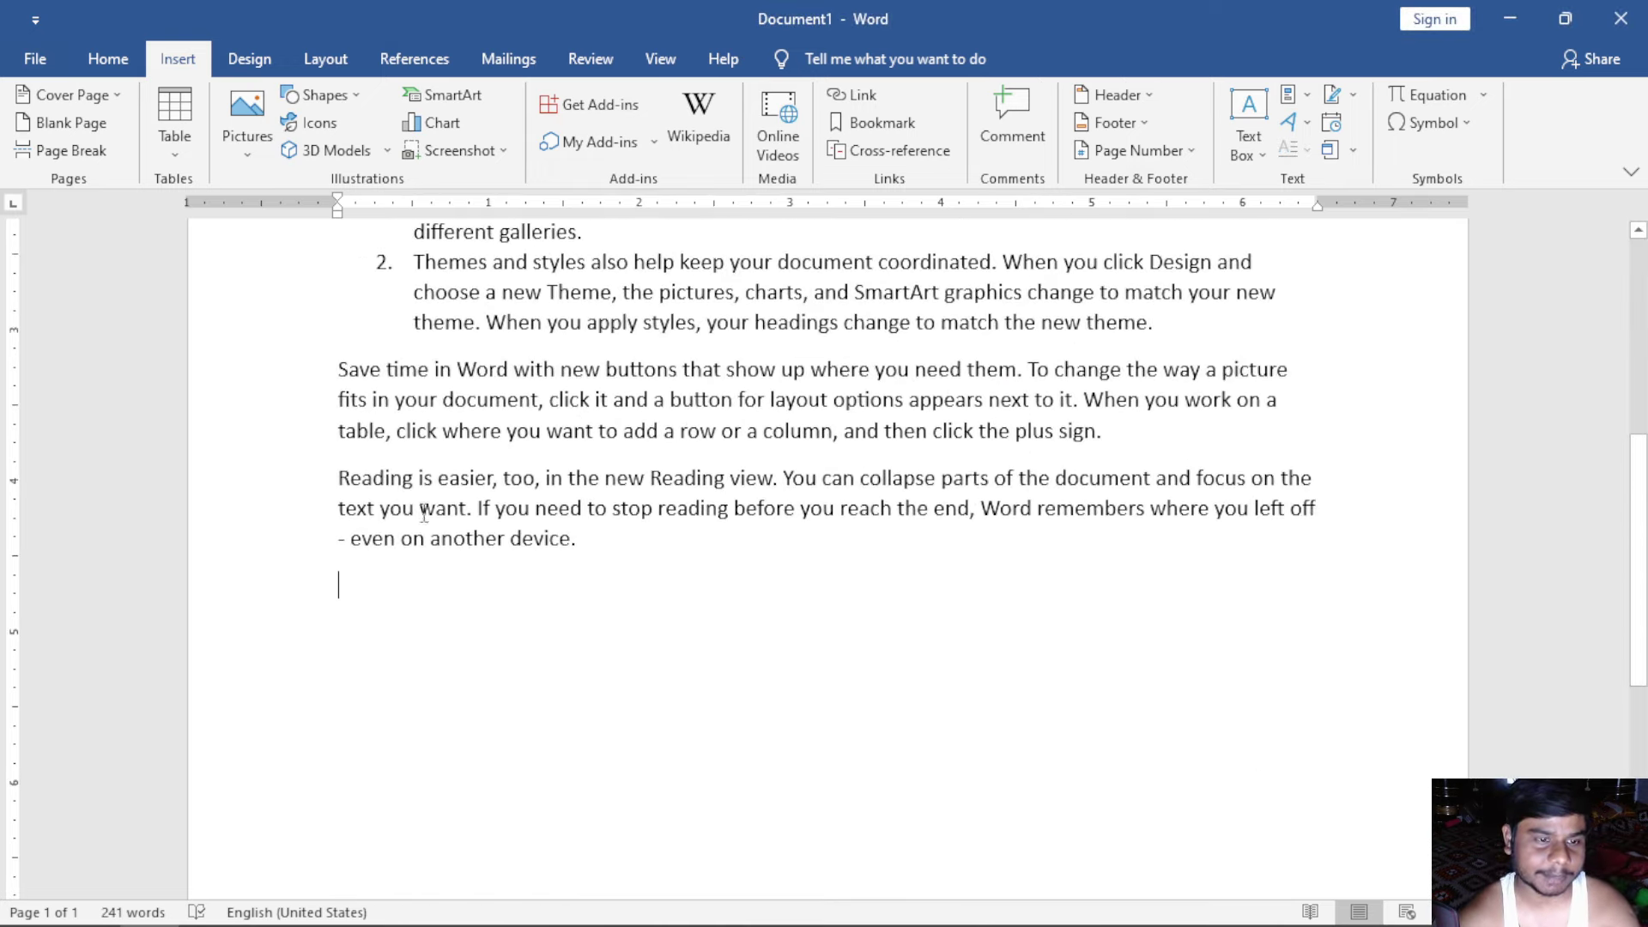
key("Return")
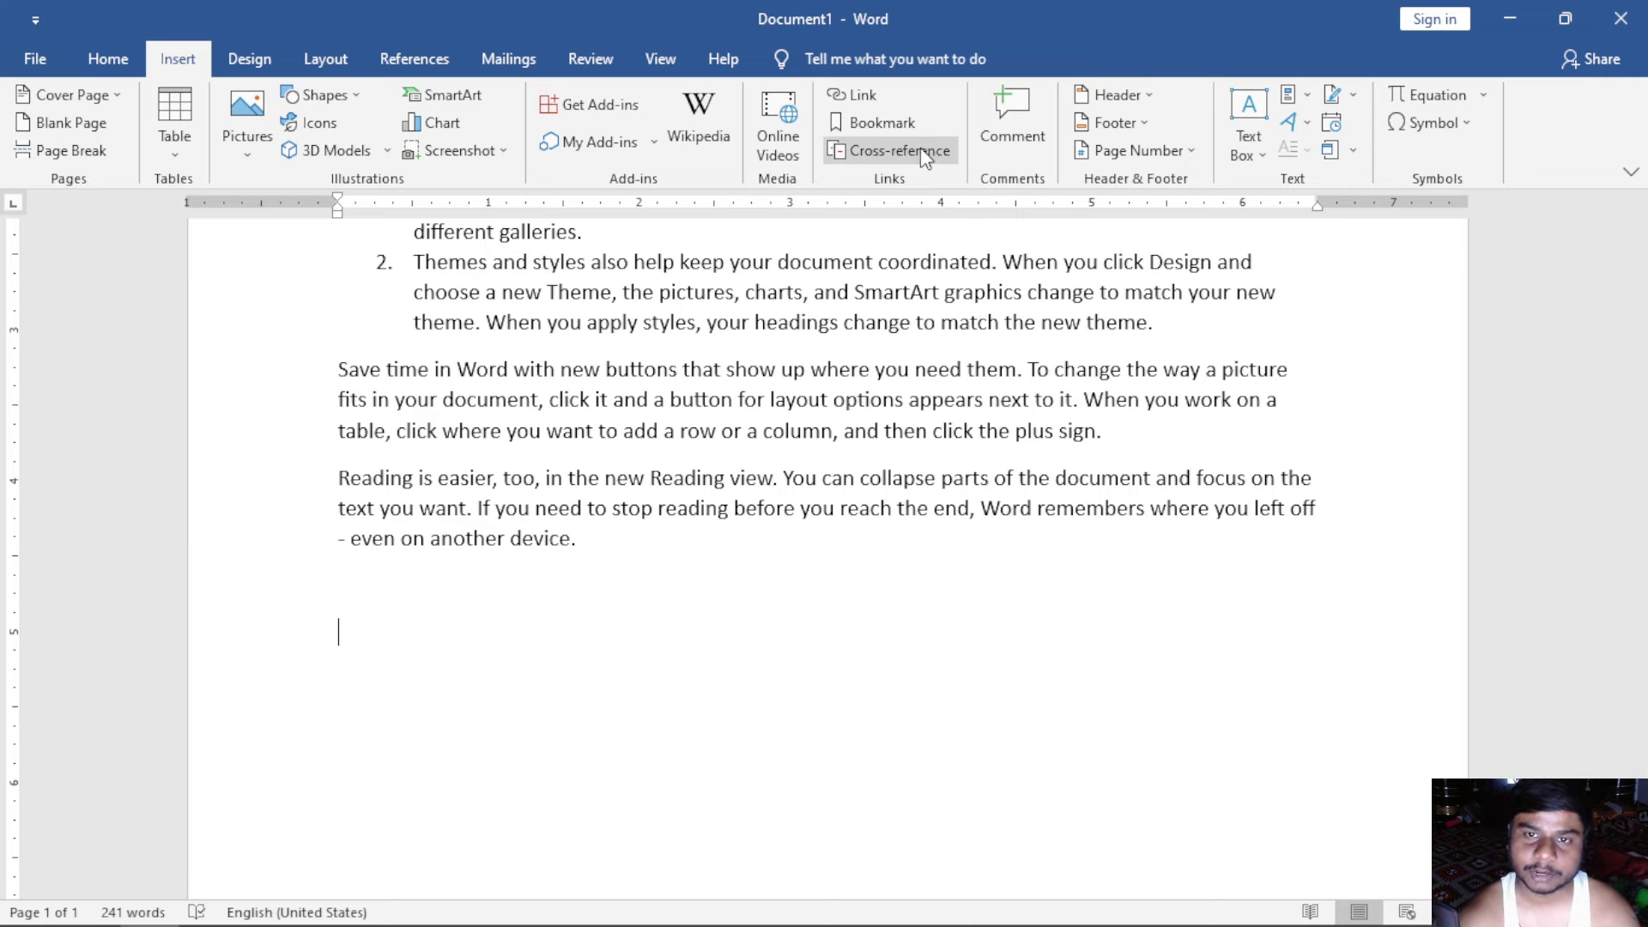
left_click(916, 149)
left_click(1010, 392)
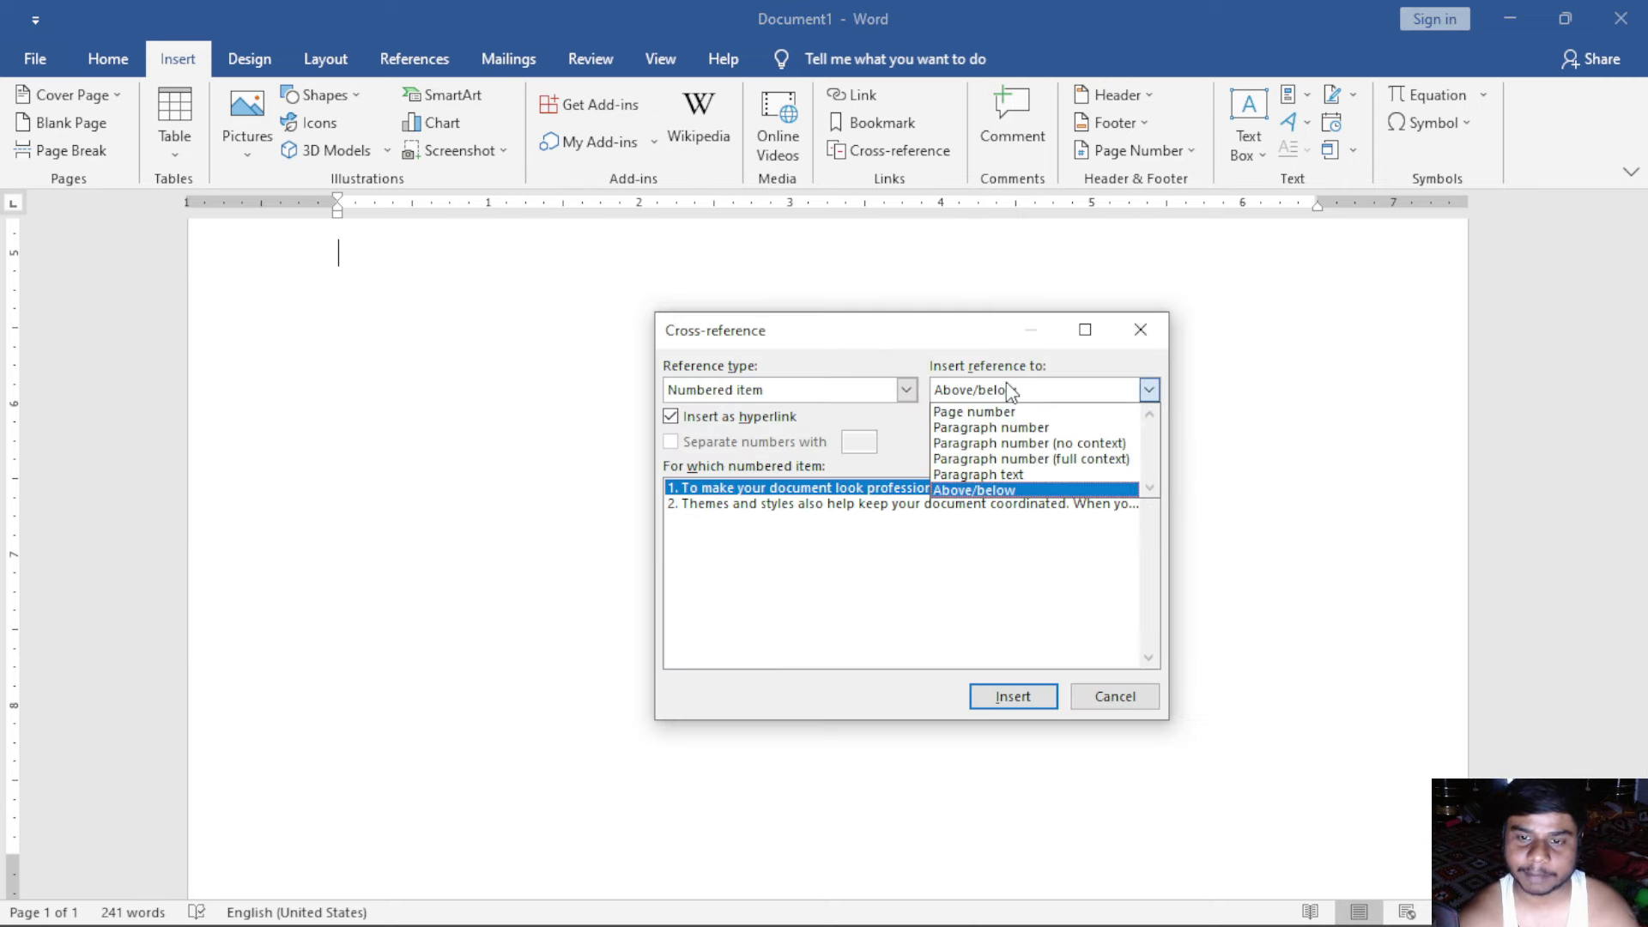
left_click(989, 494)
left_click(1011, 696)
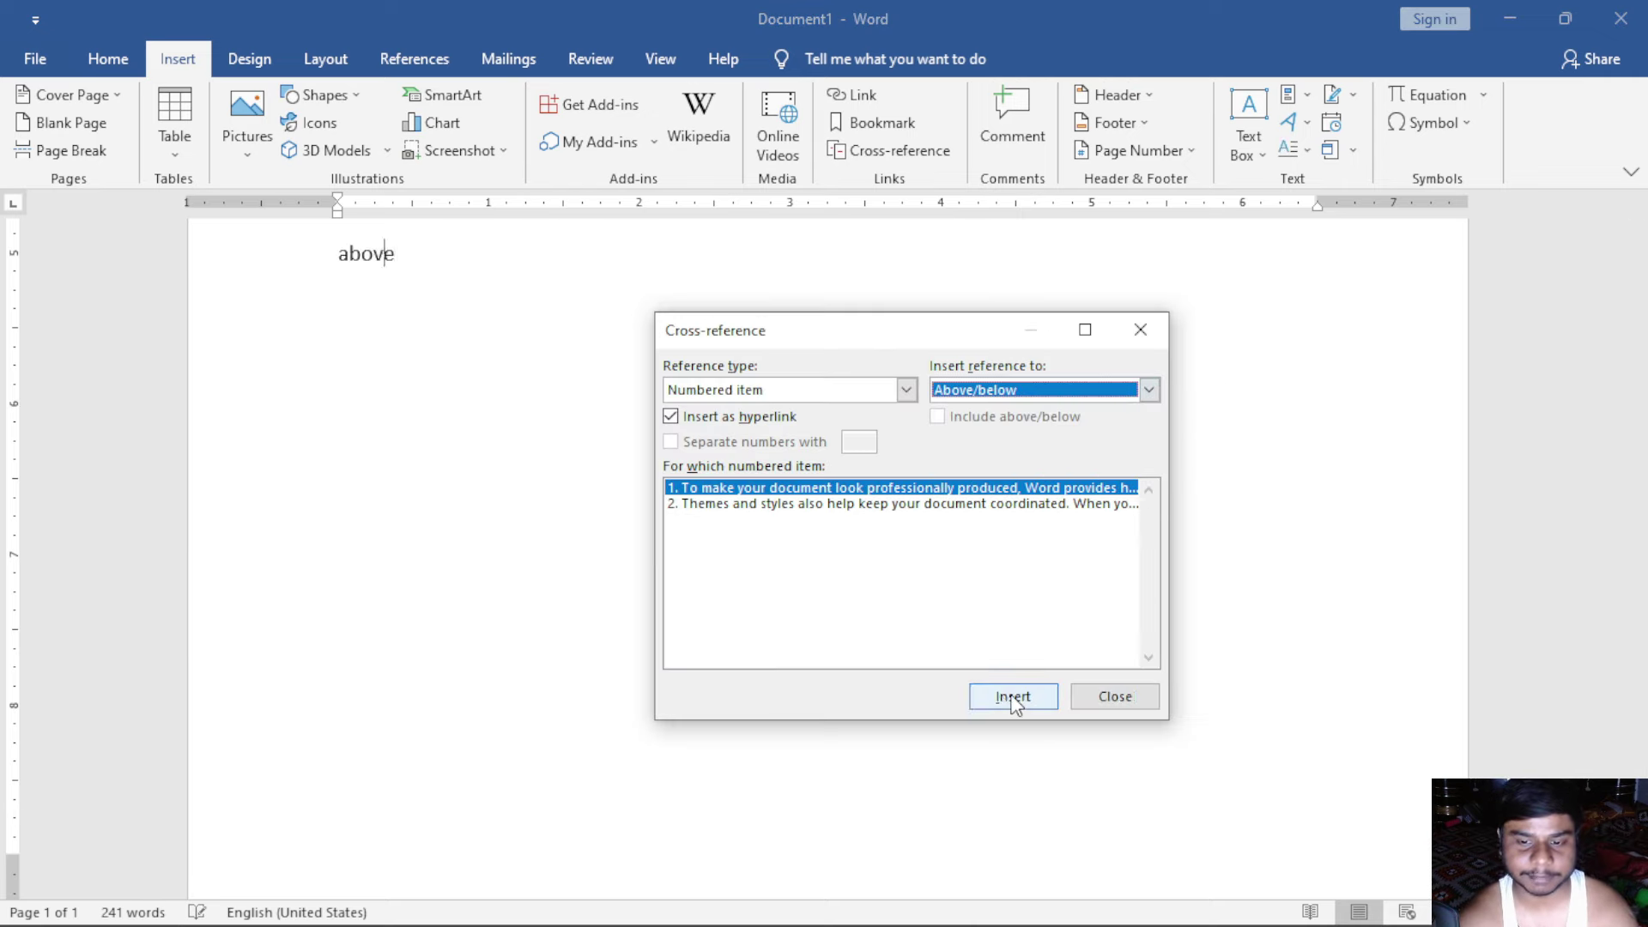
left_click(1114, 696)
scroll(757, 559, "up", 5)
scroll(757, 558, "up", 1)
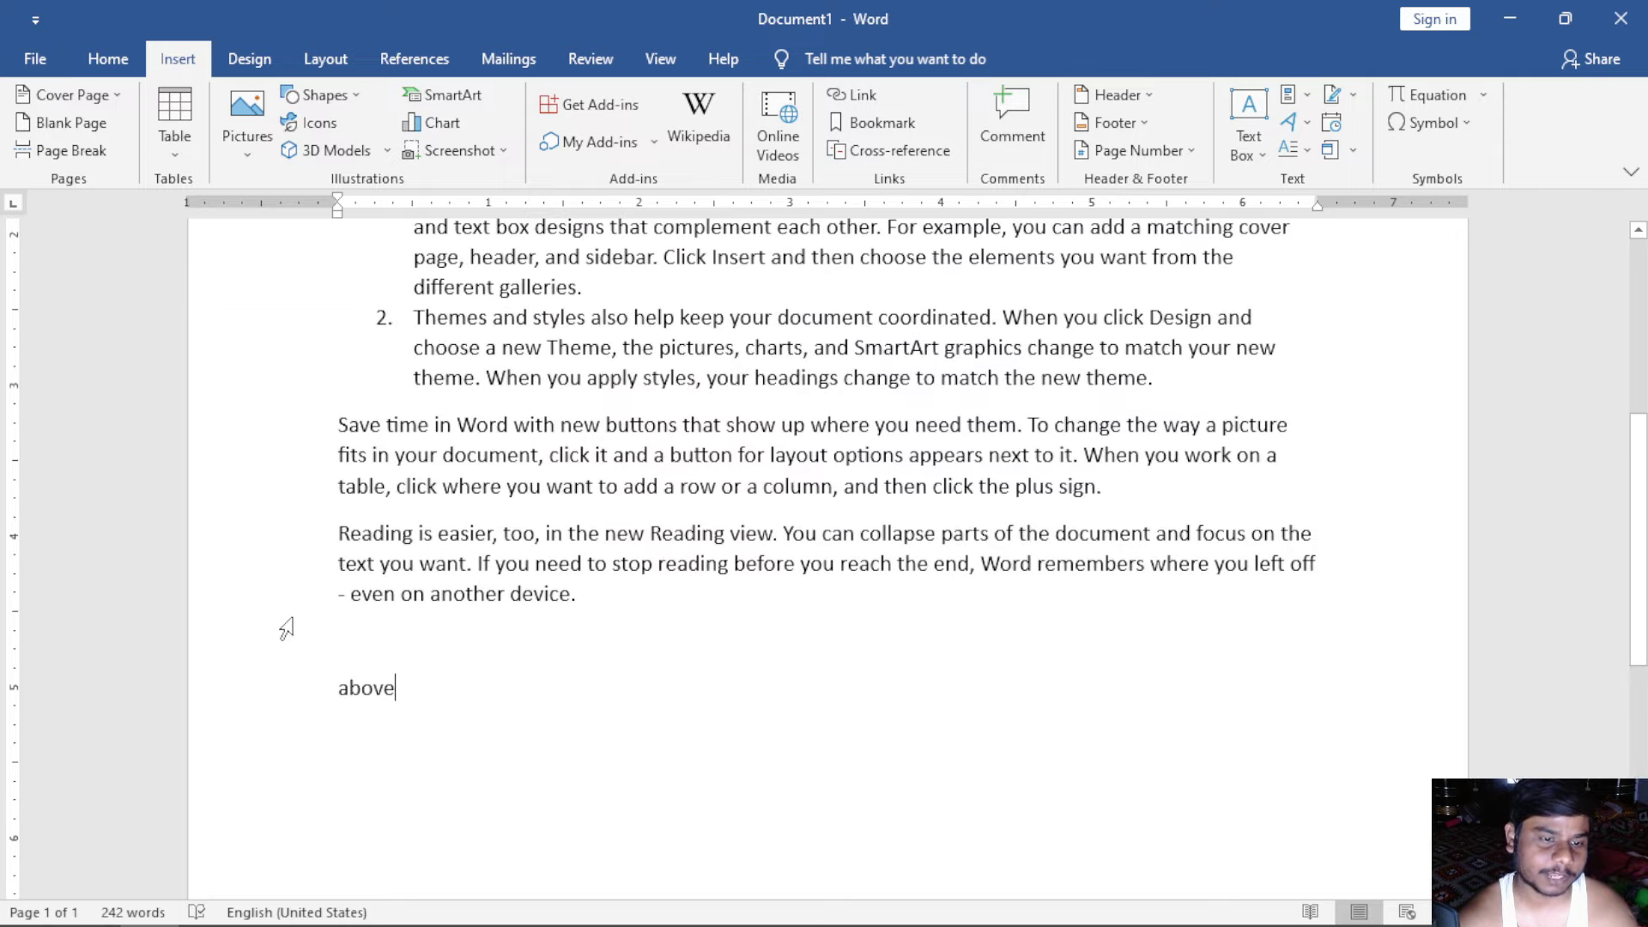
scroll(383, 594, "up", 2)
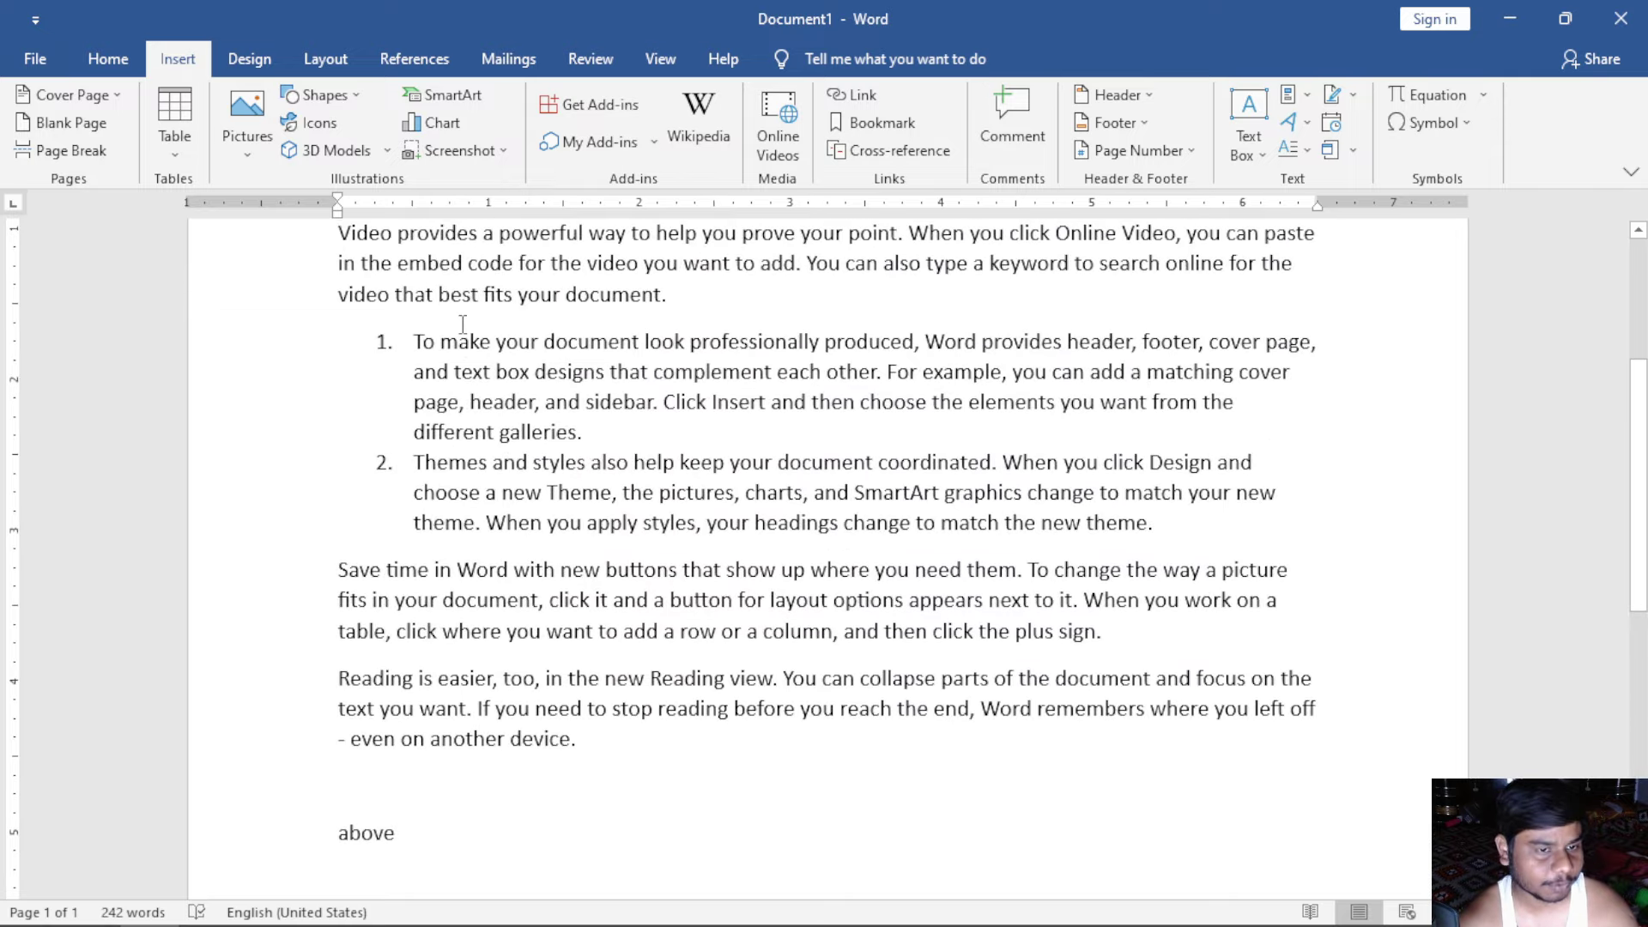
double_click(361, 831)
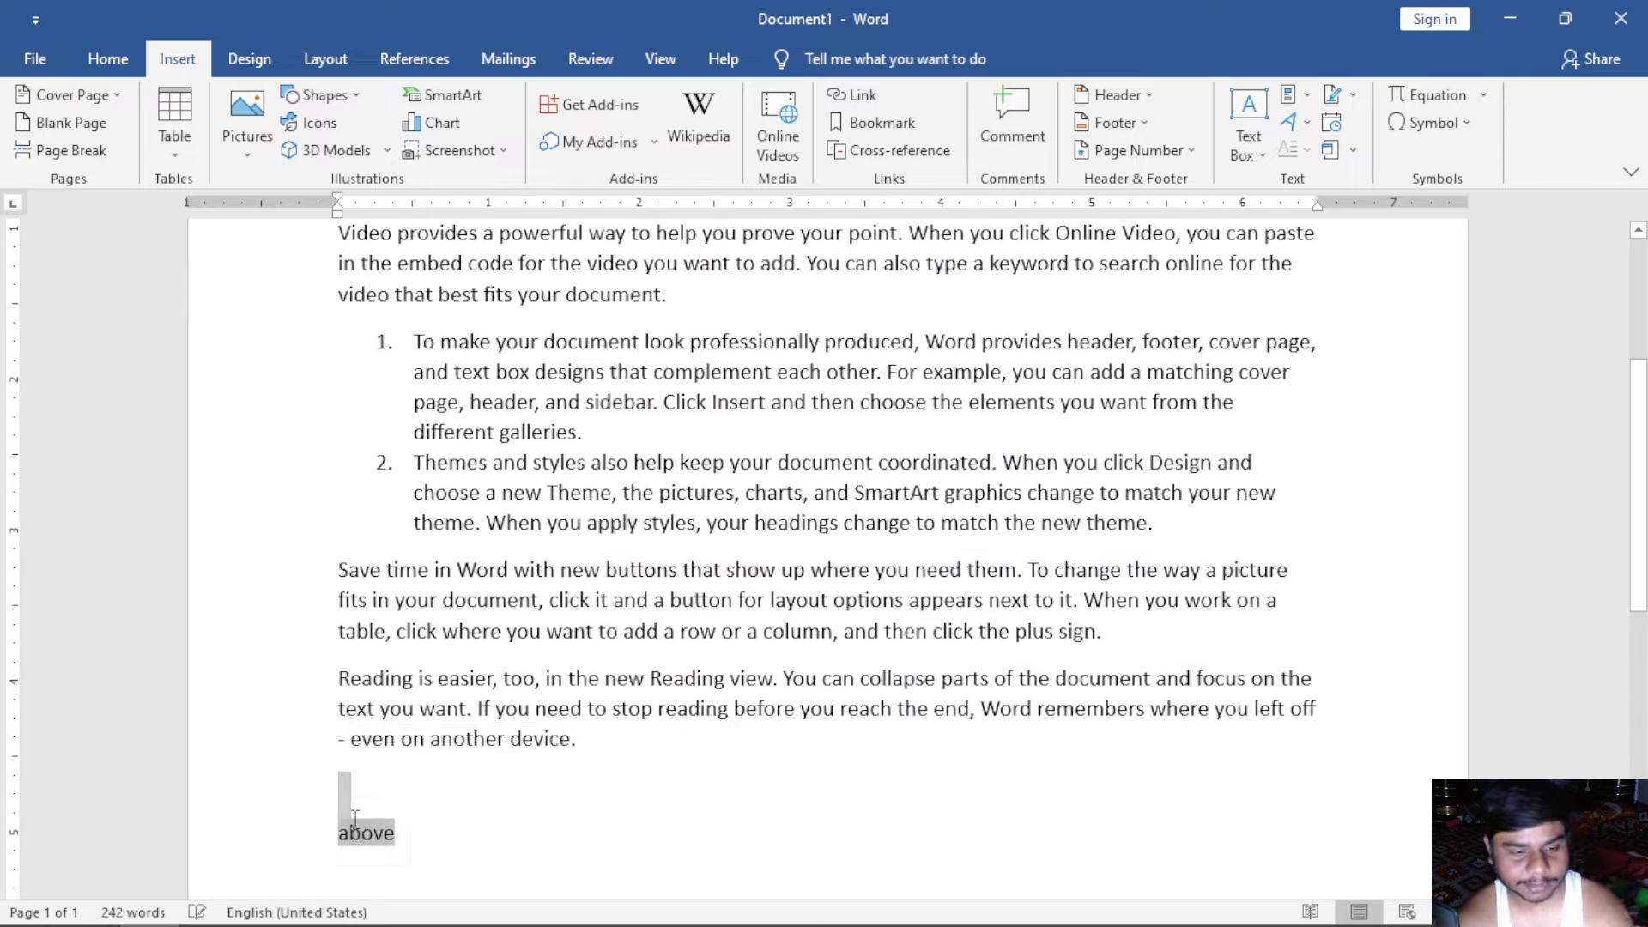
key("BackSpace")
scroll(423, 639, "up", 2)
scroll(423, 640, "up", 1)
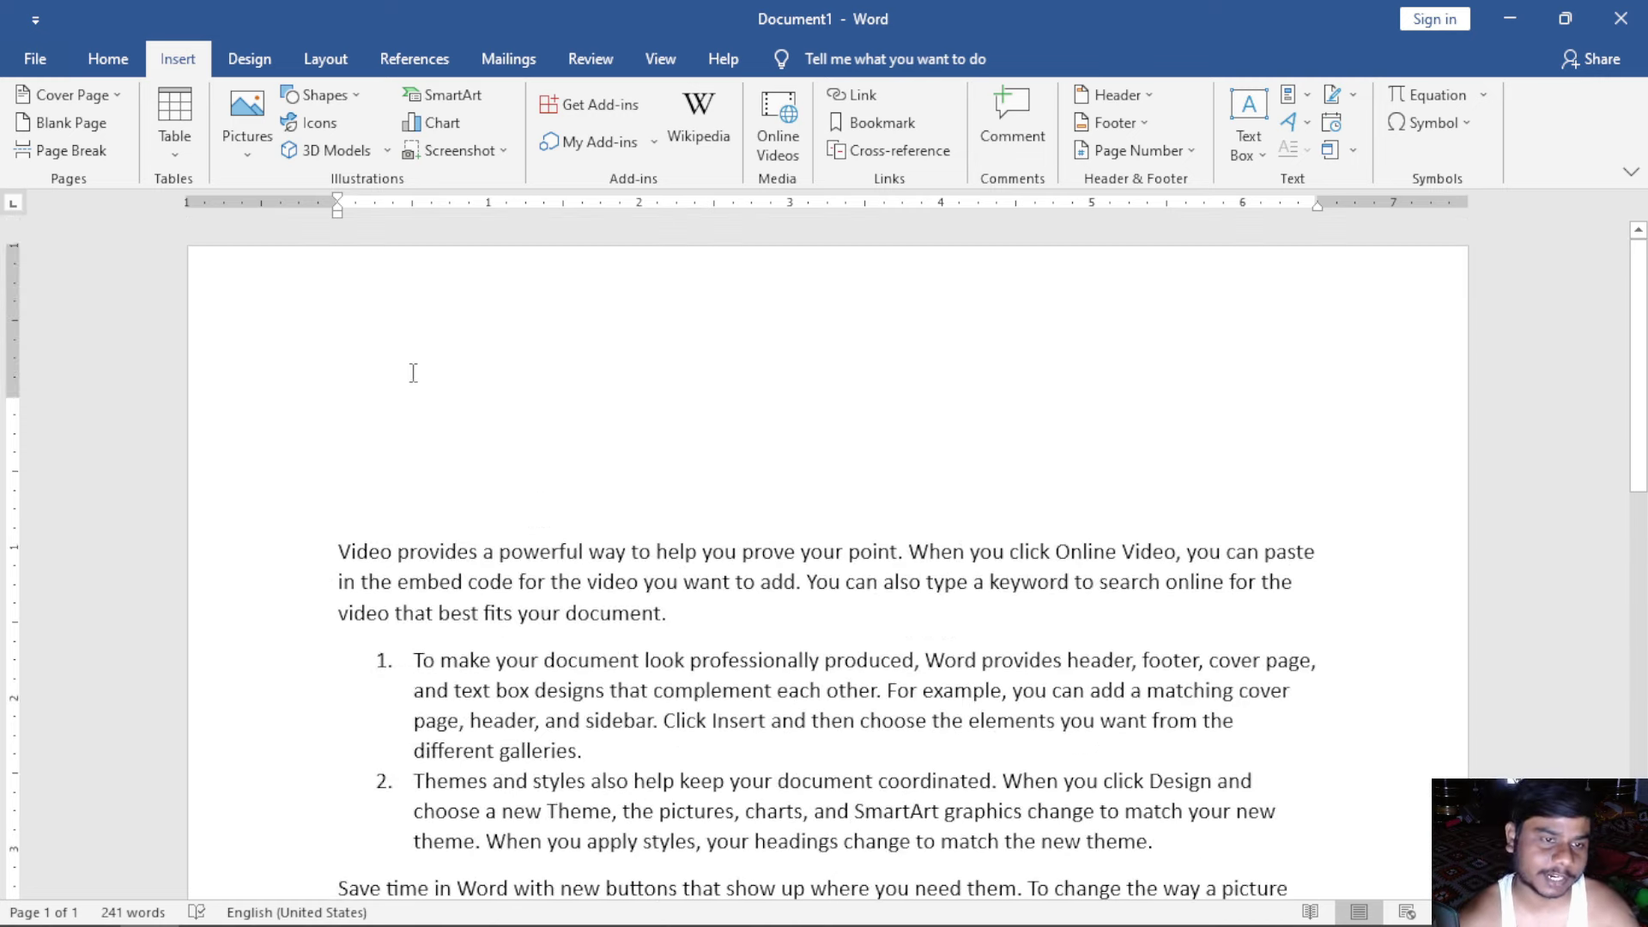
Step: Insert a page-number reference with above/below wording, then turn that option back off
left_click(375, 338)
left_click(892, 150)
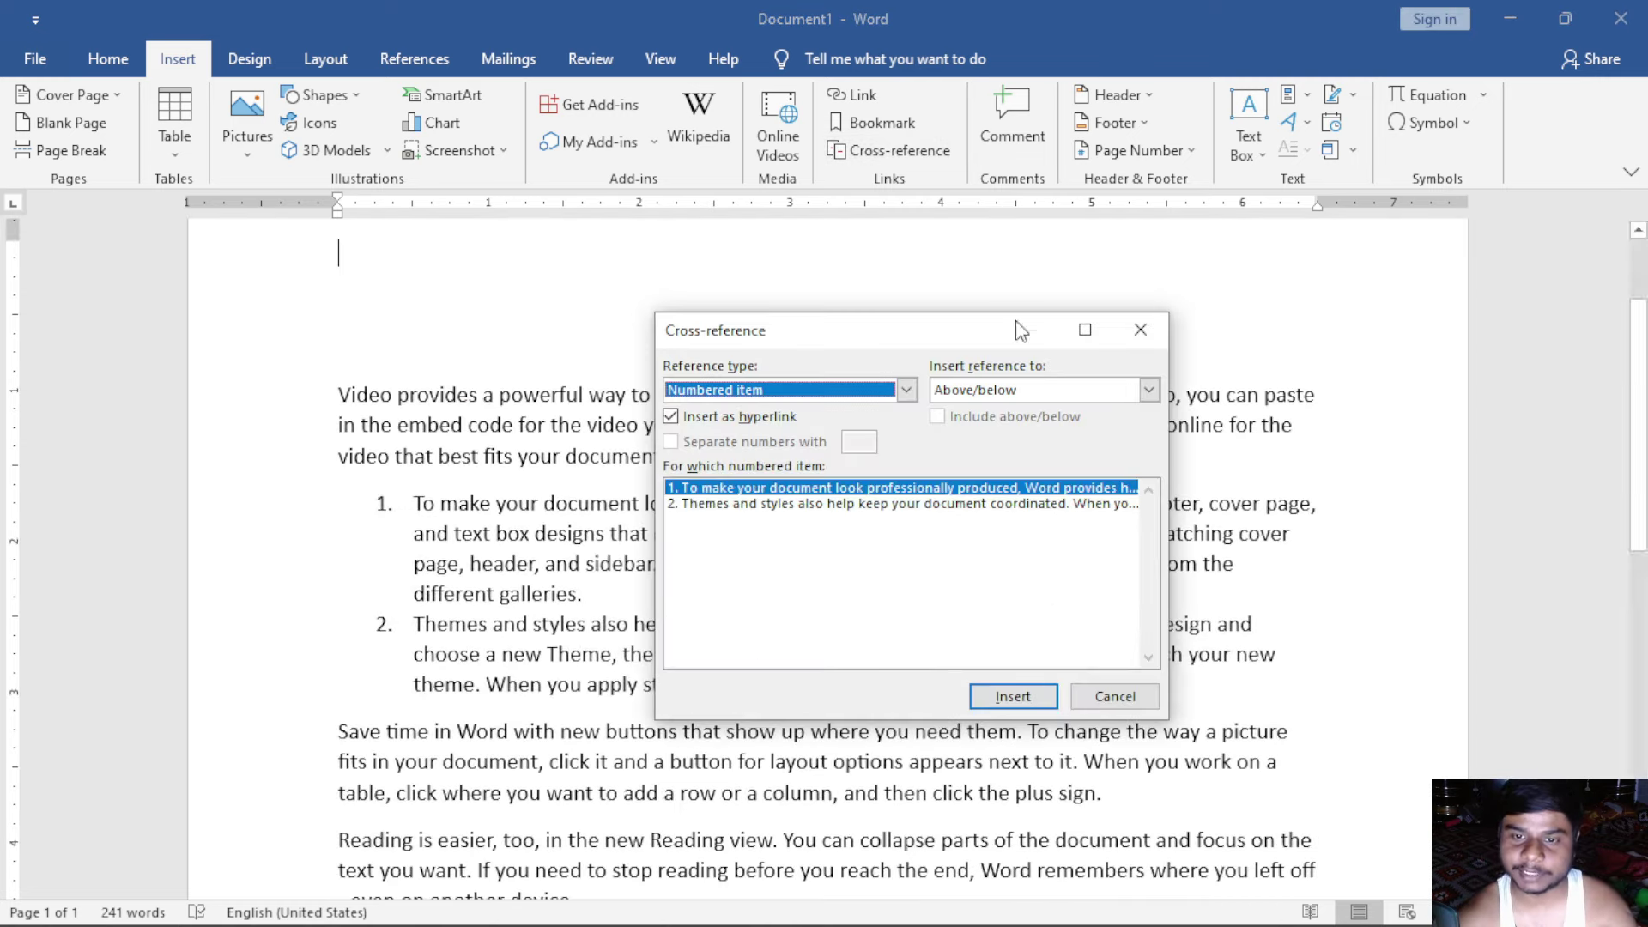
left_click(1149, 389)
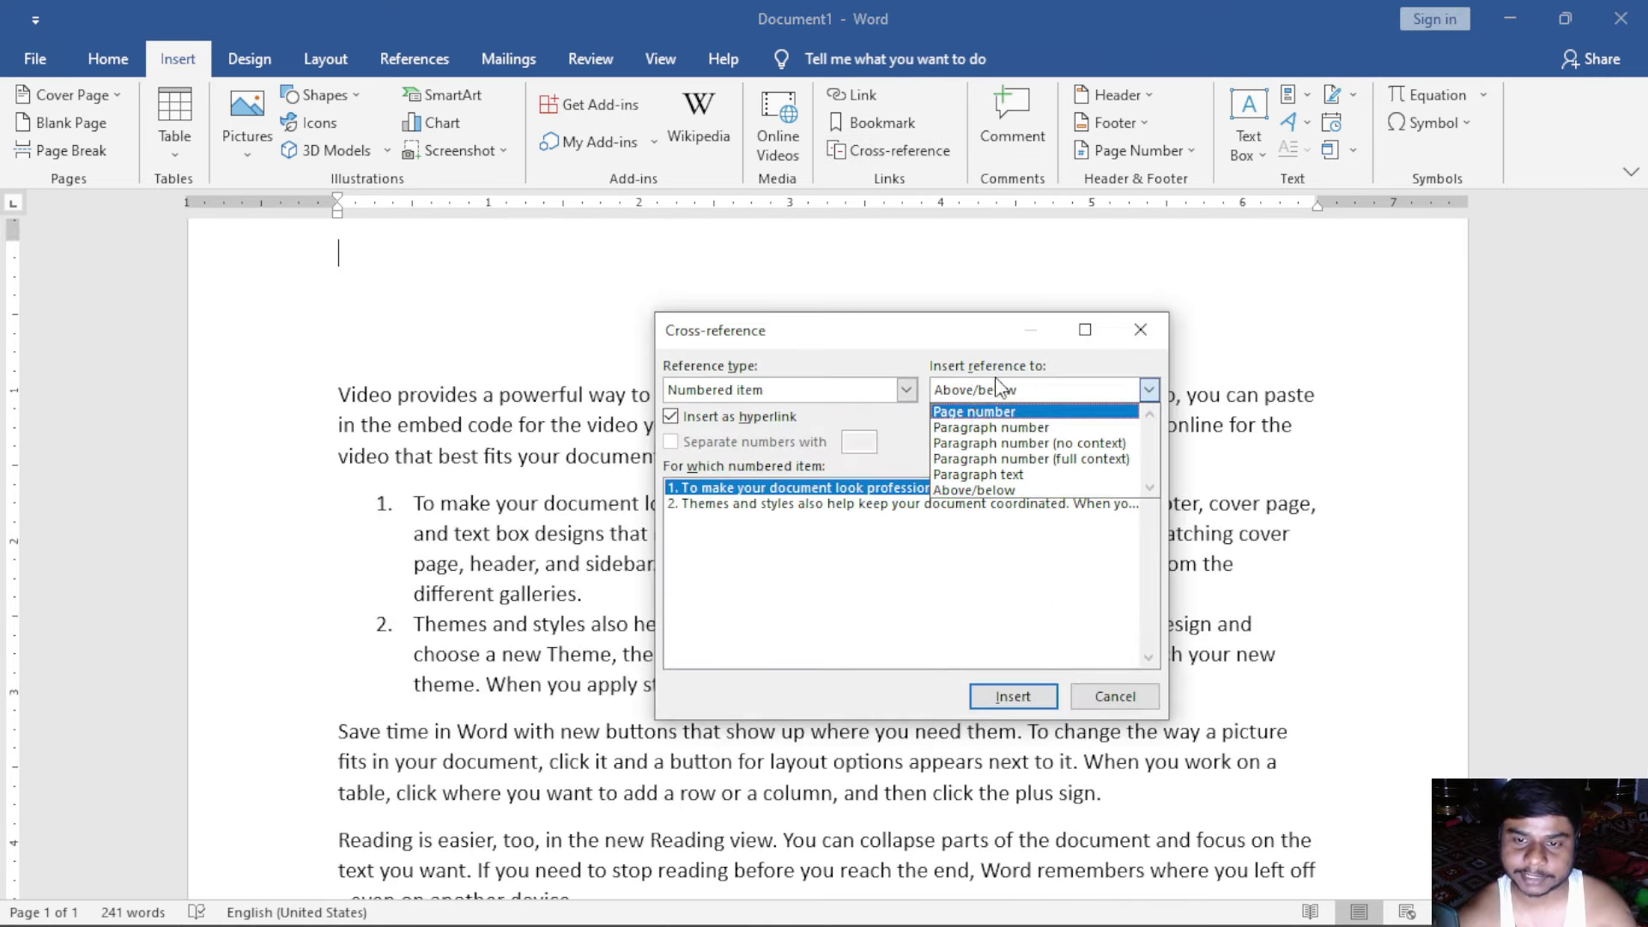
left_click(1000, 389)
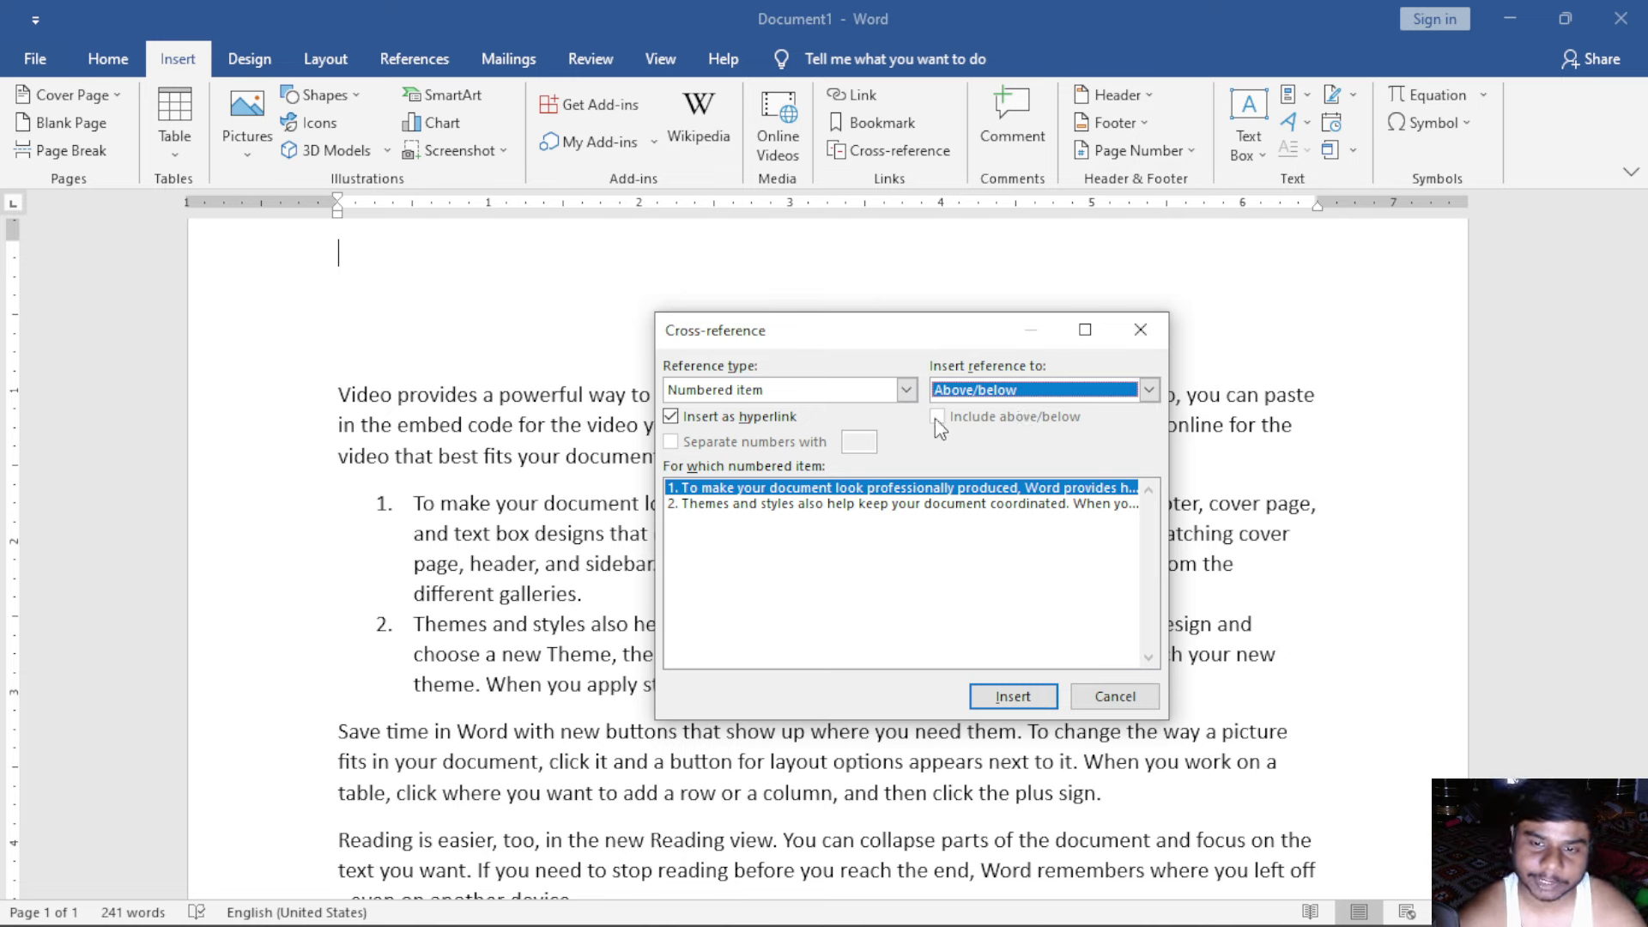
left_click(1043, 397)
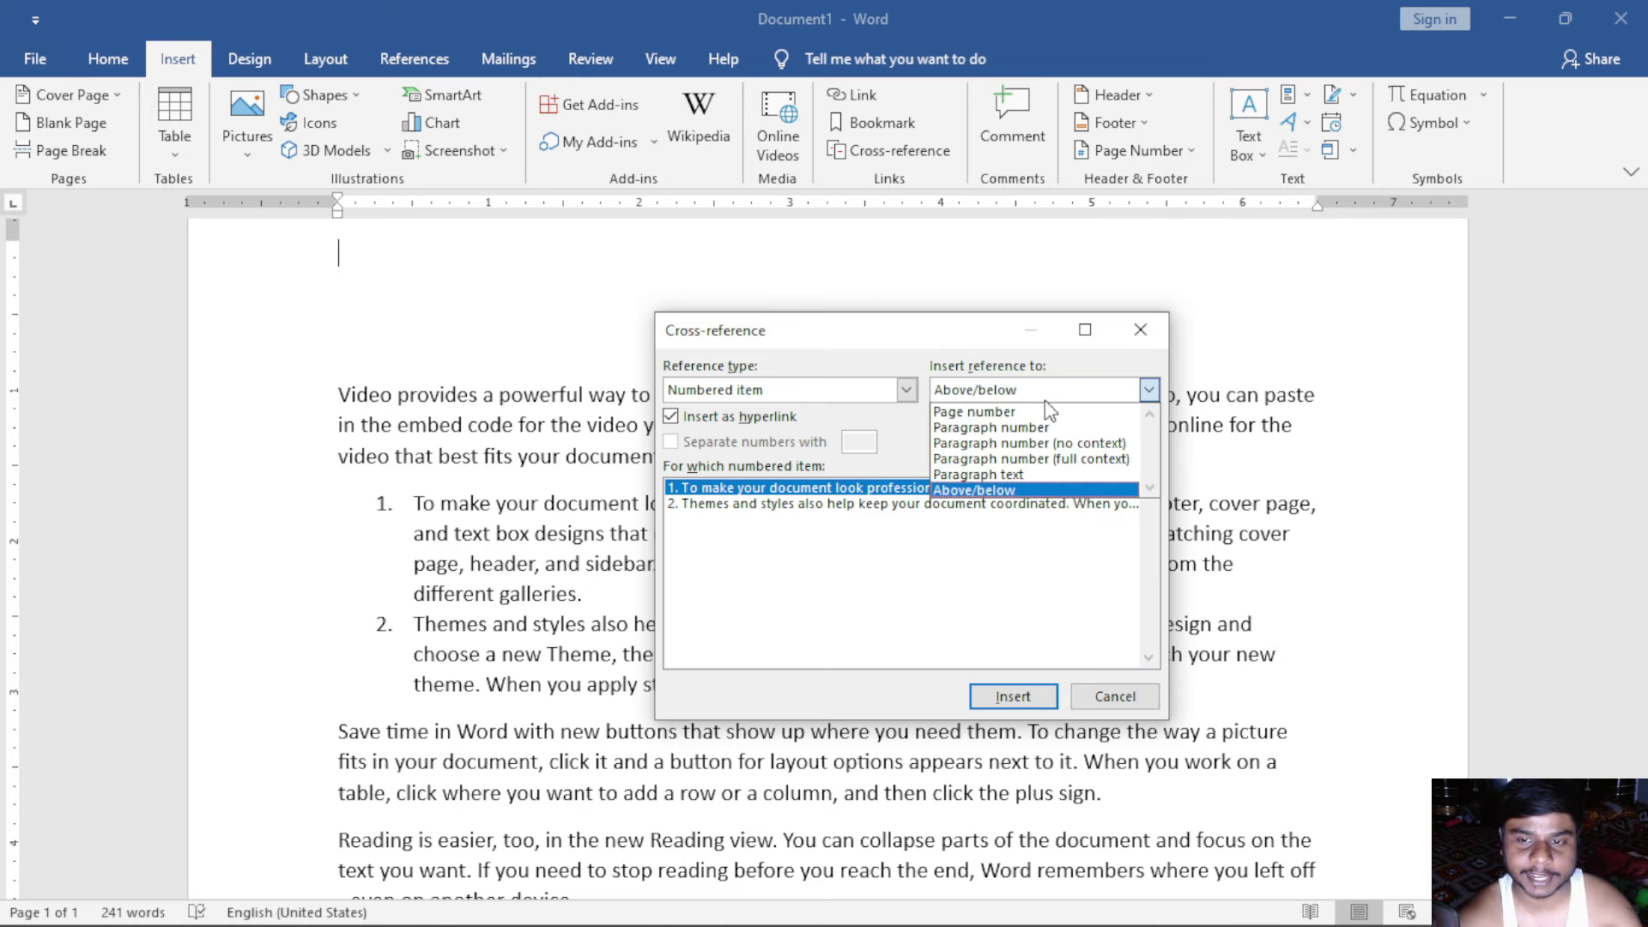
left_click(1022, 410)
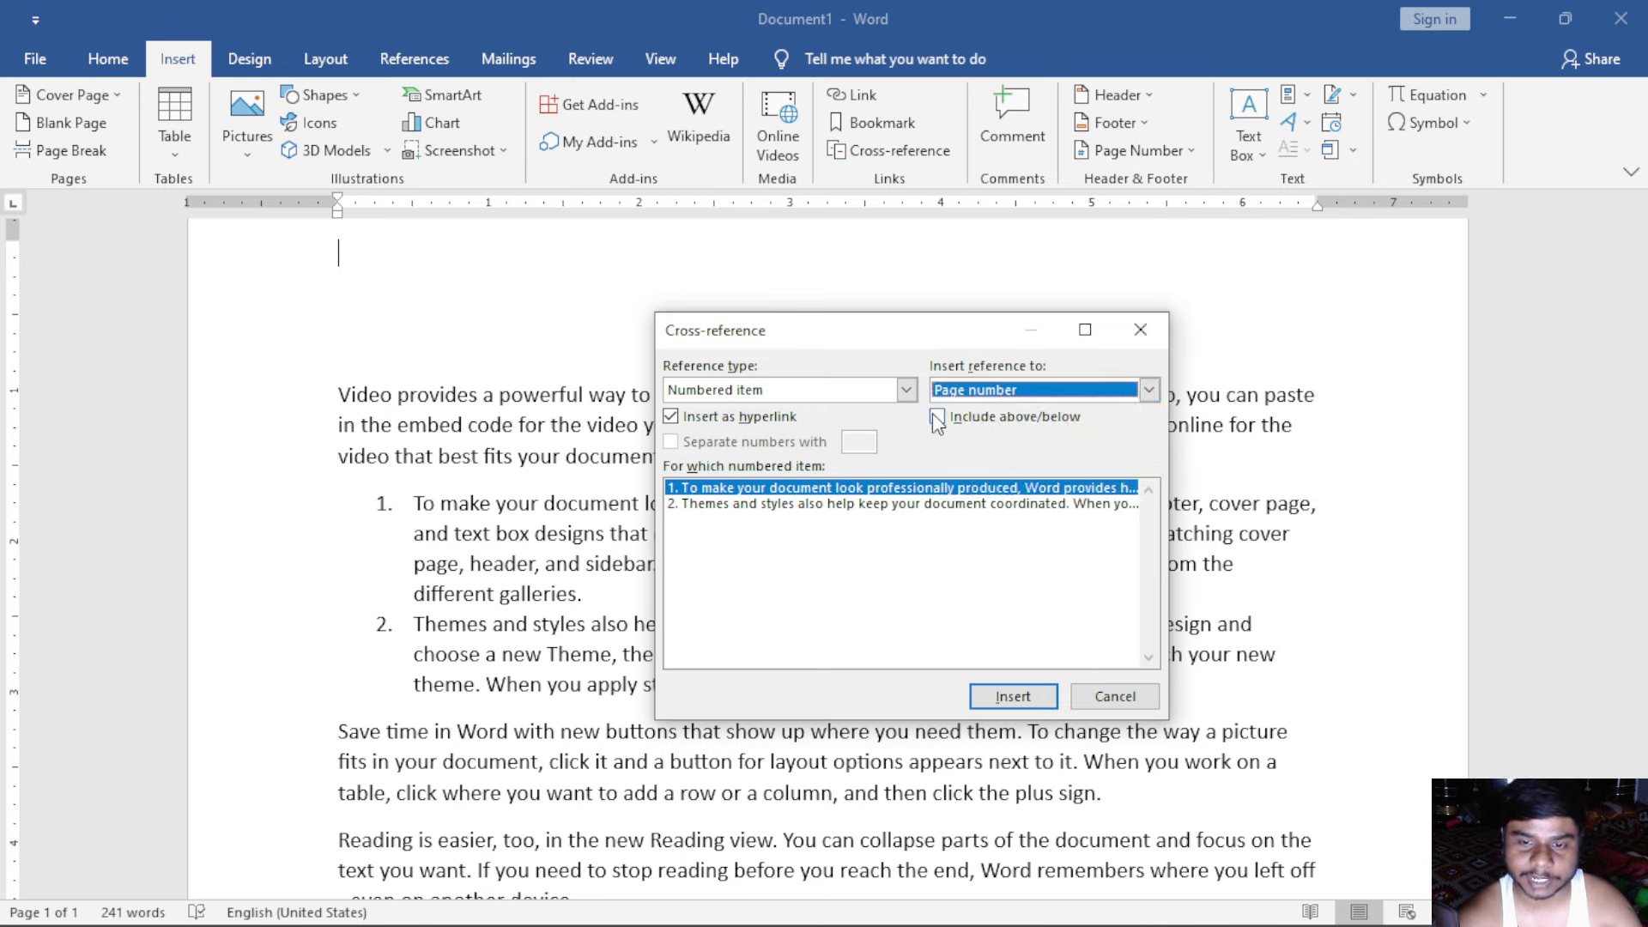
left_click(938, 417)
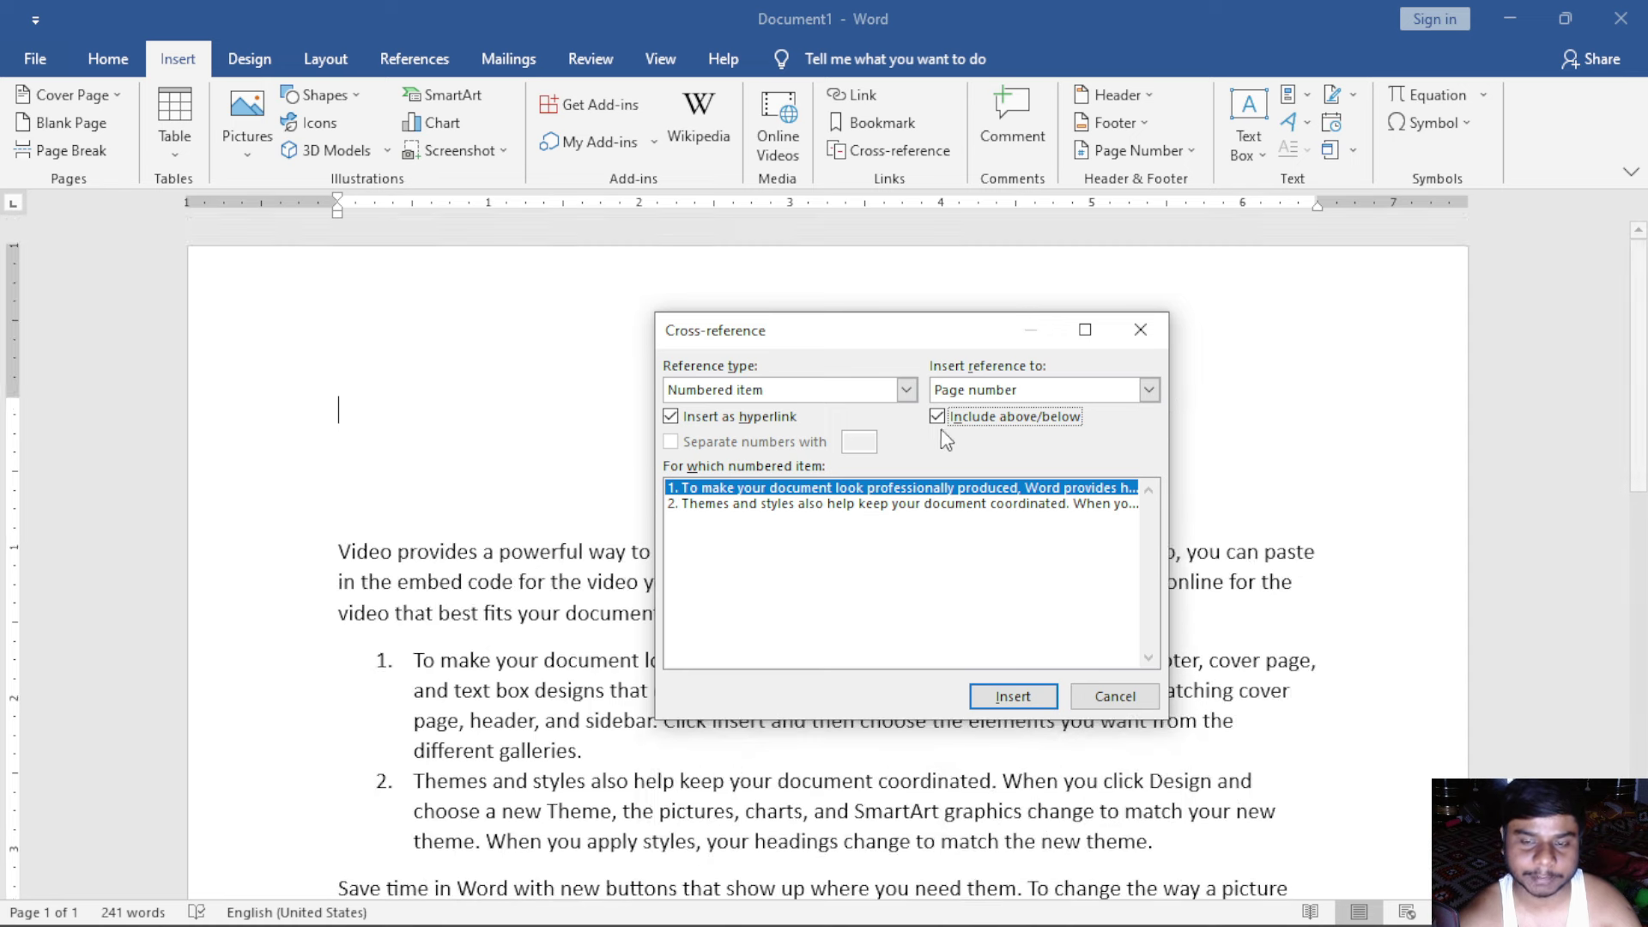
left_click(1021, 698)
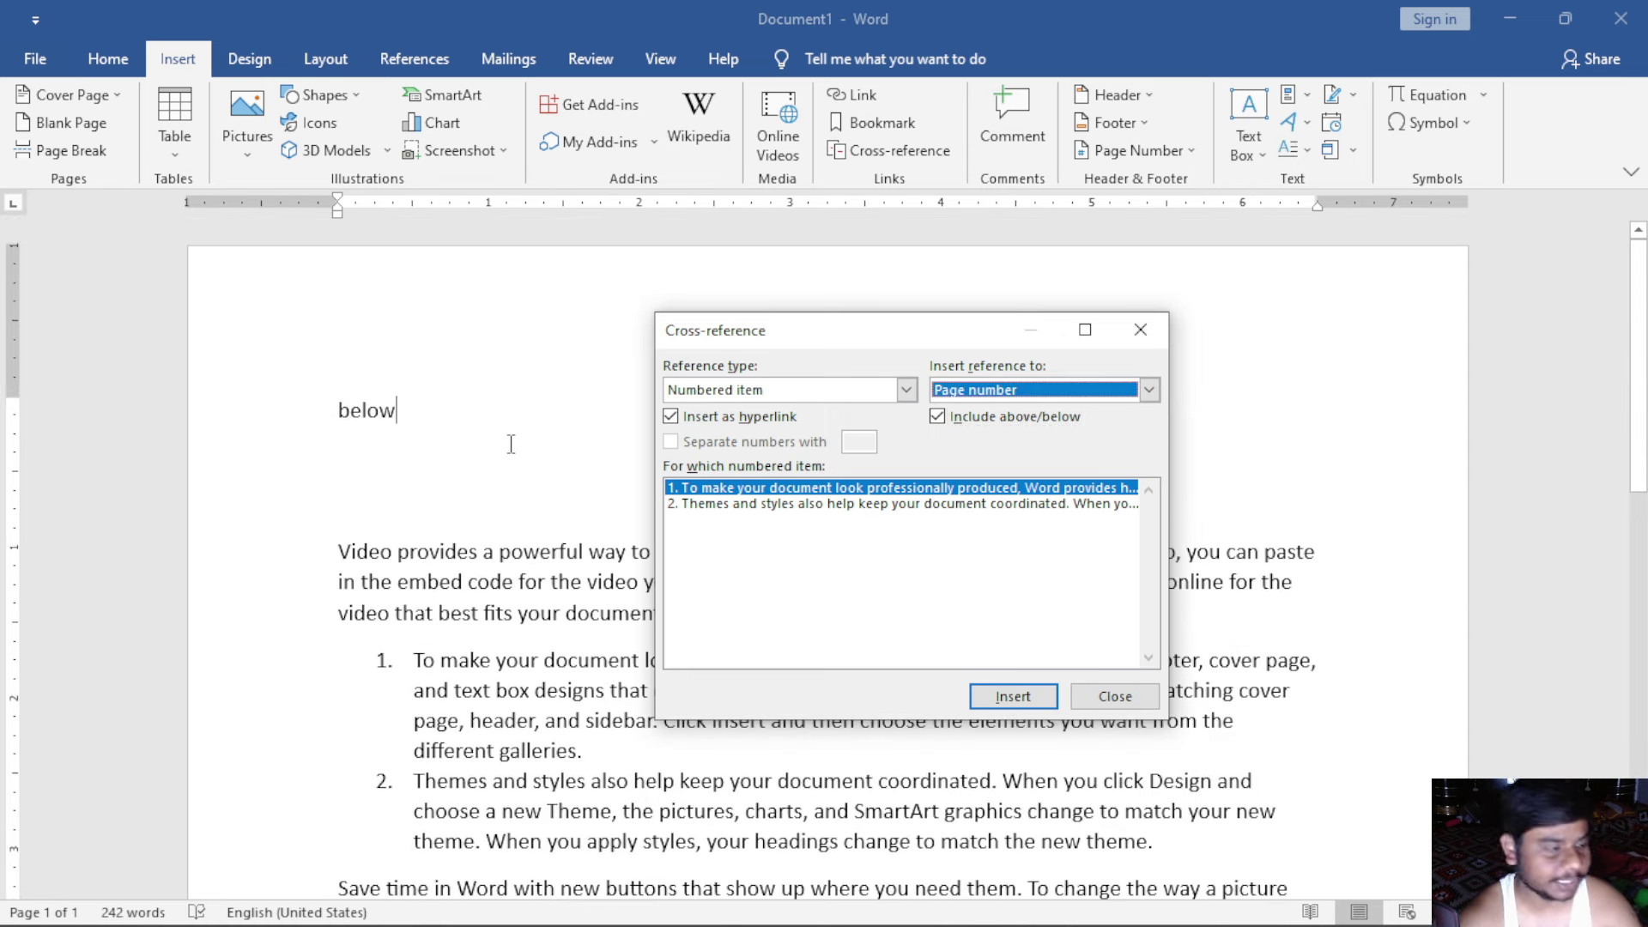
left_click(1001, 419)
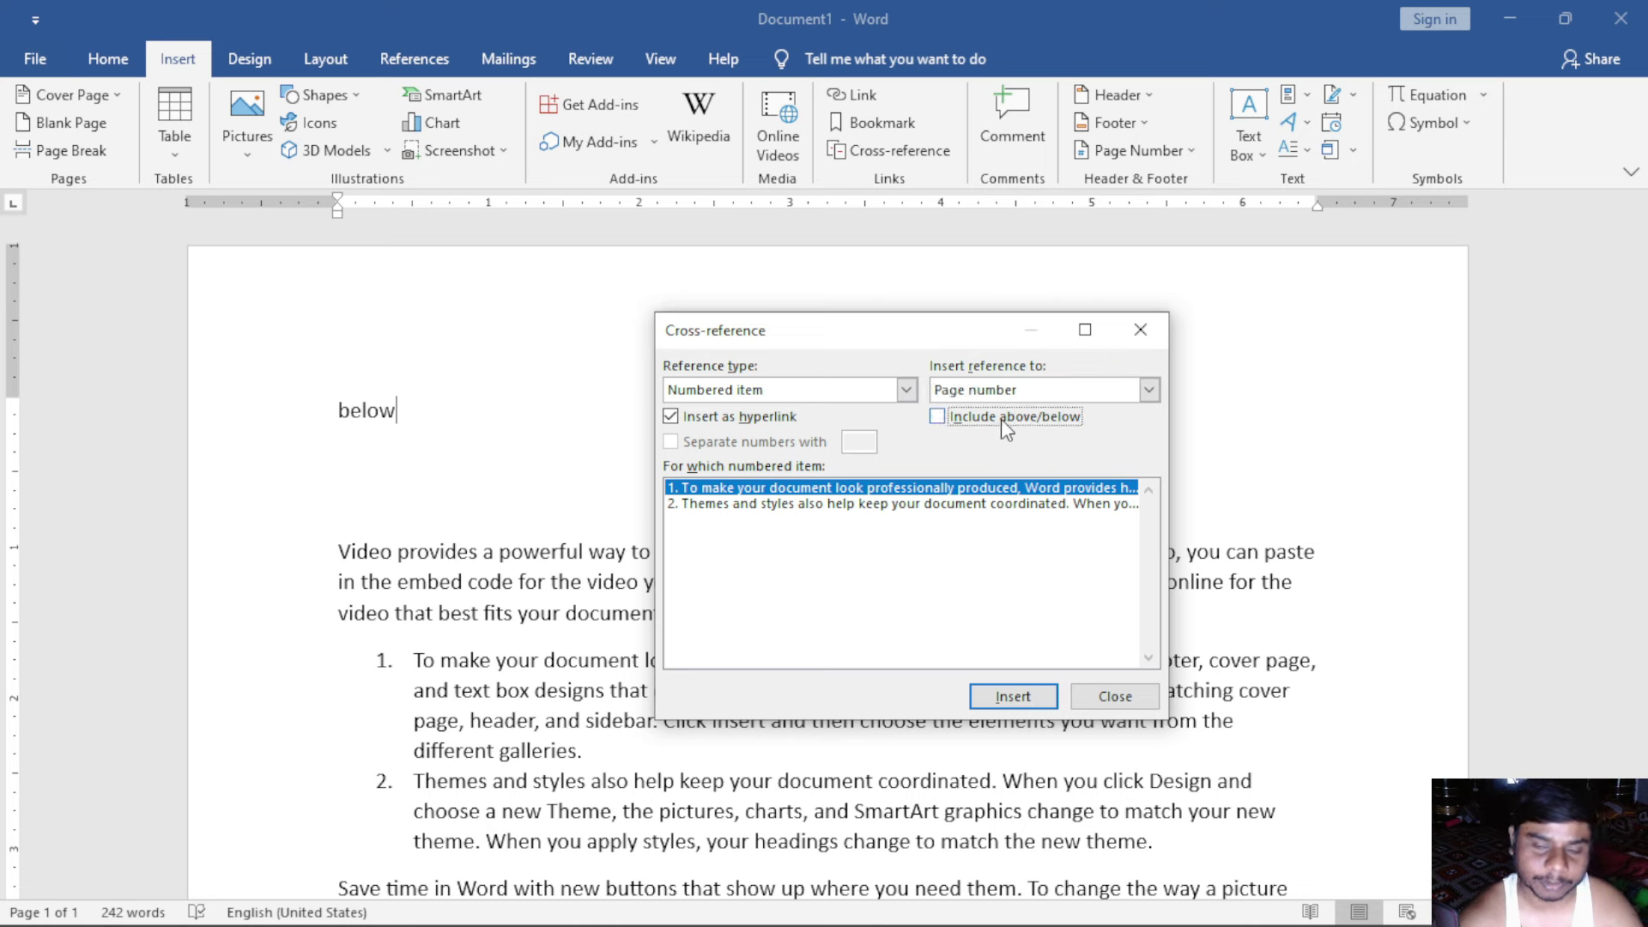
left_click(1069, 390)
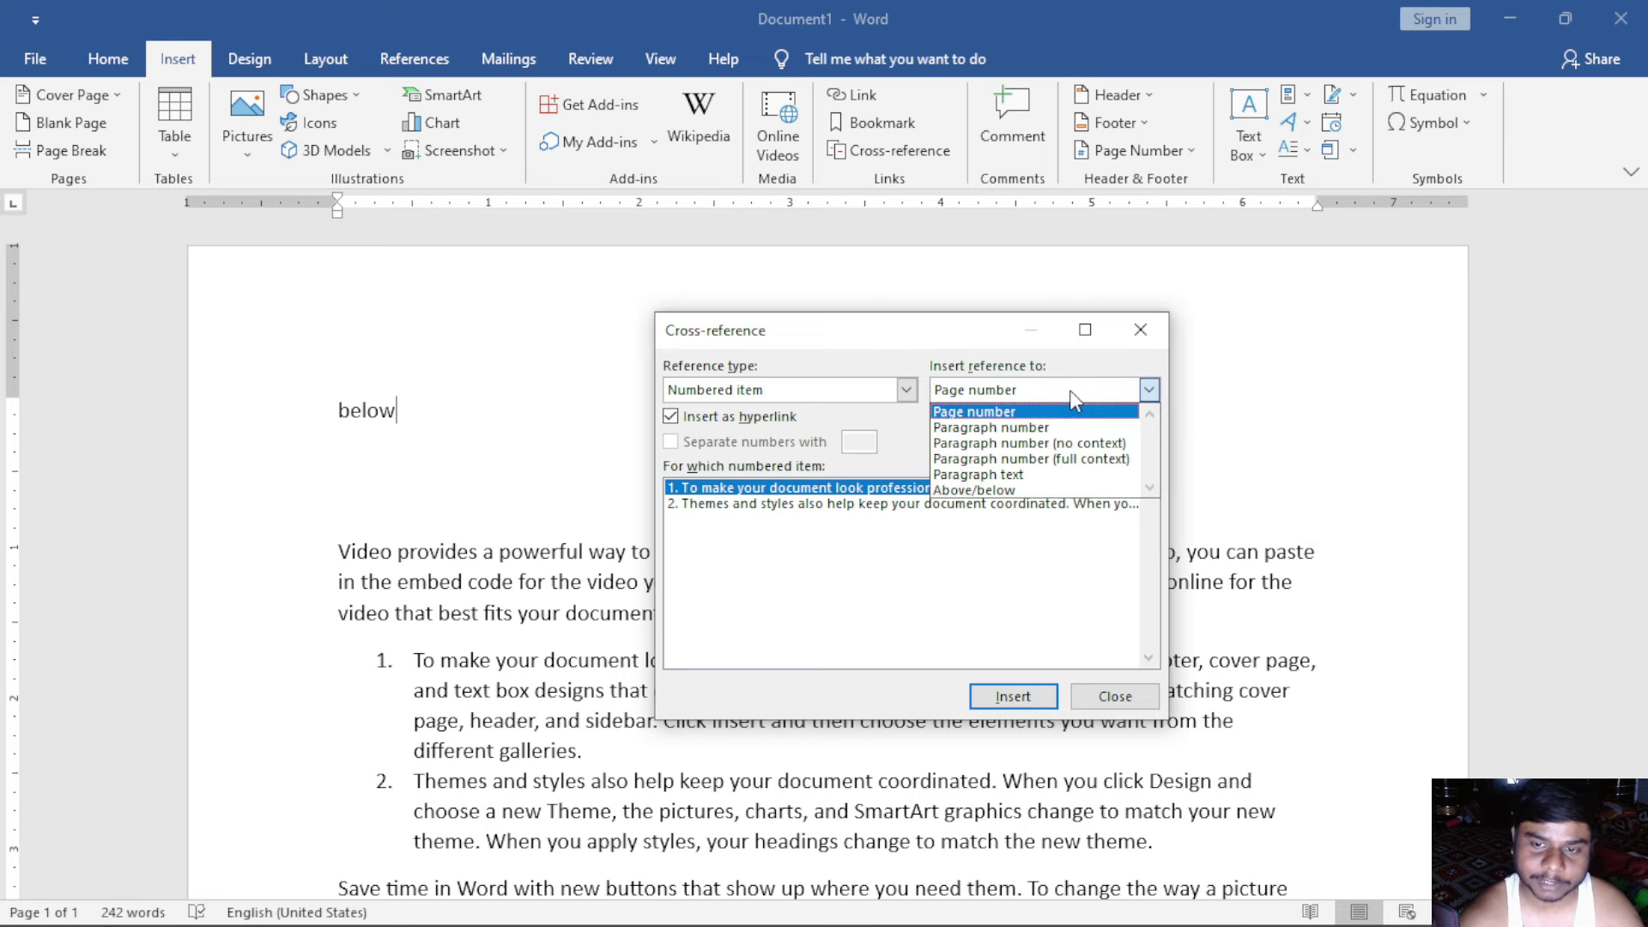
left_click(1006, 336)
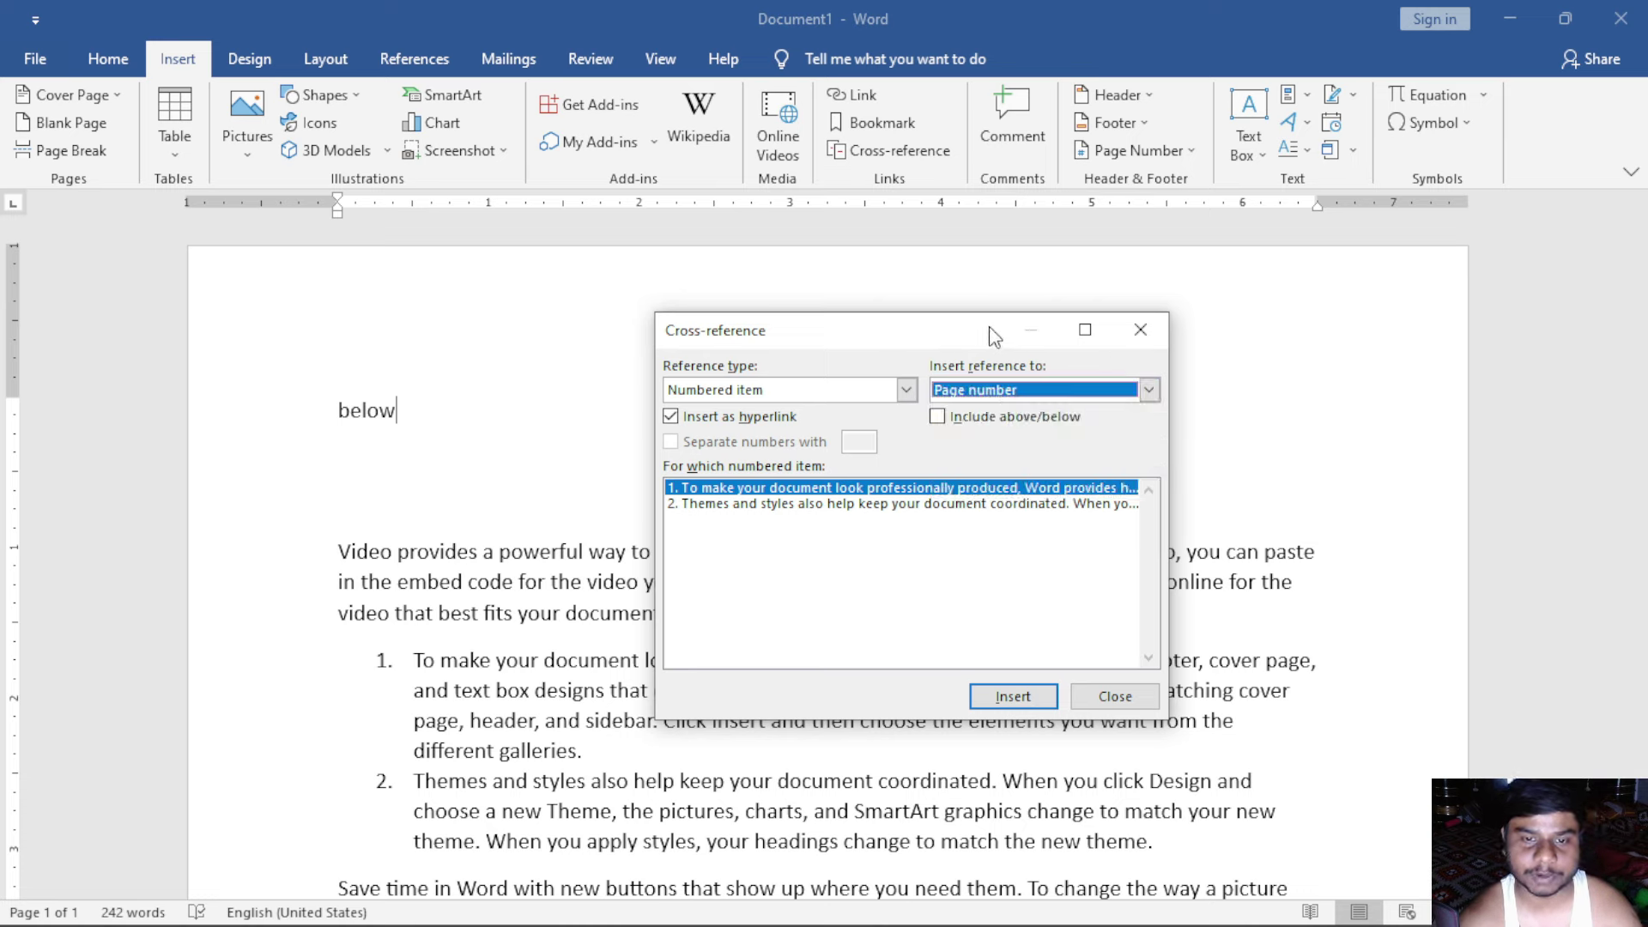
Step: Set the reference type to Heading, delete 'below', and break 'Video' onto its own line
left_click(771, 388)
left_click(767, 429)
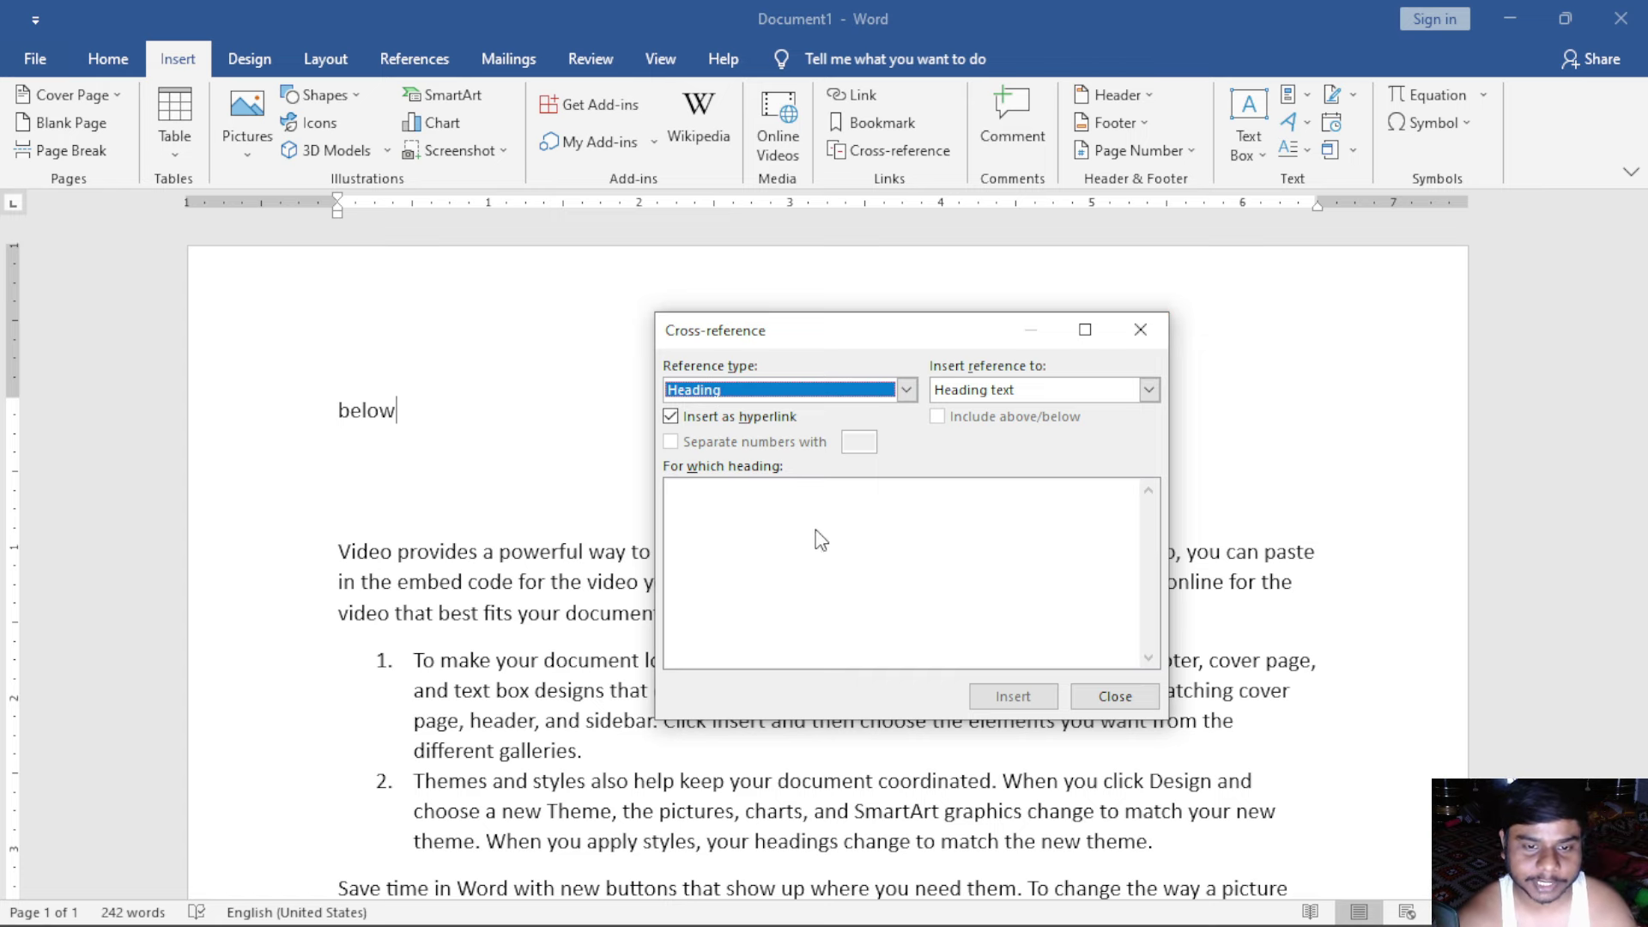
left_click(1141, 330)
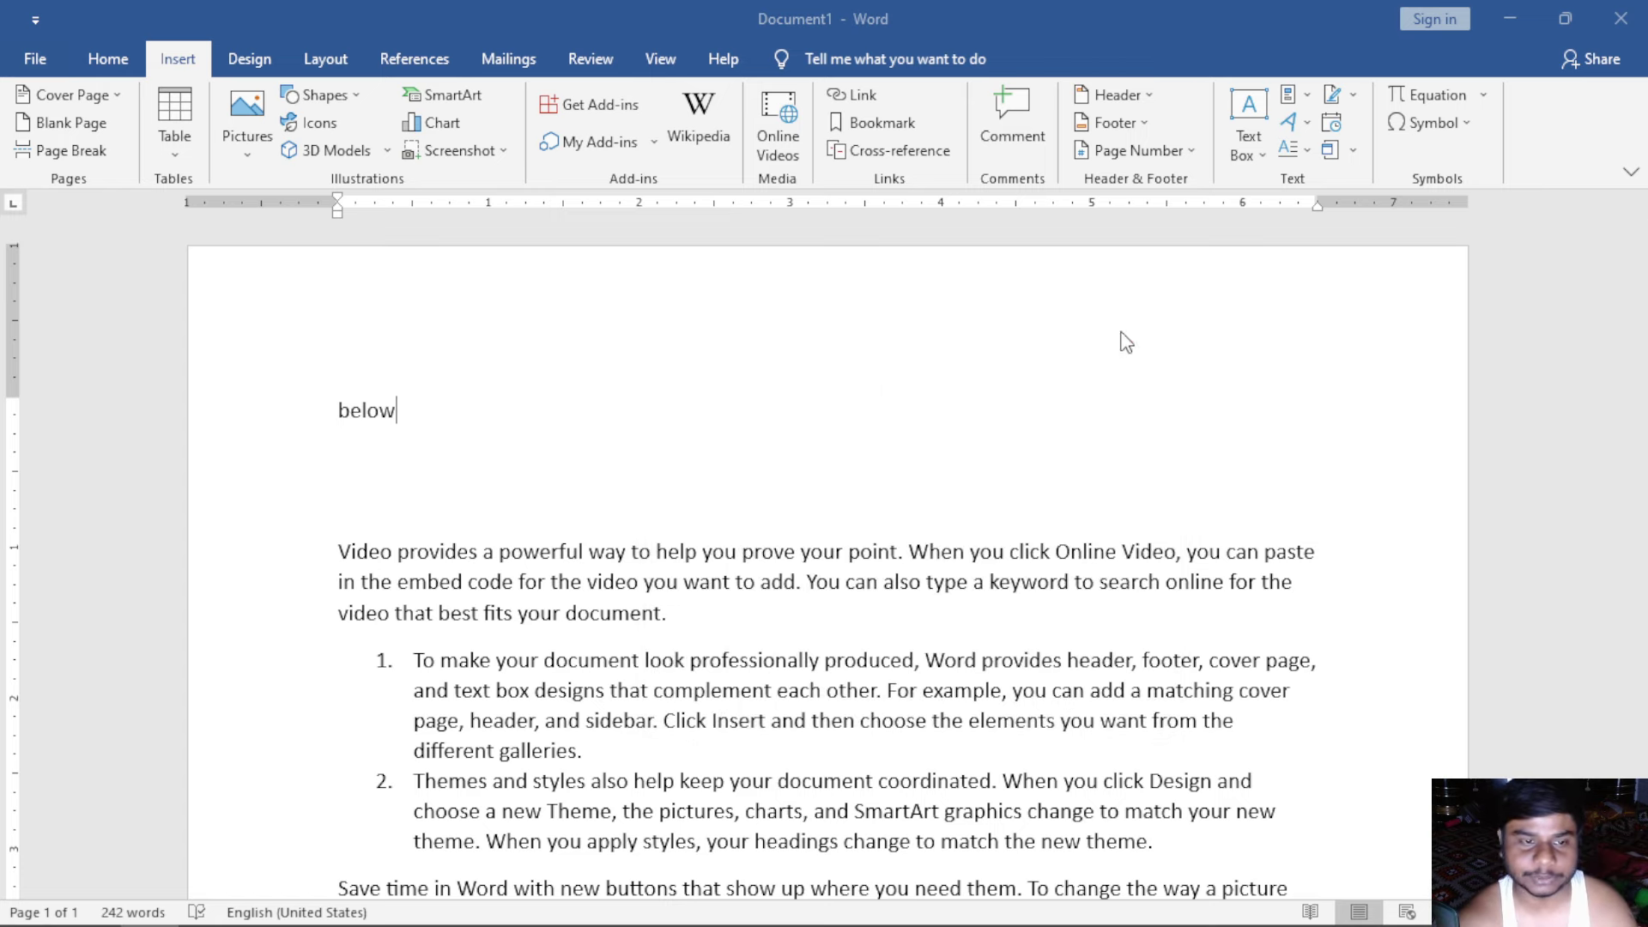
double_click(341, 410)
key("BackSpace")
key("BackSpace")
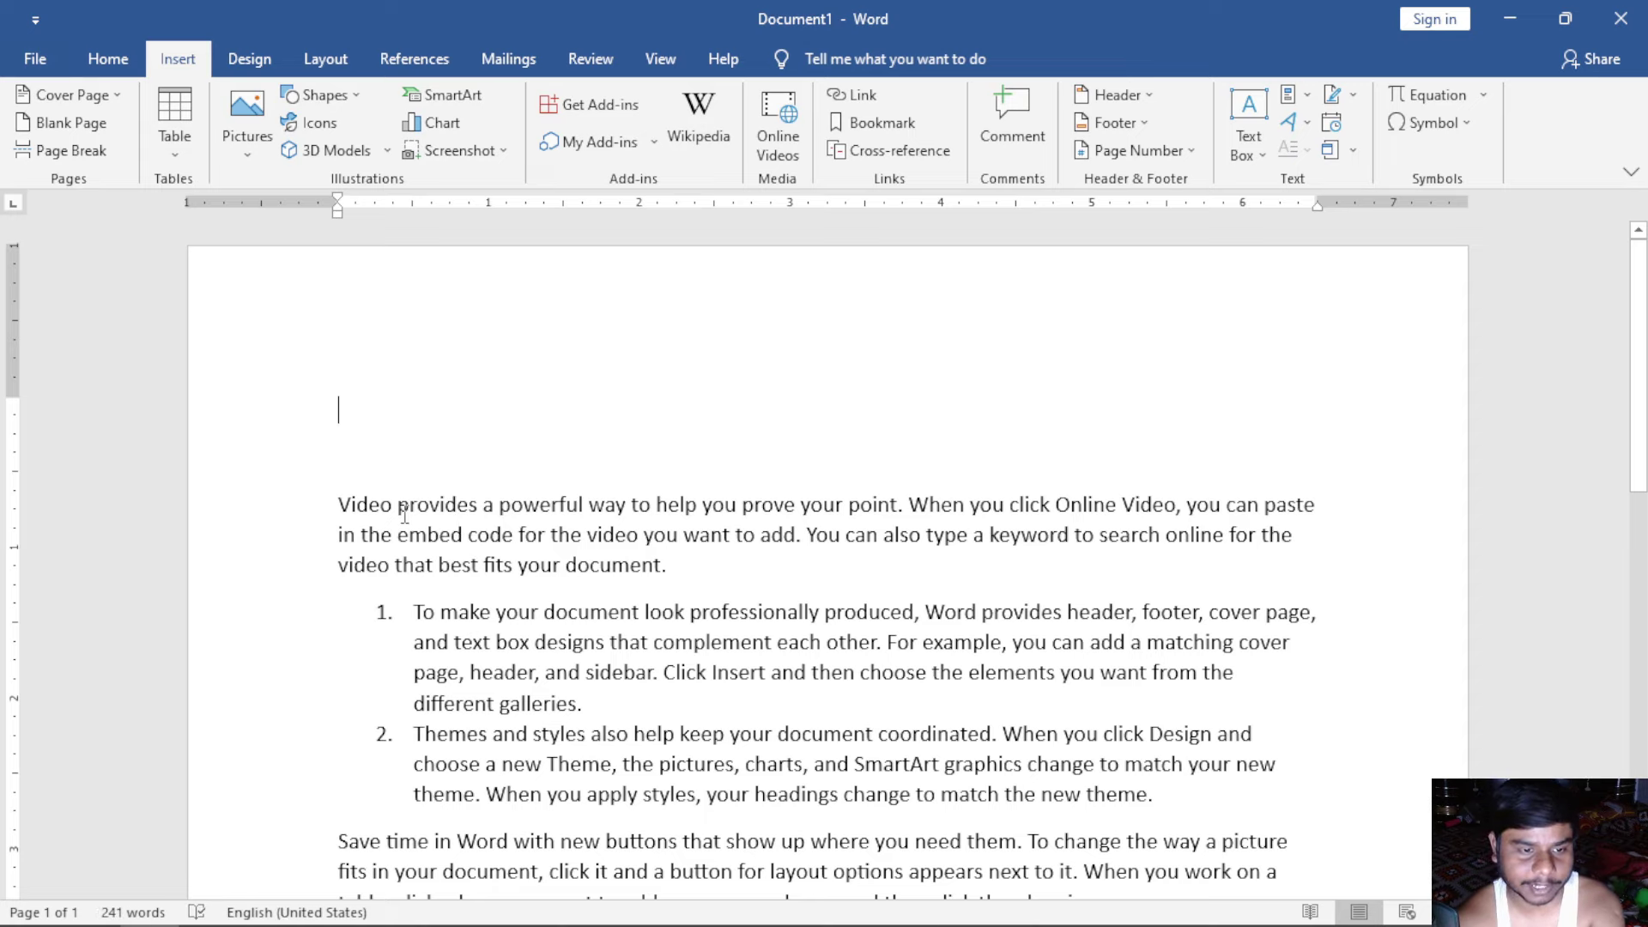
key("Return")
double_click(357, 508)
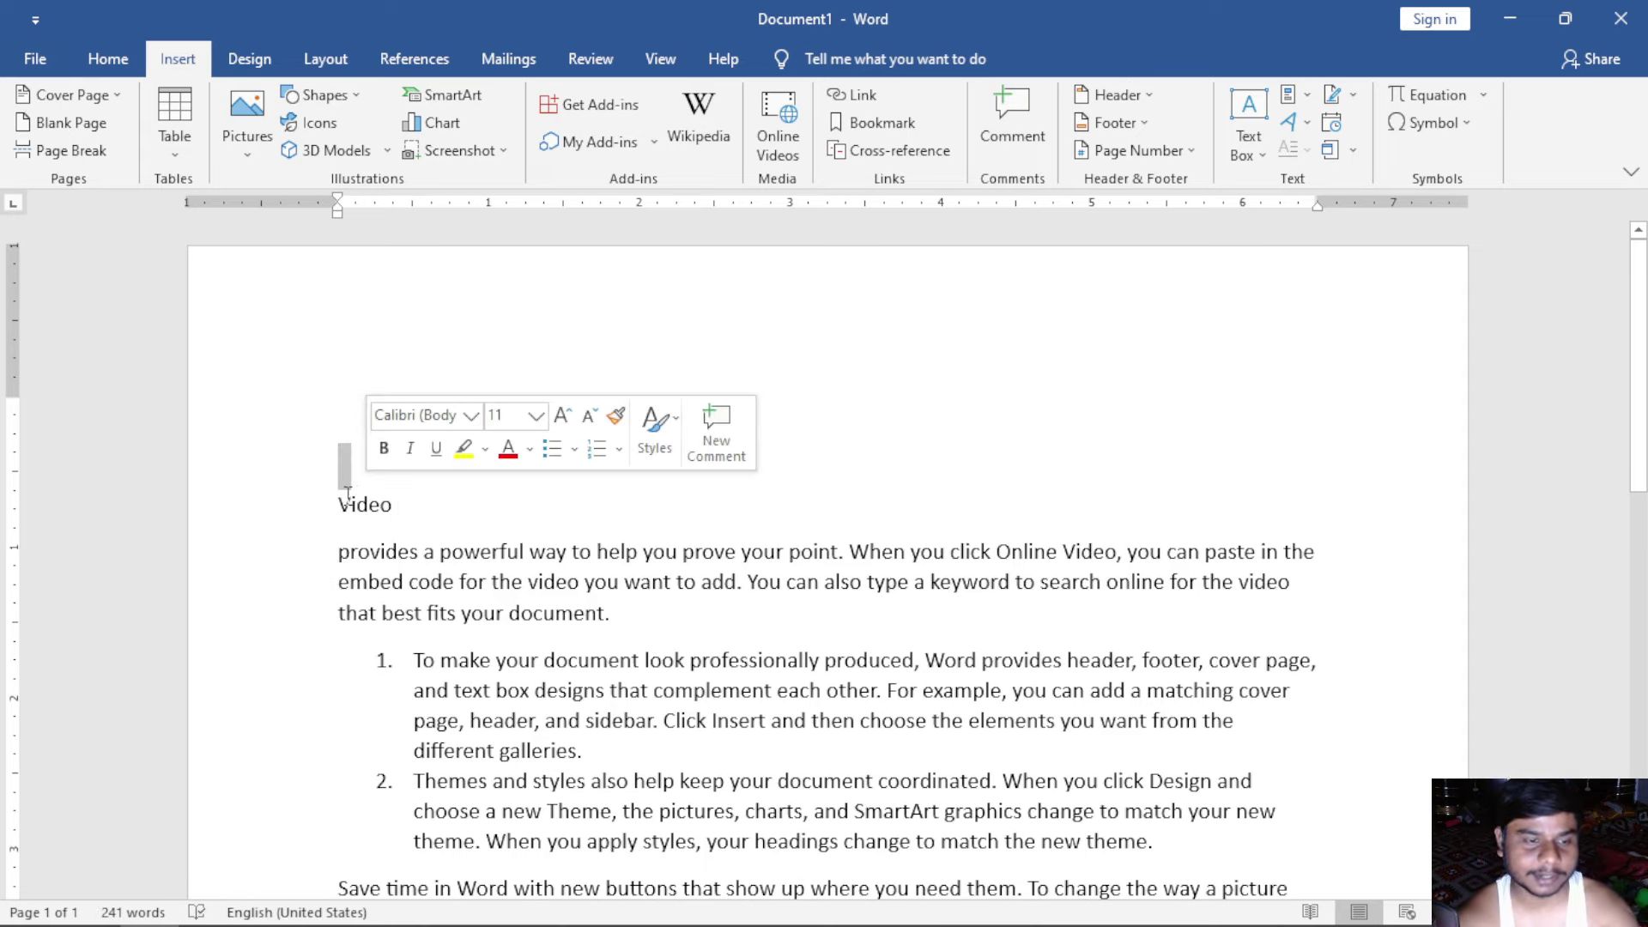
Step: Apply Heading 1 to 'Video' and insert a Heading text cross-reference to it at the top
left_click(107, 59)
left_click(1064, 129)
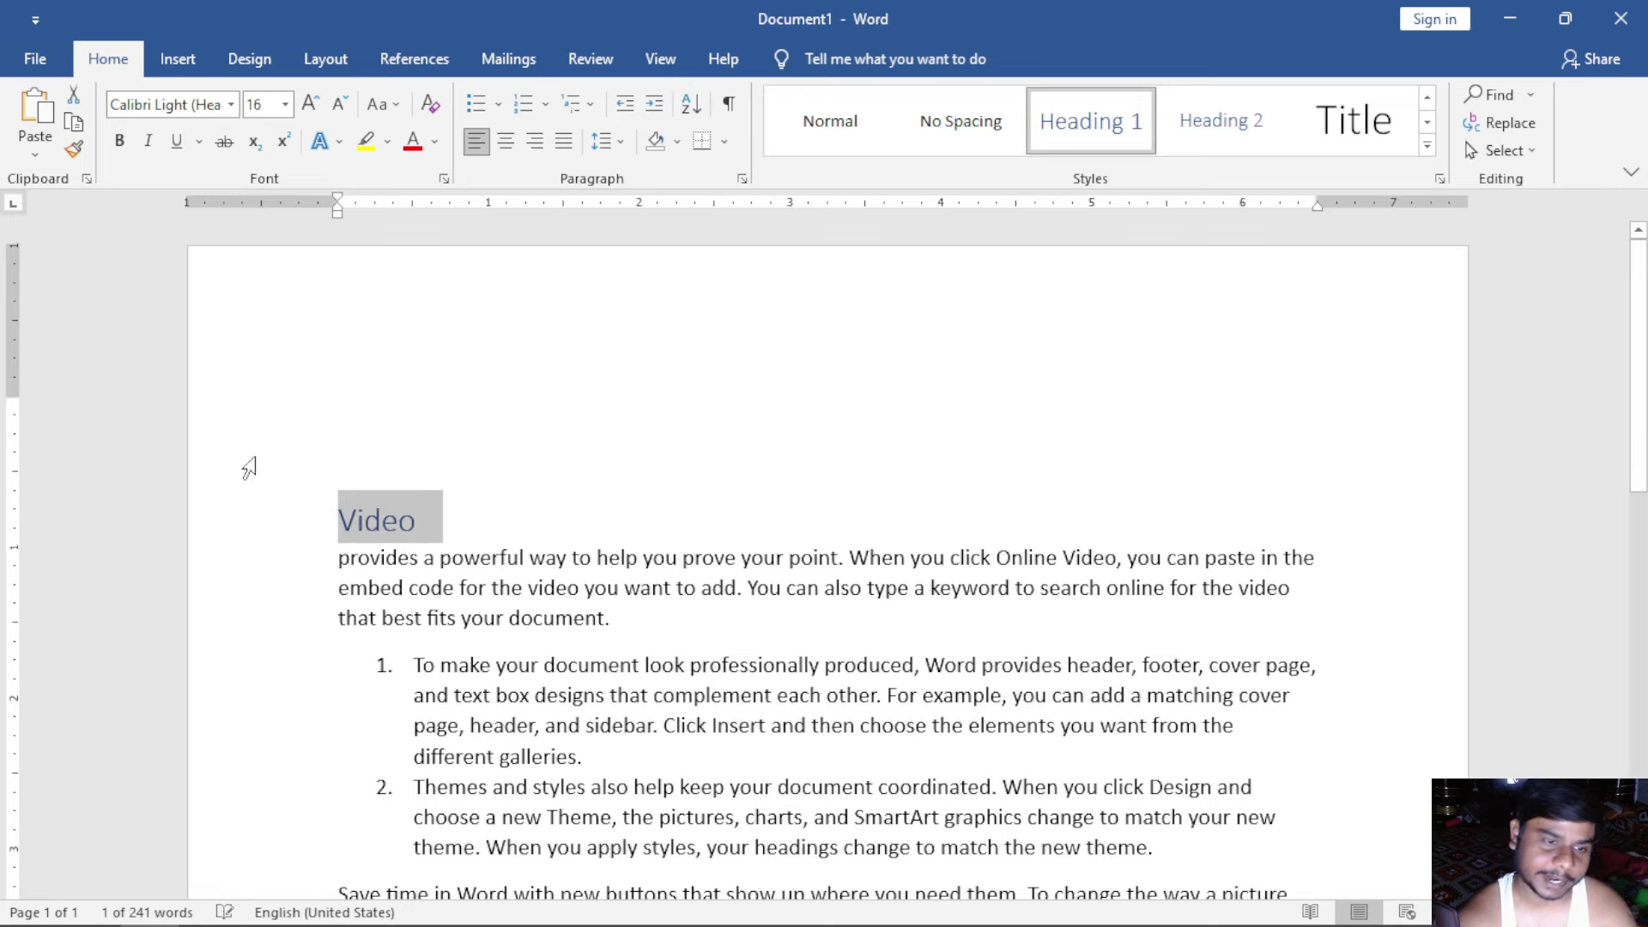
left_click(354, 390)
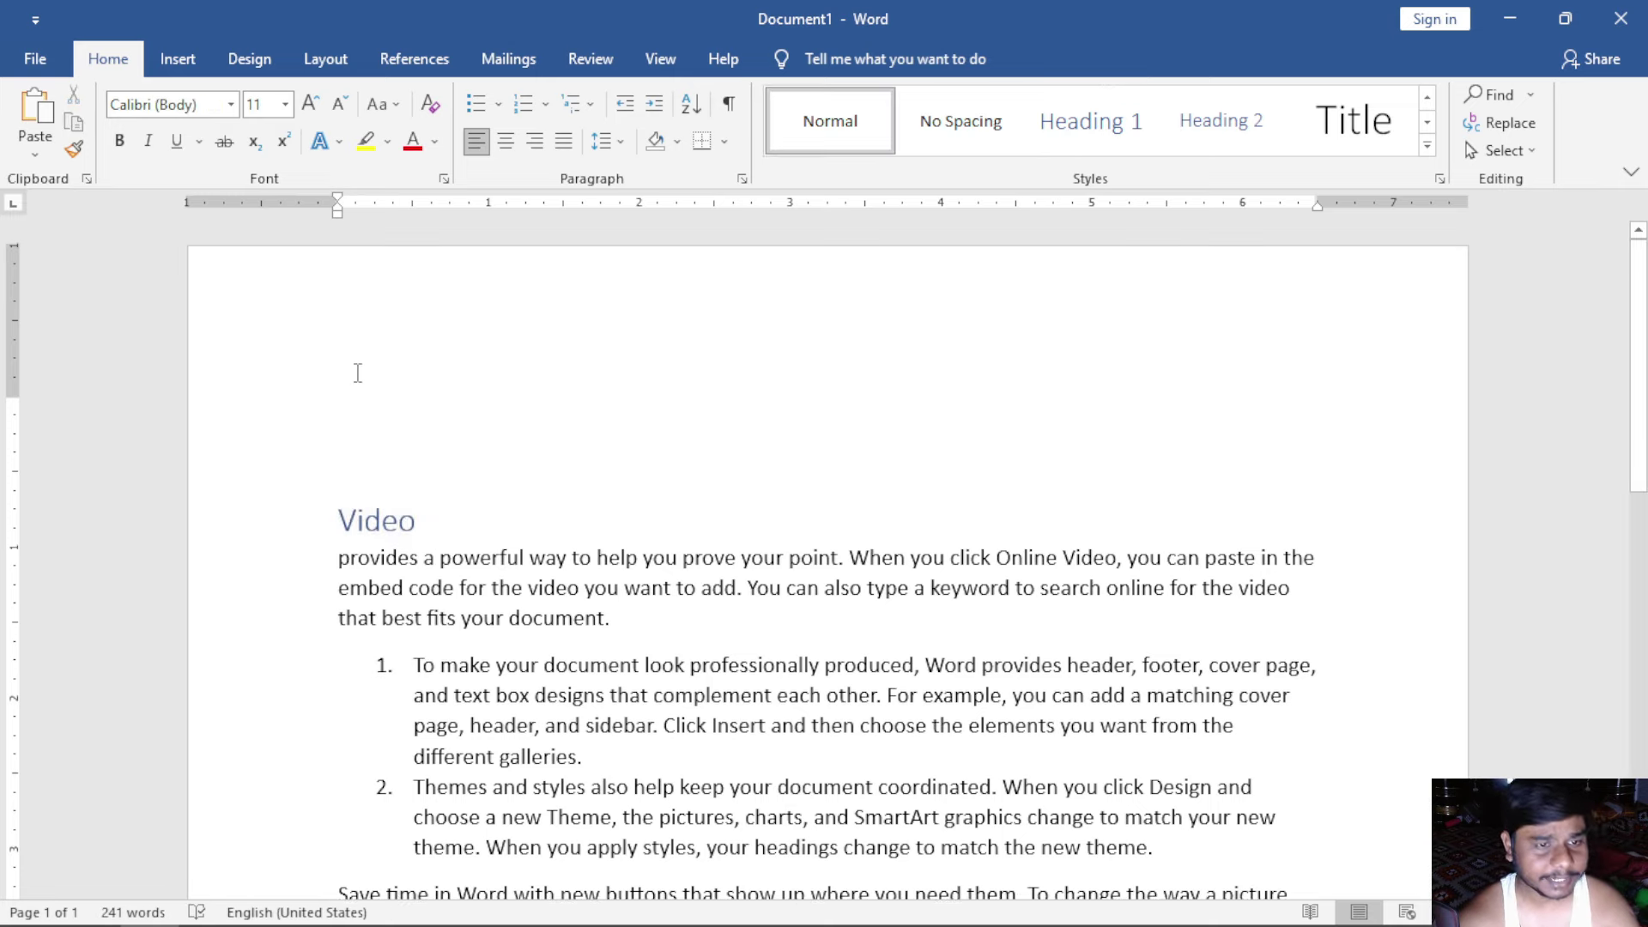
left_click(177, 58)
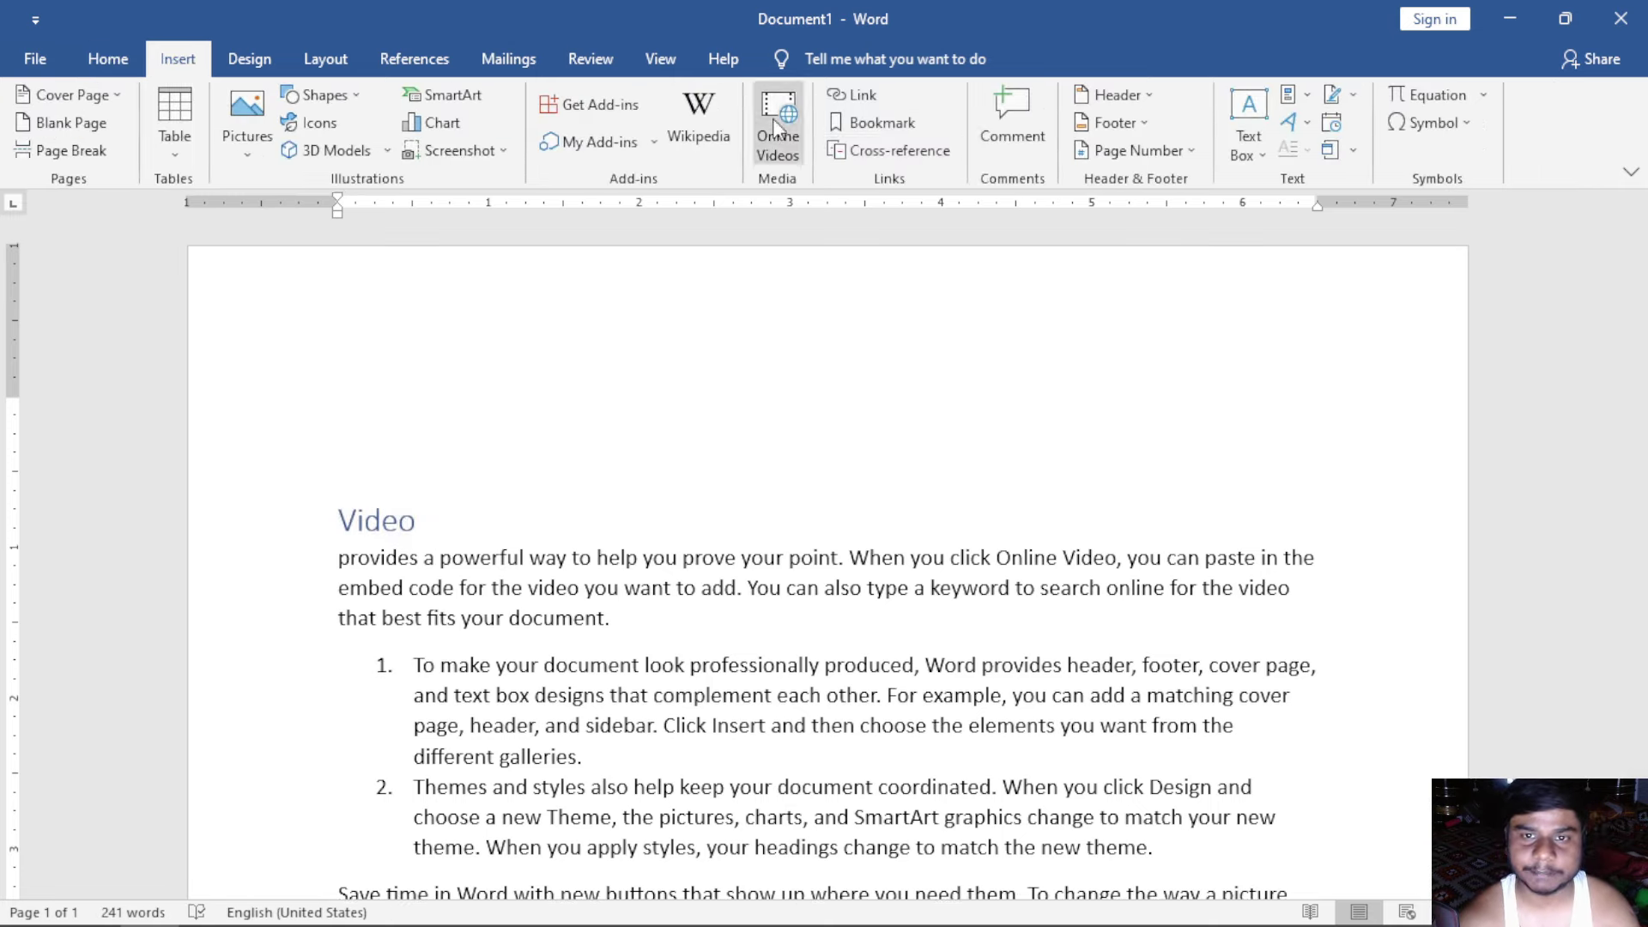
left_click(892, 150)
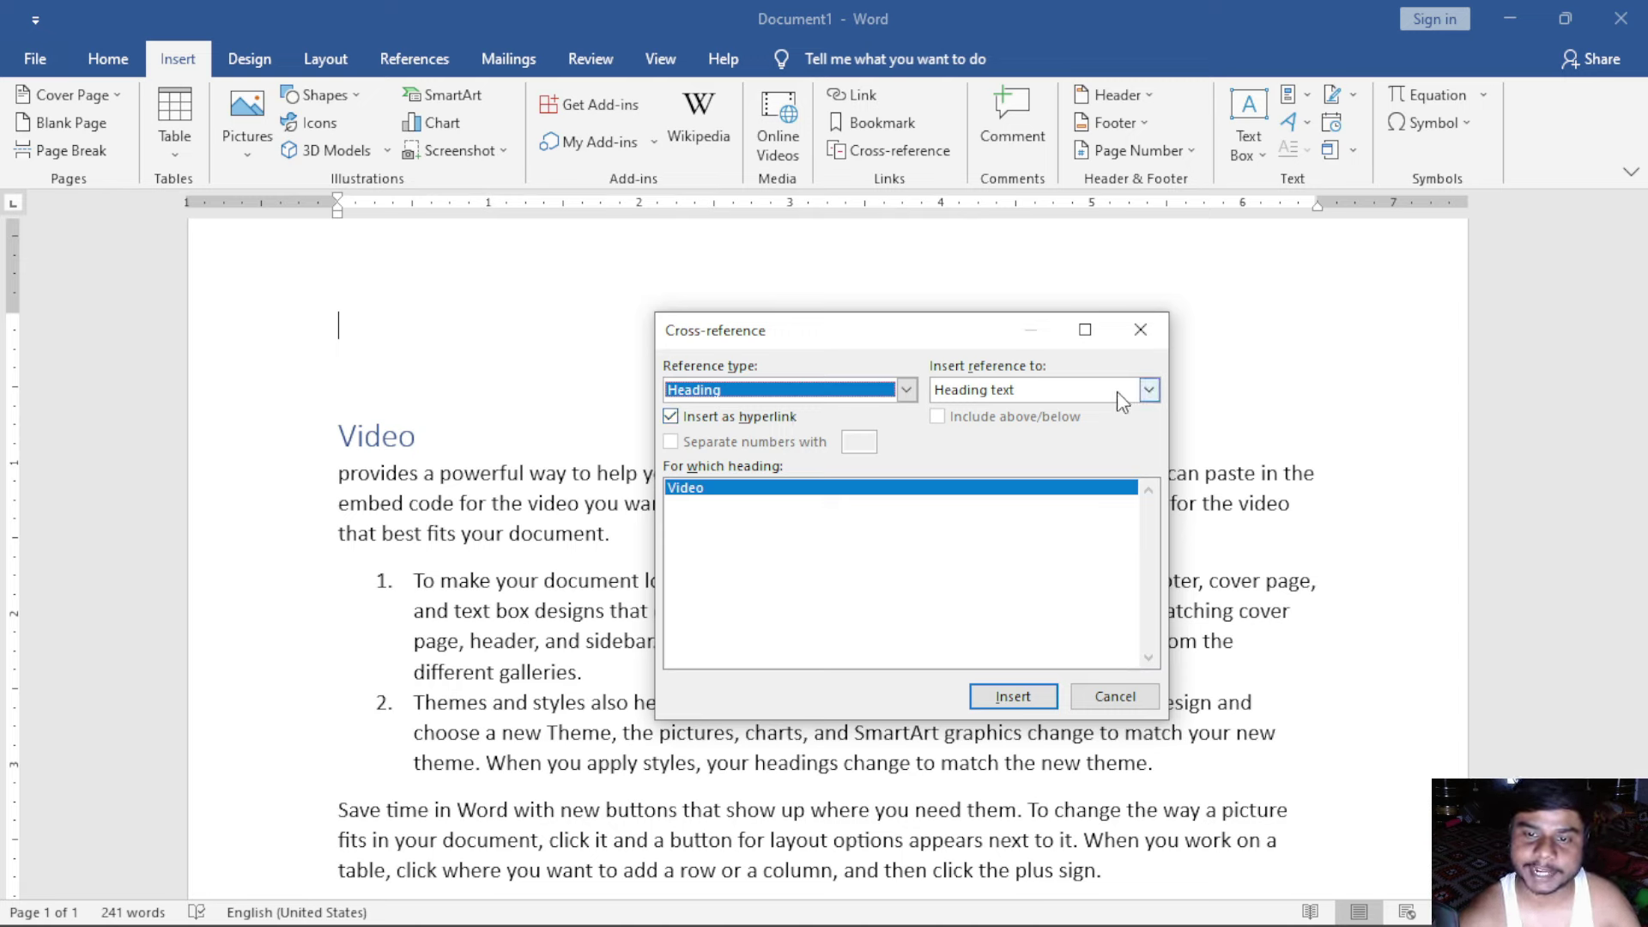
left_click(1147, 392)
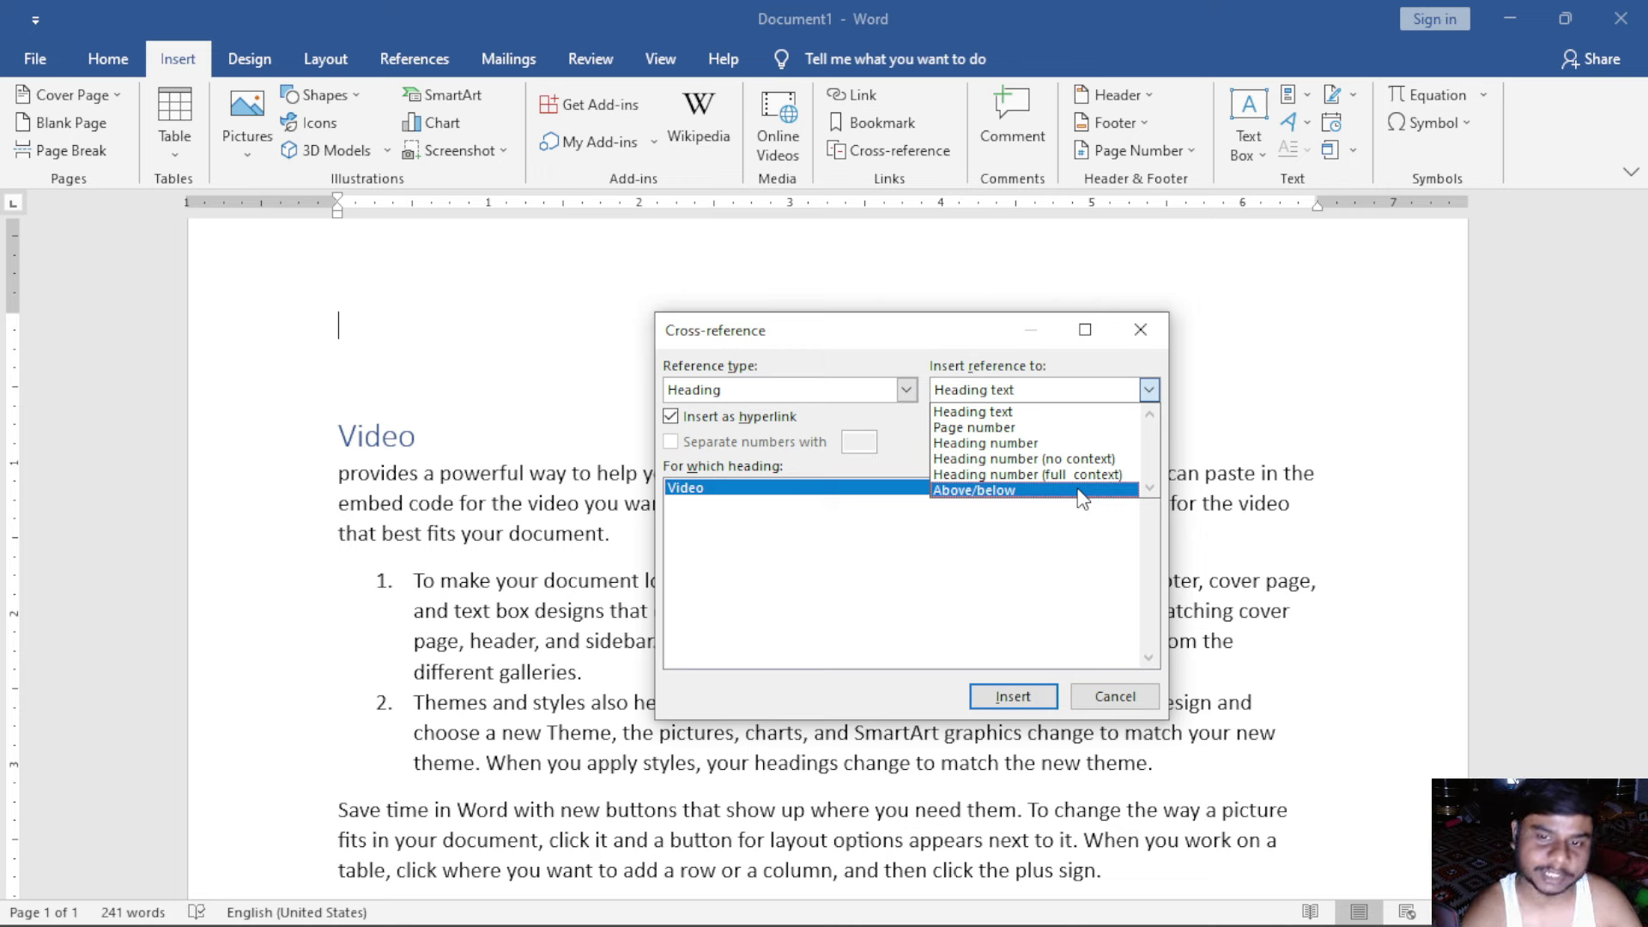
left_click(993, 405)
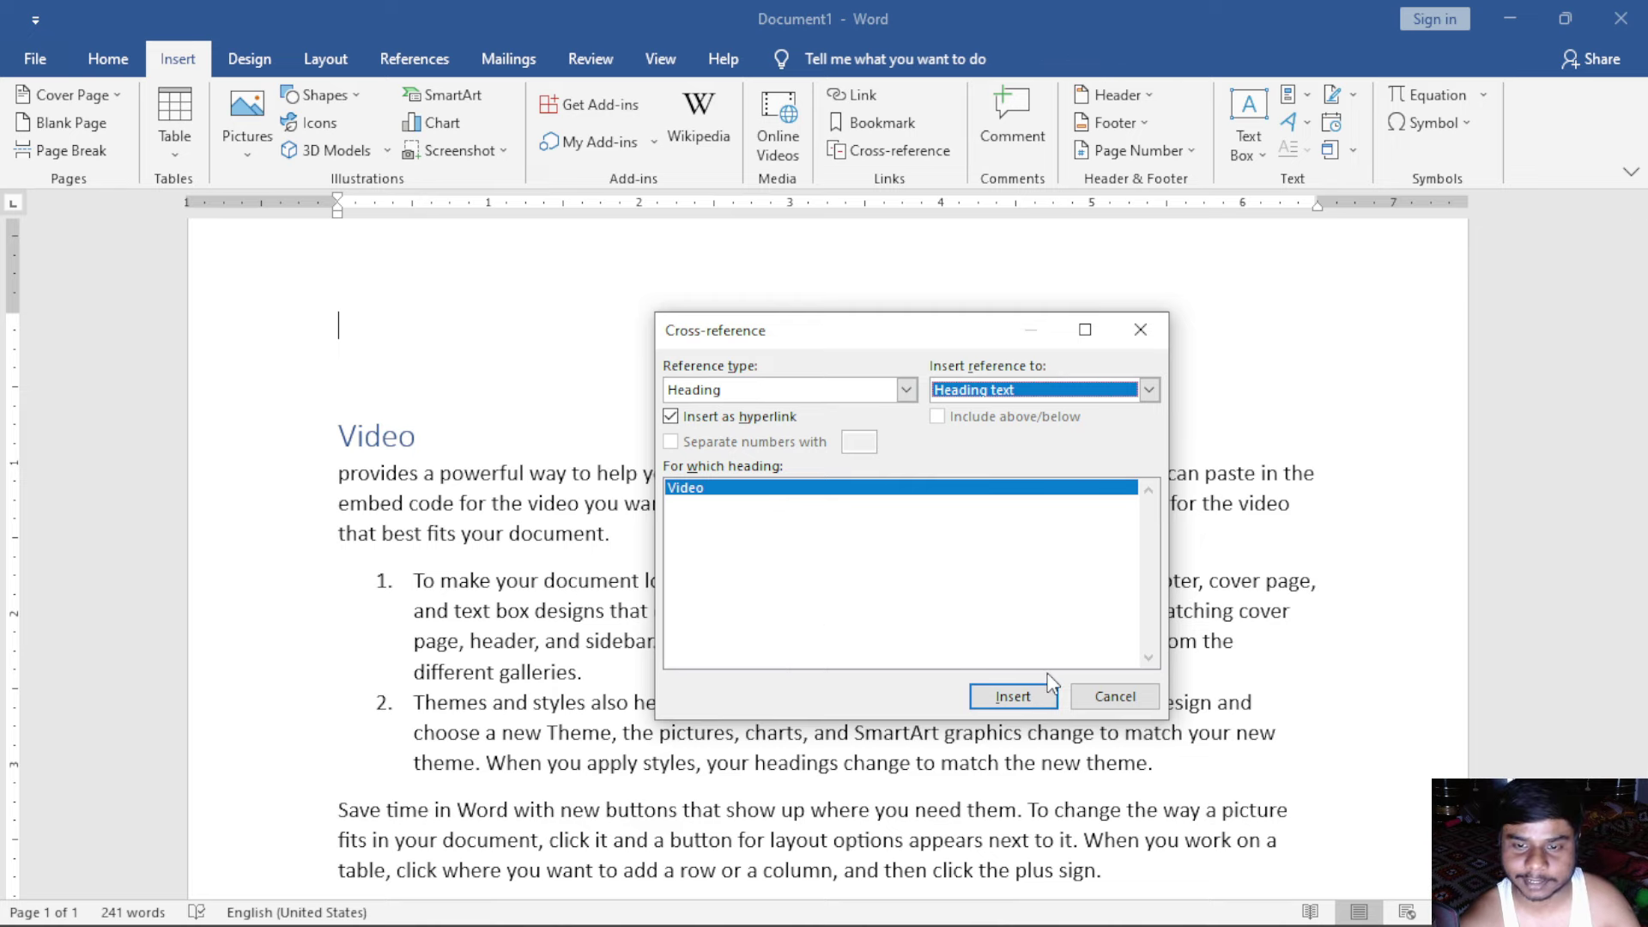
left_click(978, 695)
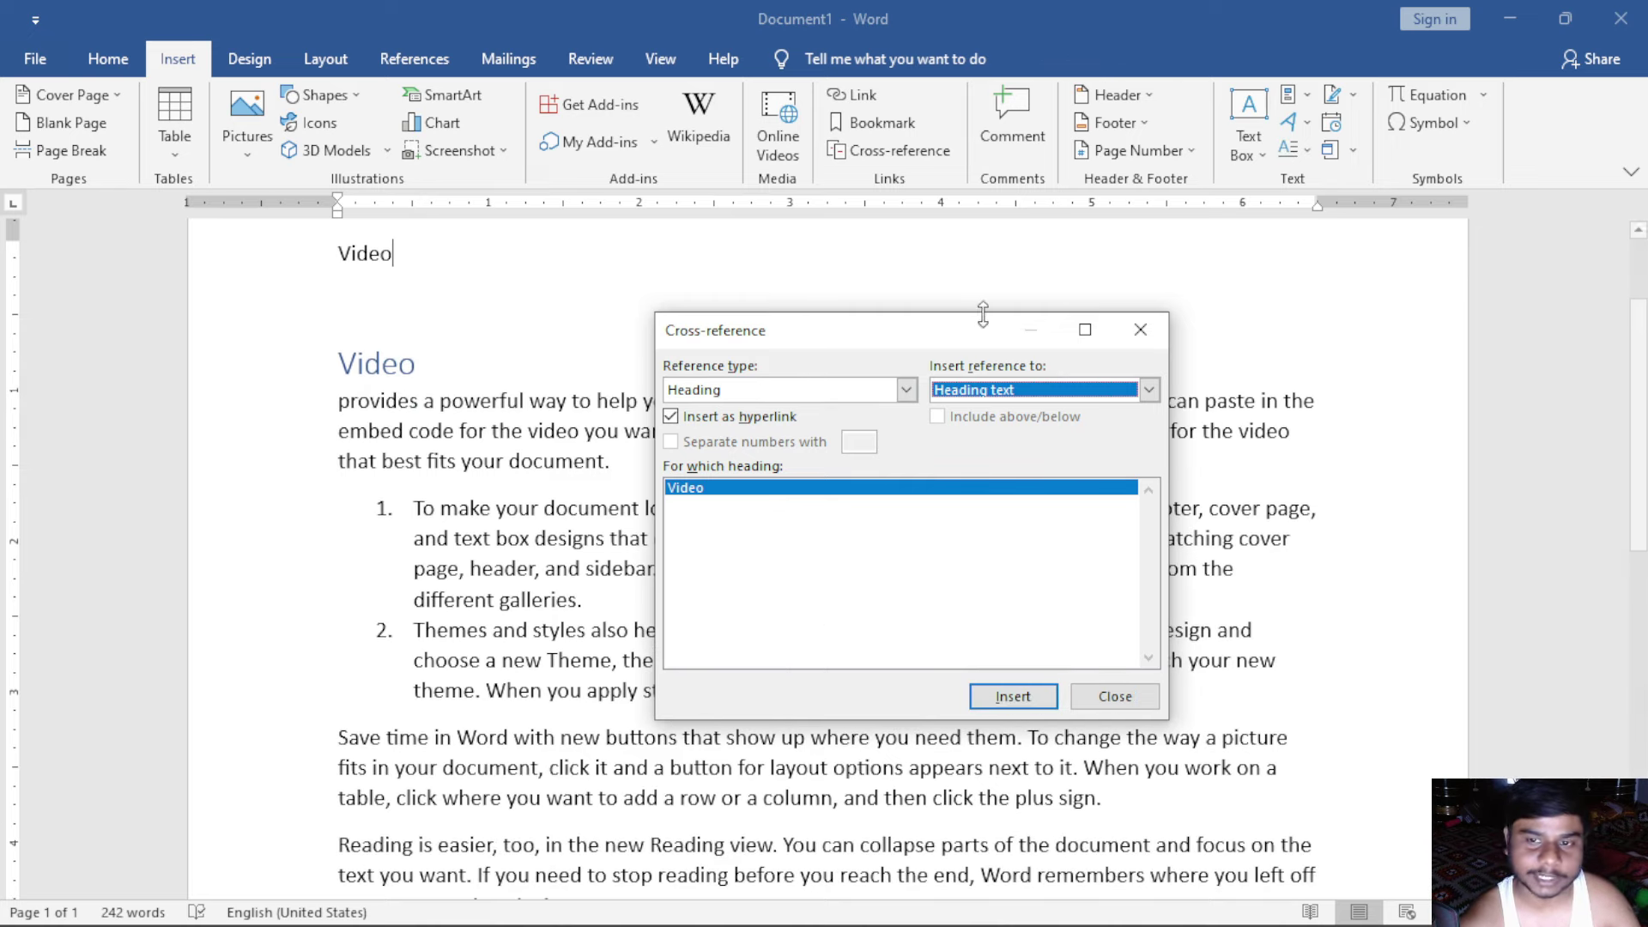
Step: Ctrl+click the reference to confirm it reaches the Video heading, then delete it
left_click(1141, 329)
scroll(292, 424, "up", 2)
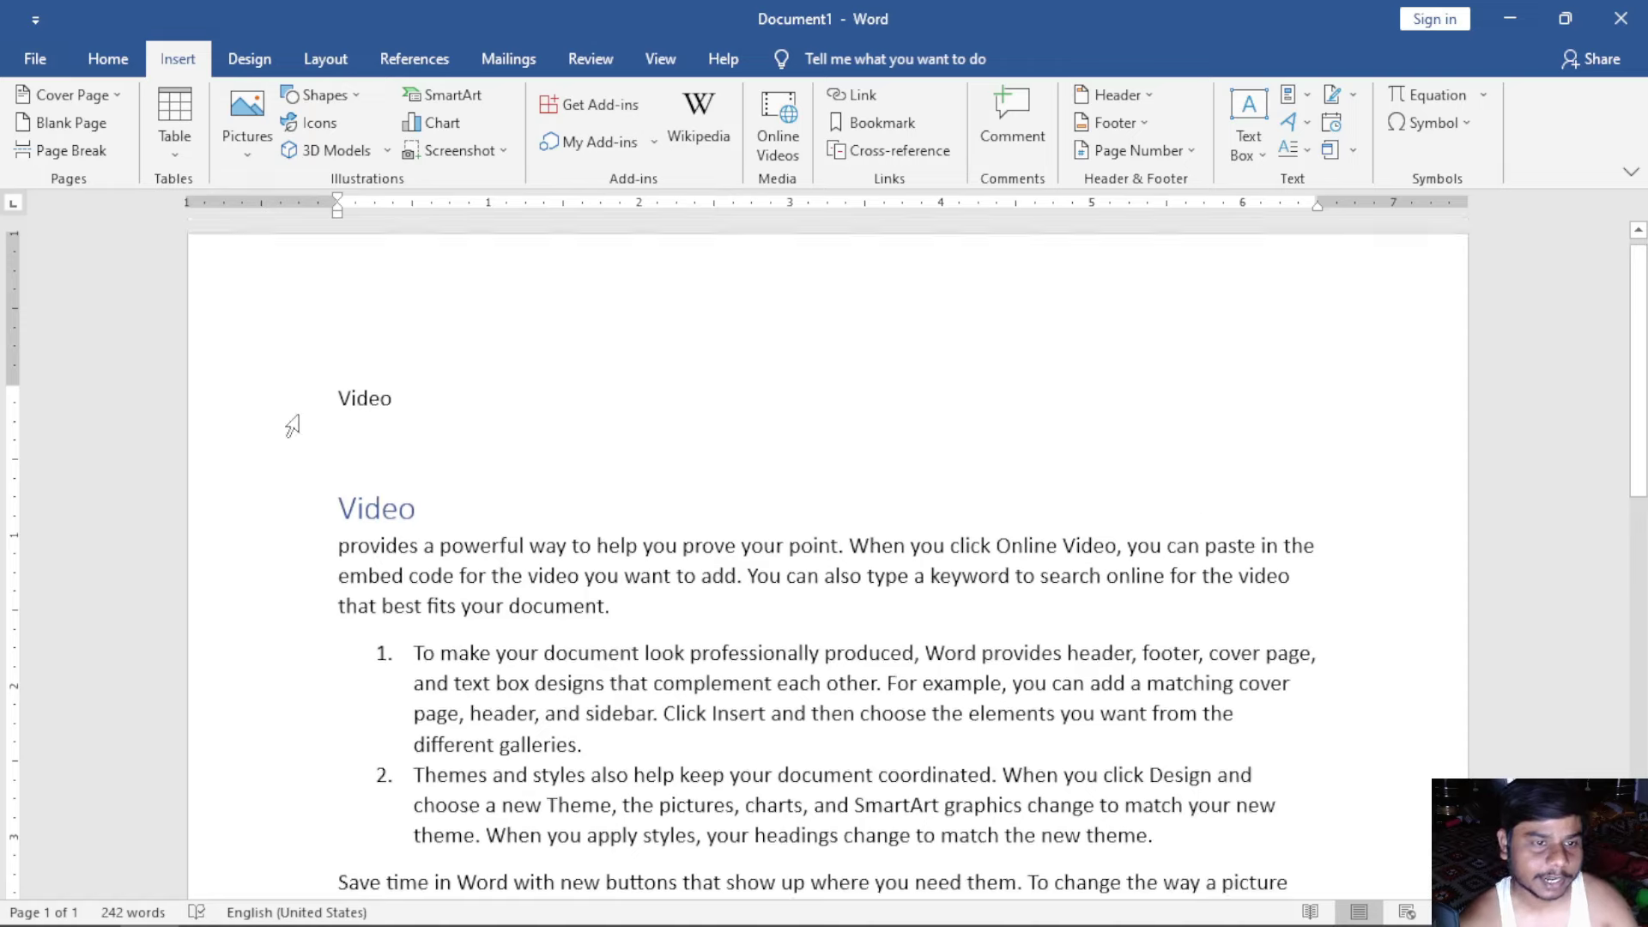
left_click(375, 402, "ctrl")
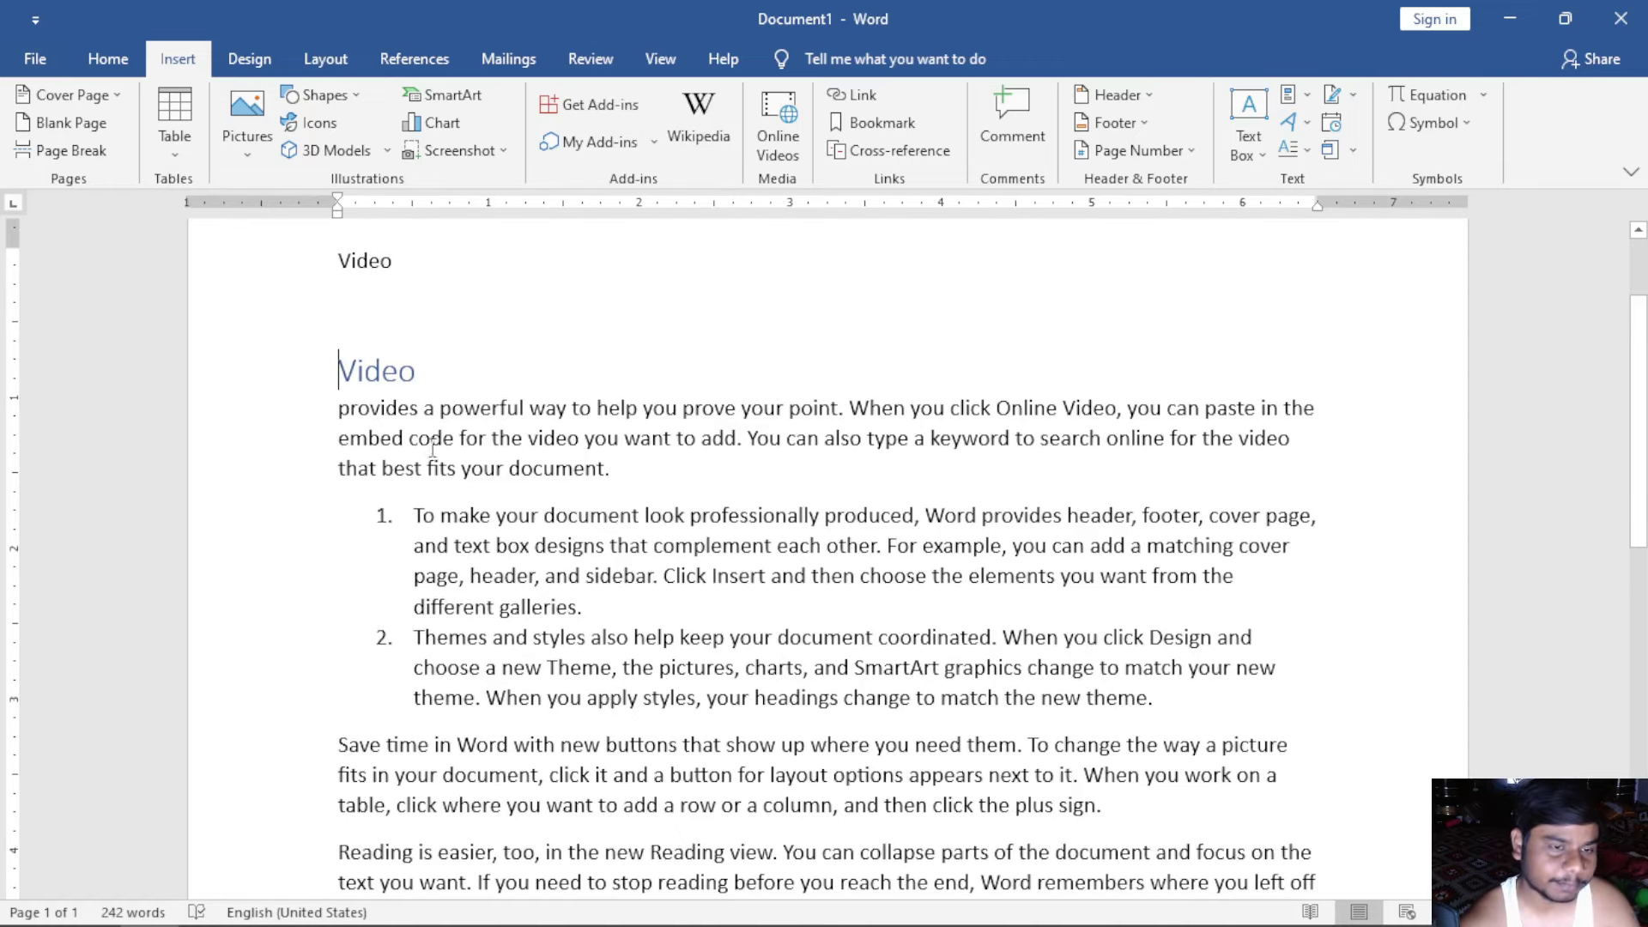
scroll(431, 447, "up", 1)
double_click(376, 415)
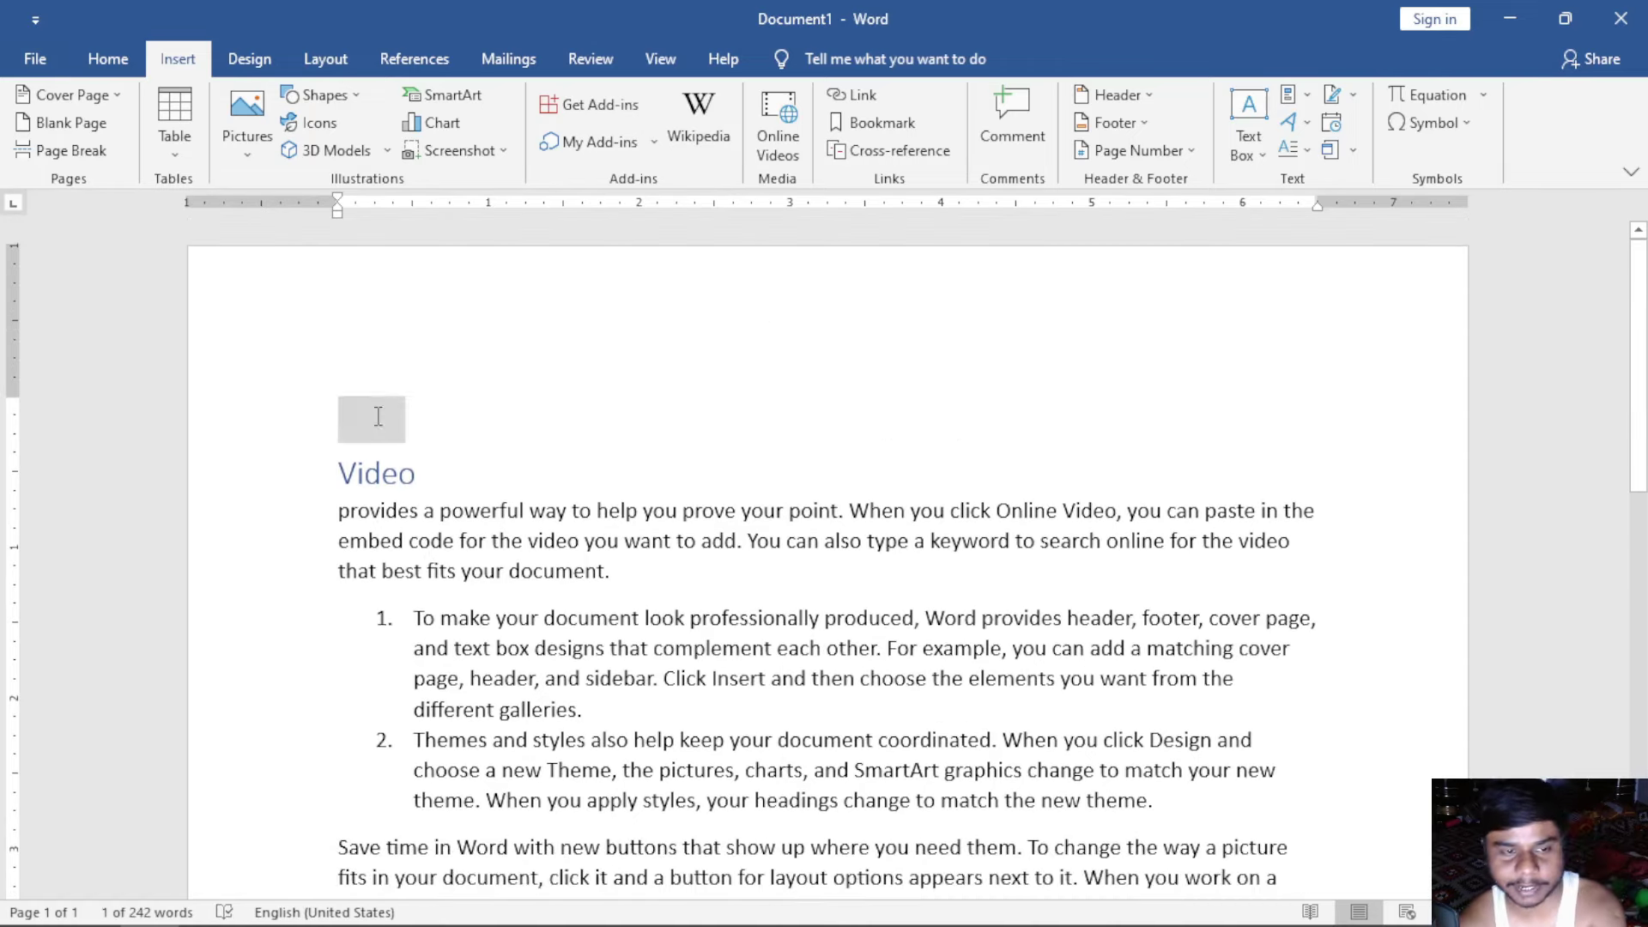
key("Delete")
key("Return")
left_click(385, 383)
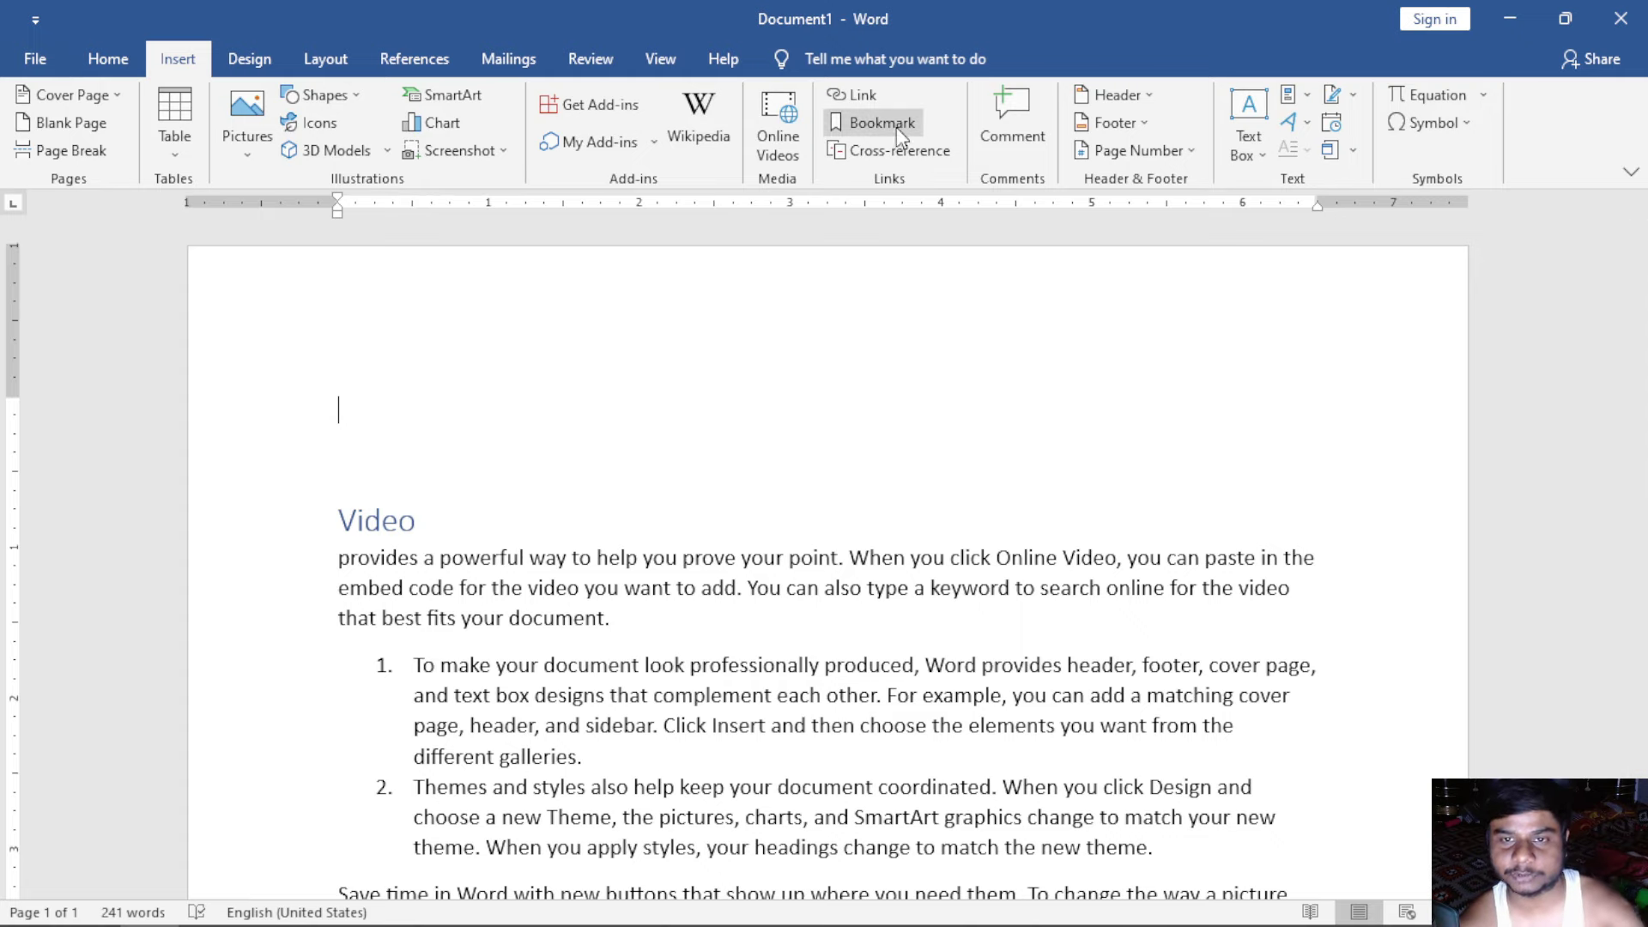
Step: Check the Bookmark reference type in Cross-reference, then cancel the dialog
left_click(915, 147)
left_click(907, 390)
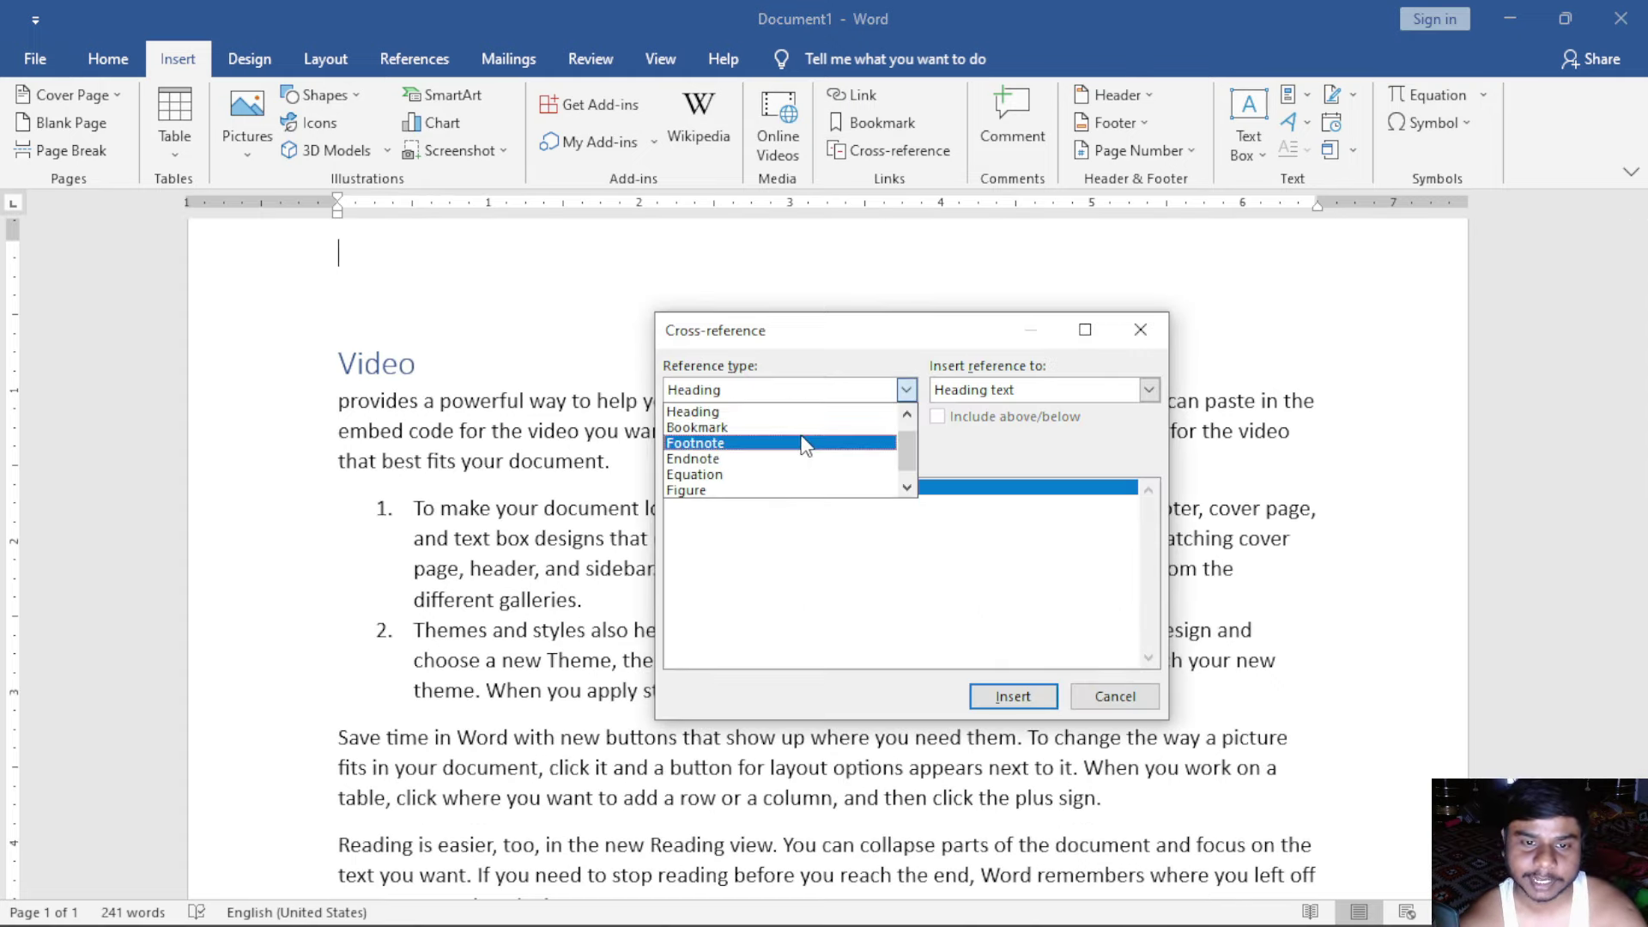
left_click(786, 426)
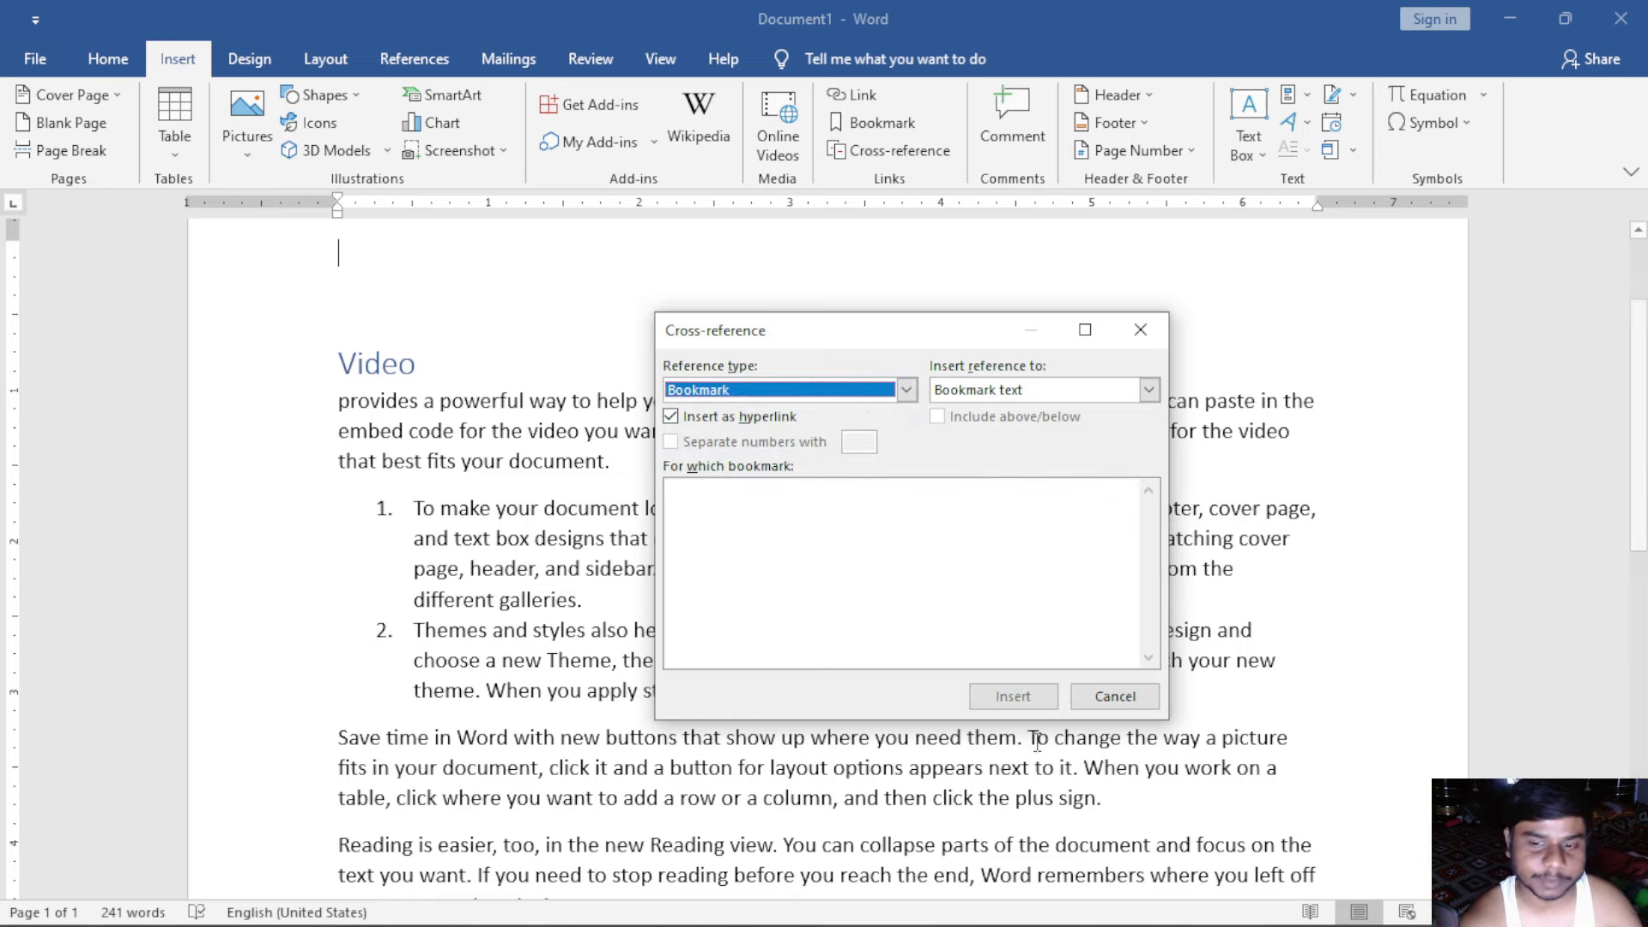
left_click(1115, 696)
scroll(728, 681, "down", 3)
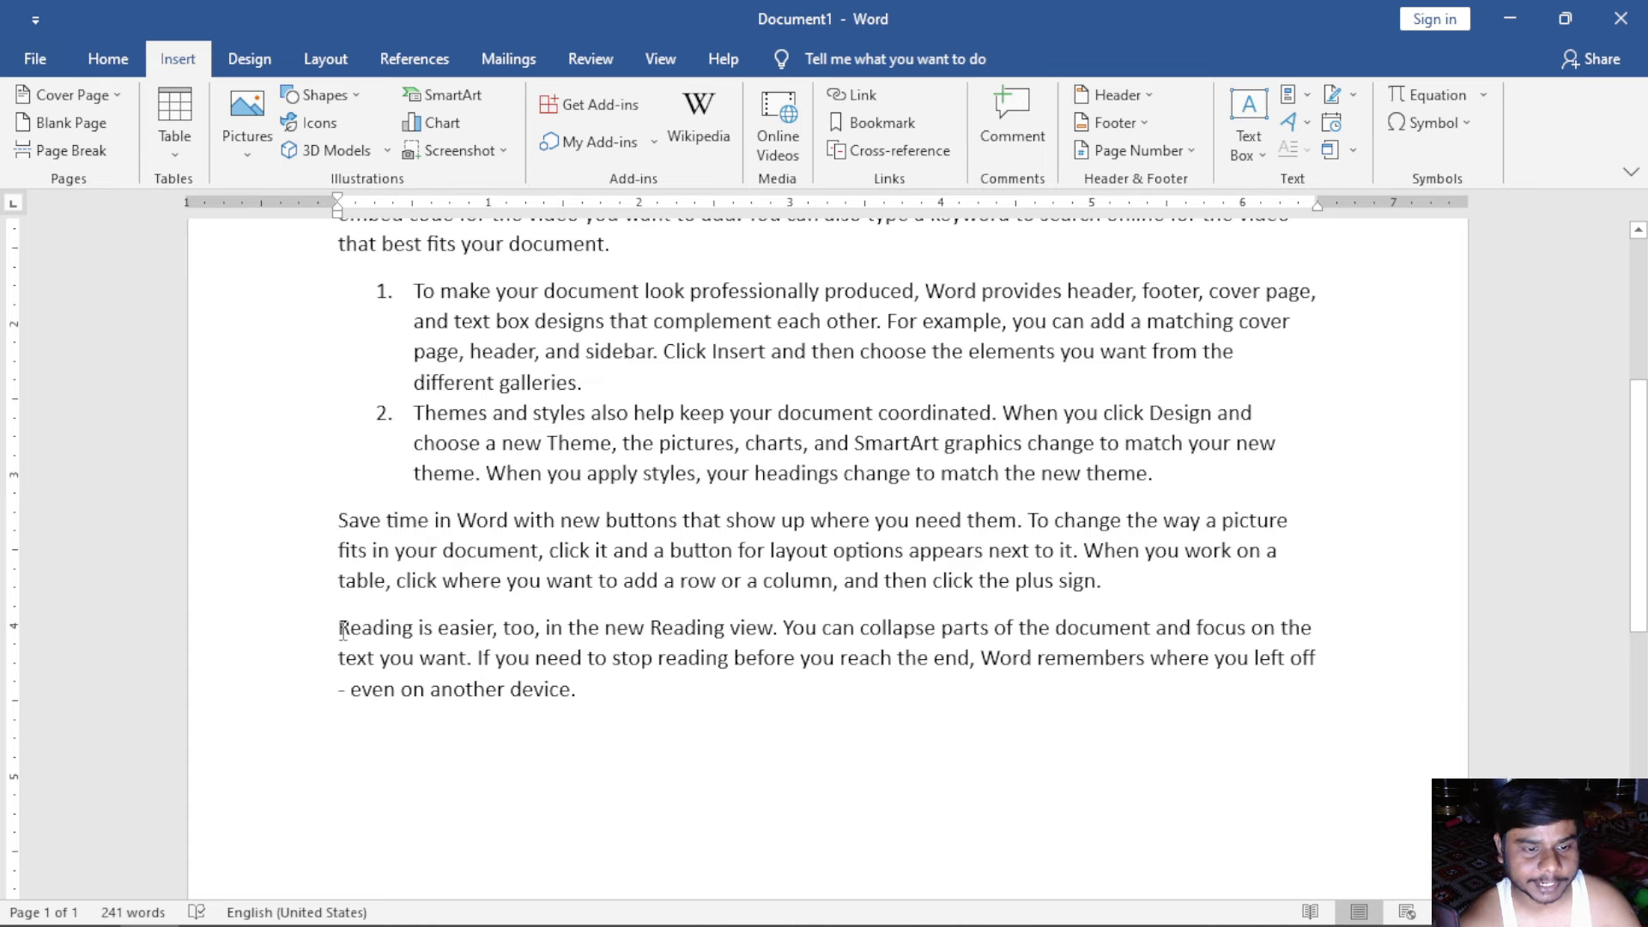
Step: Add a bookmark named 'Reading' at the 'Reading is easier' paragraph and verify it exists
left_click(871, 129)
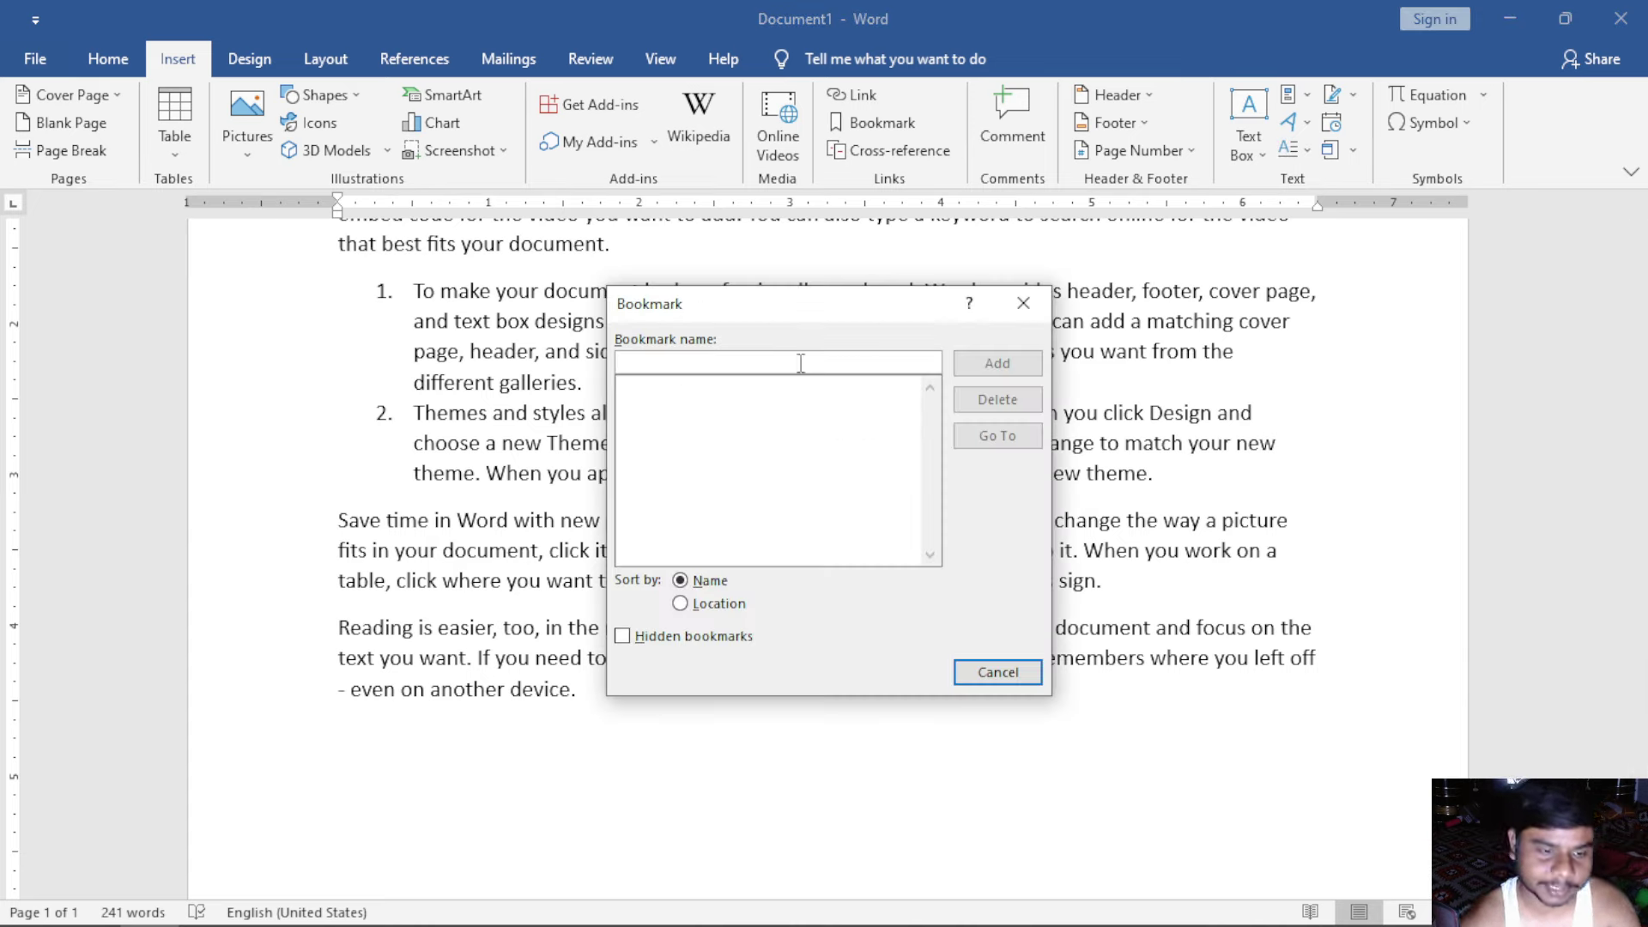
type("Reading")
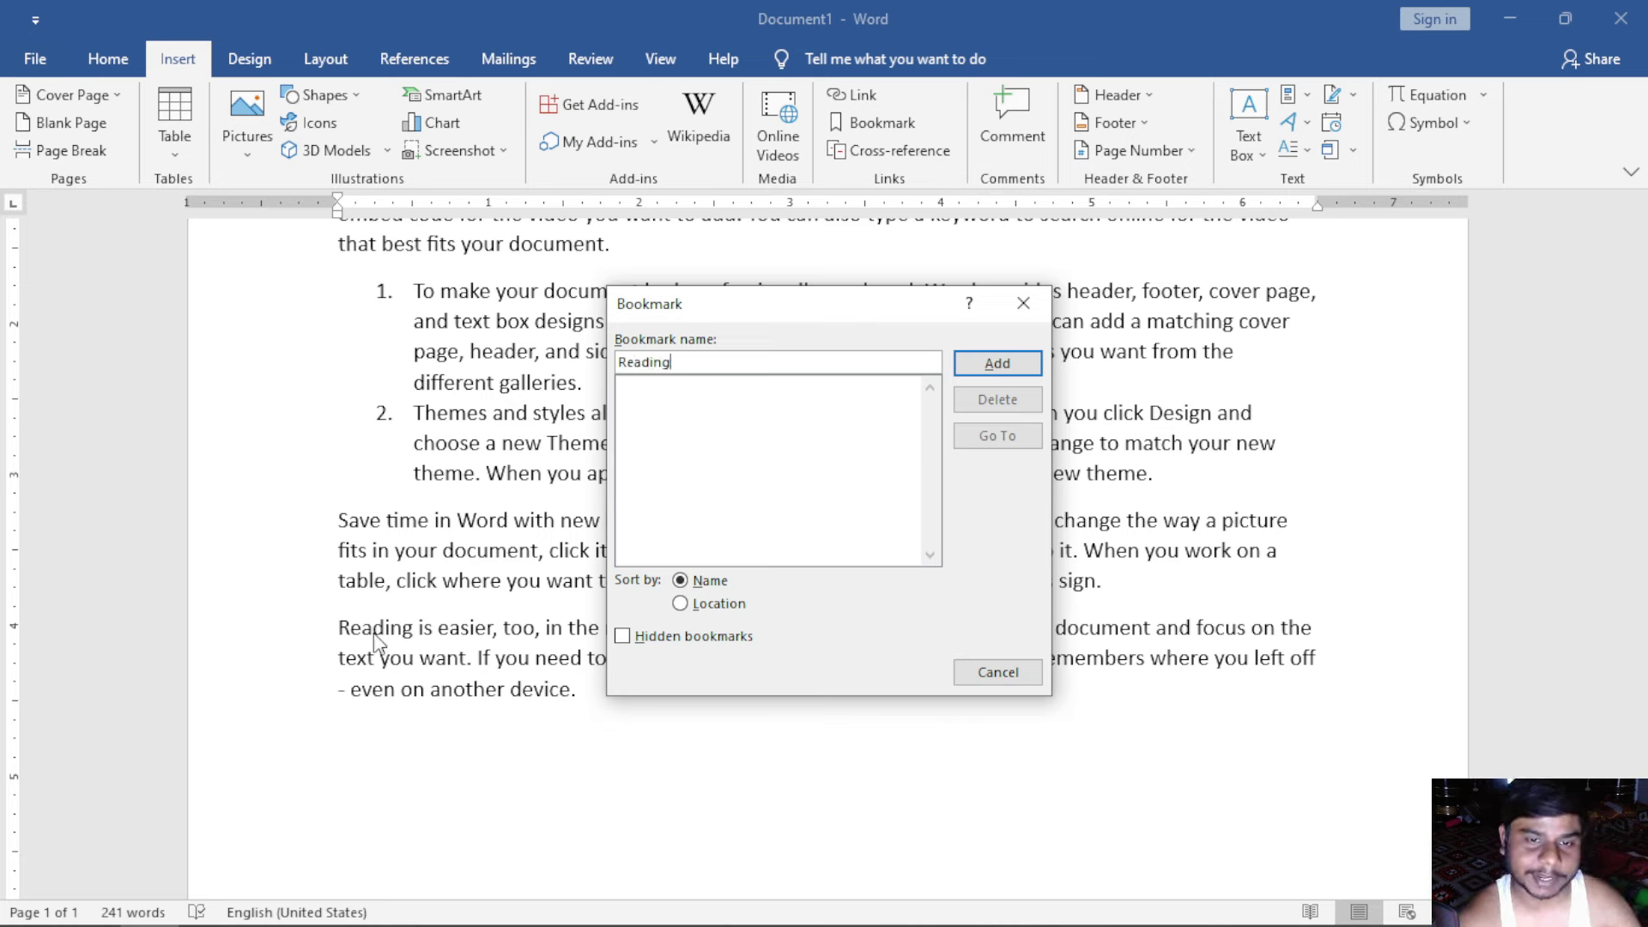
left_click(995, 362)
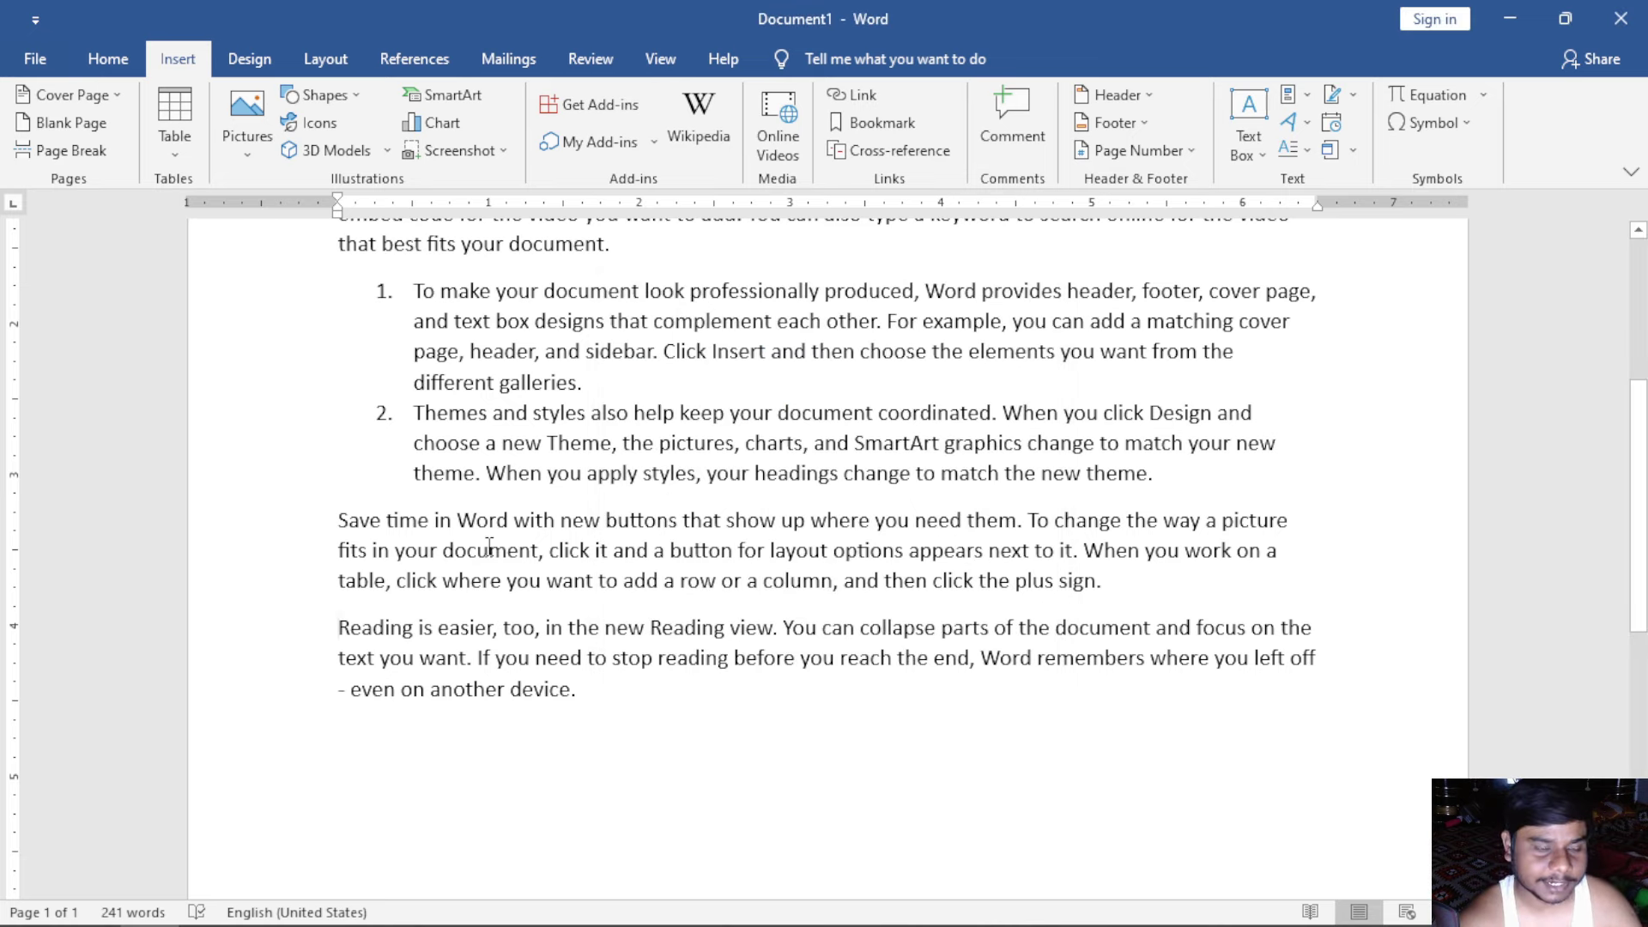
left_click(868, 127)
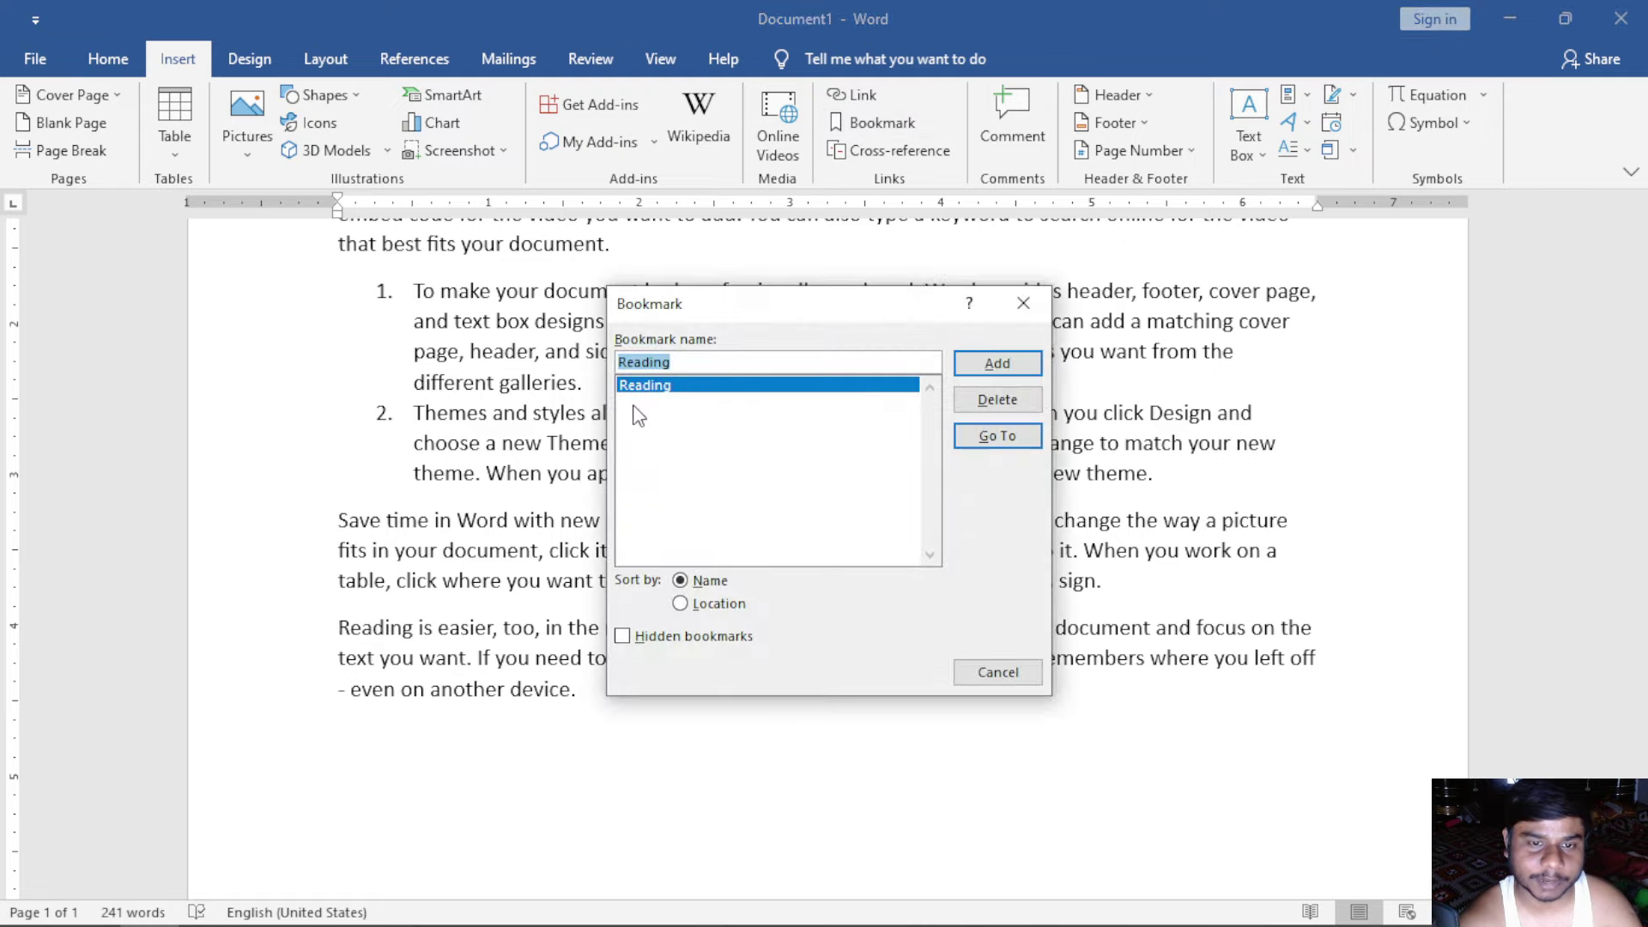
left_click(1022, 303)
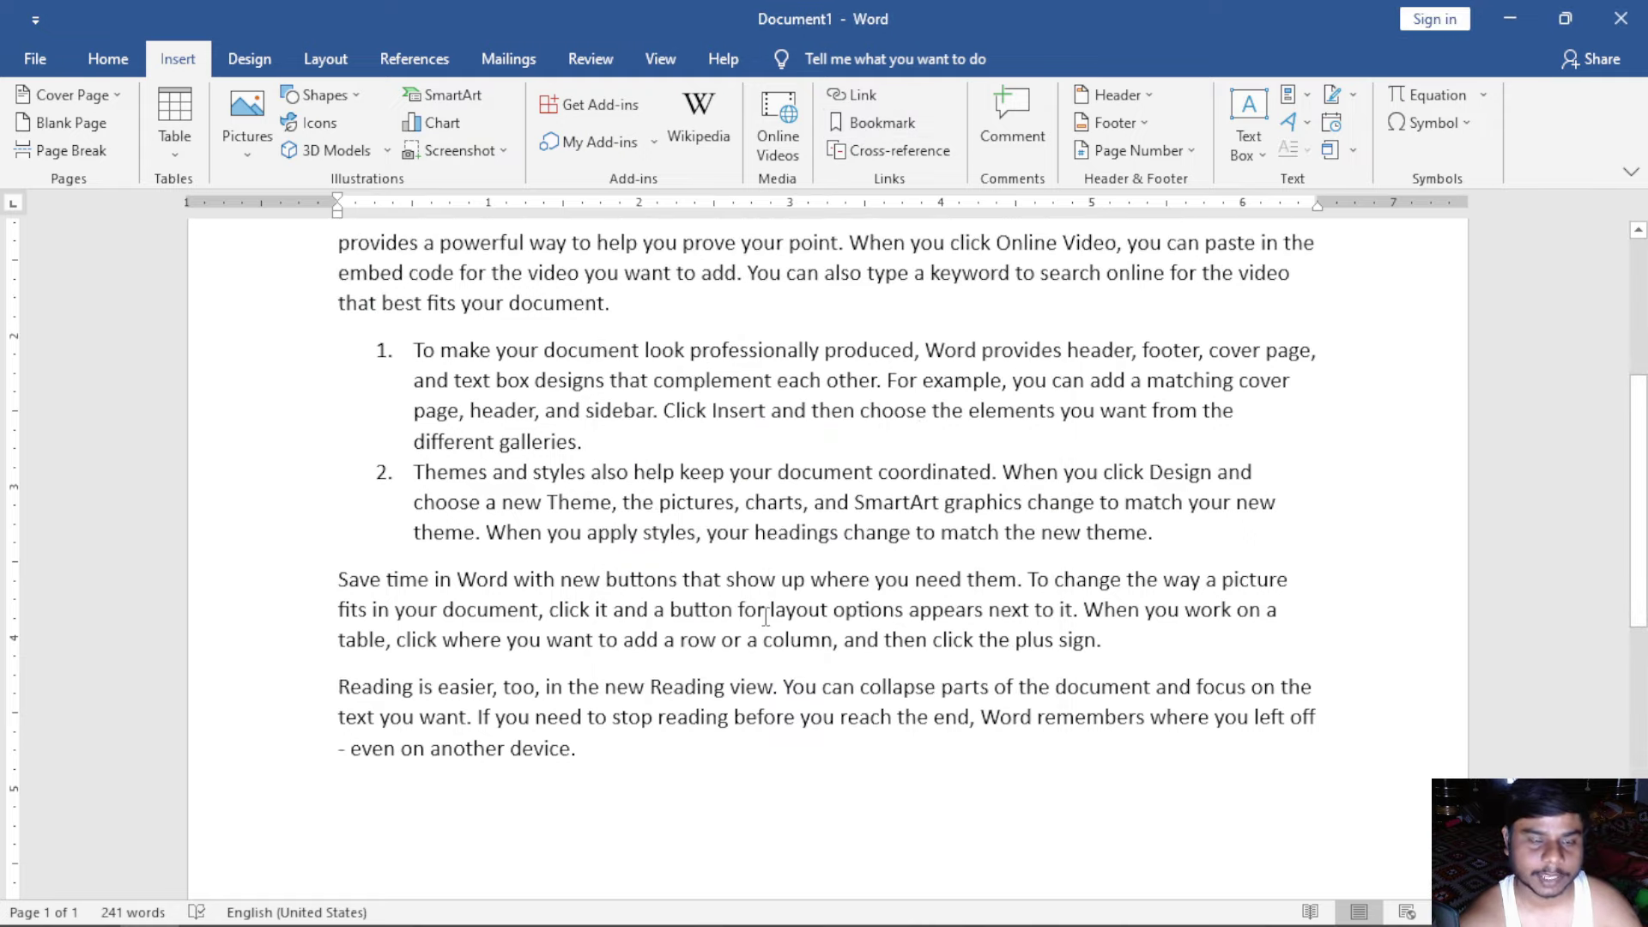
scroll(912, 418, "up", 5)
Step: Insert a page-number cross-reference to the Reading bookmark
left_click(896, 154)
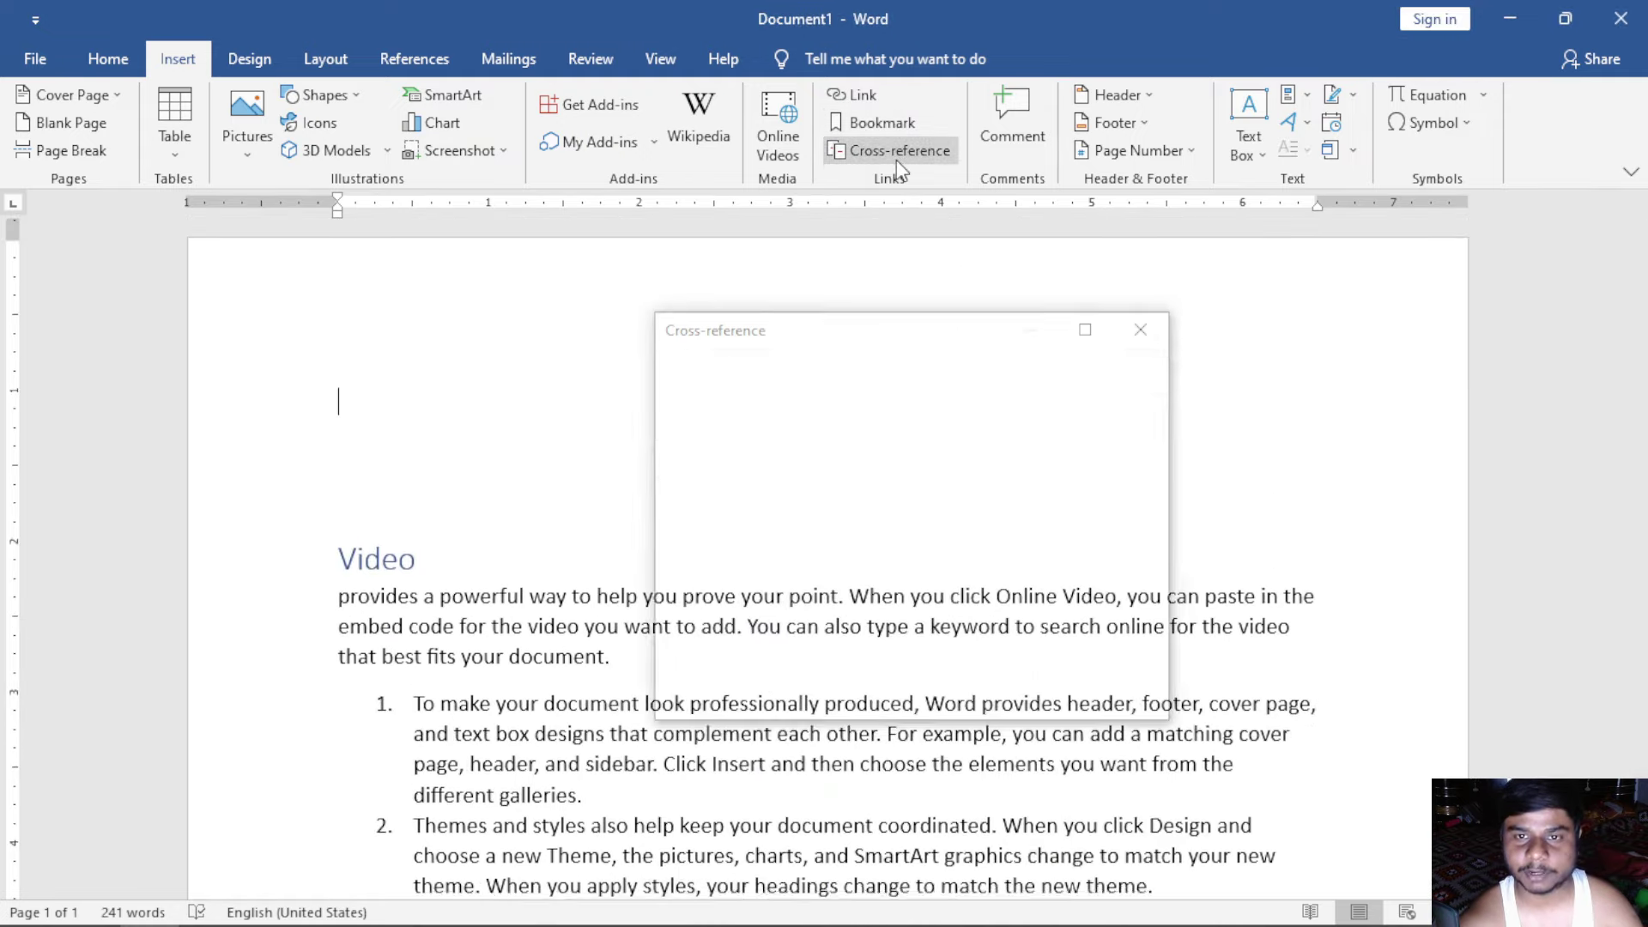
left_click(957, 391)
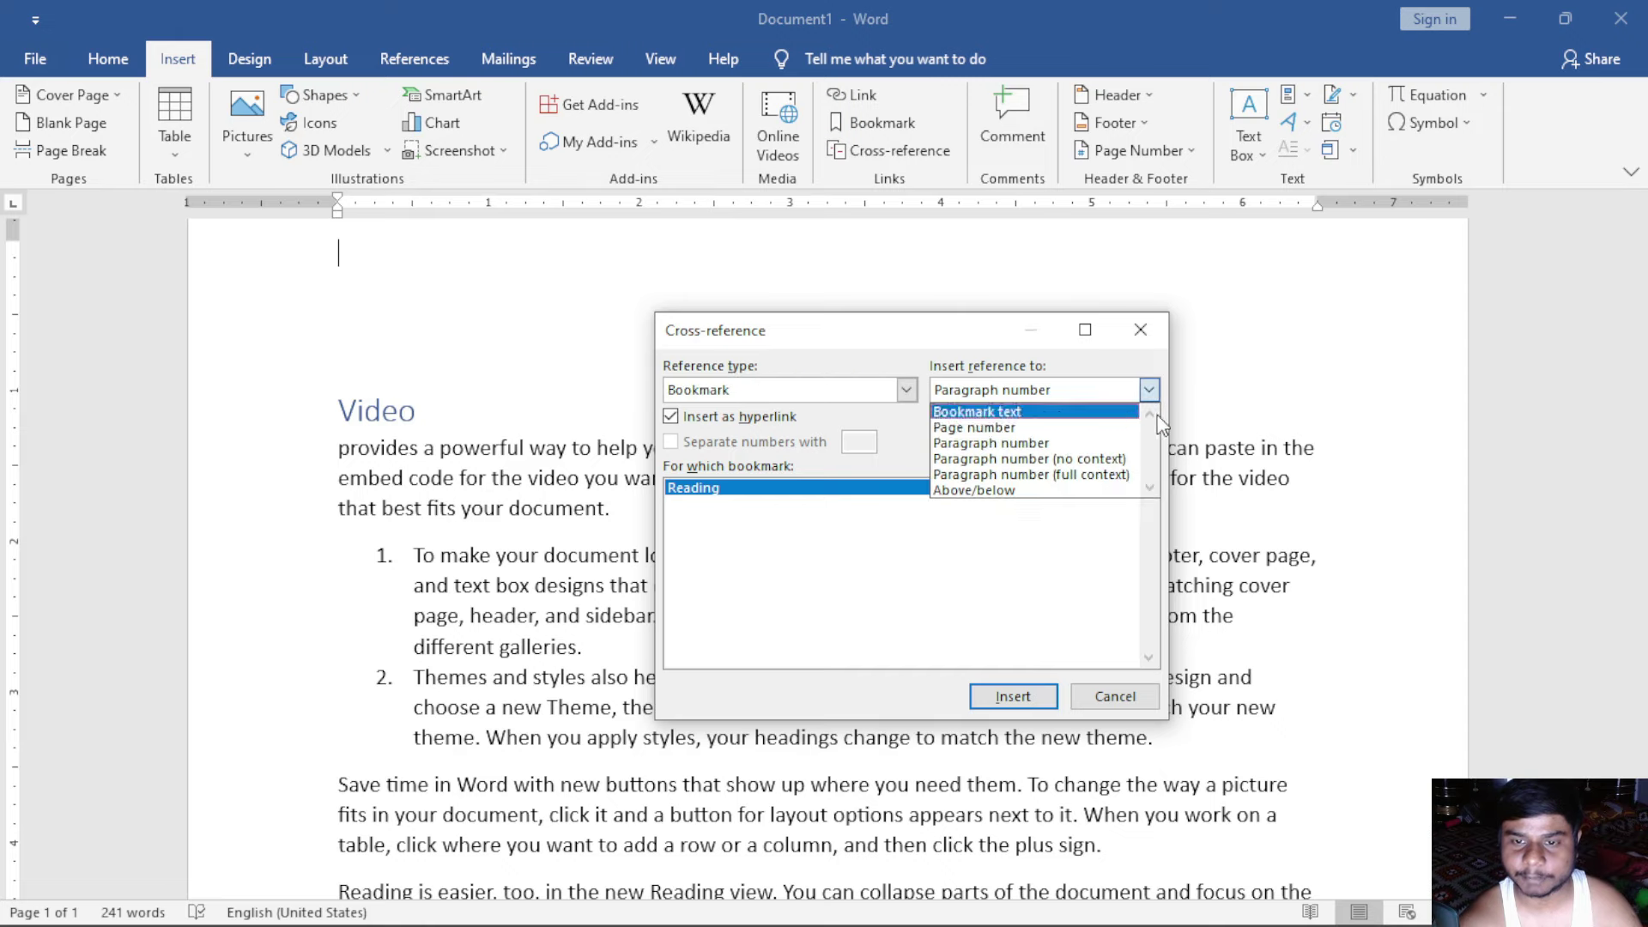
left_click(1065, 429)
left_click(1033, 697)
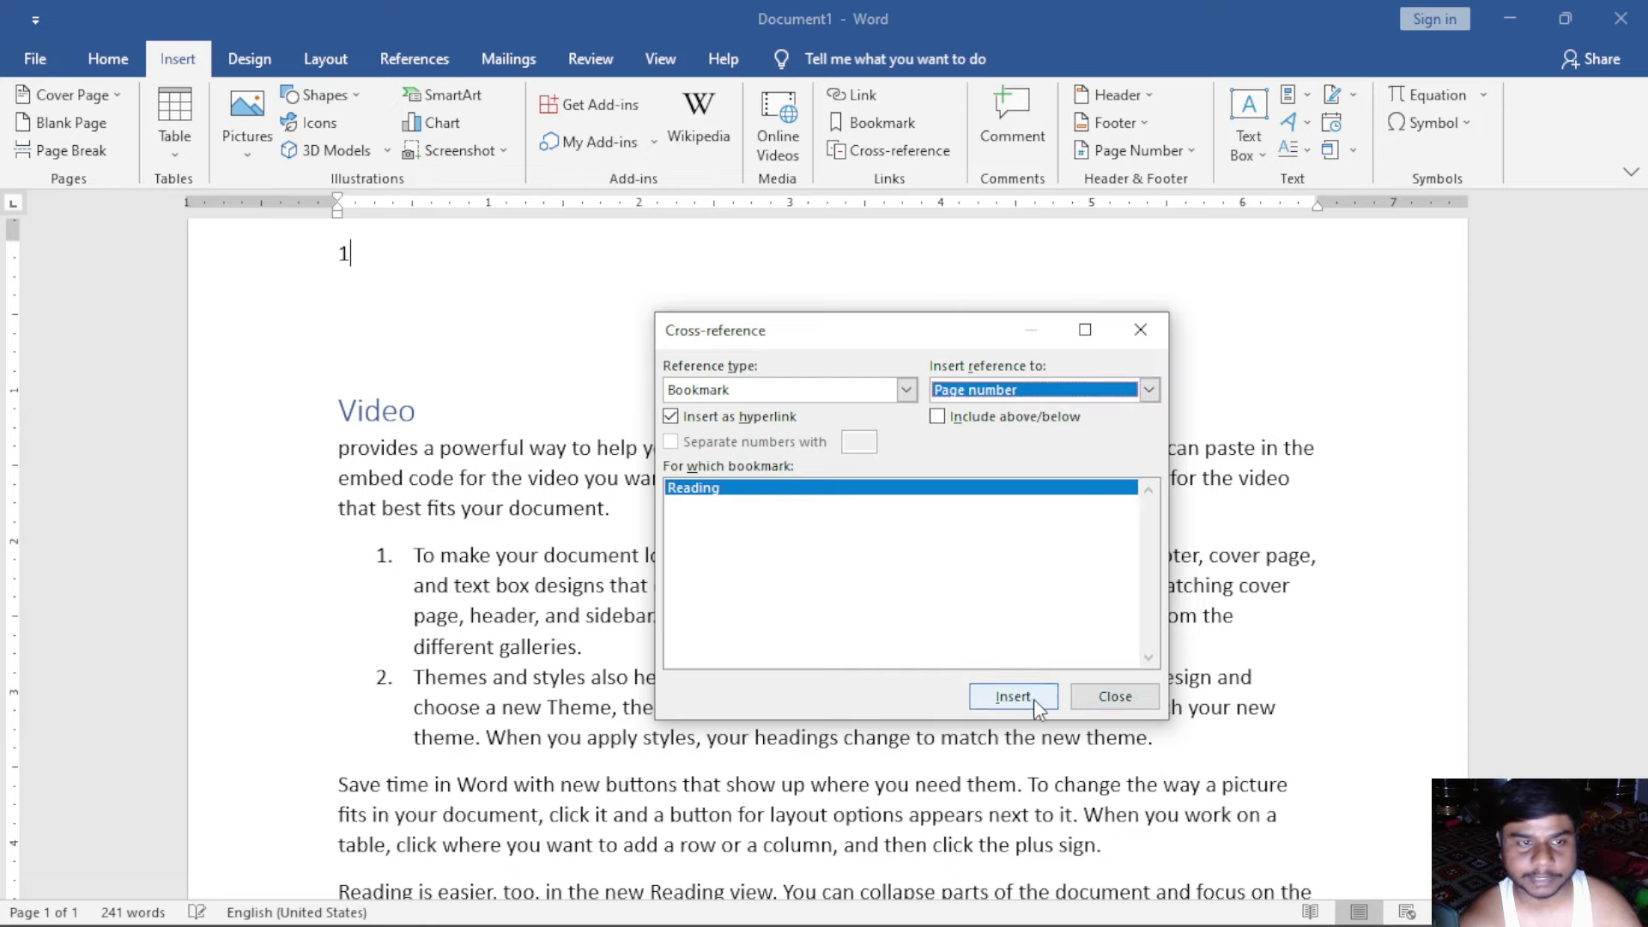
left_click(1106, 702)
Step: Delete the cross-reference number 1 from the top of the document
scroll(447, 300, "up", 2)
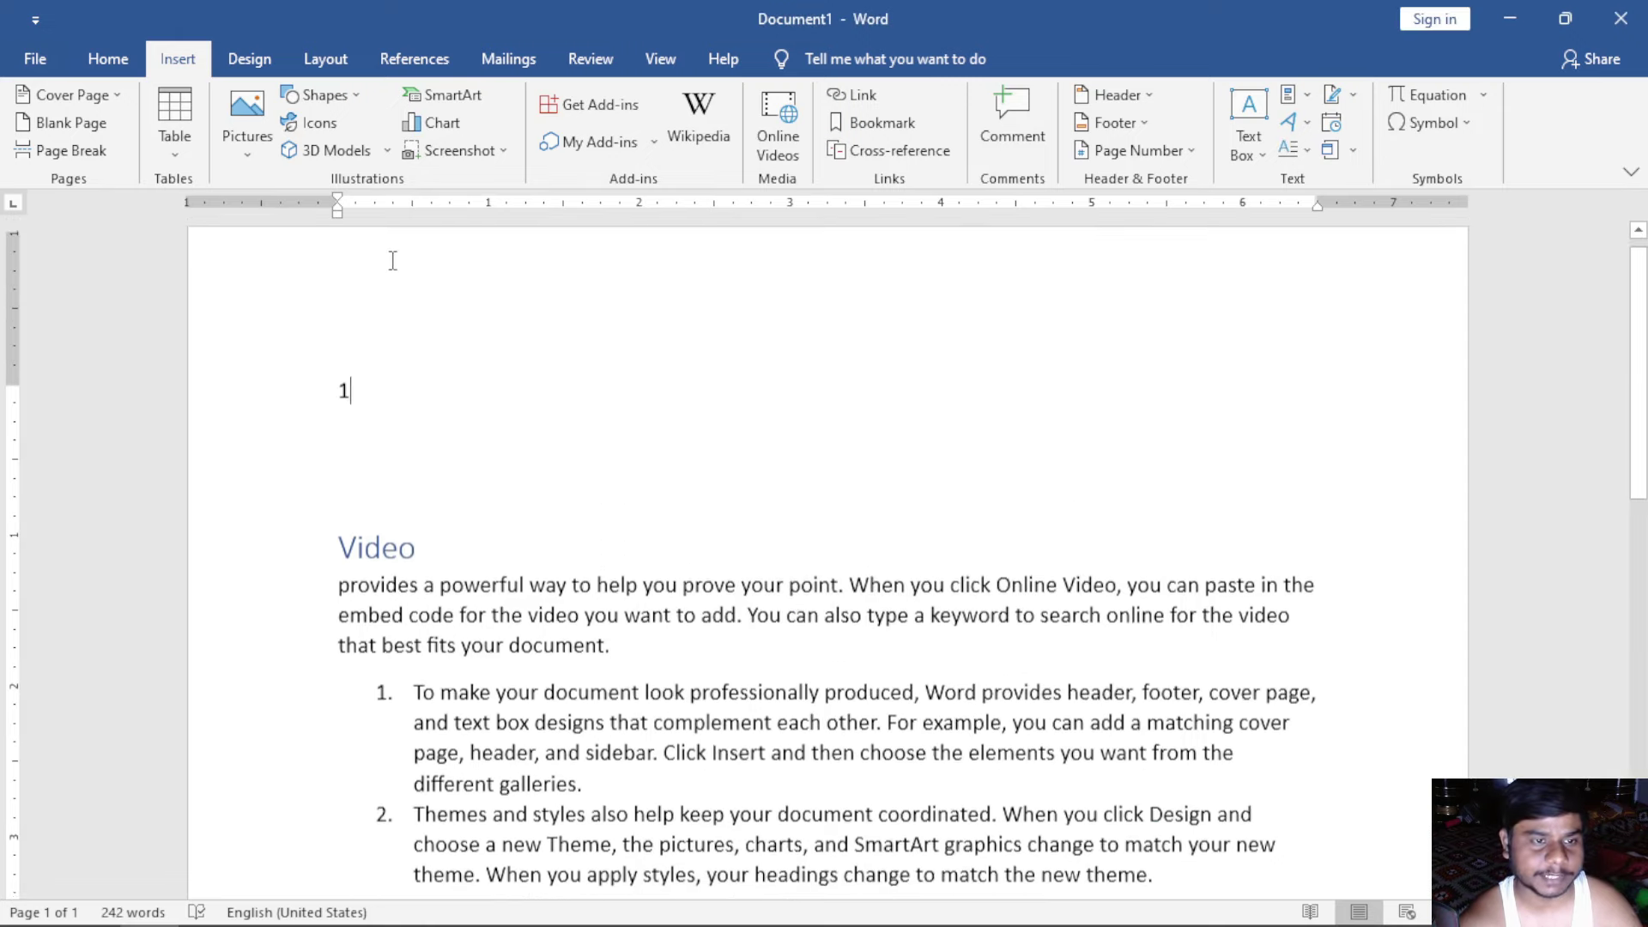
scroll(406, 304, "up", 1)
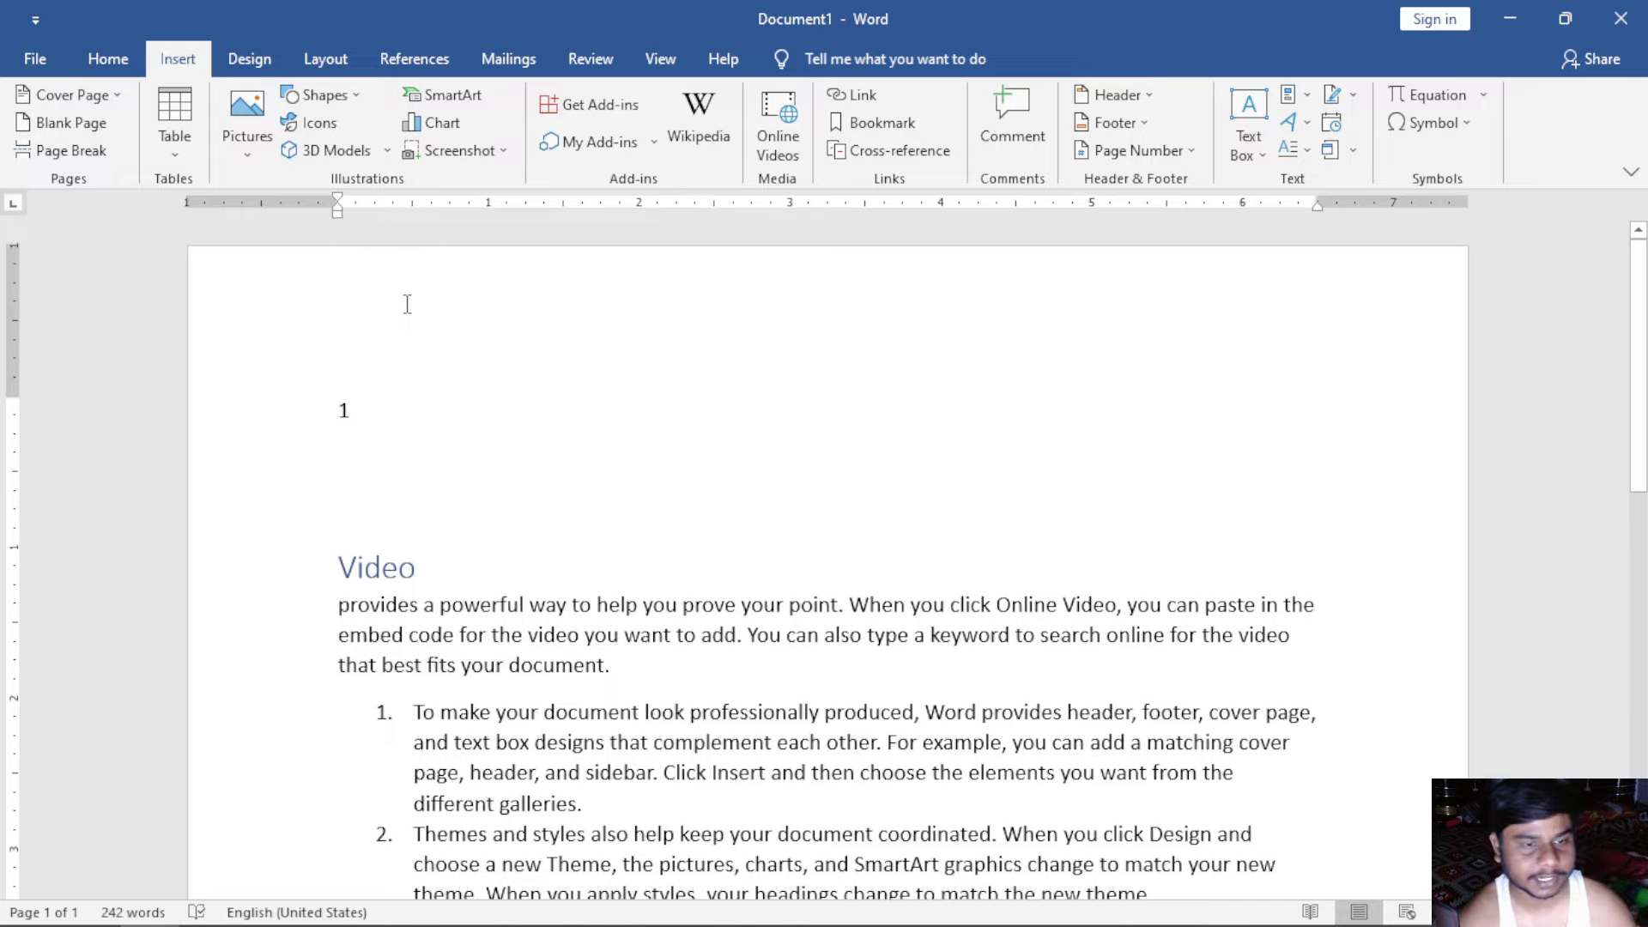
scroll(666, 423, "down", 4, "ctrl")
scroll(772, 481, "down", 2, "ctrl")
scroll(967, 599, "down", 1, "ctrl")
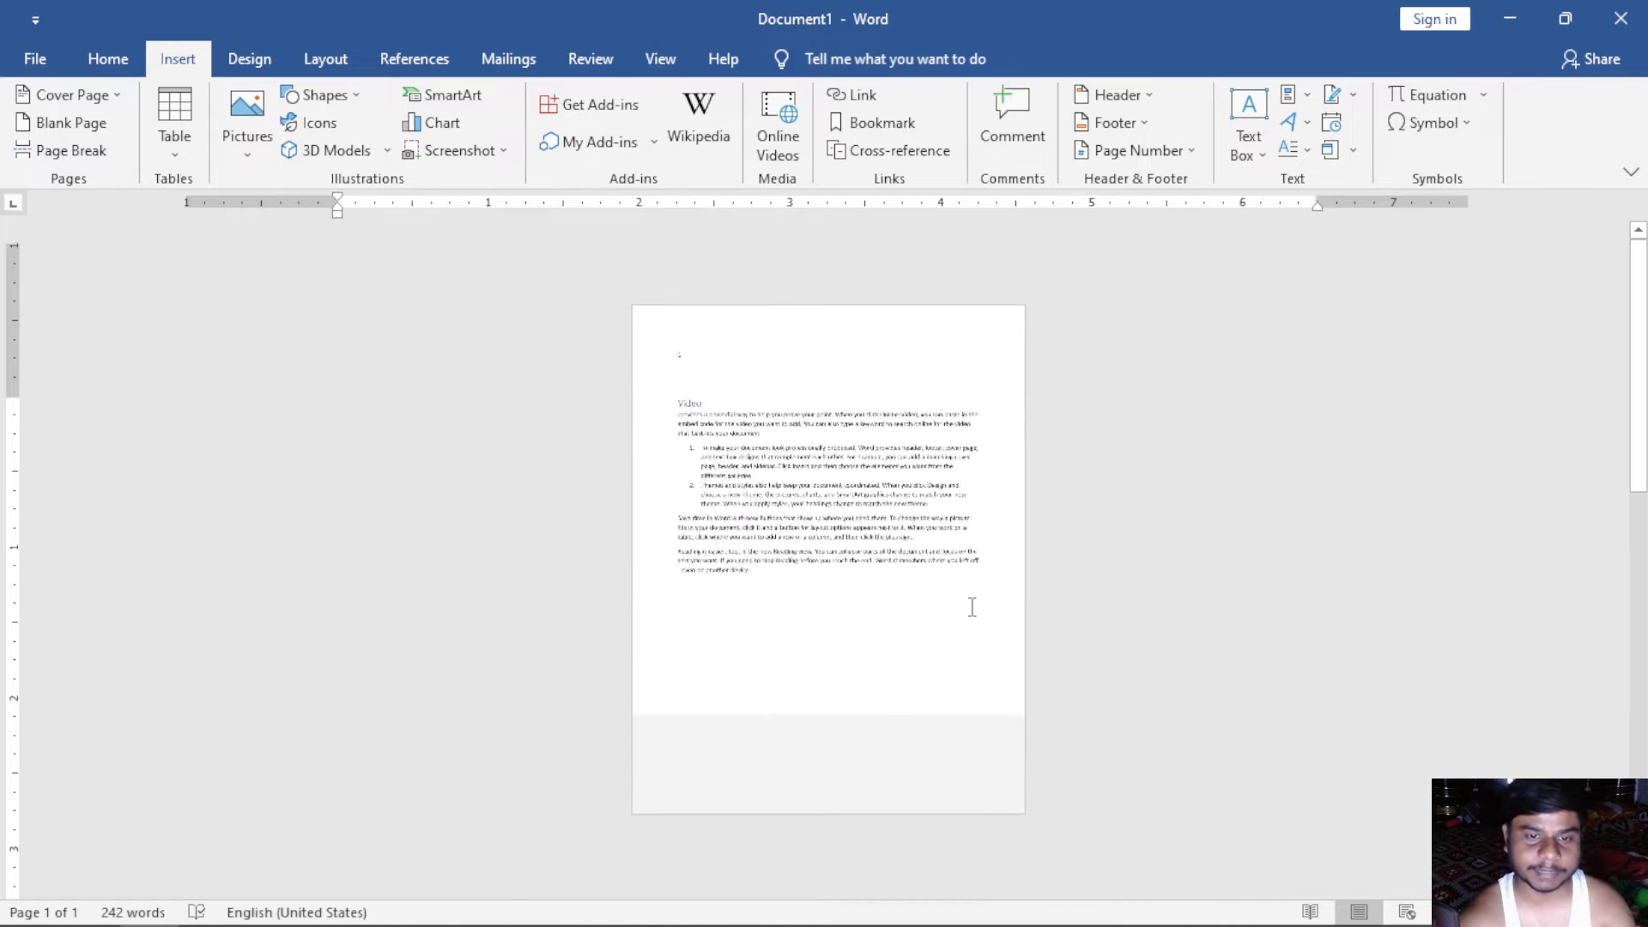
scroll(962, 698, "up", 2, "ctrl")
scroll(686, 584, "up", 2, "ctrl")
scroll(387, 478, "up", 1, "ctrl")
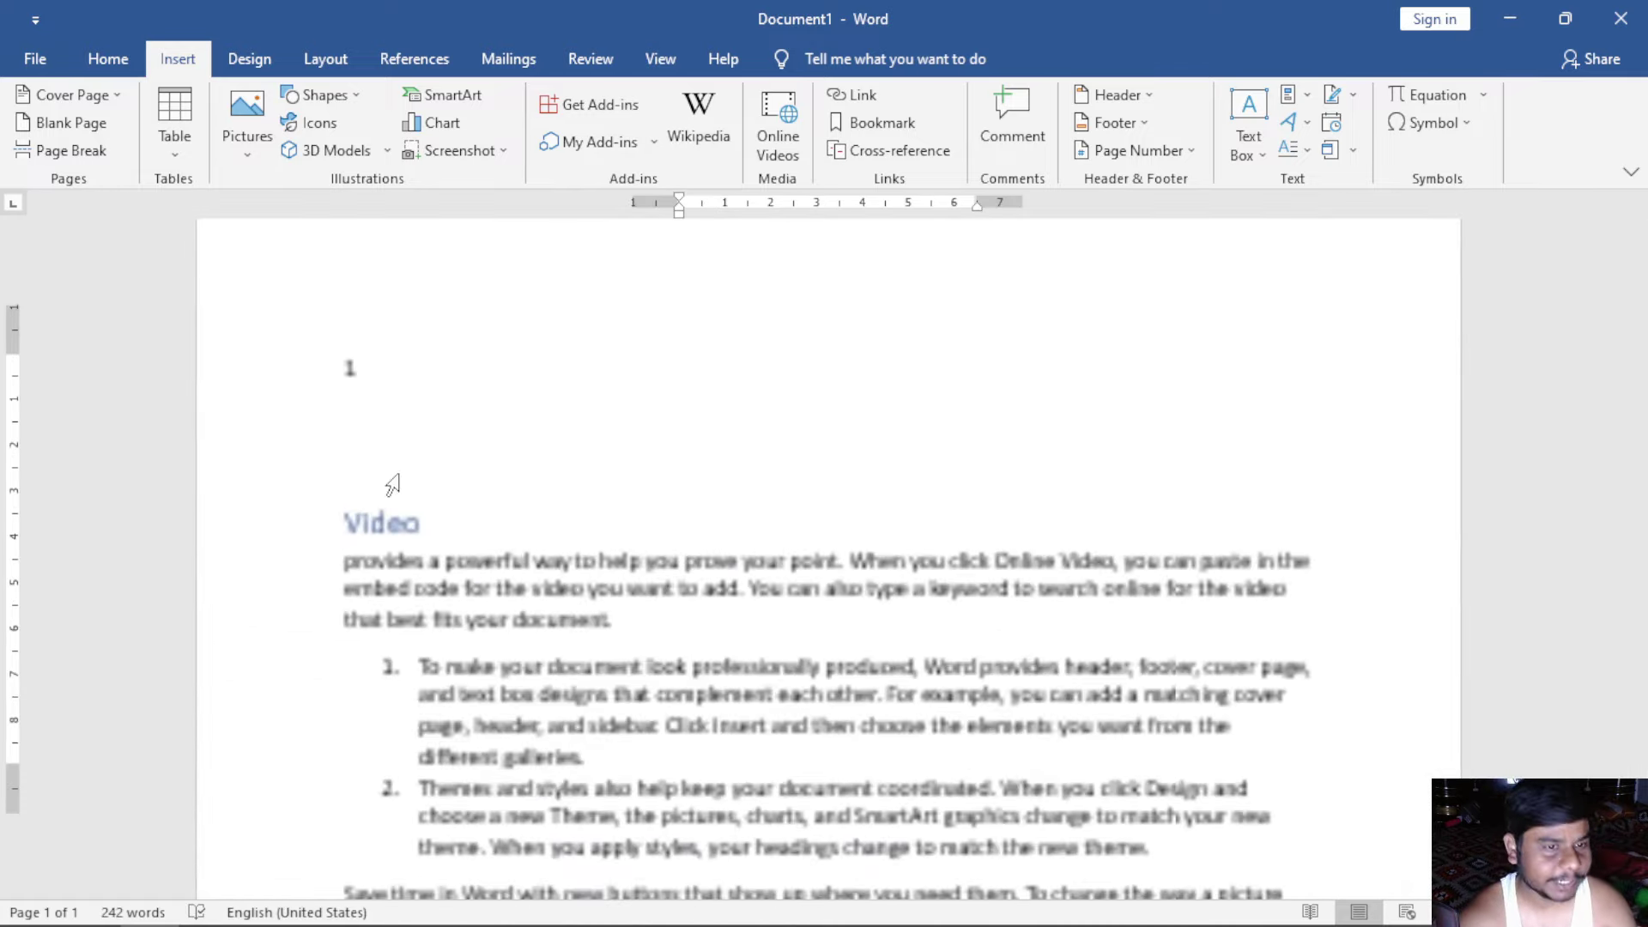
scroll(464, 403, "up", 1)
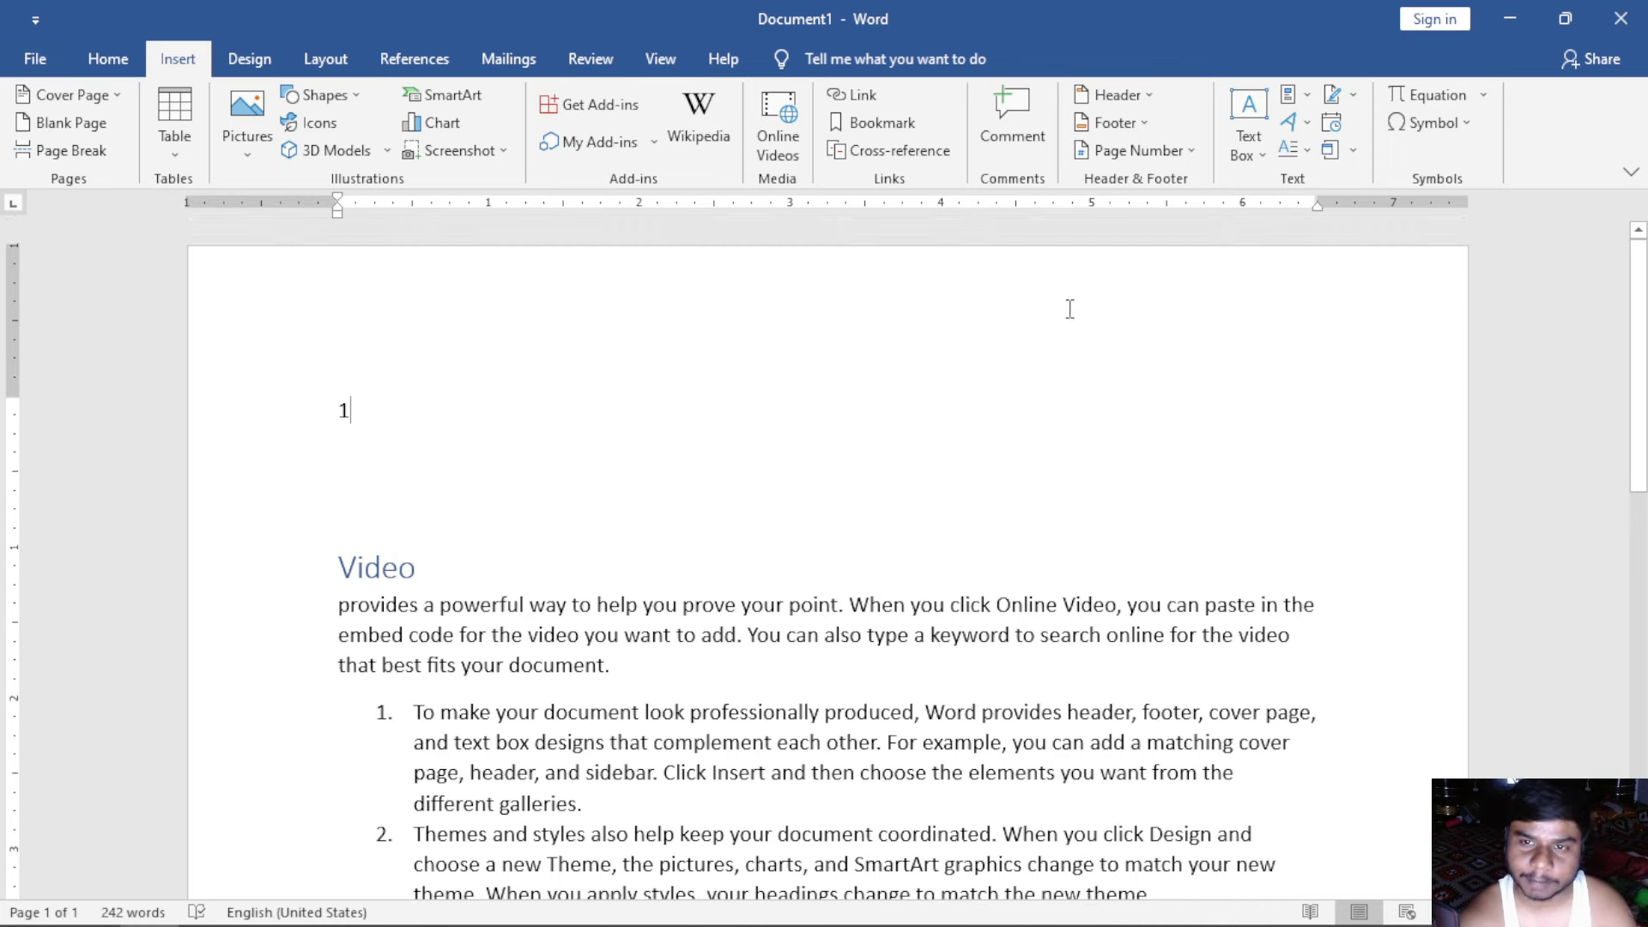
key("shift+Left")
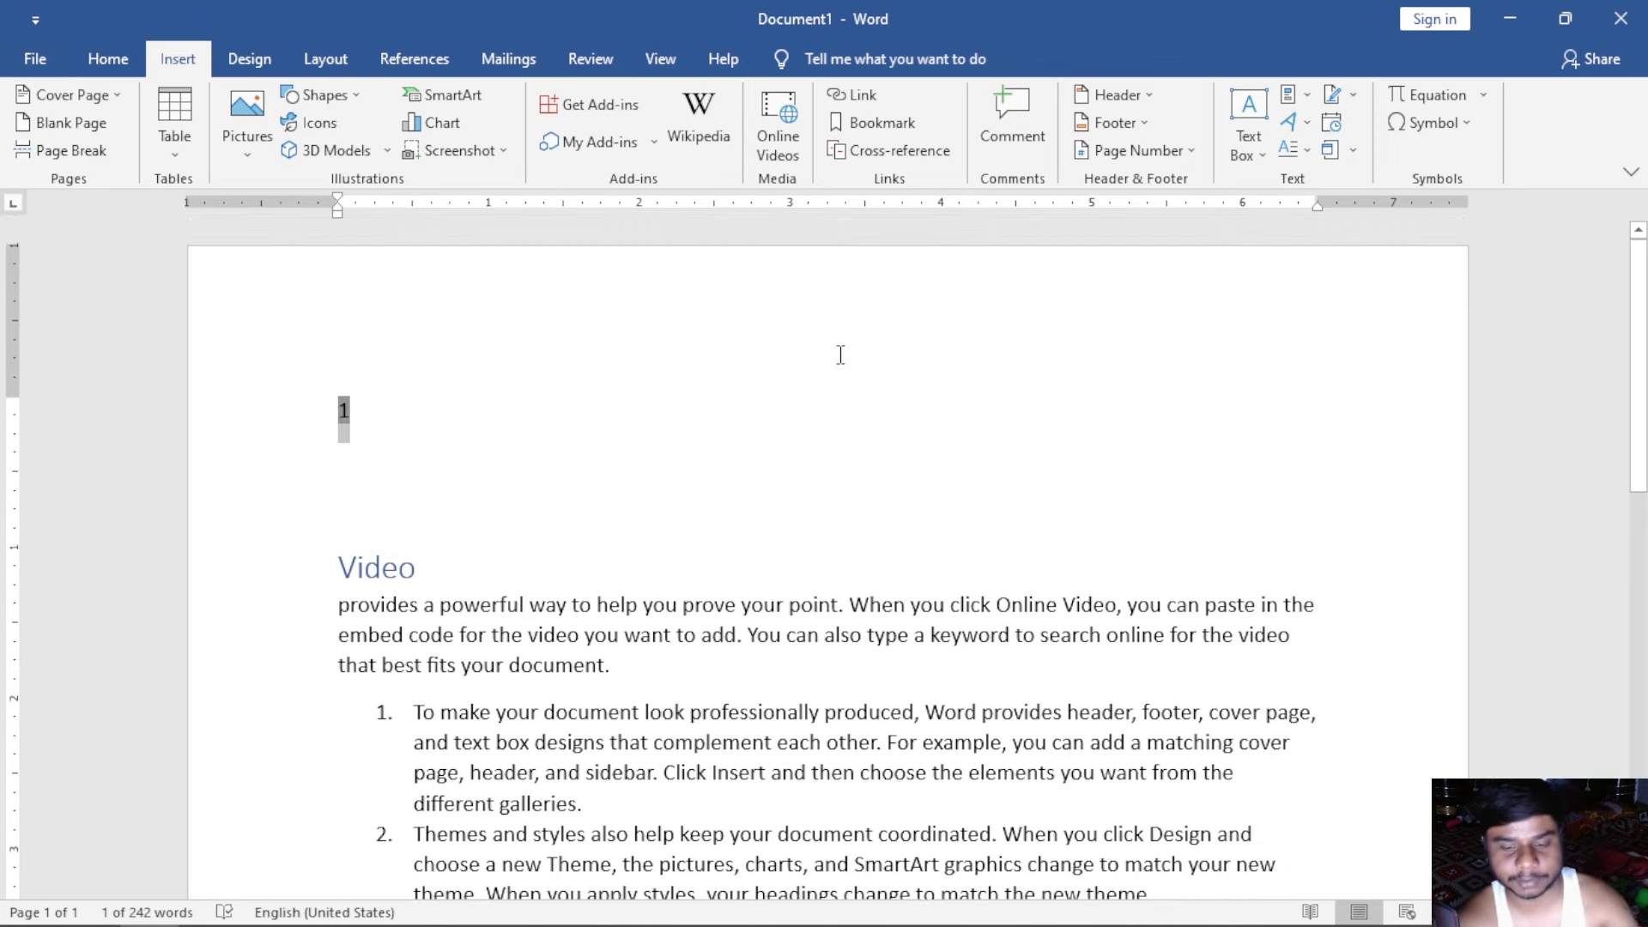
key("BackSpace")
Step: Check the Bookmark reference type in the Cross-reference dialog and close it without inserting
left_click(931, 148)
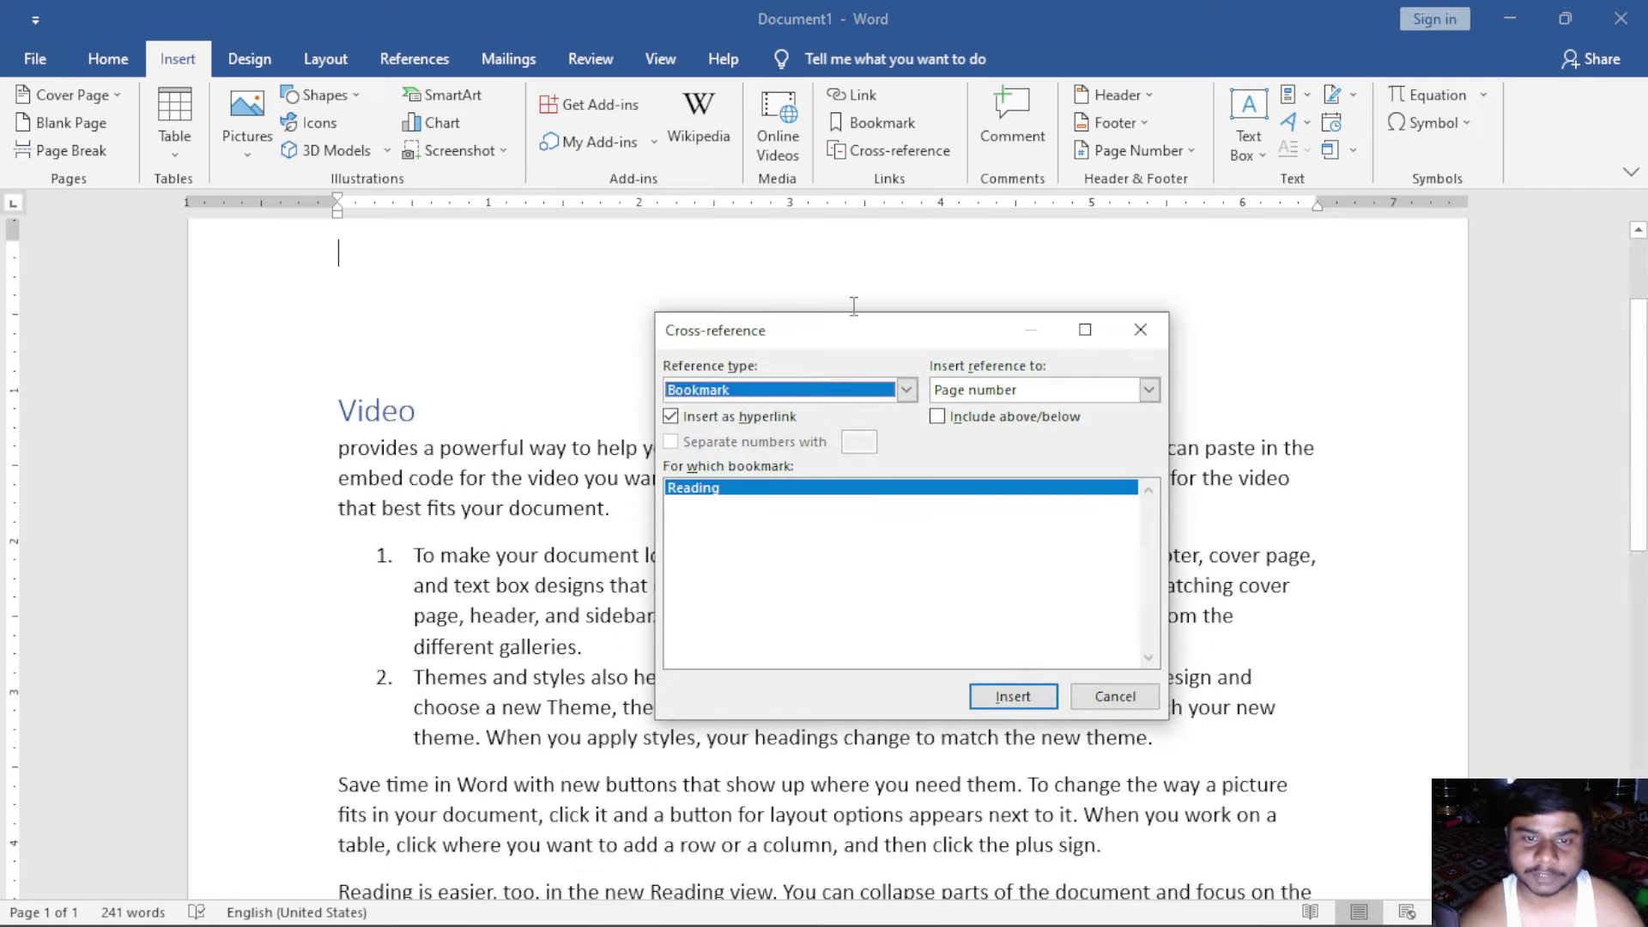
left_click(906, 390)
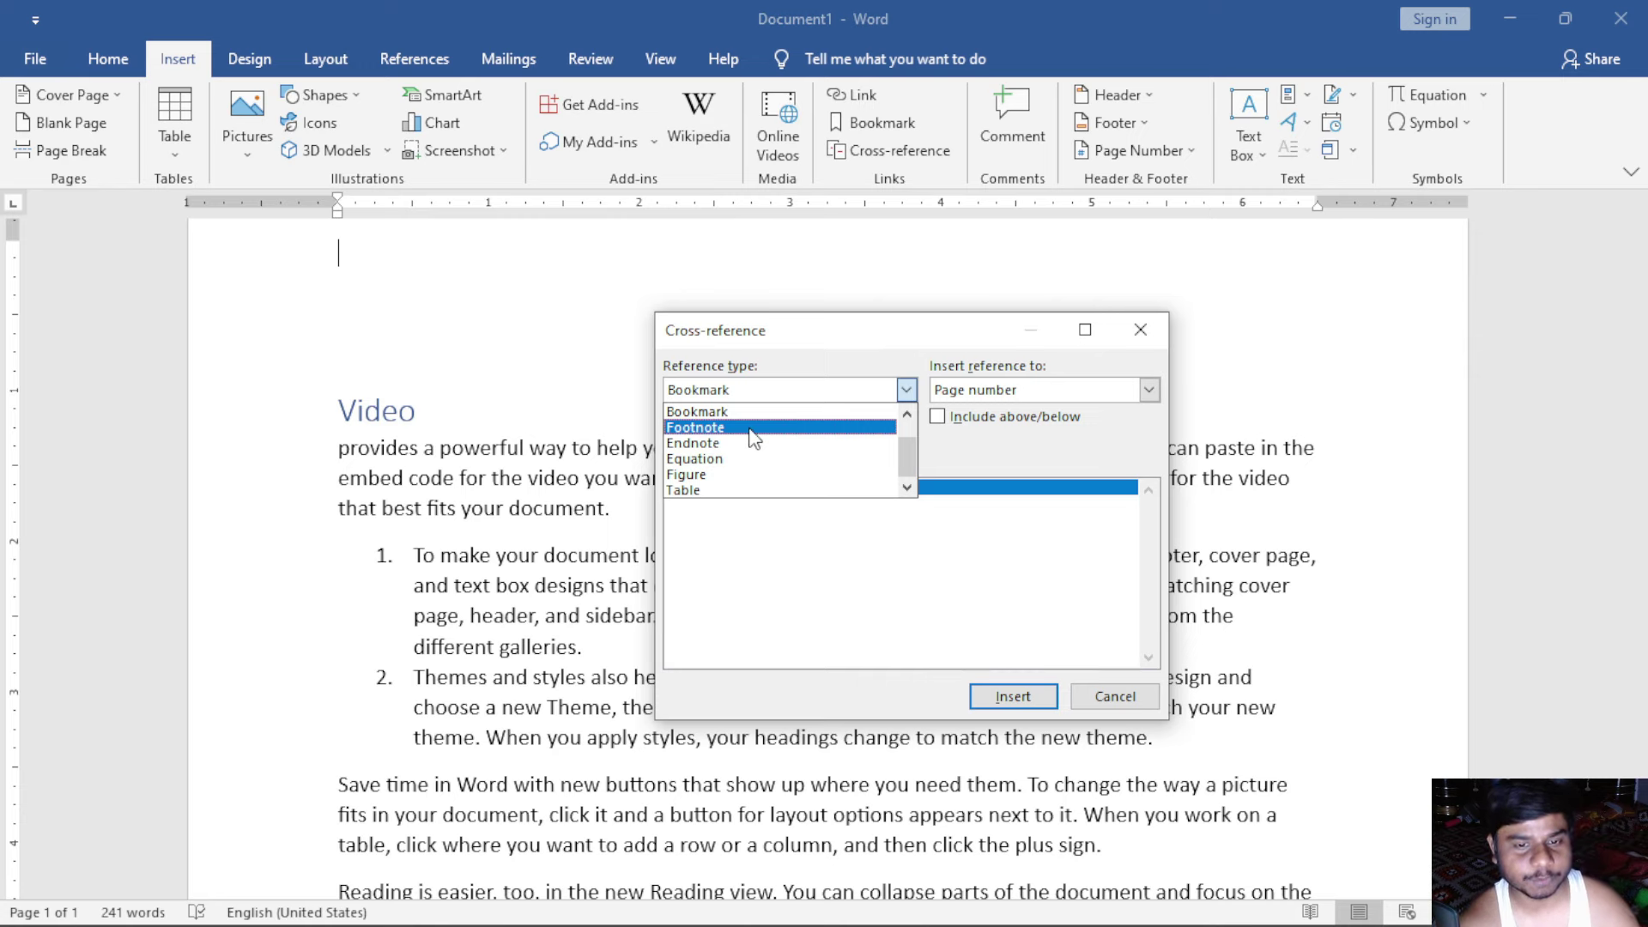
left_click(1138, 334)
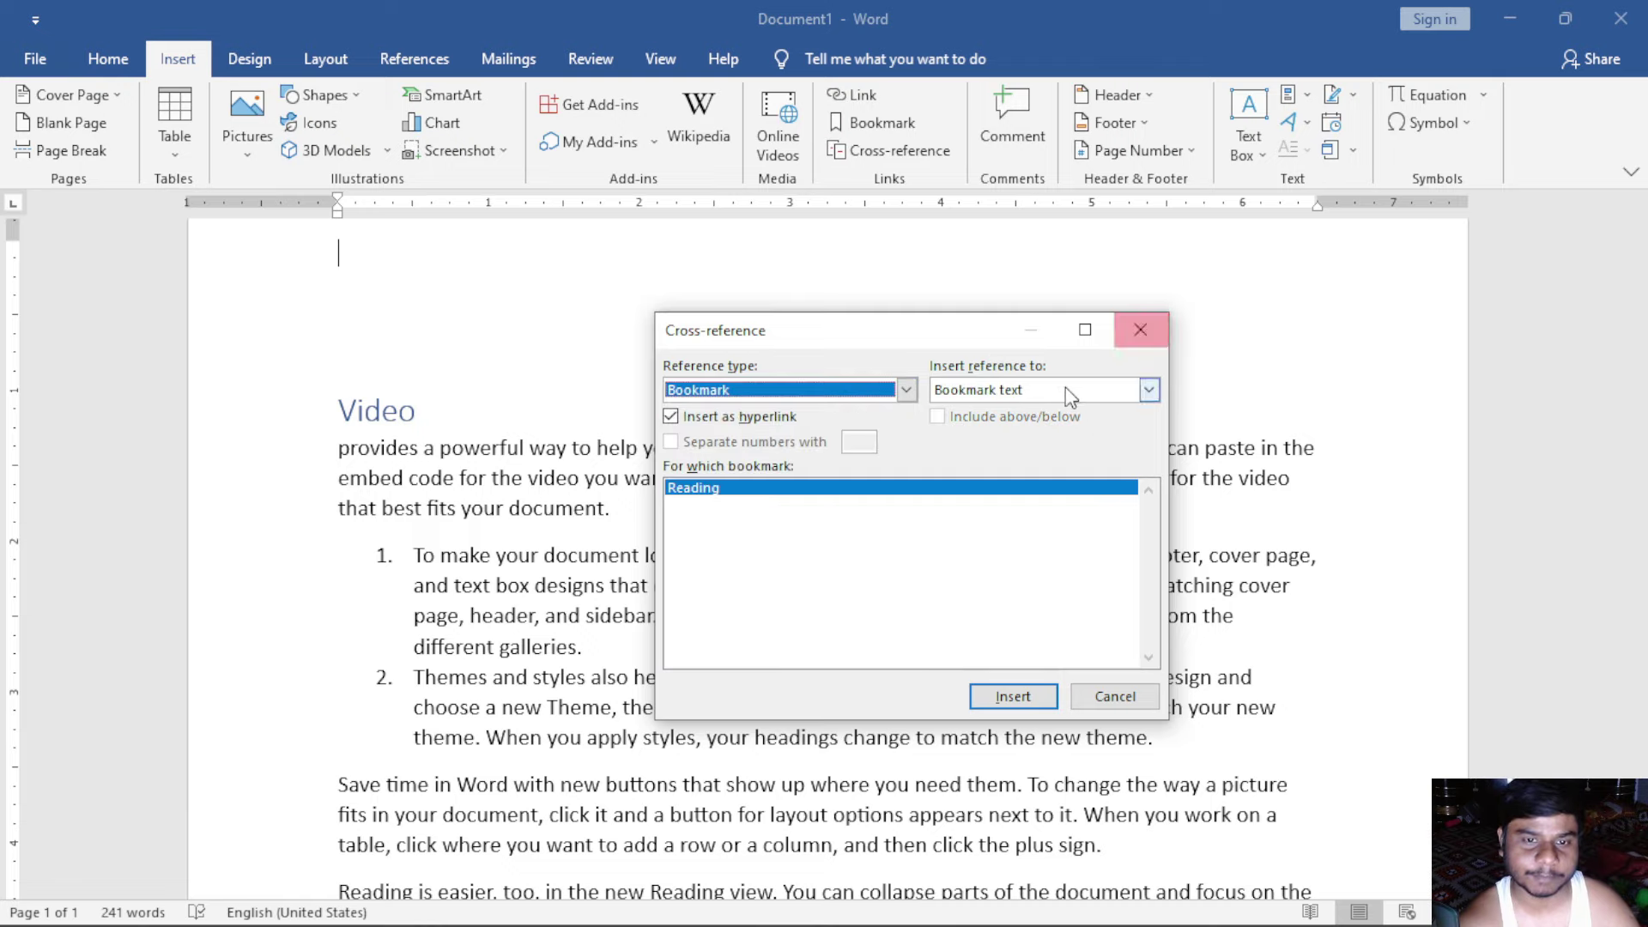
left_click(1138, 332)
scroll(424, 431, "down", 5)
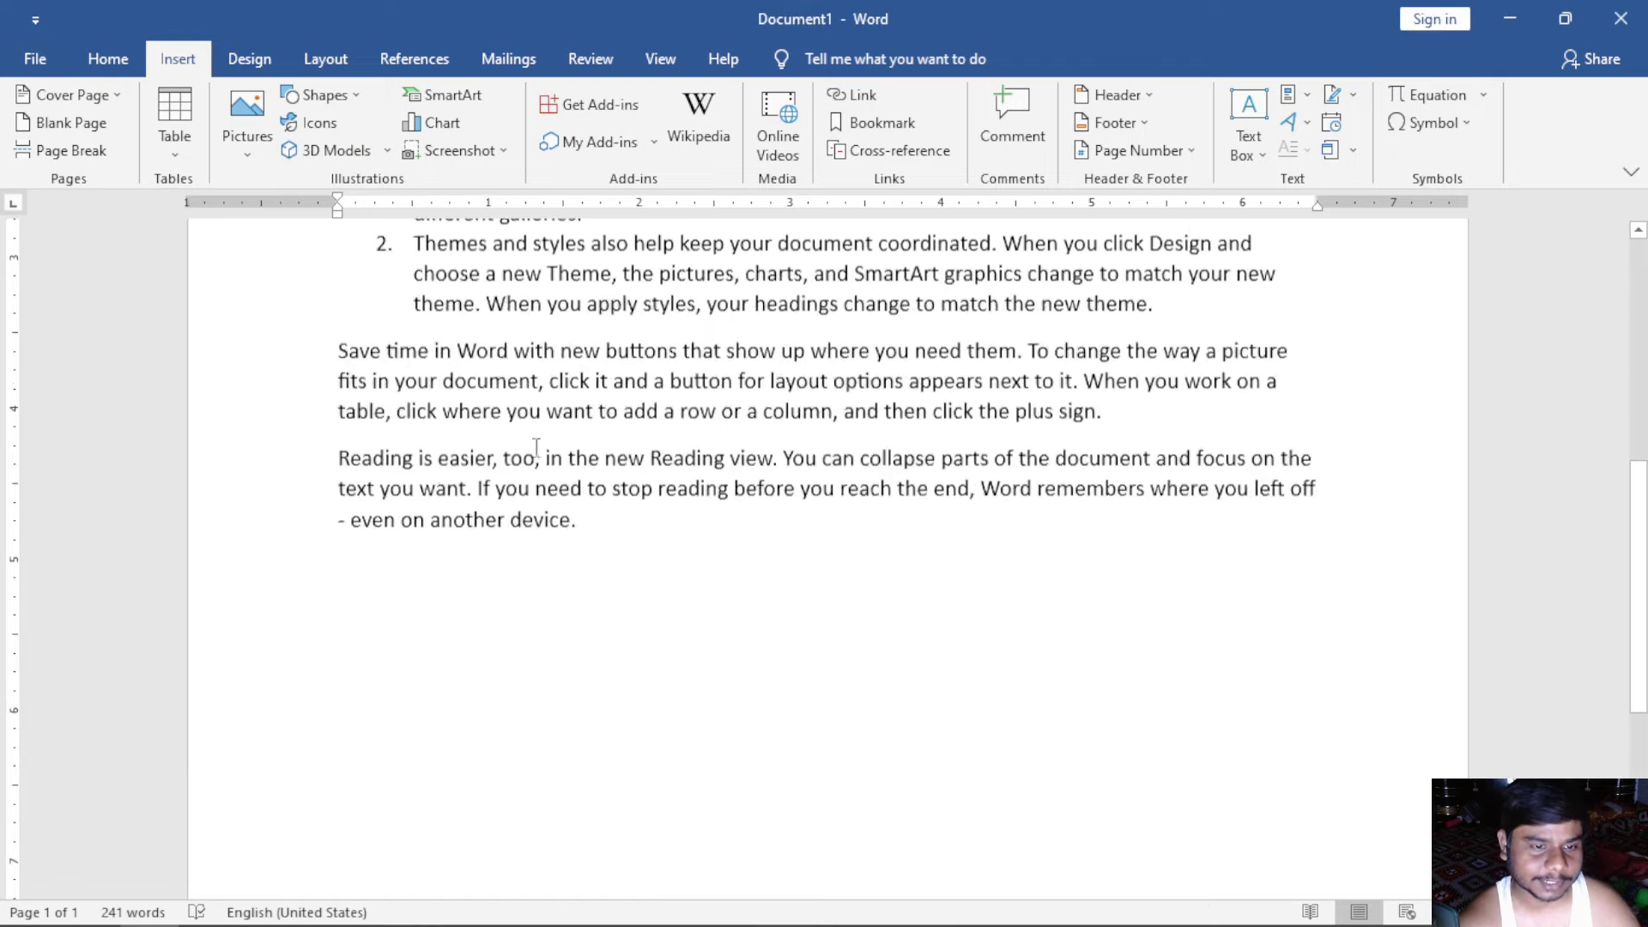
Step: Insert a footnote after the 'Save time in Word' paragraph
left_click_drag(341, 350, 1281, 420)
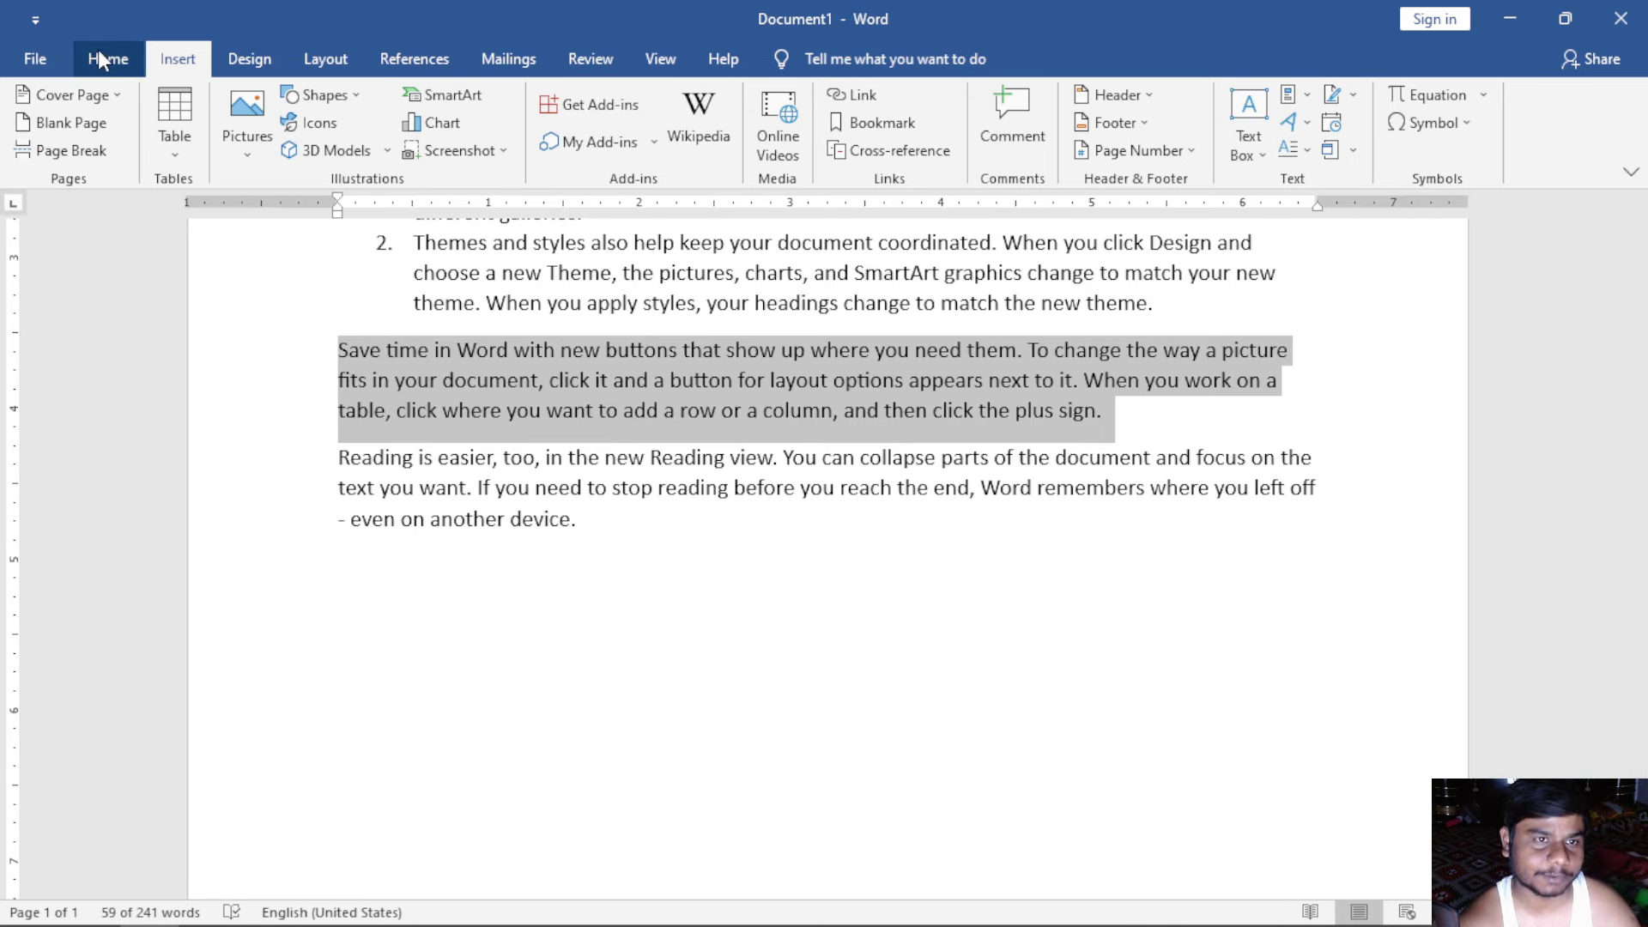
left_click(440, 62)
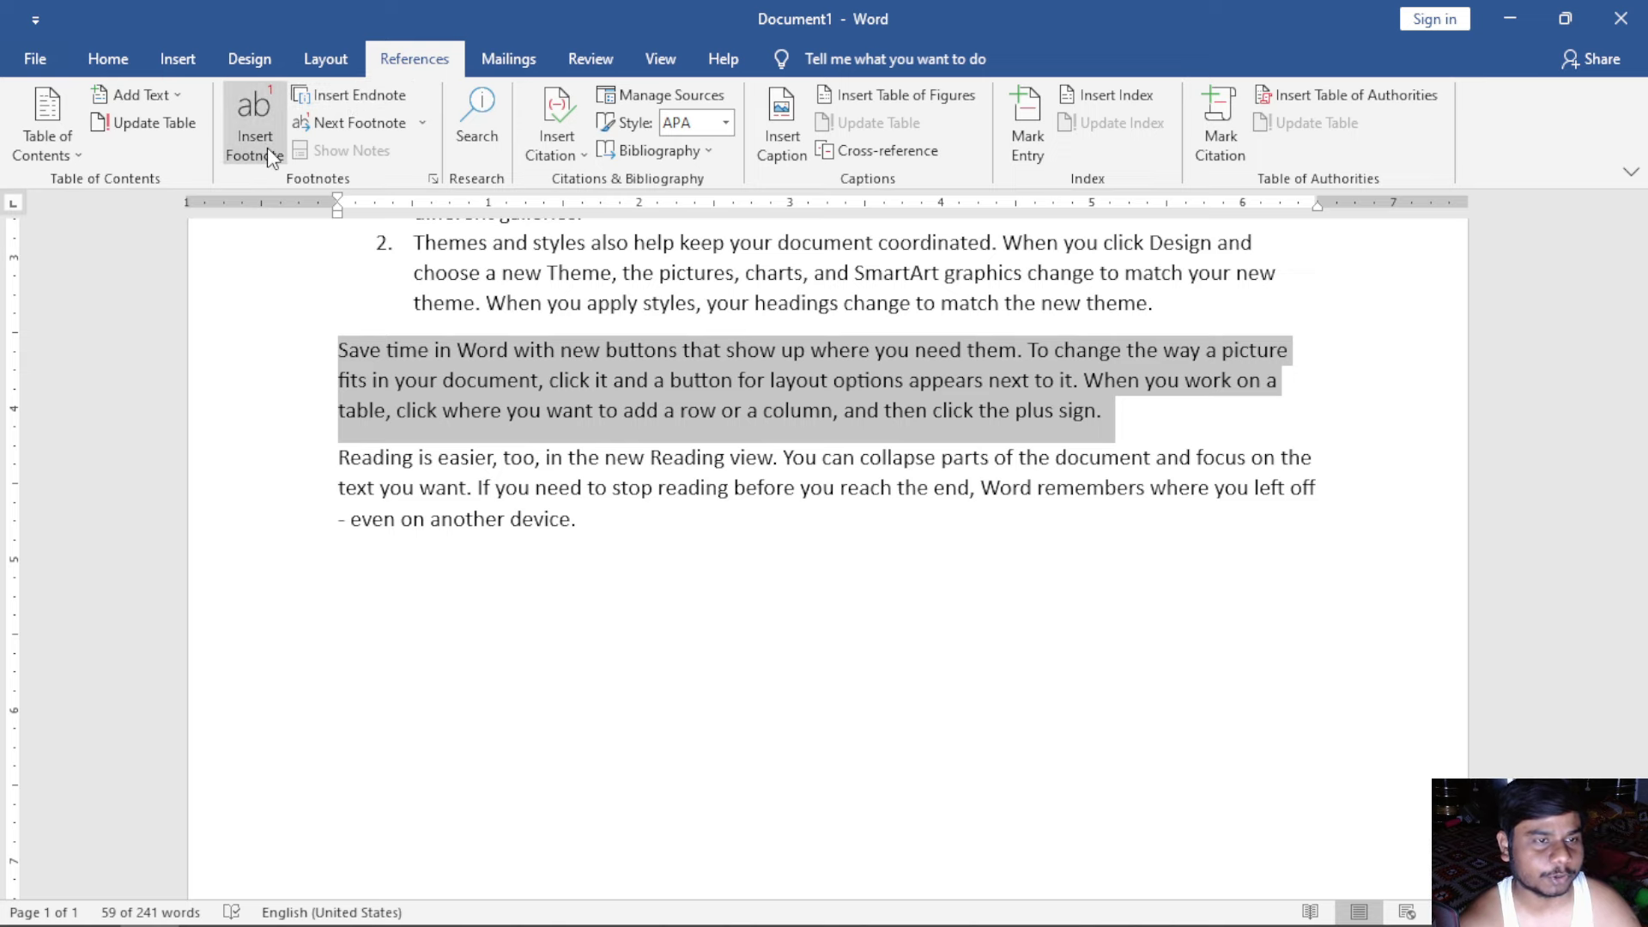
left_click(255, 129)
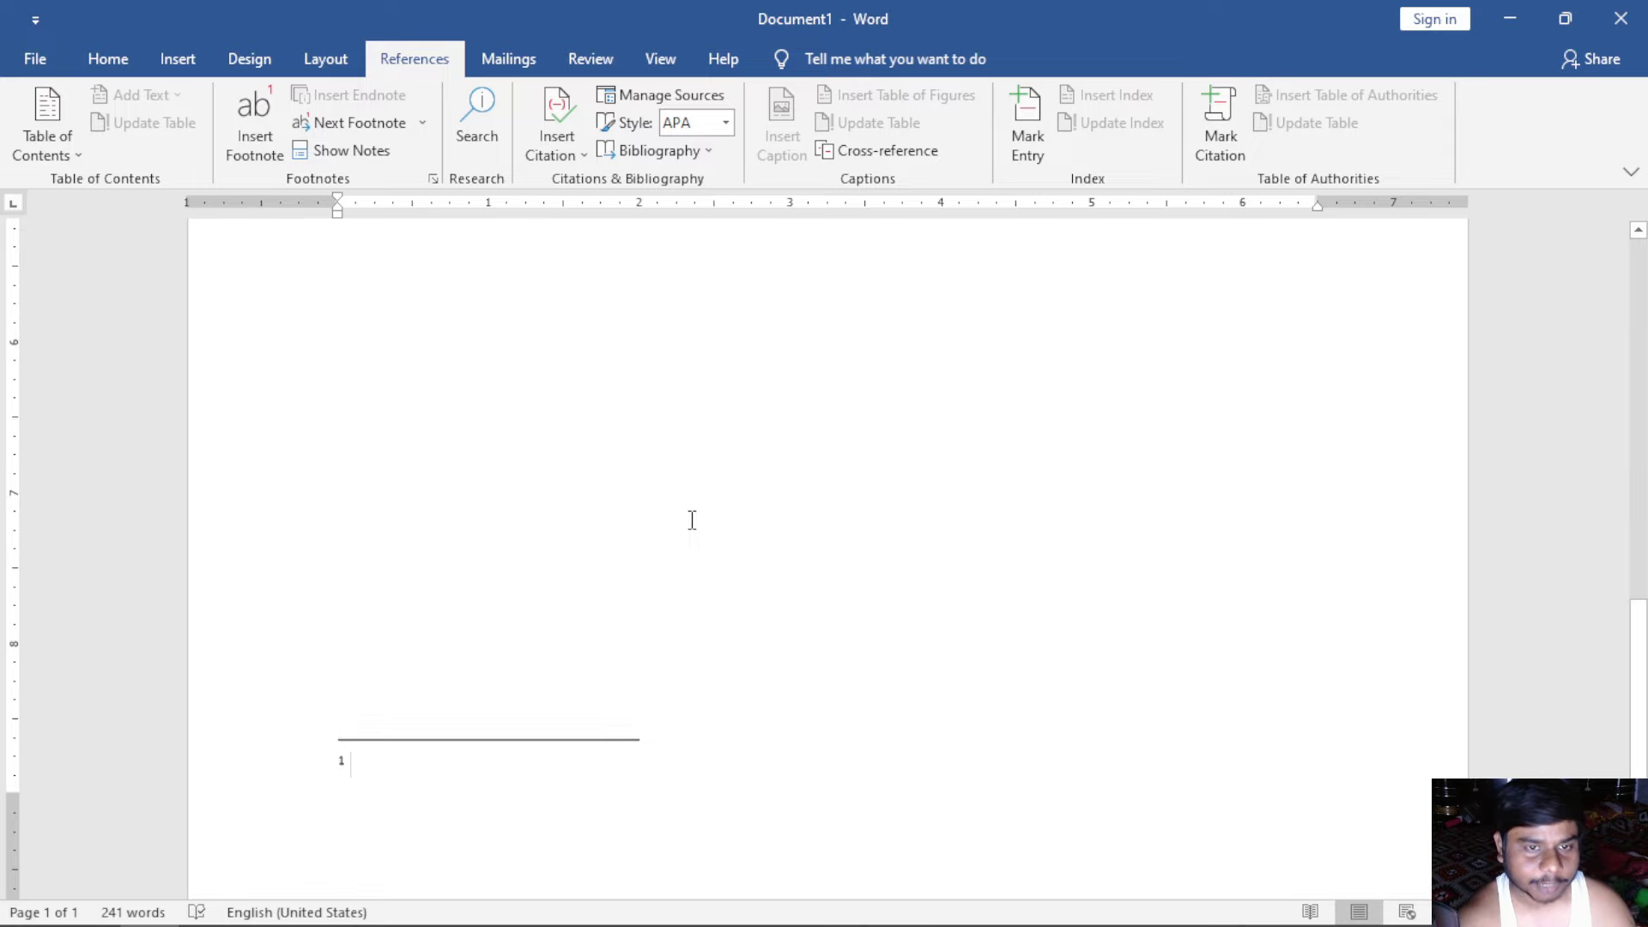
Step: Enter 'Footnote' as the note text and return to the body text
scroll(690, 519, "up", 5)
scroll(689, 519, "up", 2)
scroll(692, 519, "down", 8)
scroll(692, 519, "down", 1)
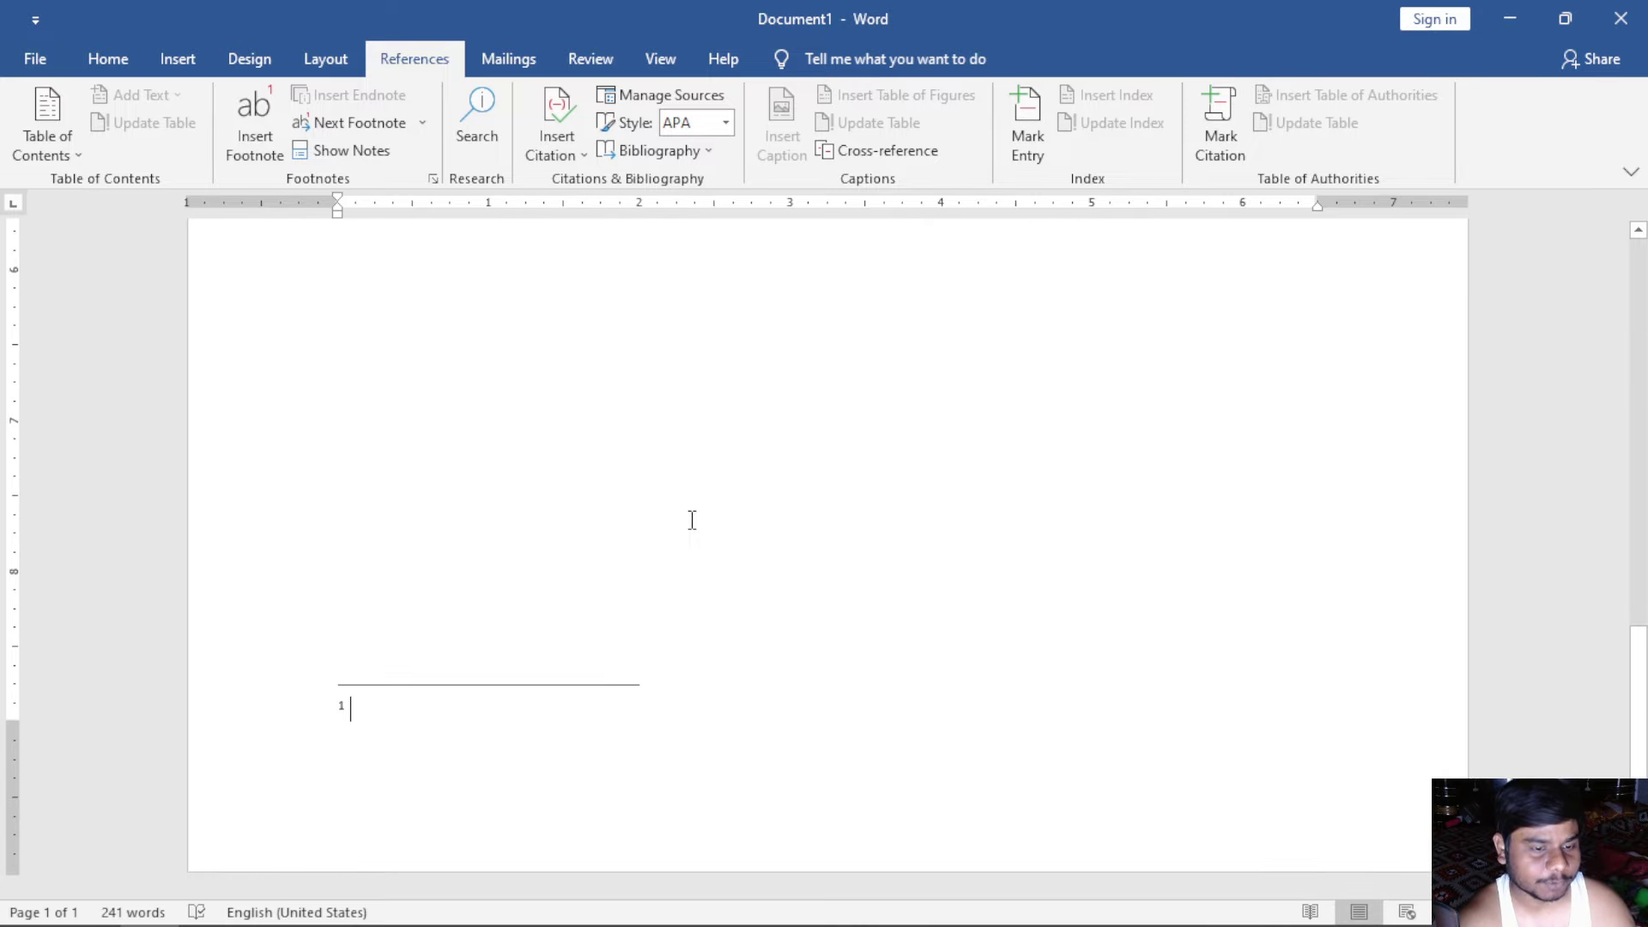
type("Fo")
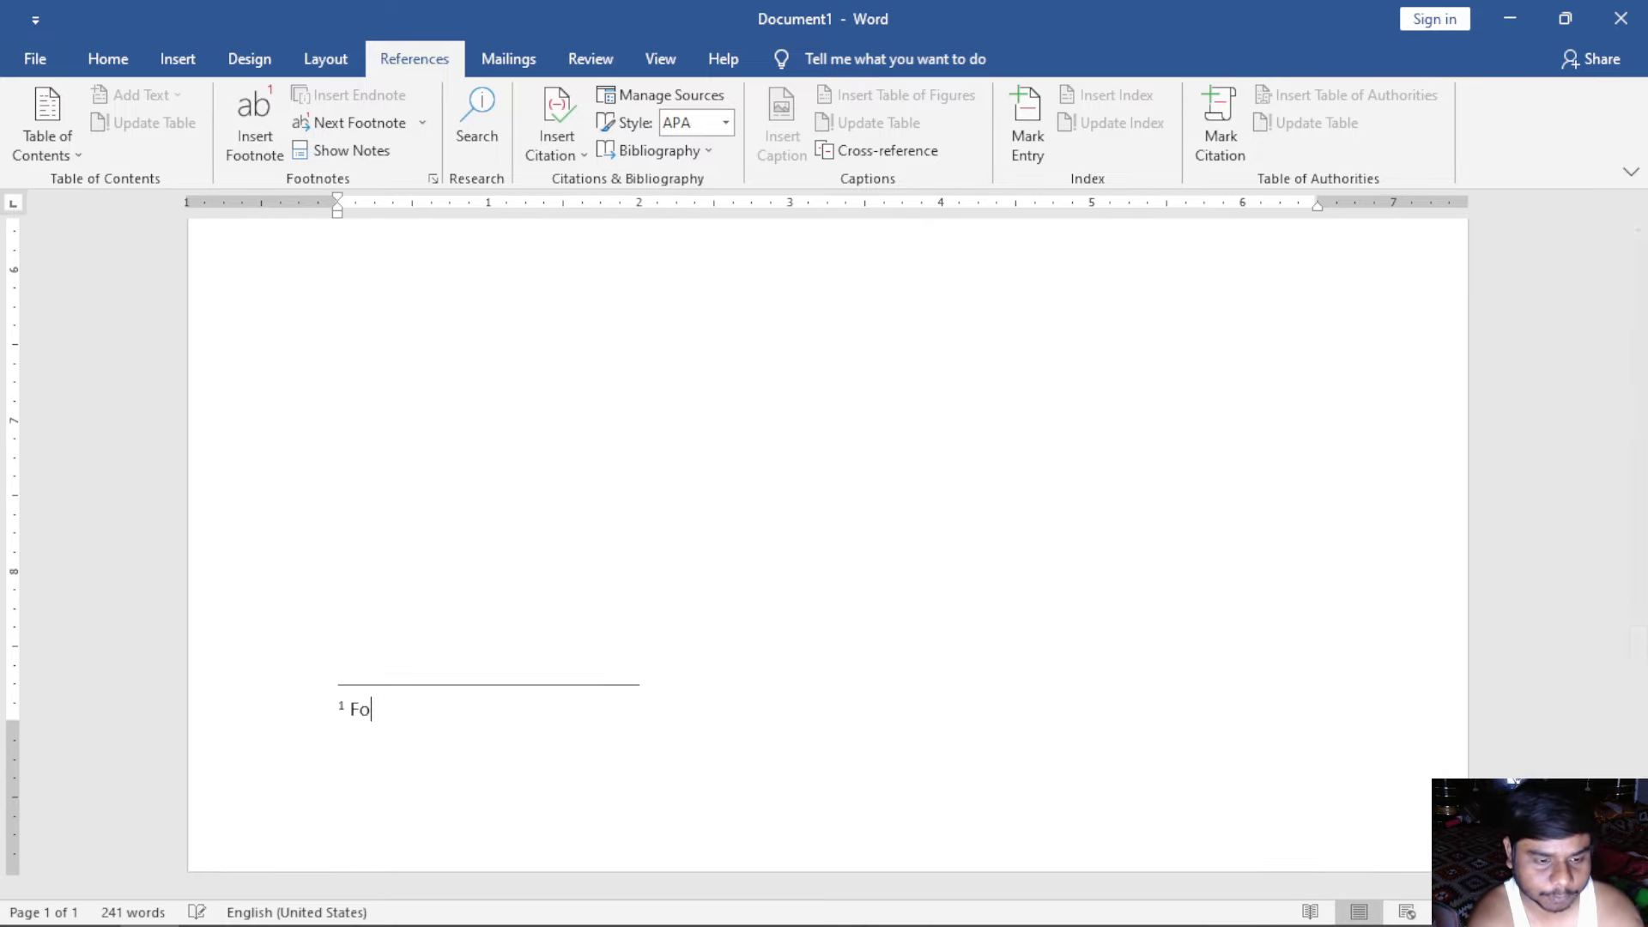
type("otnote")
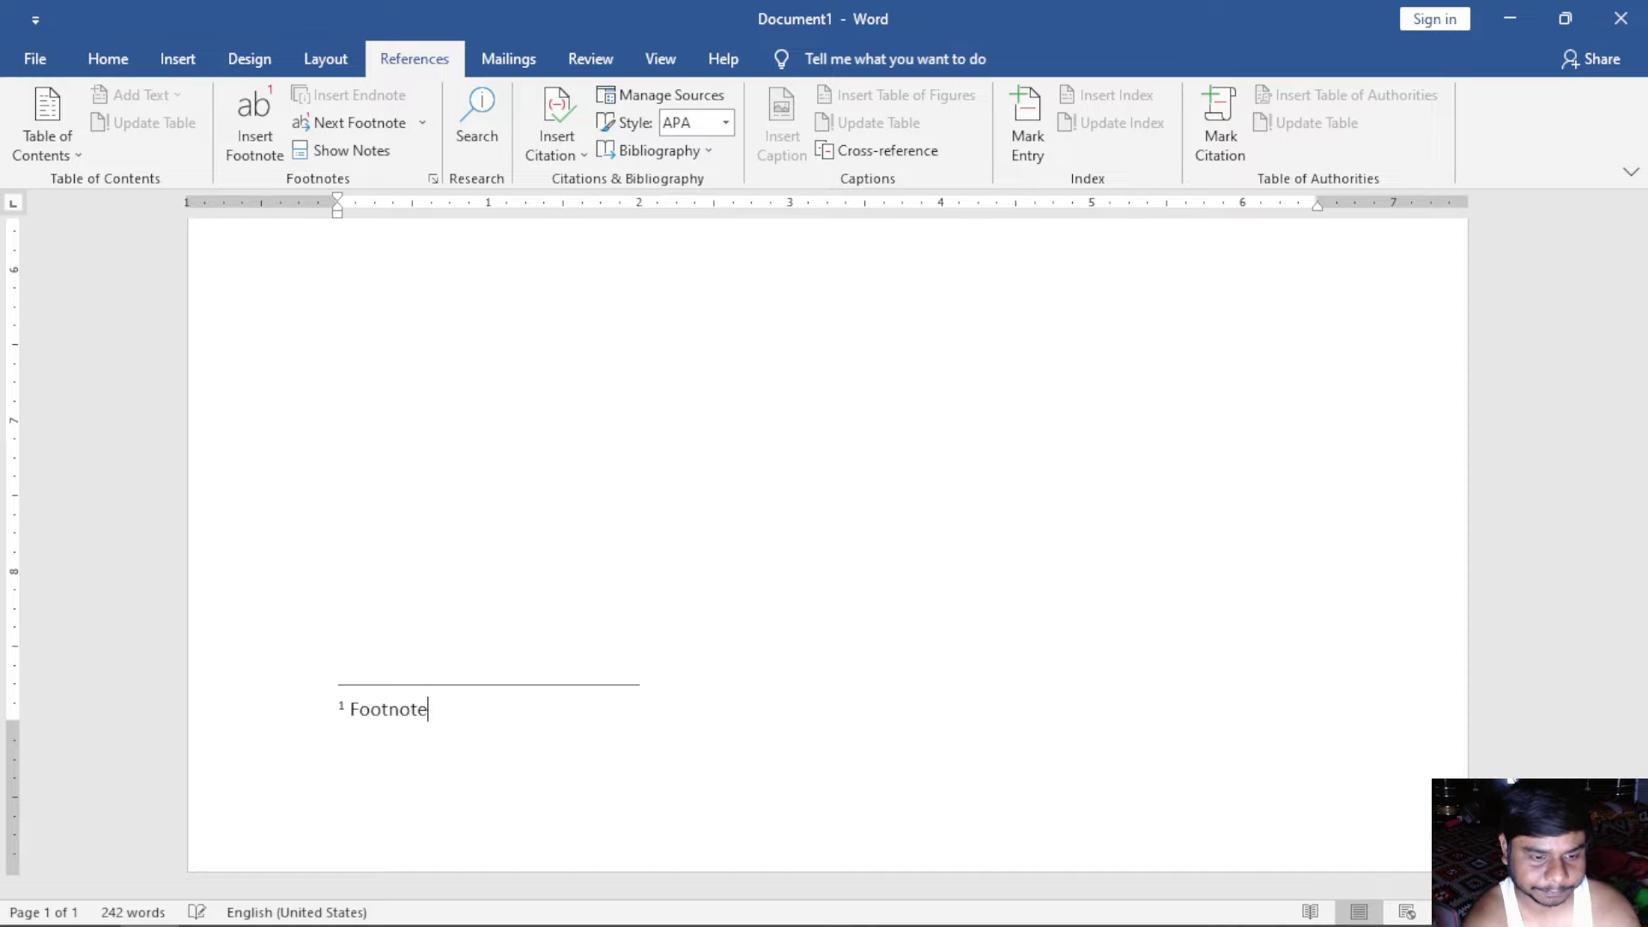
left_click(1093, 353)
scroll(1093, 353, "up", 1)
scroll(1093, 354, "up", 4)
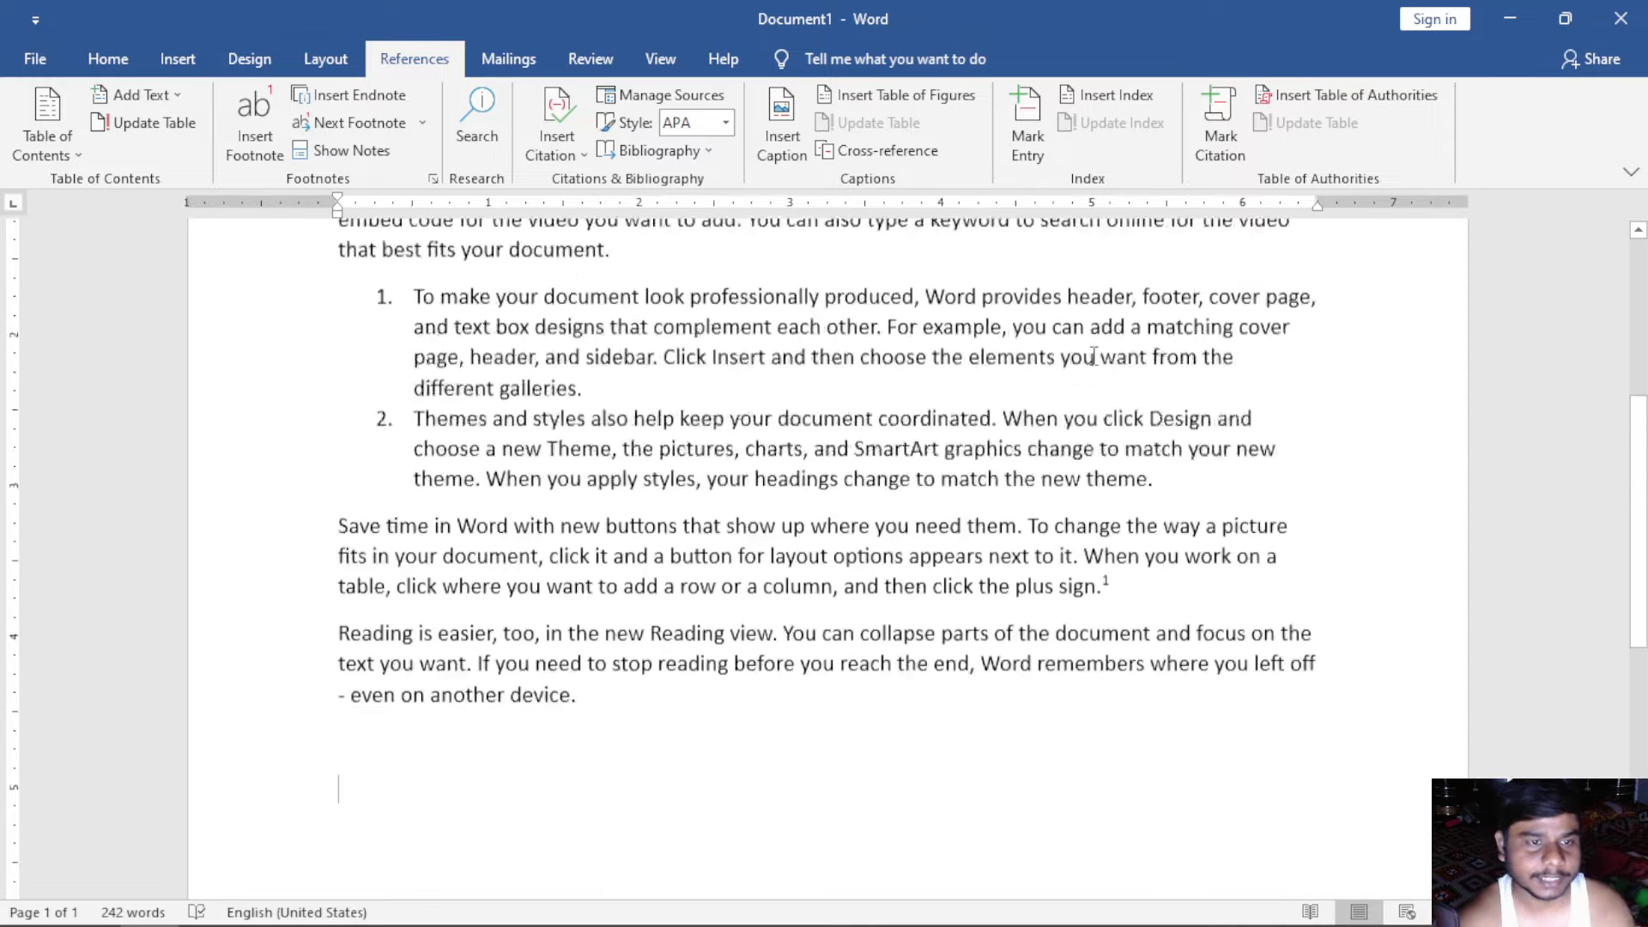
scroll(1093, 356, "up", 1)
scroll(1096, 353, "up", 3)
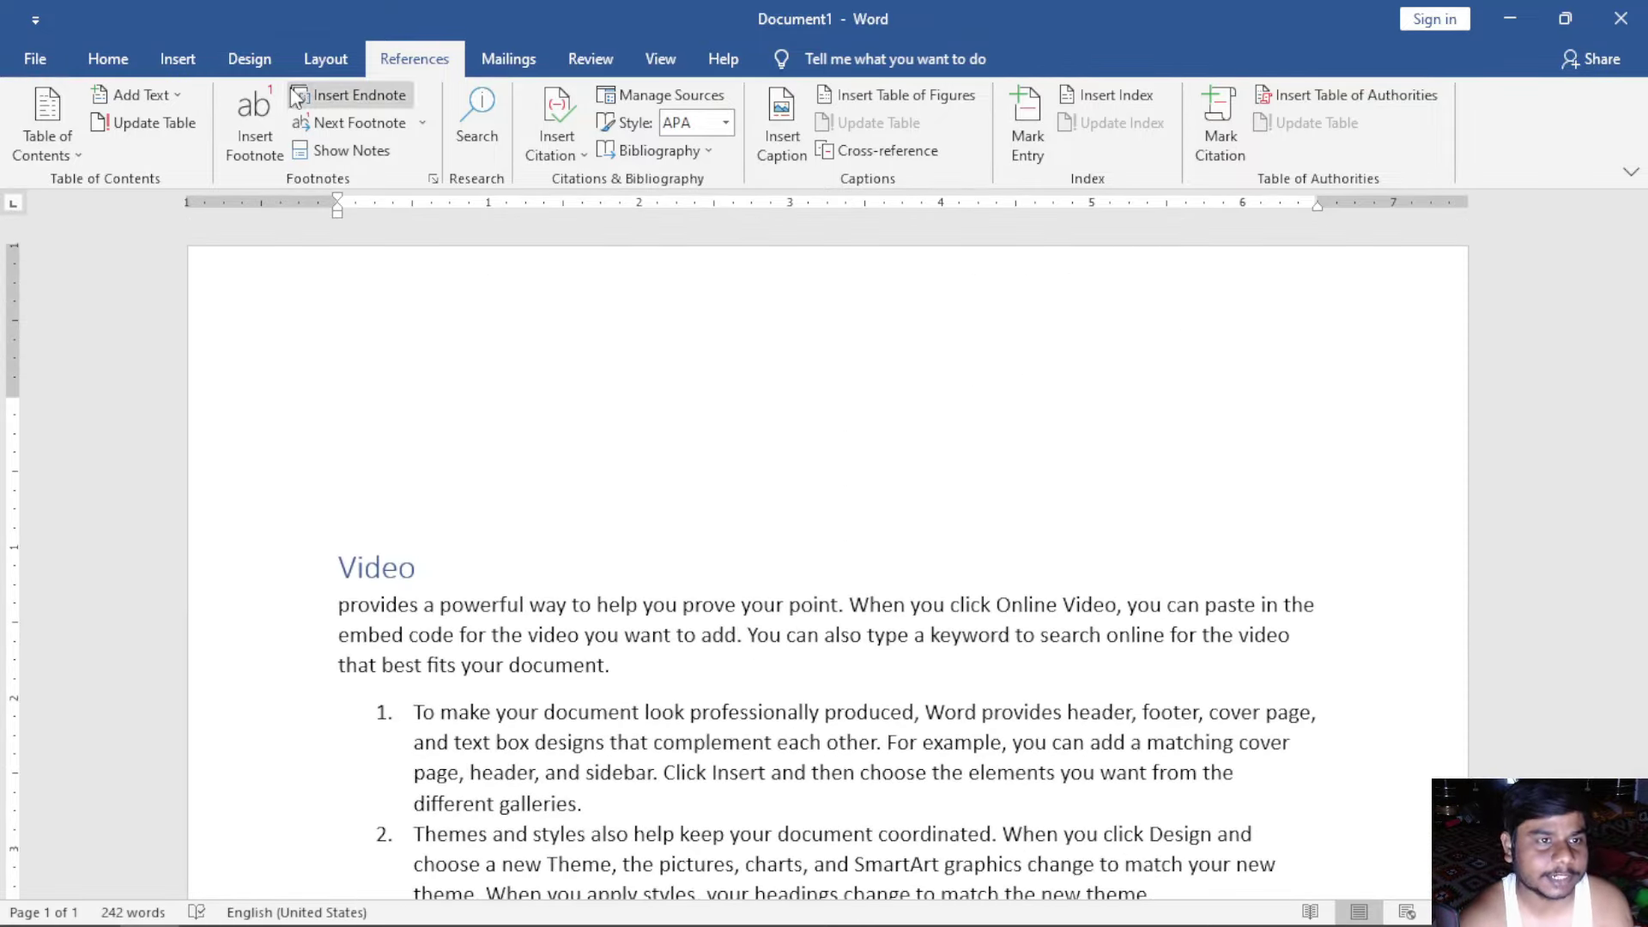
Step: Insert a cross-reference to footnote 1 showing the footnote number
left_click(178, 58)
left_click(892, 150)
scroll(851, 288, "down", 2)
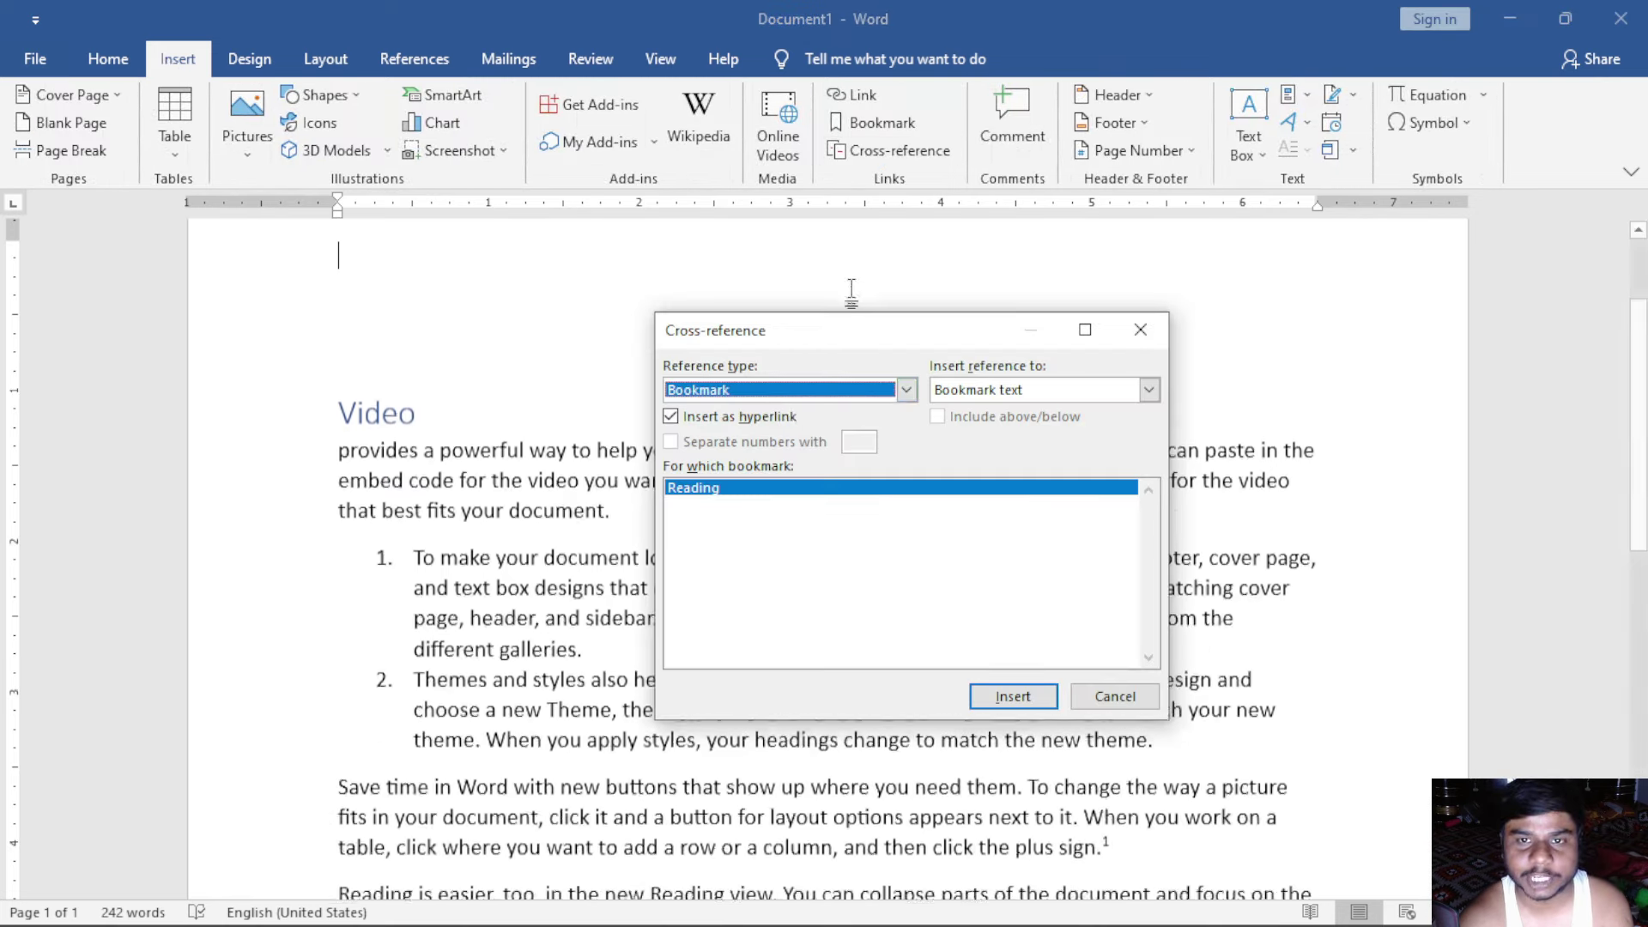
left_click(755, 388)
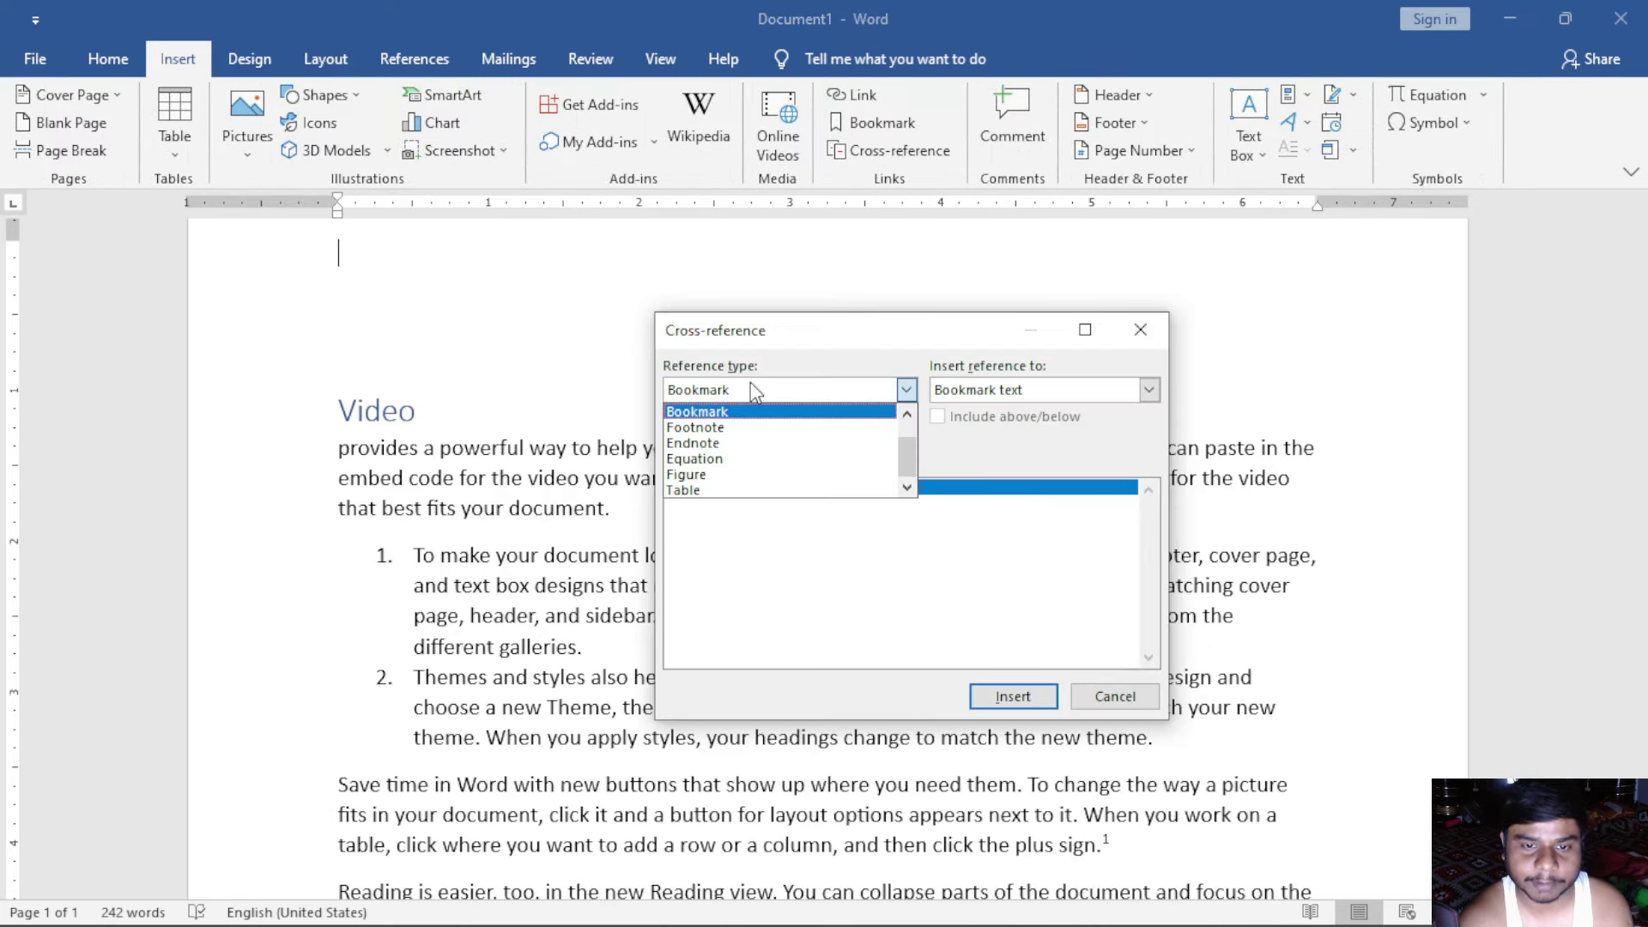
left_click(726, 429)
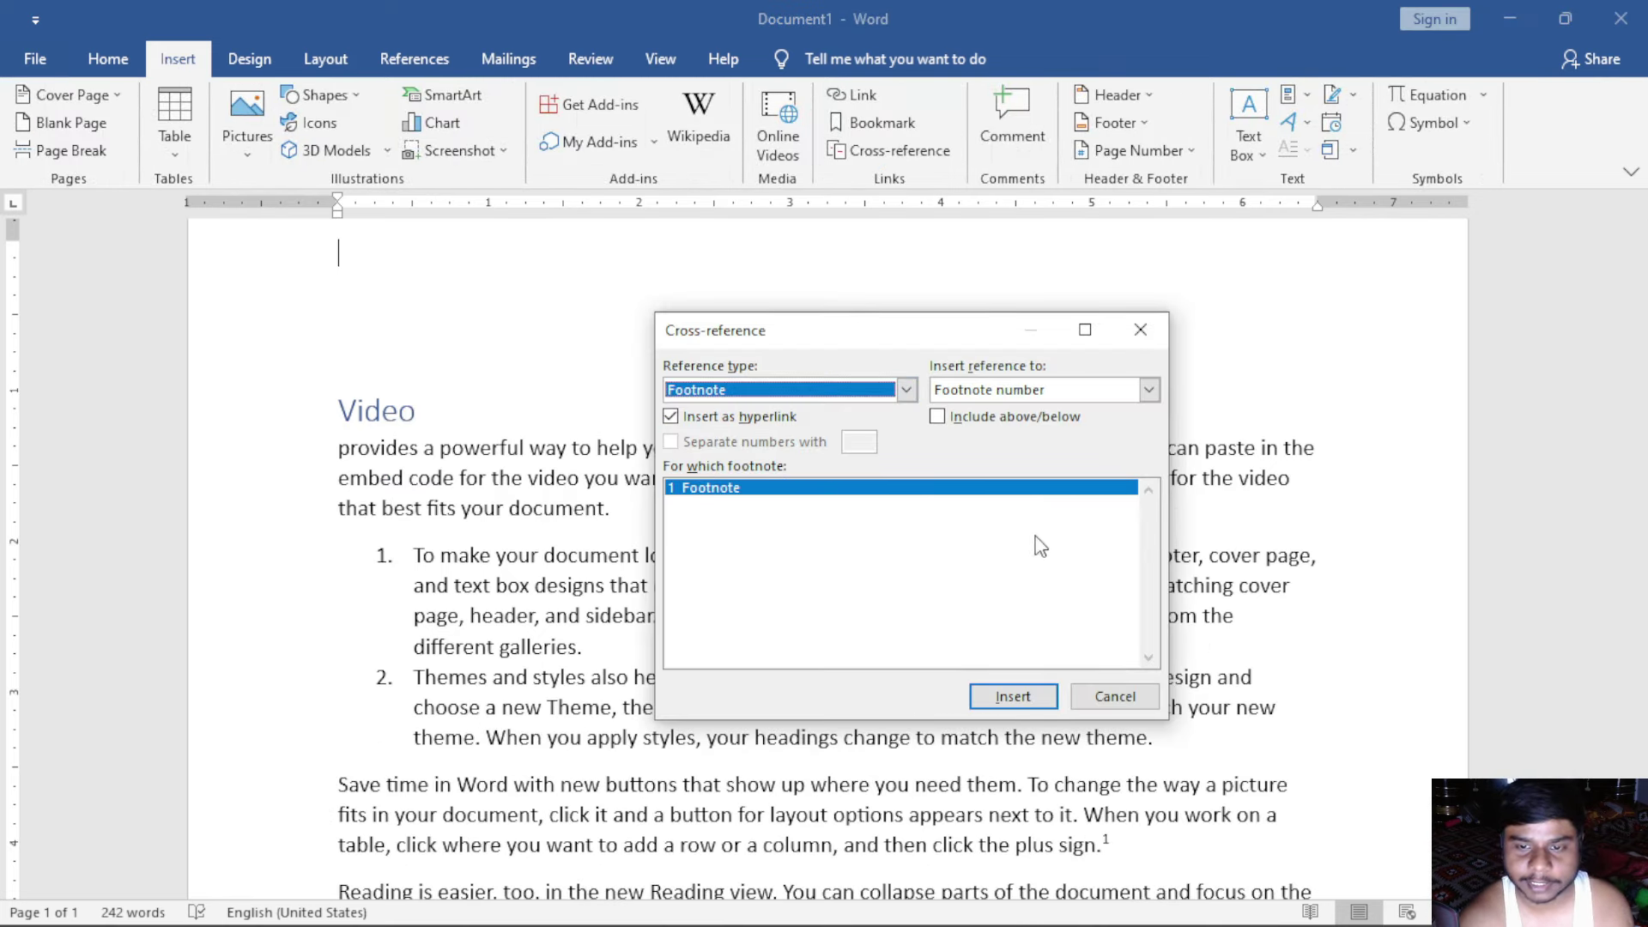
left_click(1011, 697)
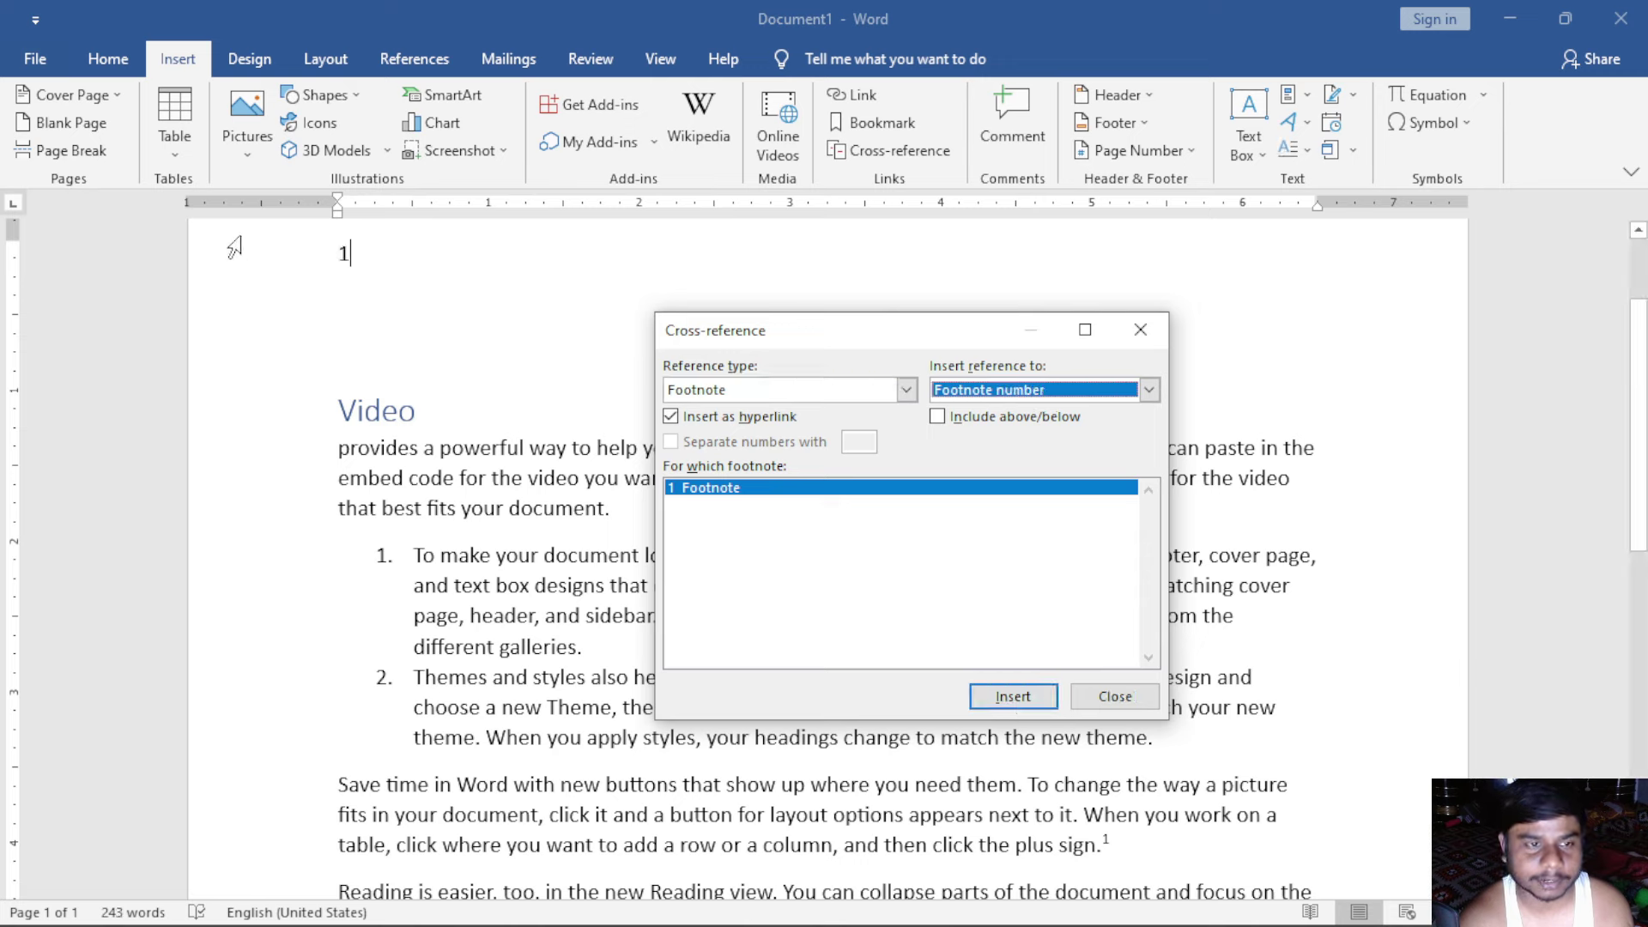
Step: Browse the footnote reference display options and type list, keeping Footnote, then close
left_click(987, 389)
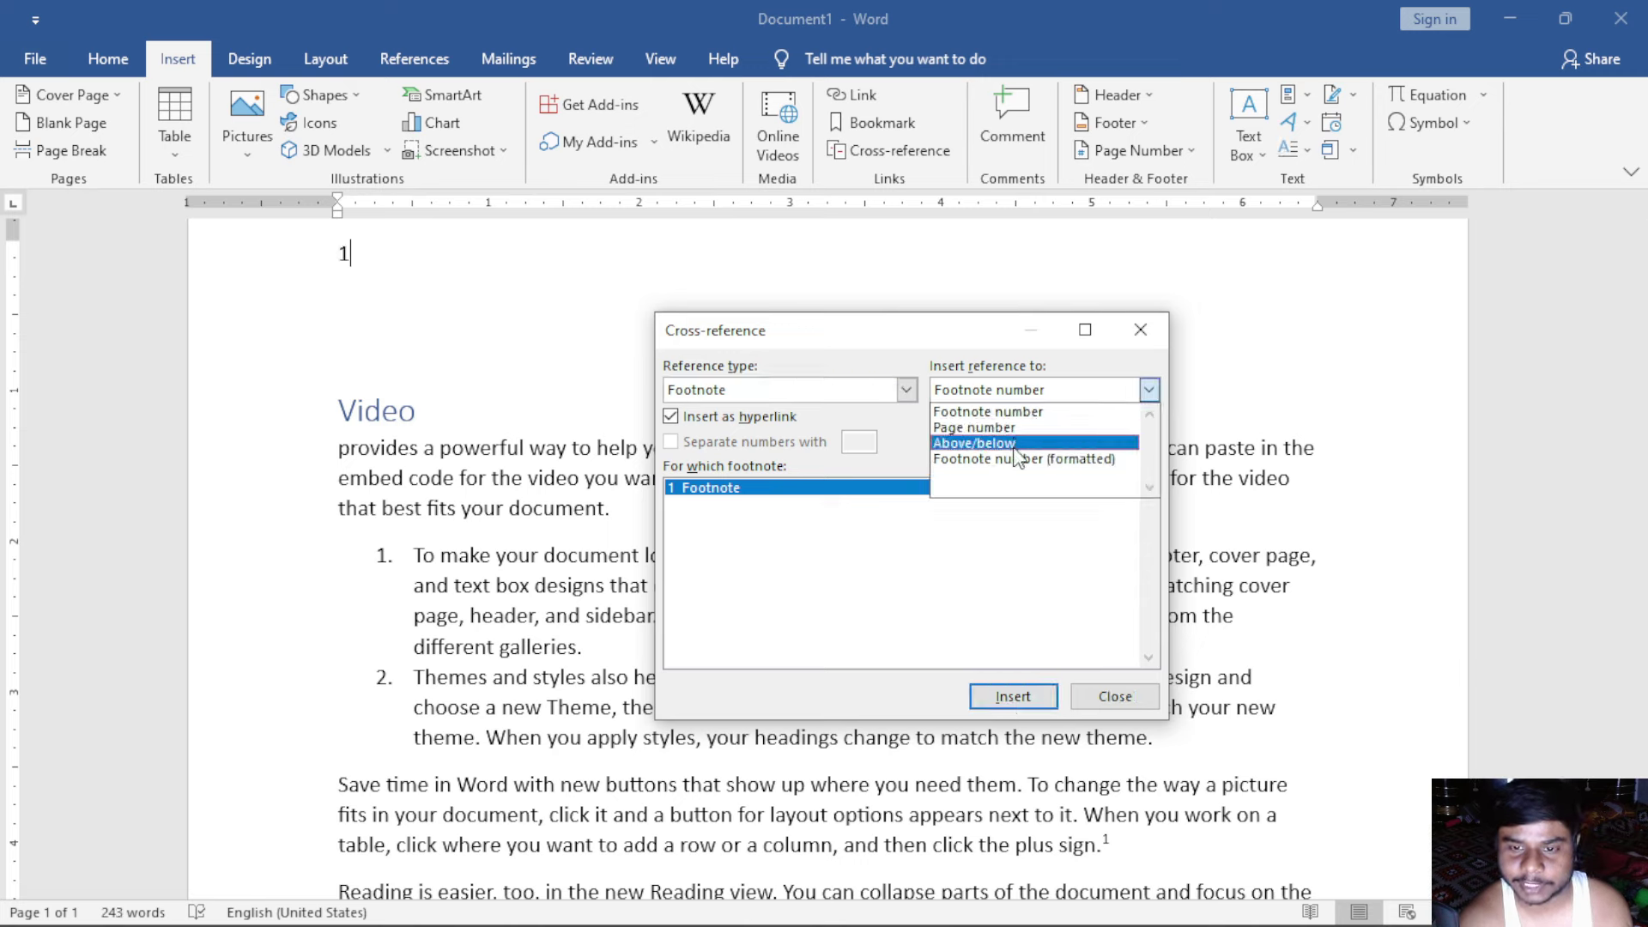
left_click(1141, 331)
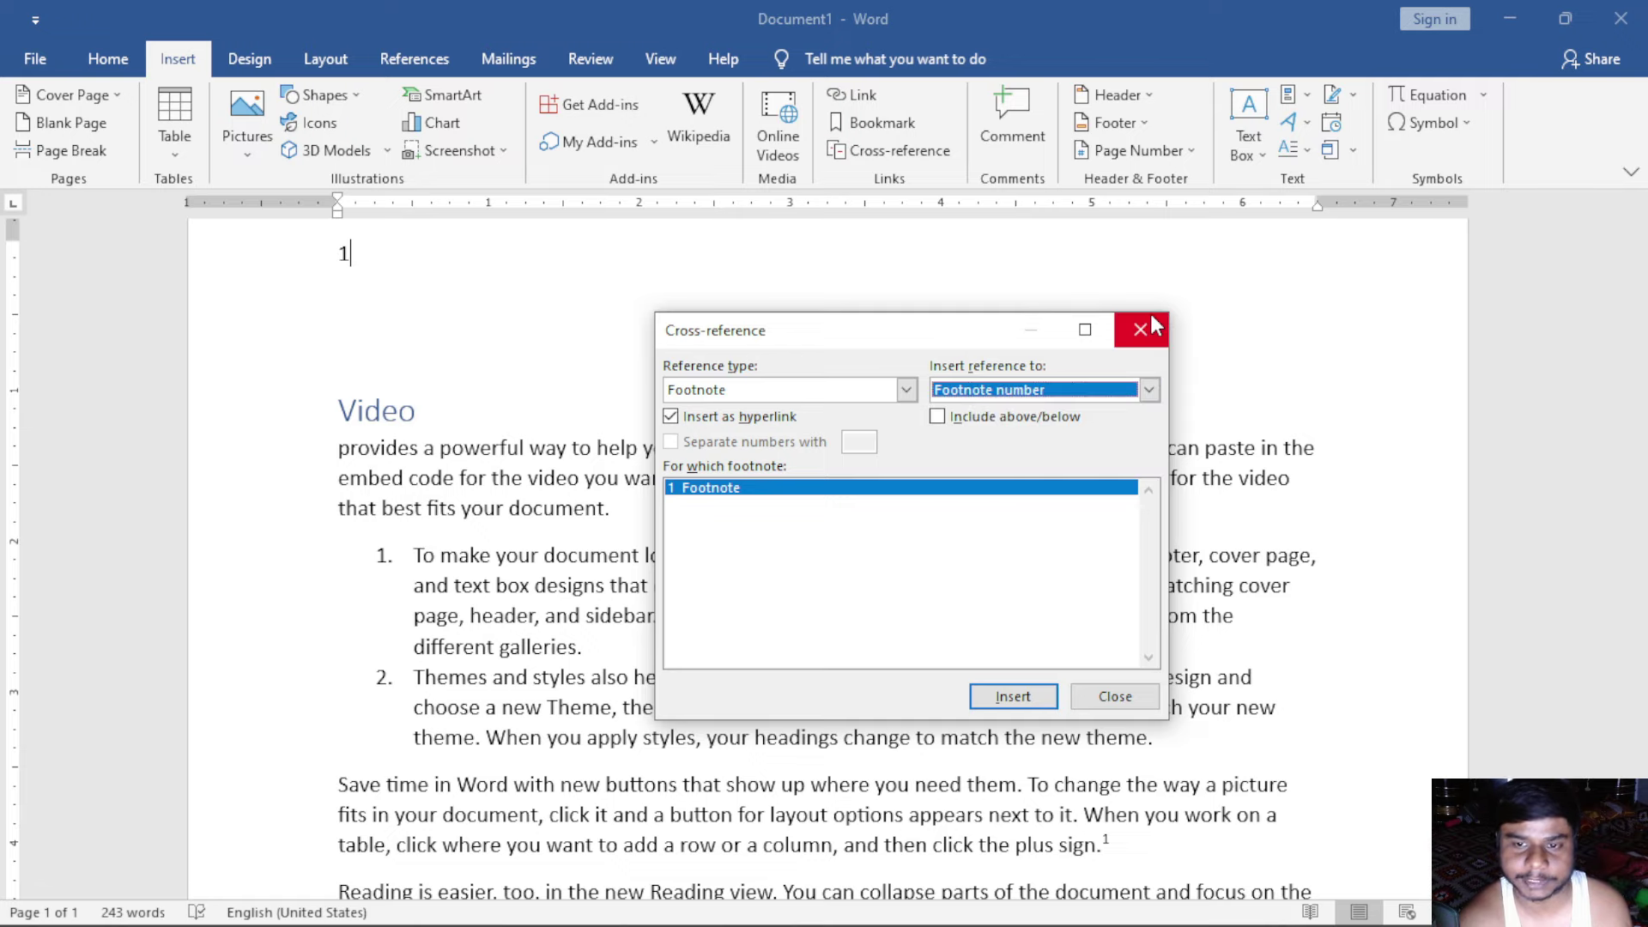
left_click(1141, 330)
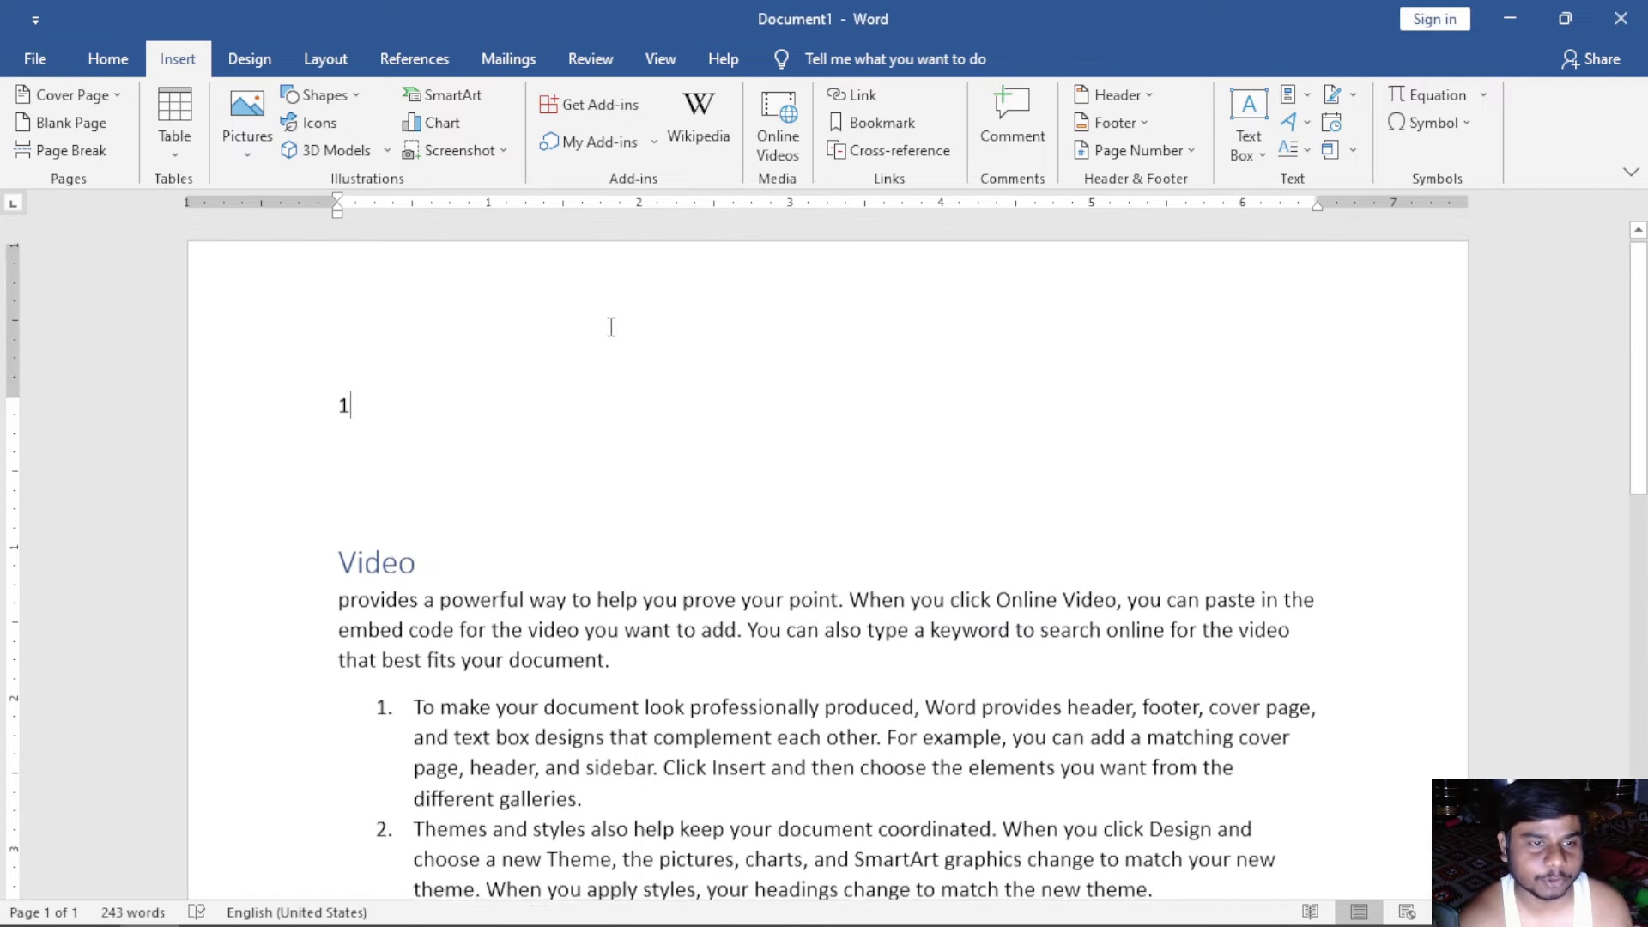
left_click(837, 152)
left_click(802, 394)
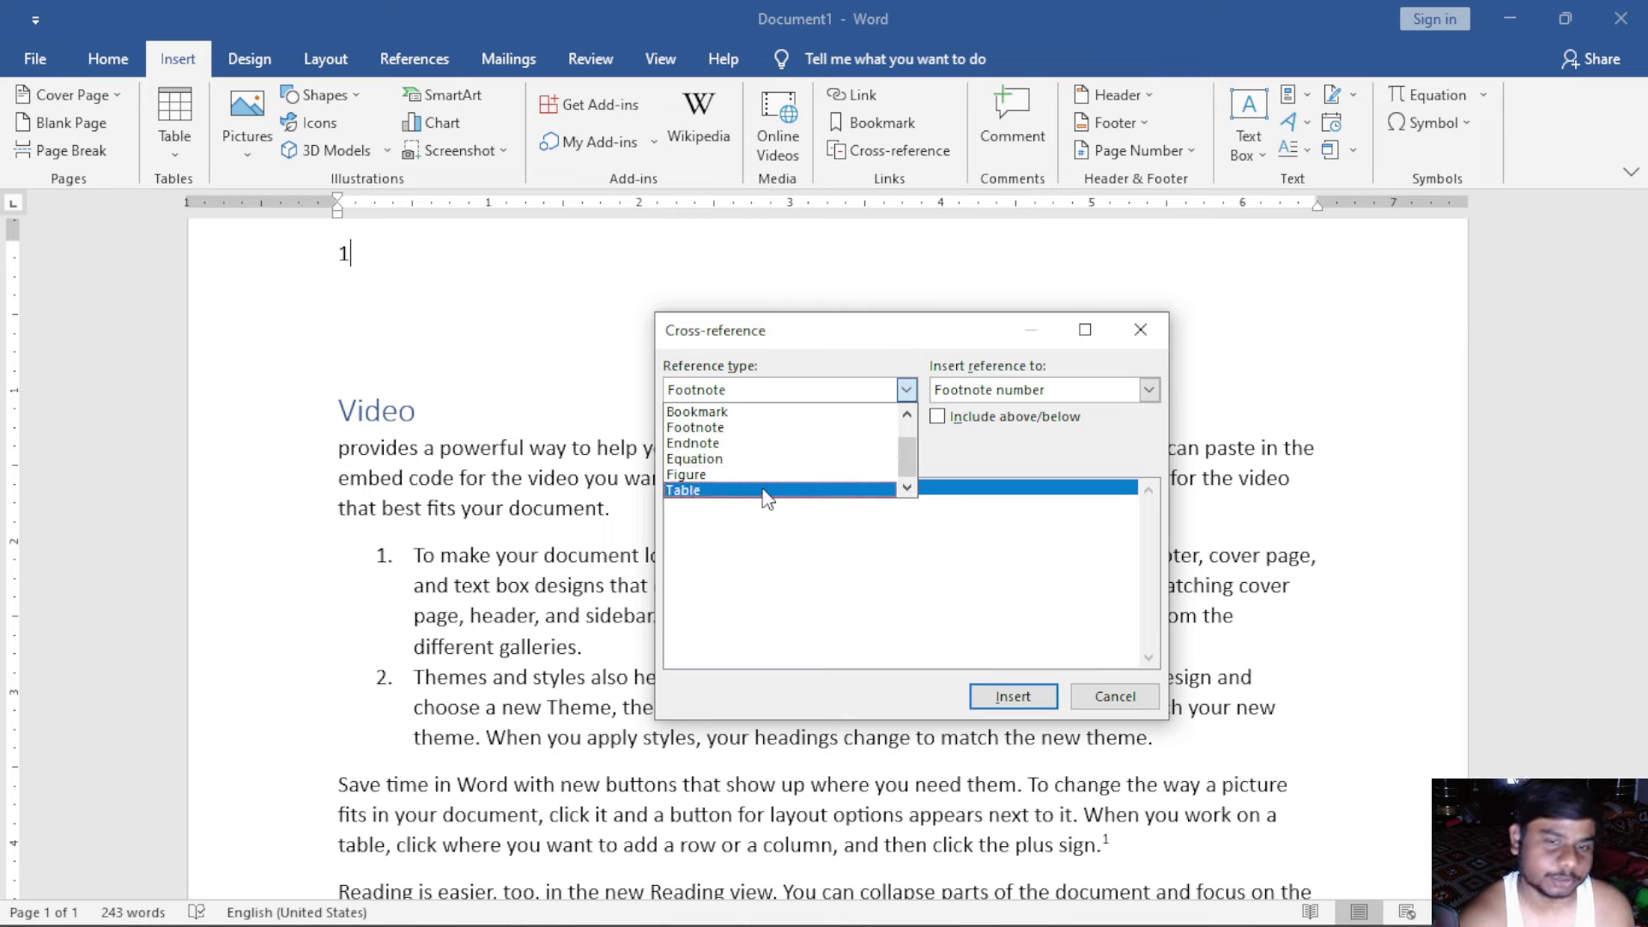
scroll(762, 490, "up", 1)
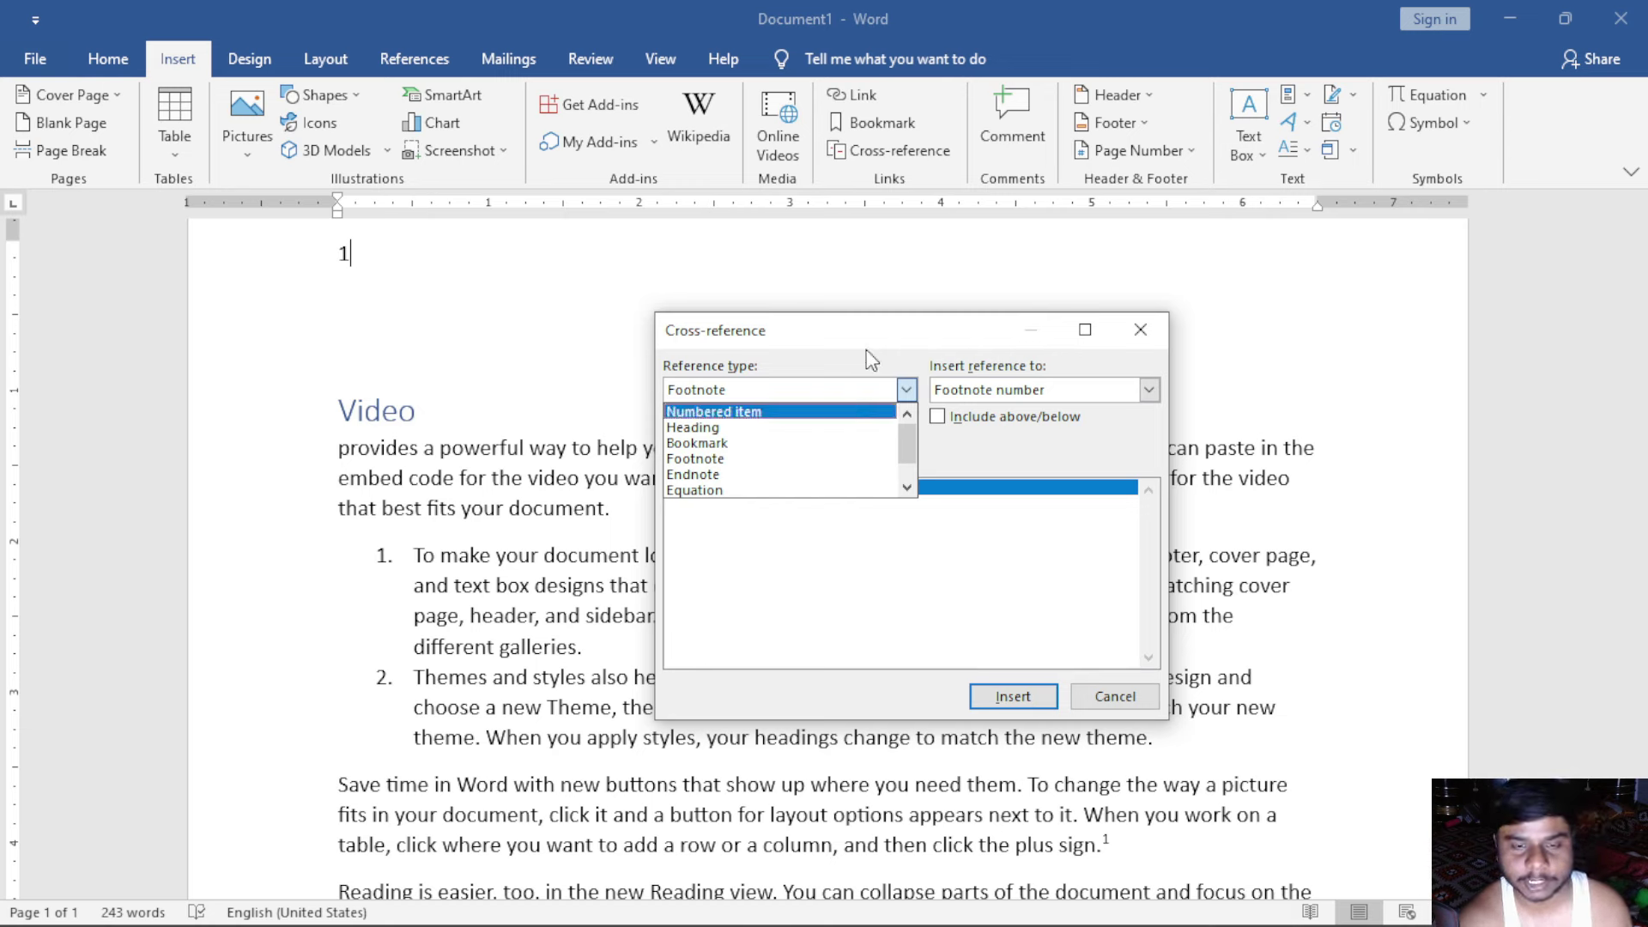
left_click(1145, 342)
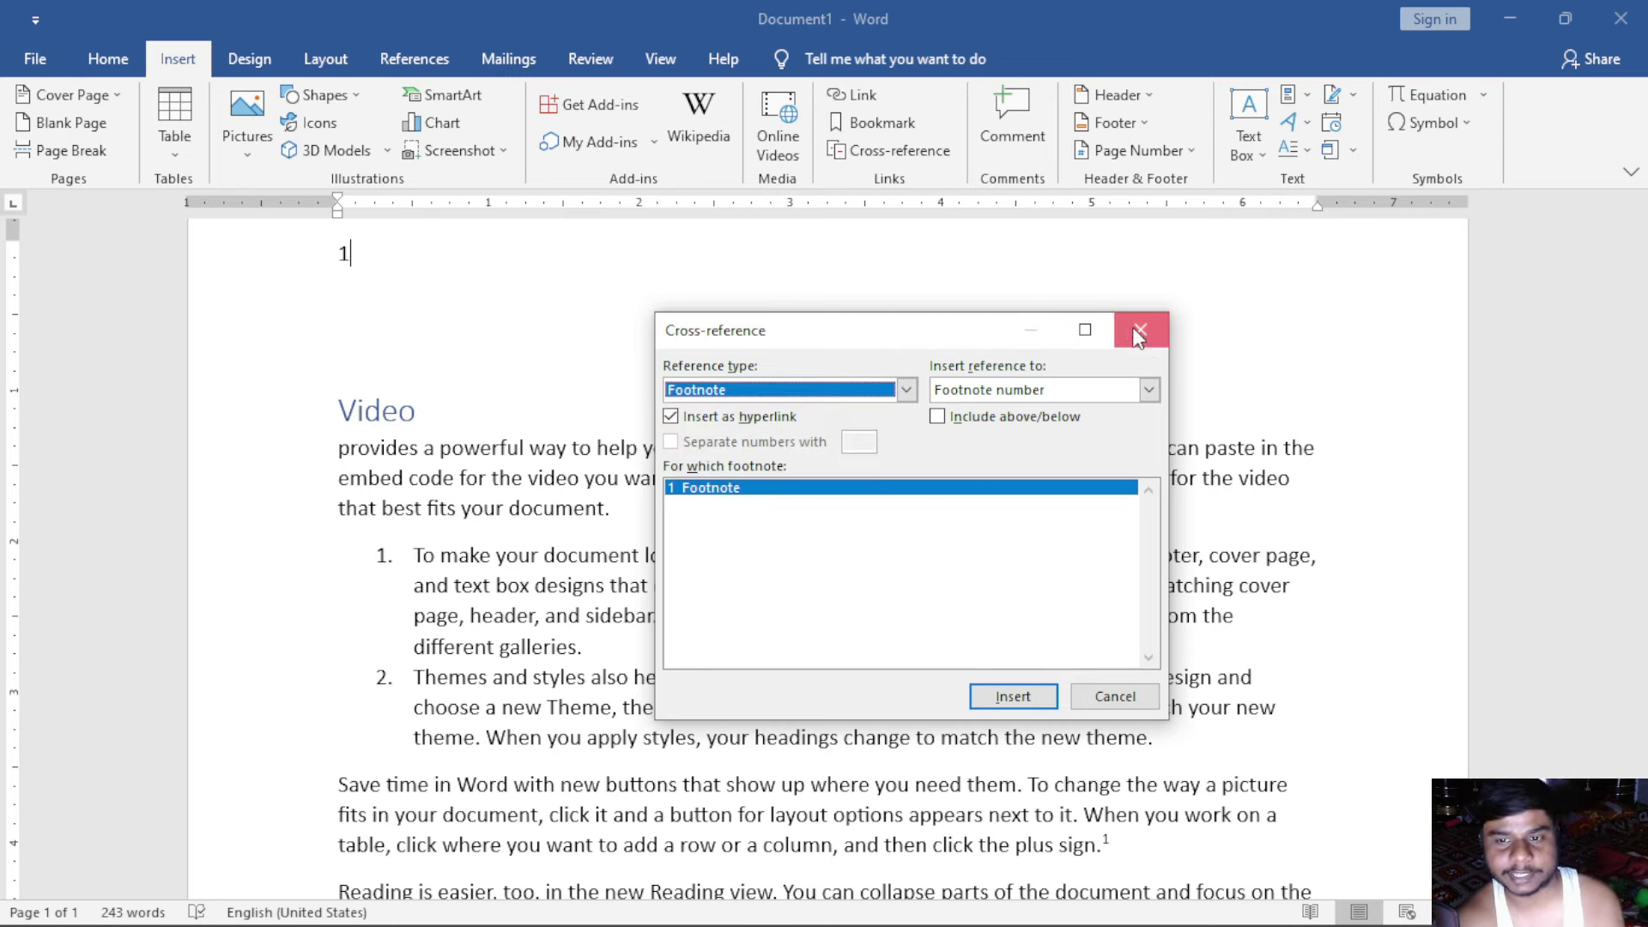